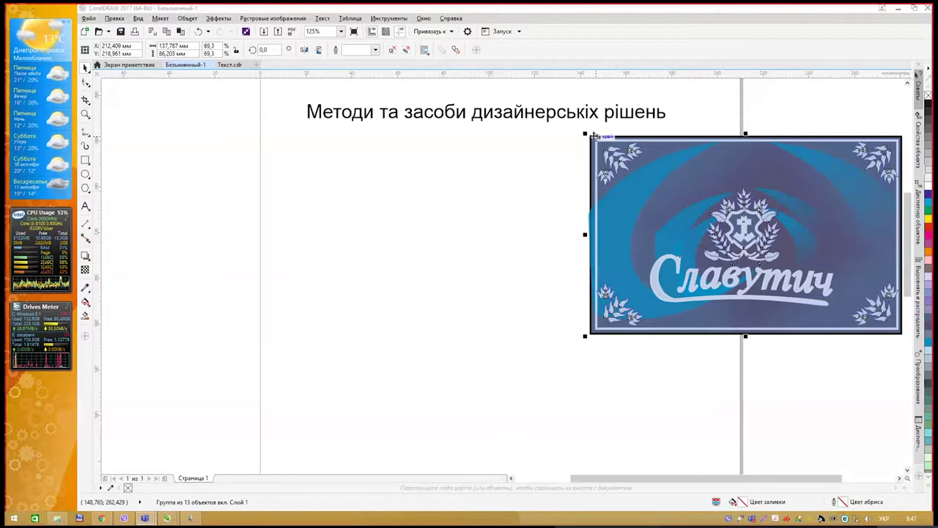
Shrink the grouped "Славутич" reference label to about 110.5 × 69.2 mm and move it up beneath the heading
{"action": "left_click_drag", "start_coordinate": [594, 137], "coordinate": [655, 177]}
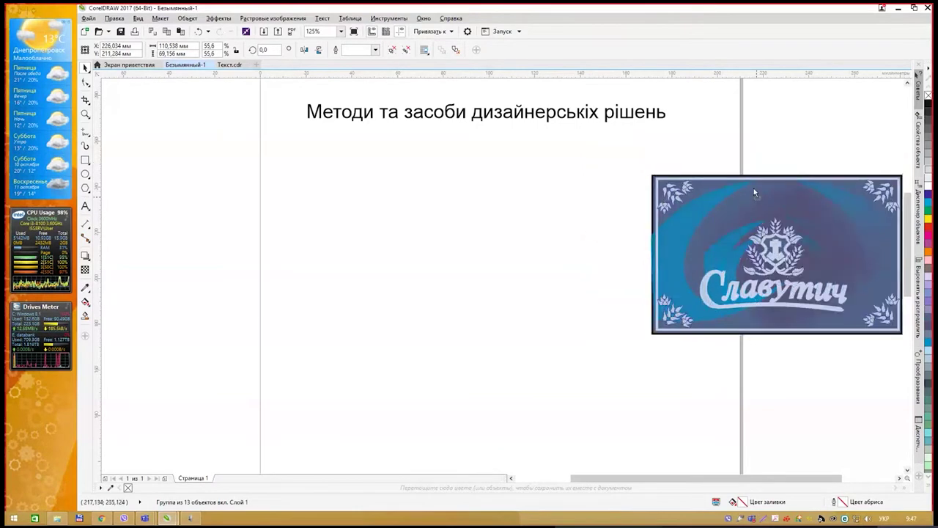
{"action": "left_click_drag", "start_coordinate": [753, 188], "coordinate": [740, 154]}
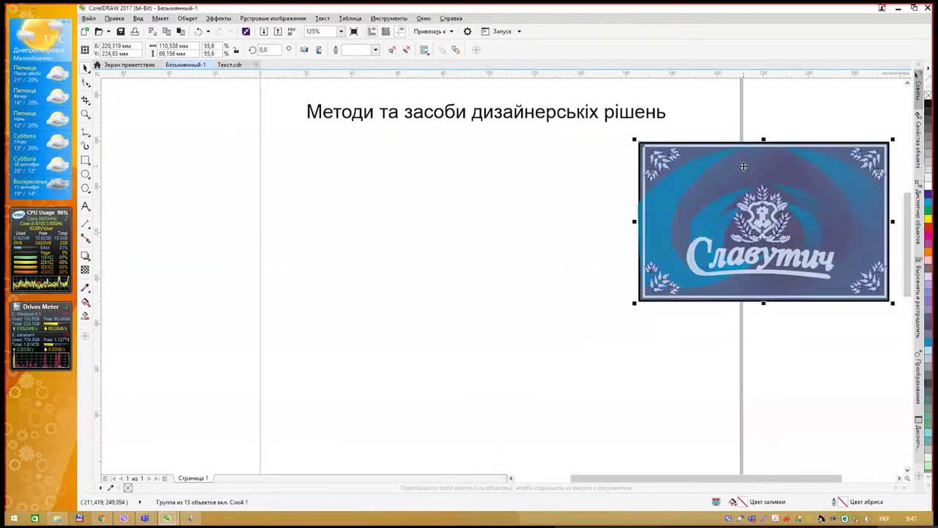
Switch to Microsoft Teams to look at the files in the CorelDraw materials folder, and return to the drawing
{"action": "mouse_move", "coordinate": [167, 518]}
{"action": "left_click", "coordinate": [205, 469]}
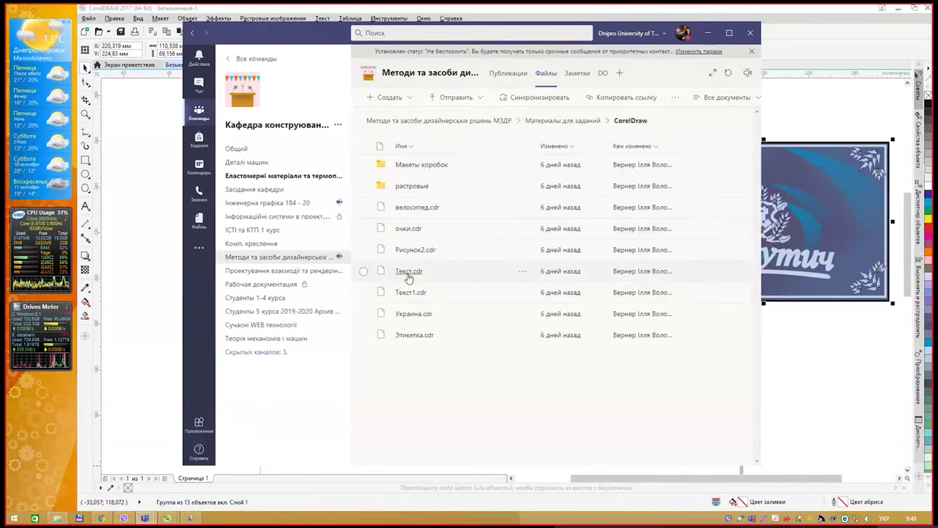
{"action": "left_click", "coordinate": [708, 33]}
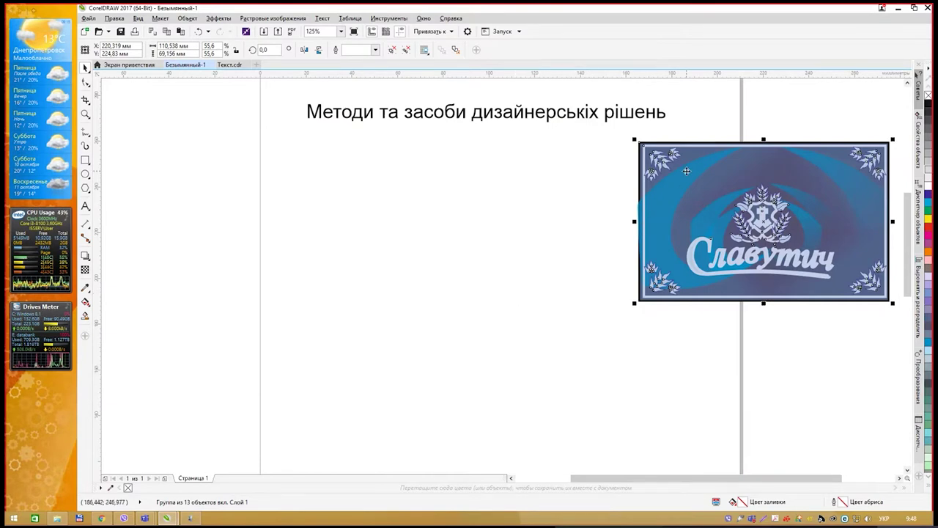
Nudge the reference label upward and draw a rectangle about 125 × 74 mm beside it, below the heading
{"action": "mouse_move", "coordinate": [687, 170]}
{"action": "left_mouse_down"}
{"action": "mouse_move", "coordinate": [709, 147]}
{"action": "mouse_move", "coordinate": [689, 163]}
{"action": "left_mouse_up"}
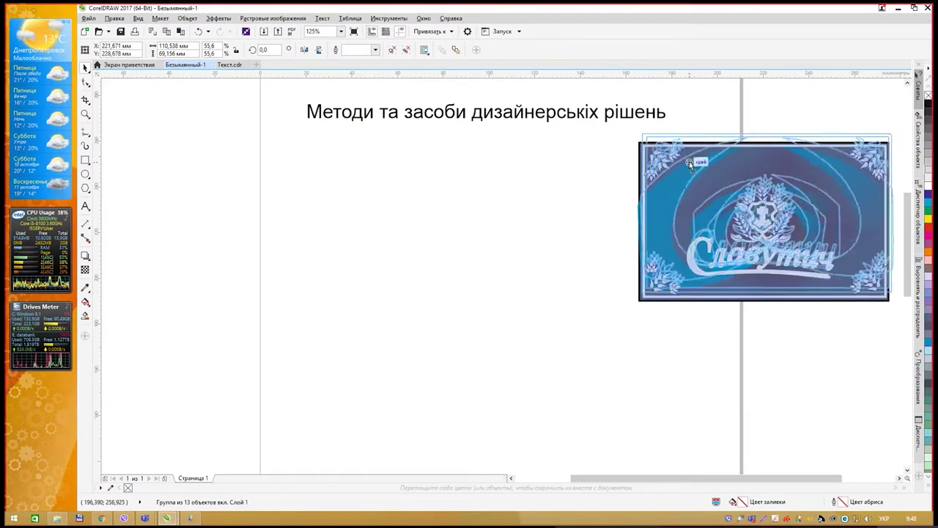
{"action": "left_click", "coordinate": [86, 161]}
{"action": "mouse_move", "coordinate": [299, 227]}
{"action": "left_mouse_down"}
{"action": "mouse_move", "coordinate": [551, 335]}
{"action": "mouse_move", "coordinate": [556, 386]}
{"action": "mouse_move", "coordinate": [579, 366]}
{"action": "mouse_move", "coordinate": [578, 395]}
{"action": "left_mouse_up"}
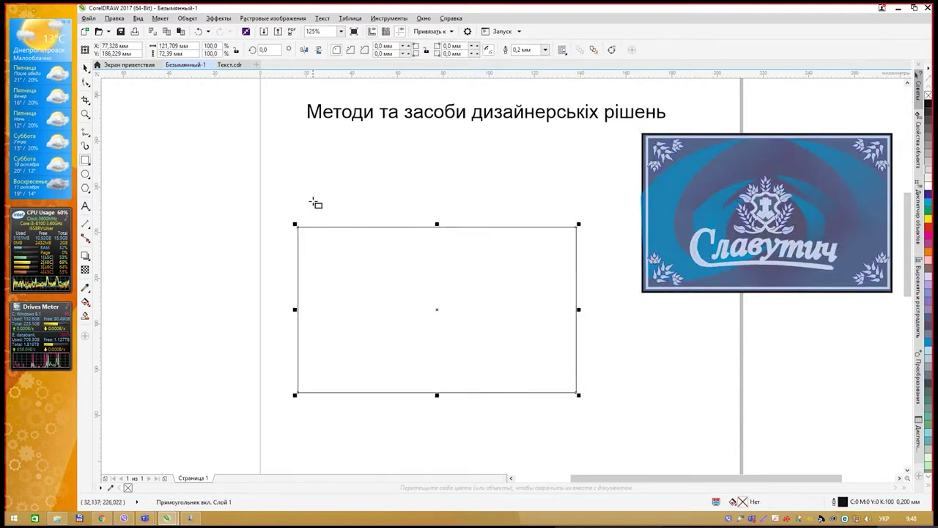
{"action": "left_click", "coordinate": [86, 66]}
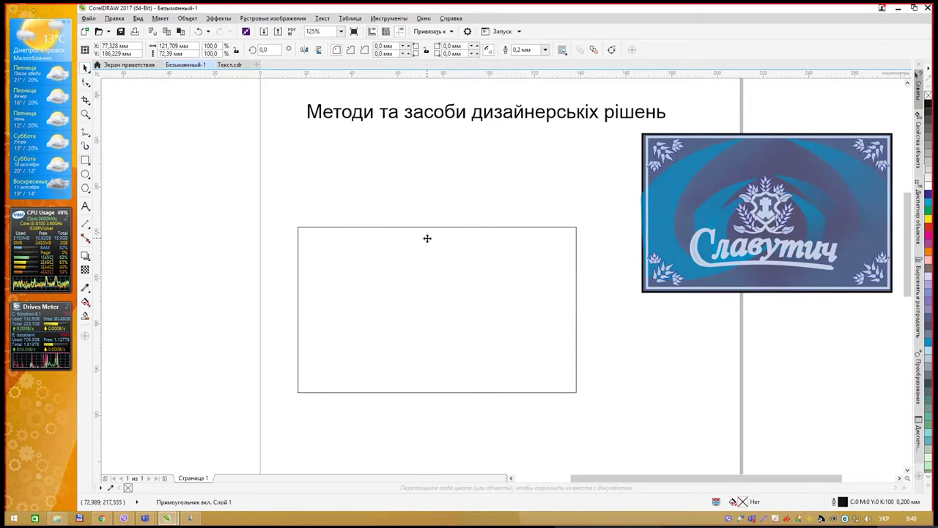
{"action": "left_click_drag", "start_coordinate": [427, 239], "coordinate": [409, 187]}
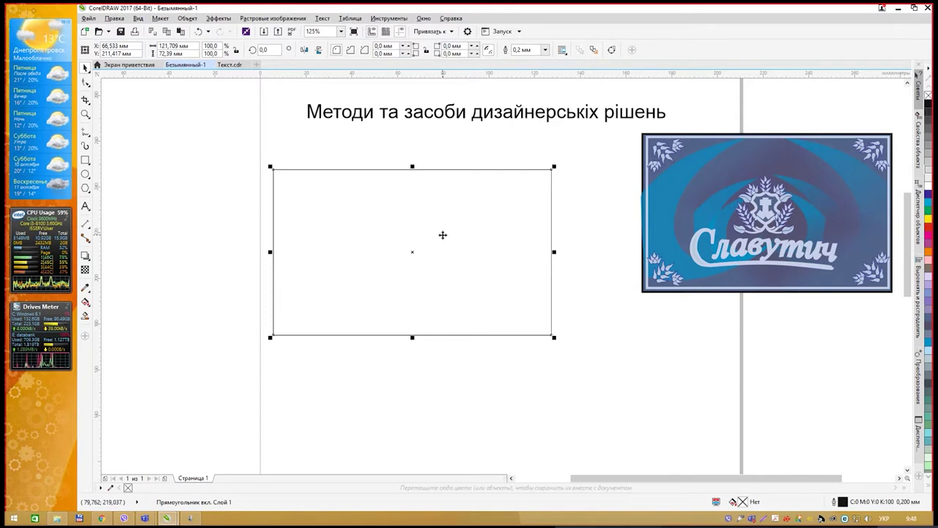
{"action": "left_click_drag", "start_coordinate": [553, 338], "coordinate": [561, 342]}
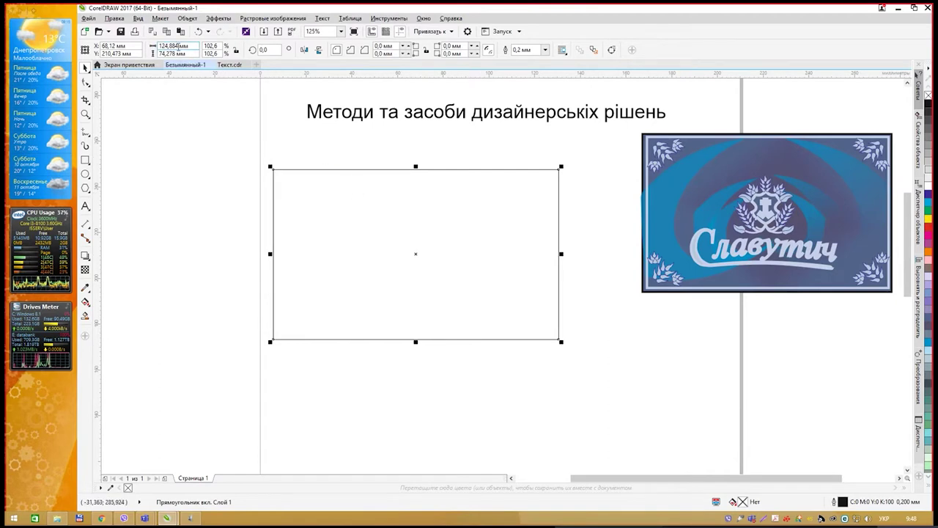
{"action": "left_click", "coordinate": [176, 46]}
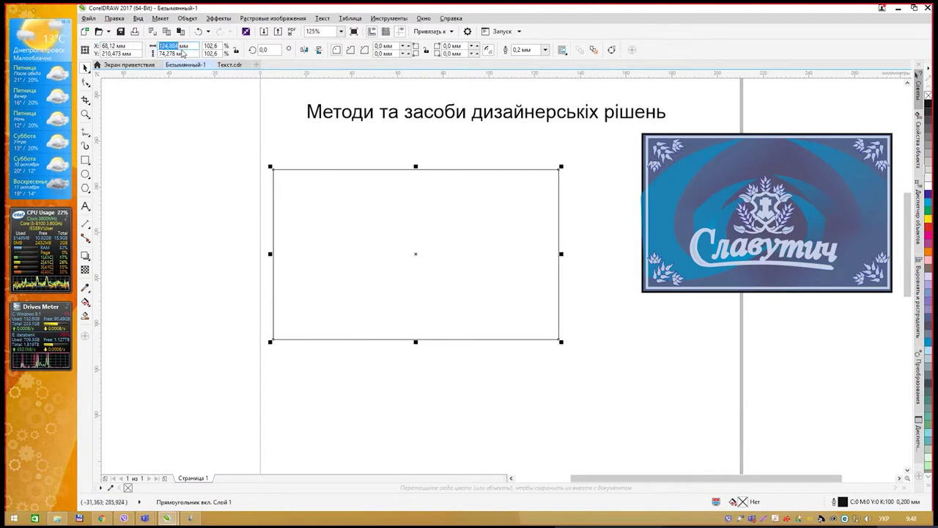
{"action": "left_click", "coordinate": [181, 53]}
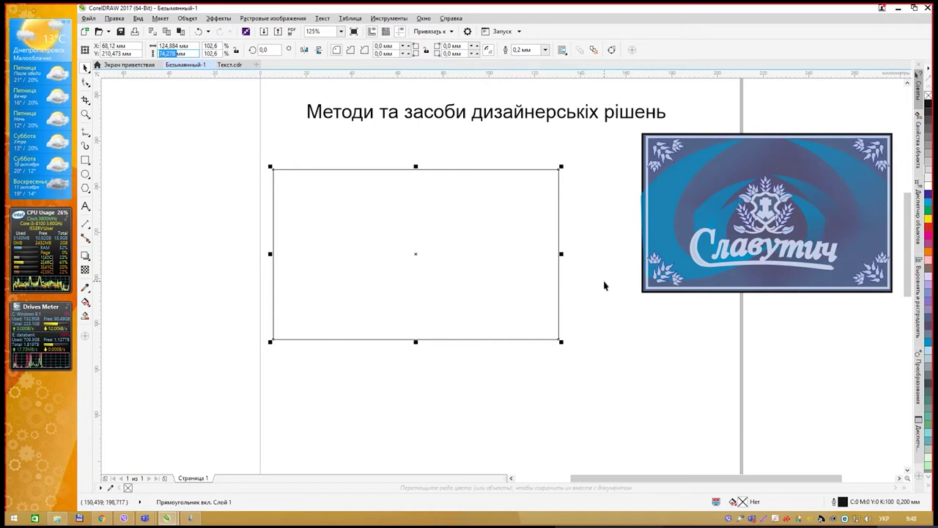
{"action": "left_click", "coordinate": [599, 302]}
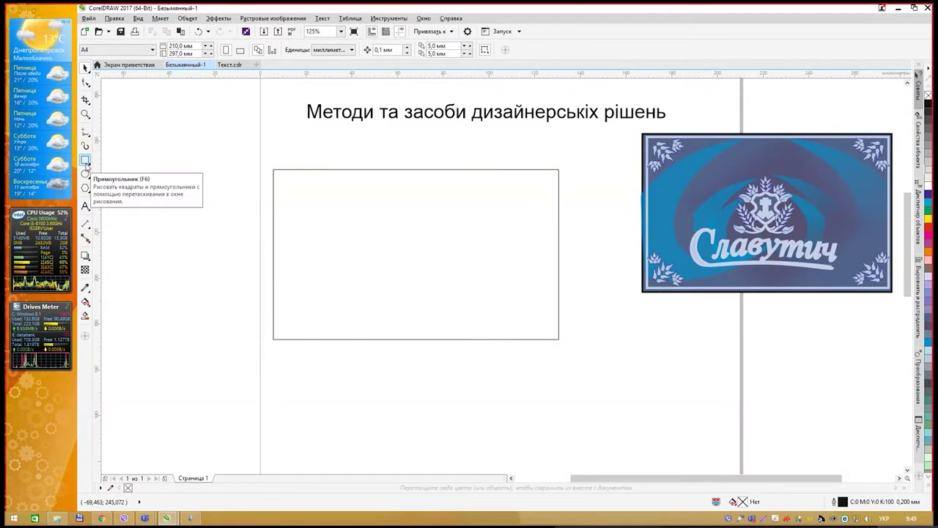
Draw an ellipse about 14.6 × 17.4 mm below the reference label and convert it to curves for node editing
{"action": "left_click", "coordinate": [86, 174]}
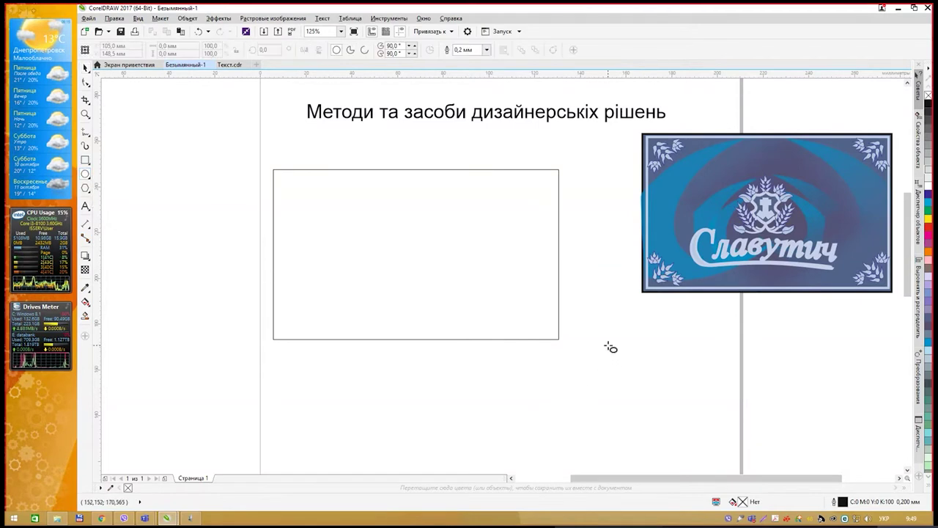
{"action": "left_click_drag", "start_coordinate": [609, 335], "coordinate": [646, 378]}
{"action": "scroll", "coordinate": [651, 352], "scroll_direction": "down", "scroll_amount": 2}
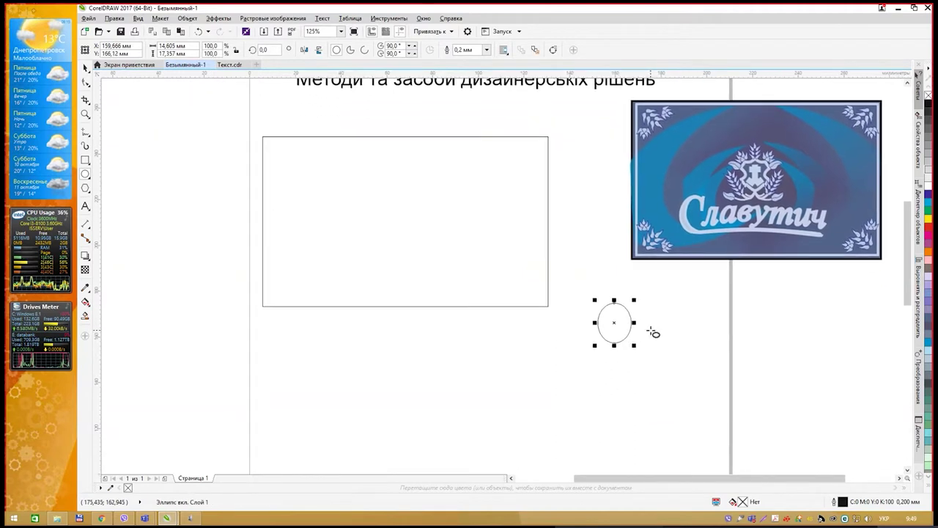
{"action": "scroll", "coordinate": [636, 326], "scroll_direction": "up", "scroll_amount": 2}
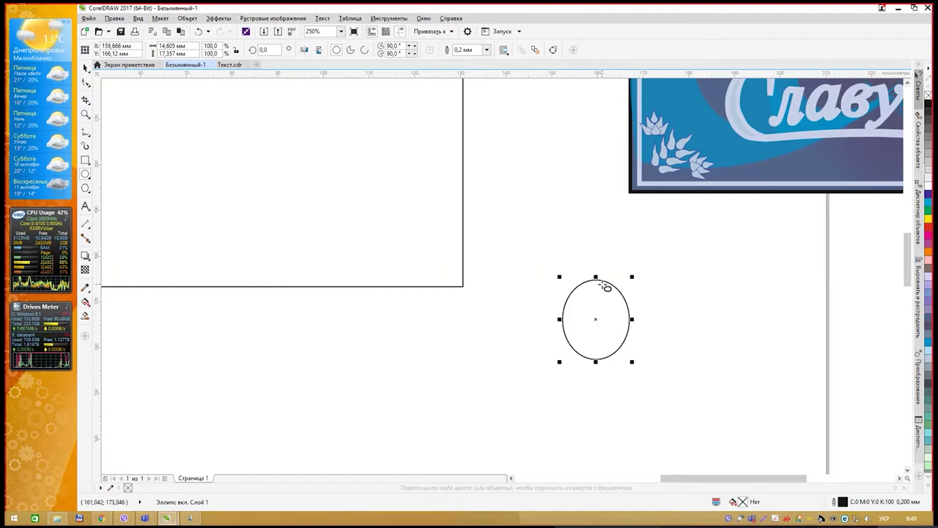
{"action": "right_click", "coordinate": [595, 279]}
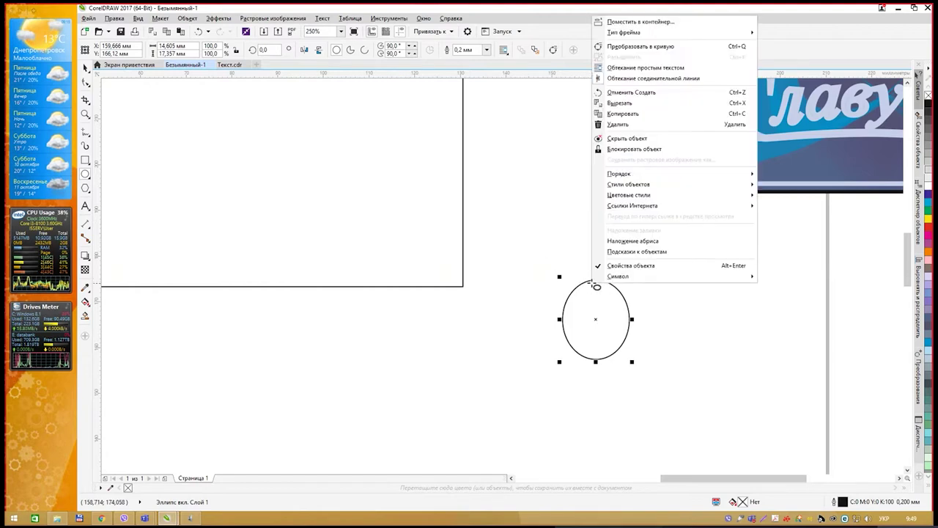
{"action": "left_click", "coordinate": [652, 47]}
{"action": "left_click", "coordinate": [85, 83]}
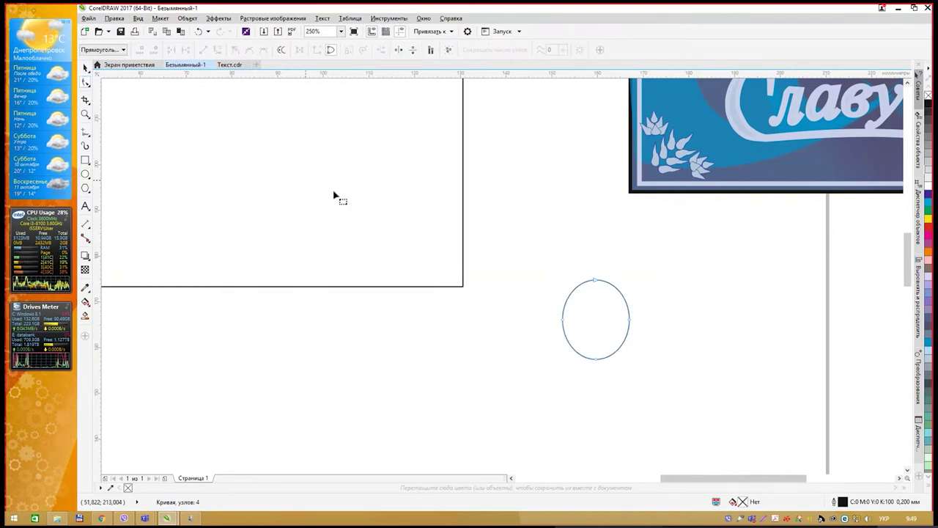
Pull the ellipse's top node upward and its left side node inward to form an elongated shape
{"action": "left_click", "coordinate": [595, 280]}
{"action": "left_click_drag", "start_coordinate": [596, 282], "coordinate": [594, 251]}
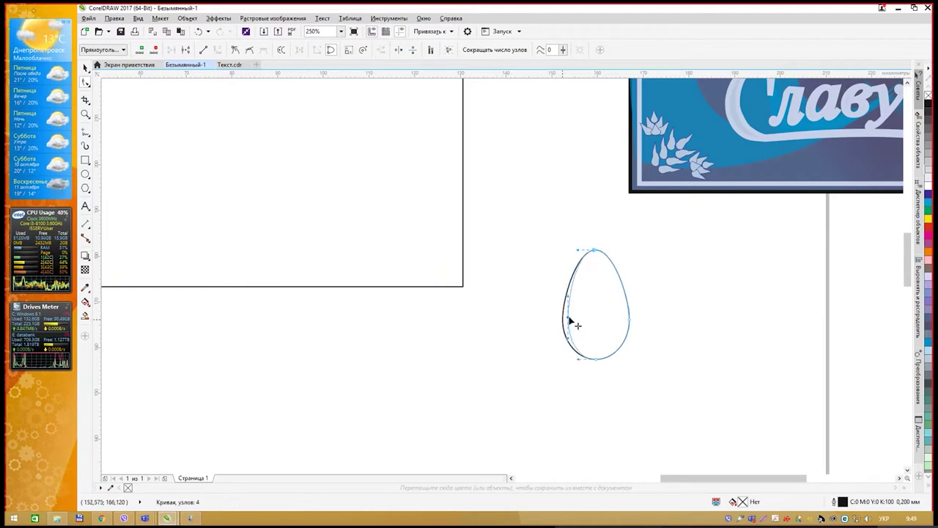
{"action": "left_click_drag", "start_coordinate": [572, 321], "coordinate": [573, 348]}
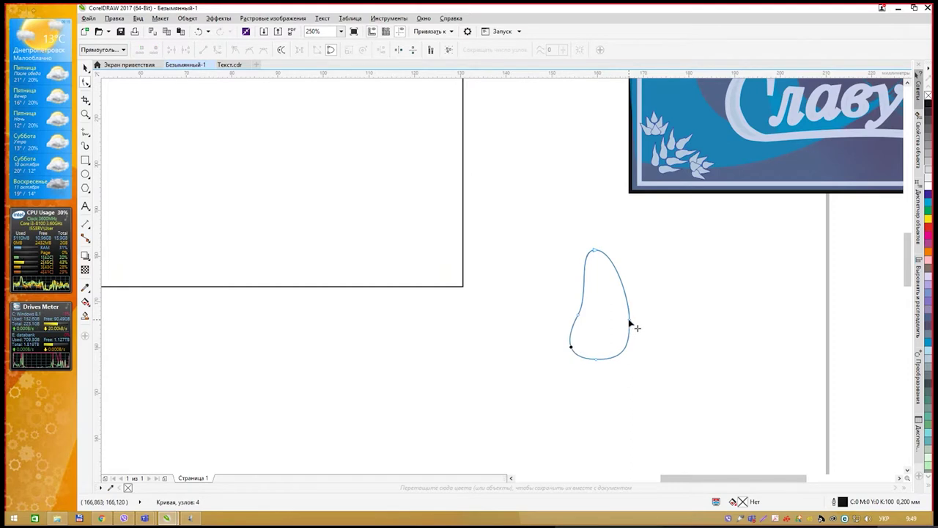
{"action": "left_click", "coordinate": [629, 321]}
{"action": "mouse_move", "coordinate": [612, 251]}
{"action": "left_mouse_down"}
{"action": "mouse_move", "coordinate": [613, 263]}
{"action": "mouse_move", "coordinate": [616, 253]}
{"action": "left_mouse_up"}
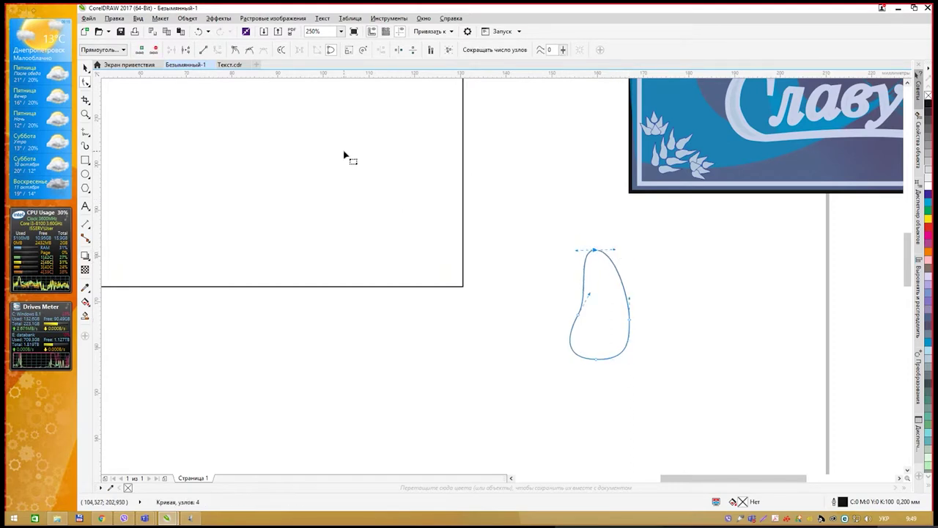
Make the top node a cusp and adjust the handles, side nodes and bottom node into a pointed drop-shaped petal
{"action": "left_click", "coordinate": [235, 50]}
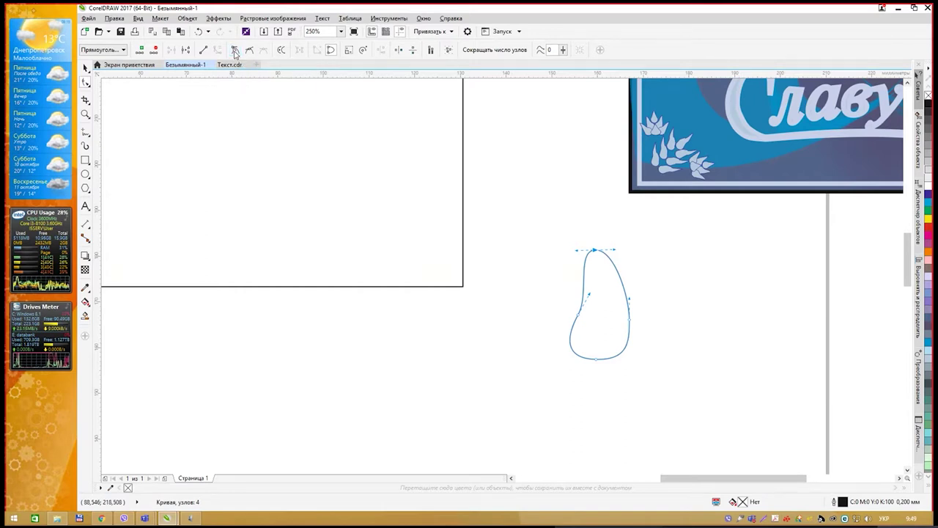
{"action": "mouse_move", "coordinate": [616, 251]}
{"action": "left_mouse_down"}
{"action": "mouse_move", "coordinate": [612, 269]}
{"action": "mouse_move", "coordinate": [581, 259]}
{"action": "mouse_move", "coordinate": [599, 246]}
{"action": "left_mouse_up"}
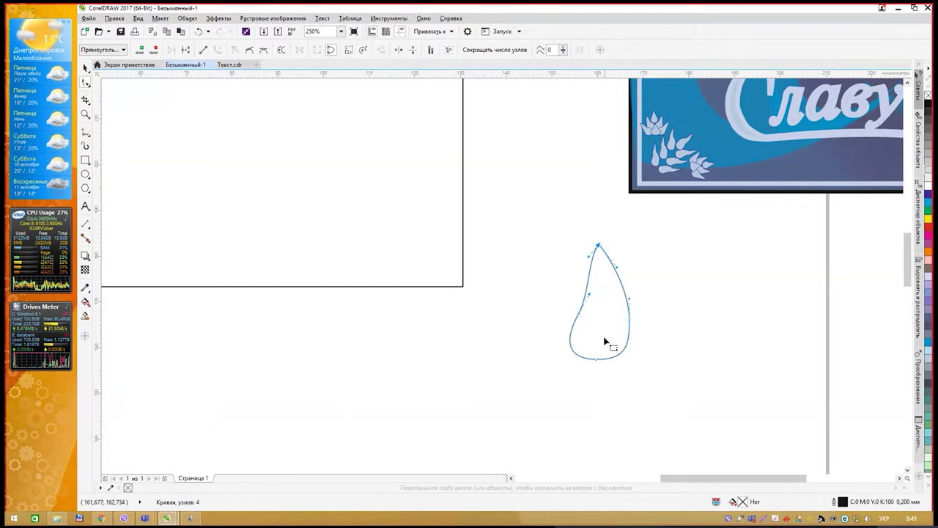
{"action": "left_click_drag", "start_coordinate": [576, 349], "coordinate": [603, 360]}
{"action": "left_click", "coordinate": [599, 362]}
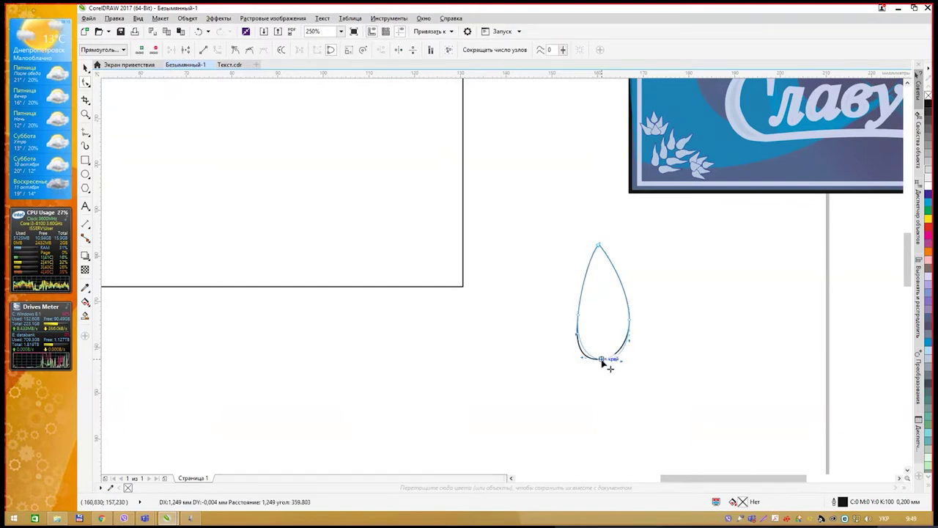
{"action": "left_click", "coordinate": [629, 316]}
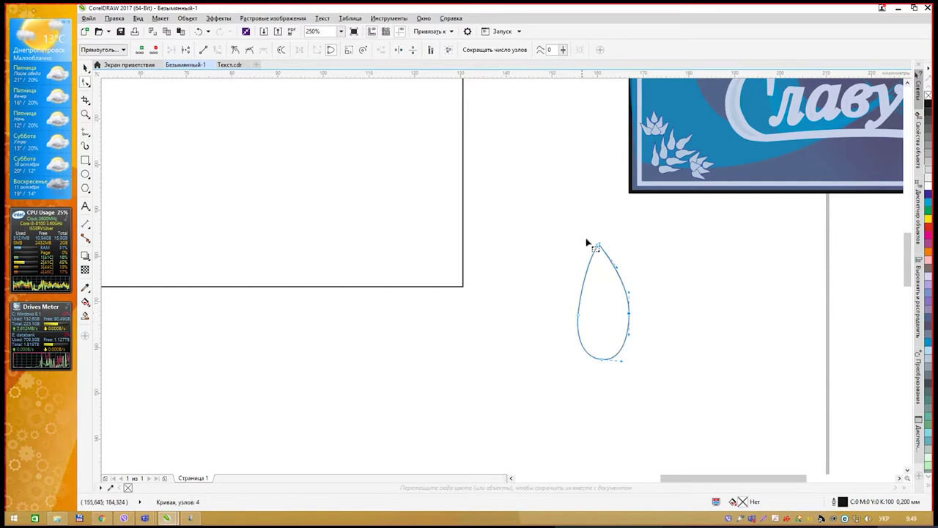
{"action": "left_click", "coordinate": [579, 317]}
{"action": "left_click_drag", "start_coordinate": [586, 279], "coordinate": [590, 279]}
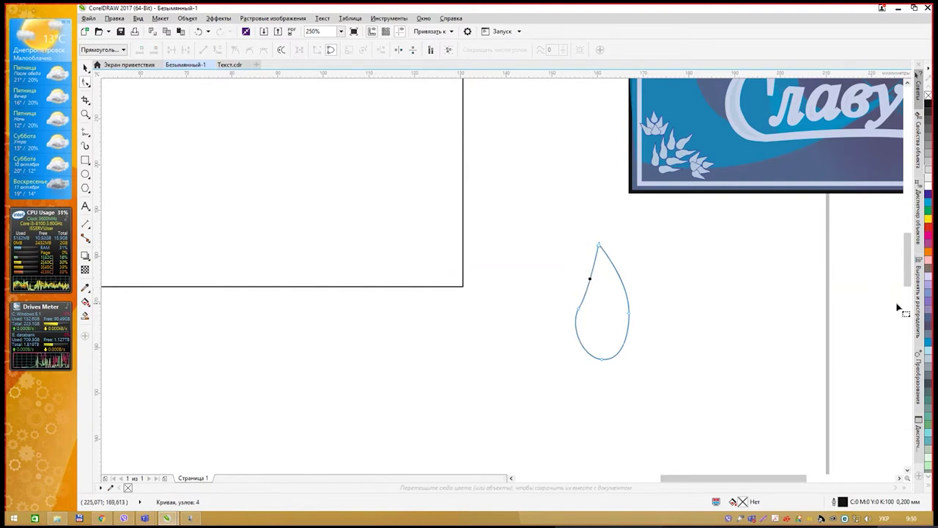
Fill the petal with light violet (C20 M20 Y0 K0) and scale it down to about 2 × 4.2 mm
{"action": "left_click", "coordinate": [929, 306]}
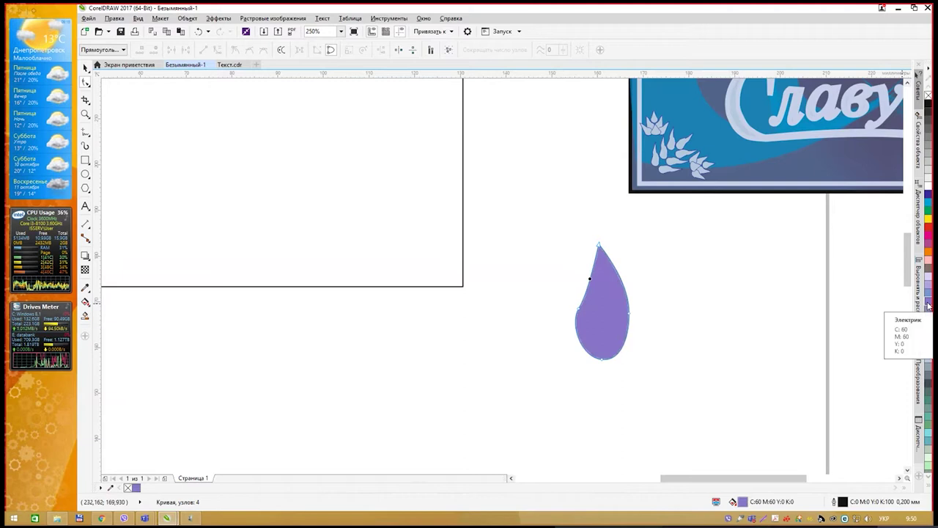
{"action": "left_click", "coordinate": [929, 281]}
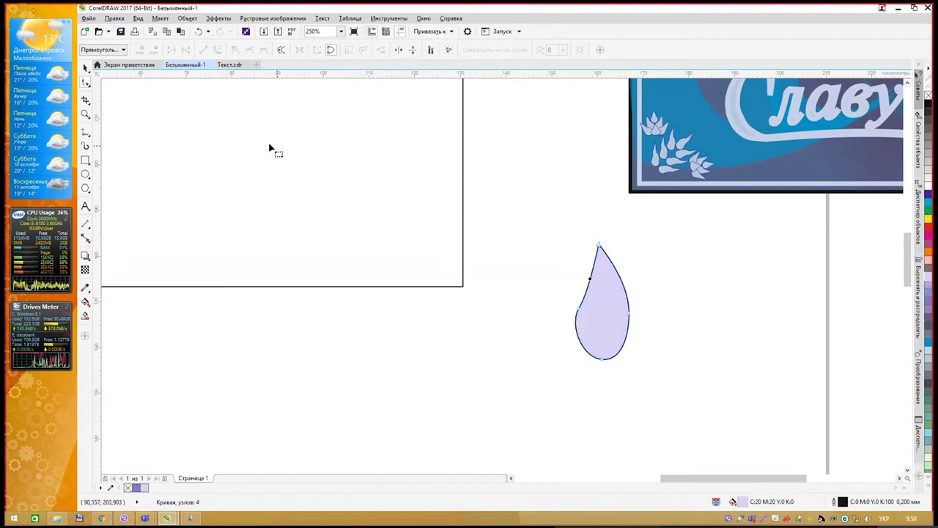
{"action": "left_click", "coordinate": [84, 67]}
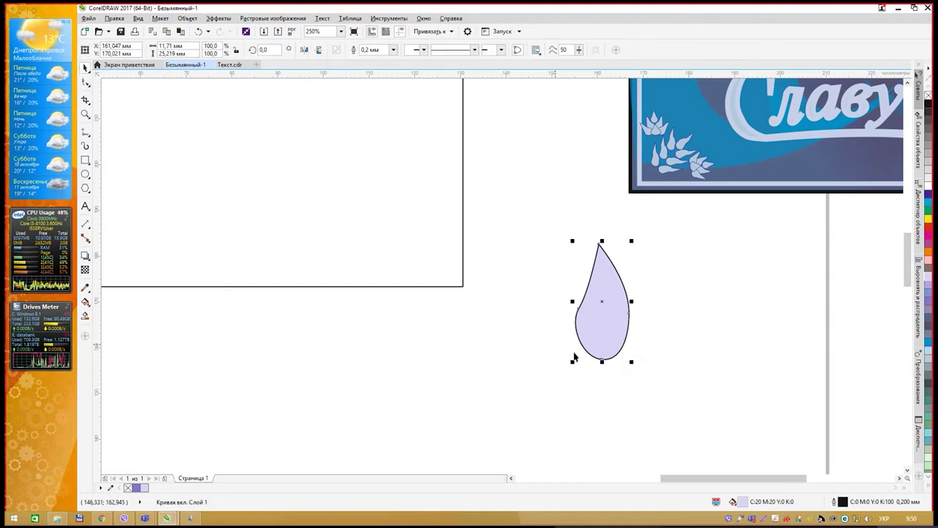
{"action": "left_click_drag", "start_coordinate": [632, 361], "coordinate": [592, 300]}
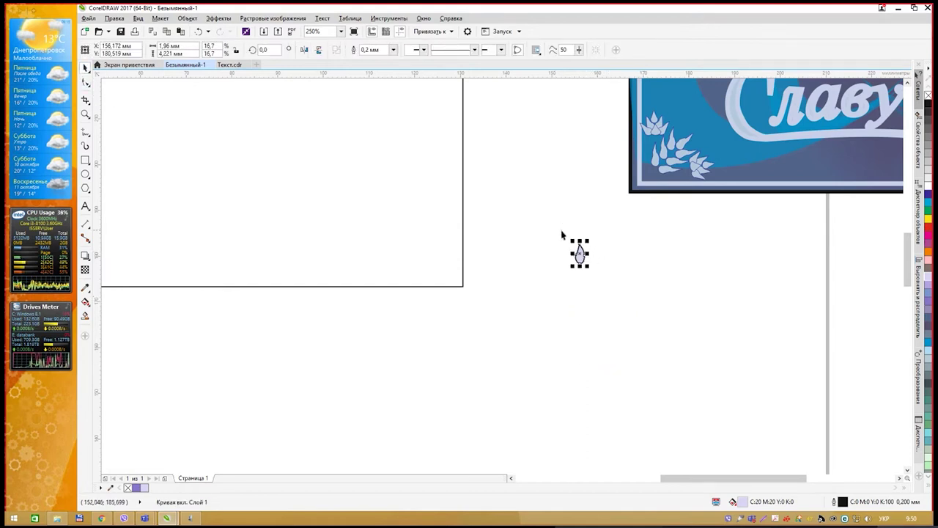
{"action": "scroll", "coordinate": [578, 249], "scroll_direction": "up", "scroll_amount": 2}
{"action": "left_click_drag", "start_coordinate": [626, 219], "coordinate": [614, 260]}
{"action": "left_click_drag", "start_coordinate": [666, 220], "coordinate": [634, 246]}
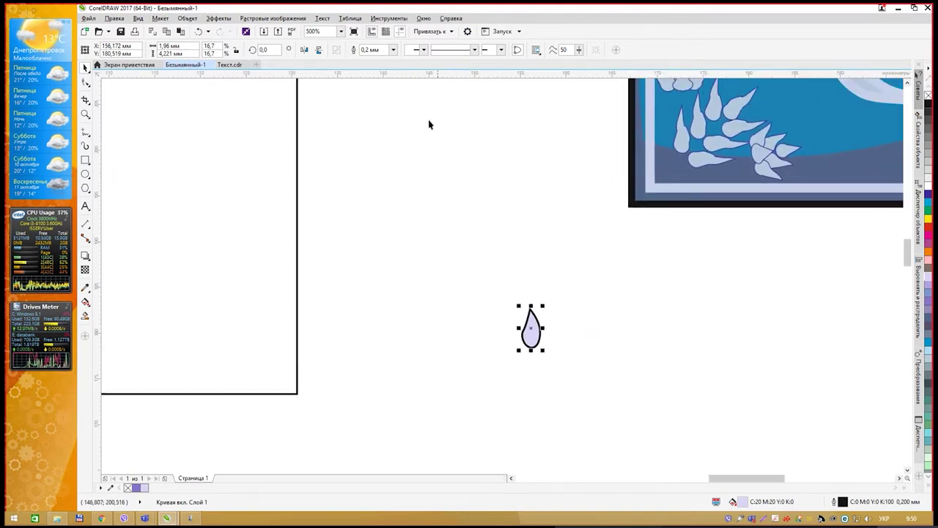
Set the petal's outline width to 0.1 mm and its outline colour to blue (C100 M100 Y0 K0)
{"action": "left_click", "coordinate": [393, 50]}
{"action": "left_click", "coordinate": [390, 76]}
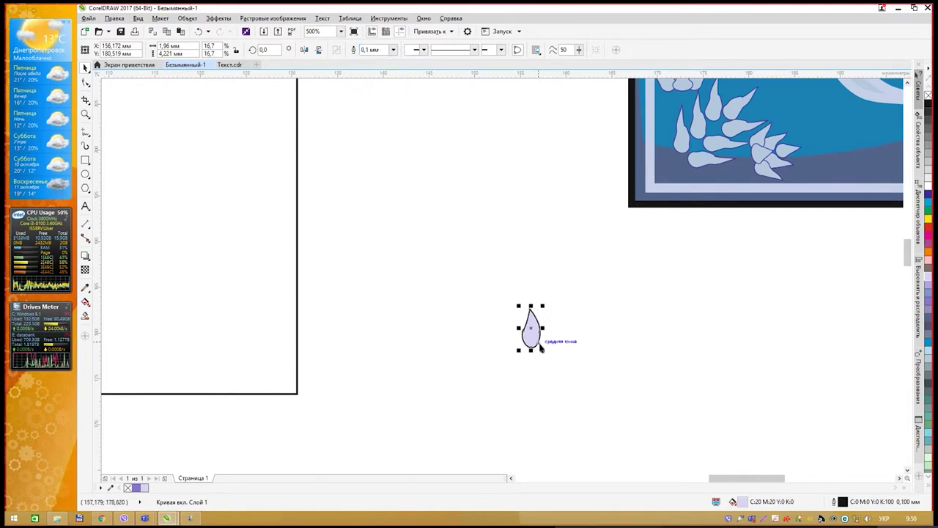
{"action": "left_click", "coordinate": [928, 197]}
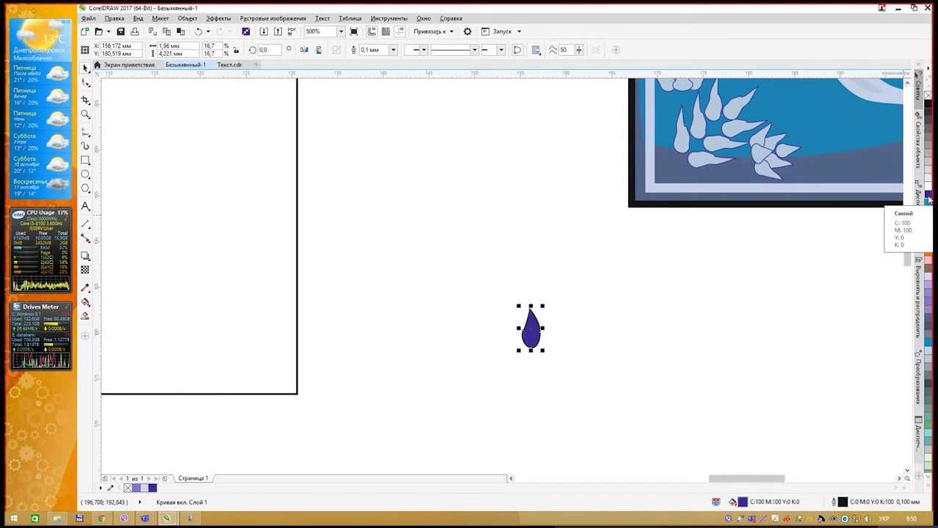
{"action": "key", "text": "ctrl+z"}
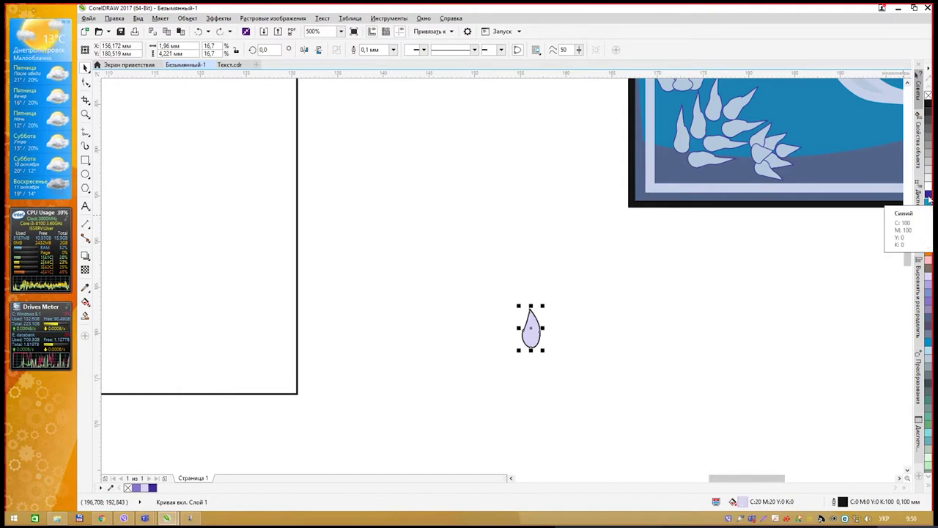
{"action": "right_click", "coordinate": [928, 198]}
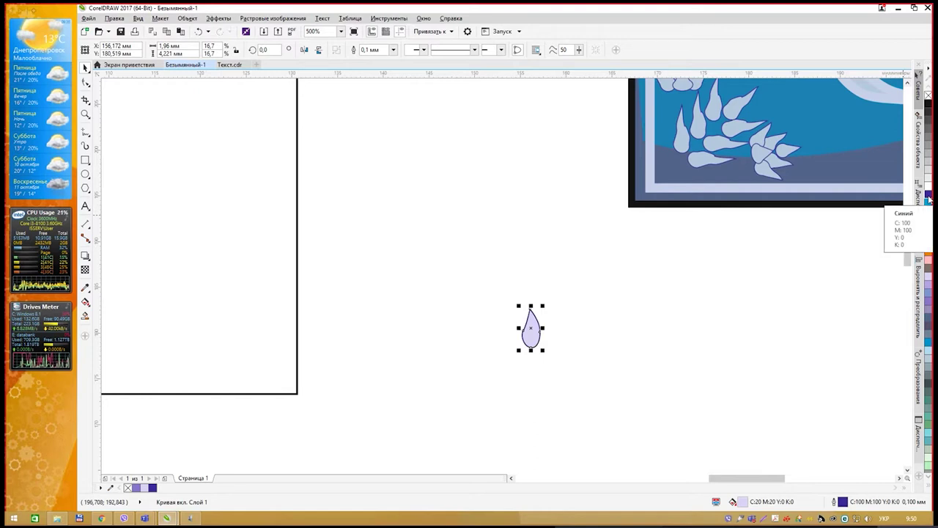
{"action": "left_click", "coordinate": [928, 476]}
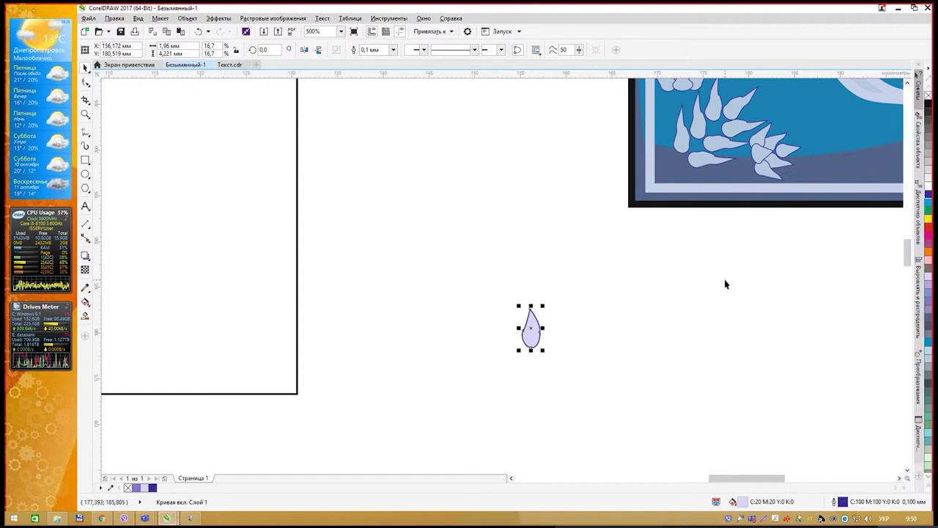
Set the petal's fill to the slightly shifted light violet shade C21 M19 Y0 K0
{"action": "left_click", "coordinate": [929, 280]}
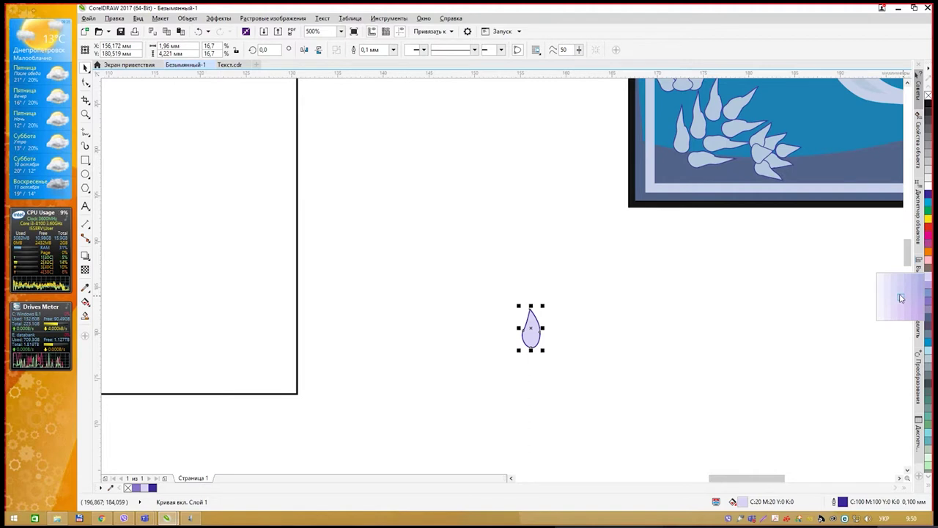
{"action": "left_click", "coordinate": [902, 292]}
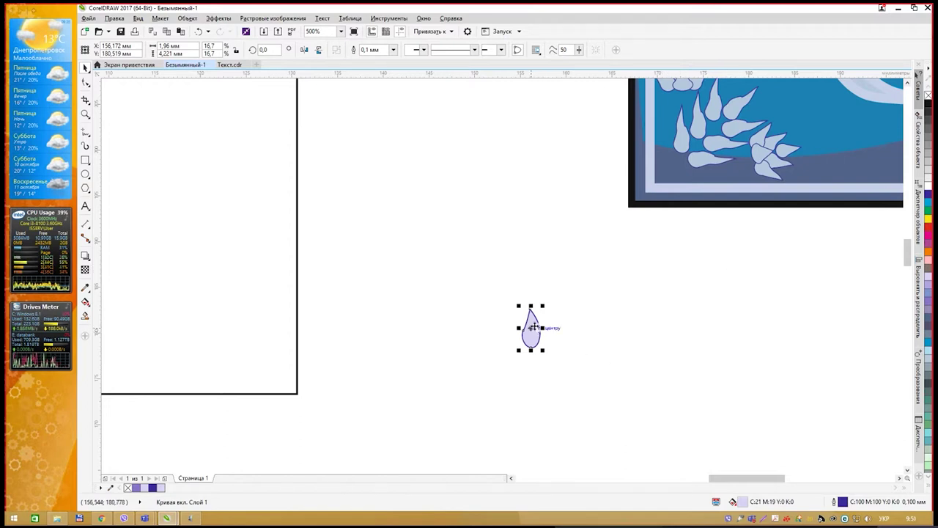
{"action": "key", "text": "ctrl+d"}
{"action": "key", "text": "ctrl+e"}
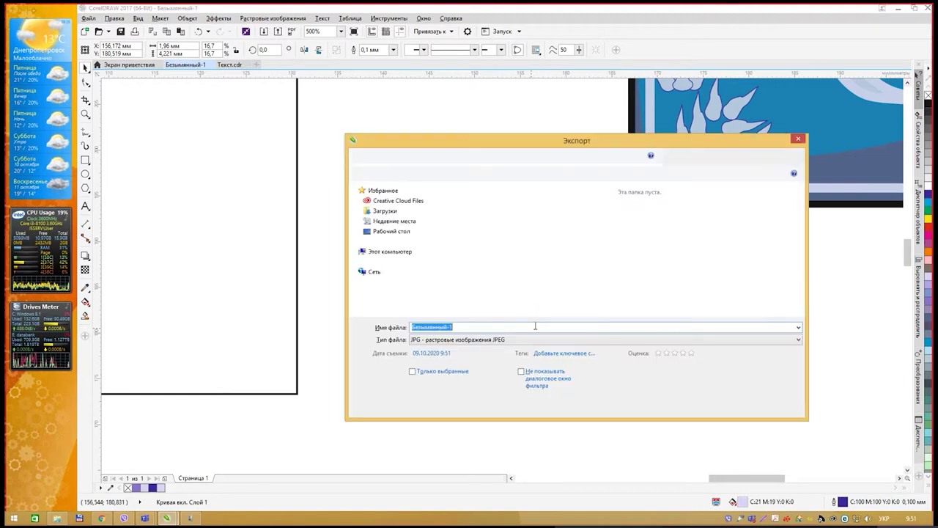
{"action": "left_click", "coordinate": [782, 411]}
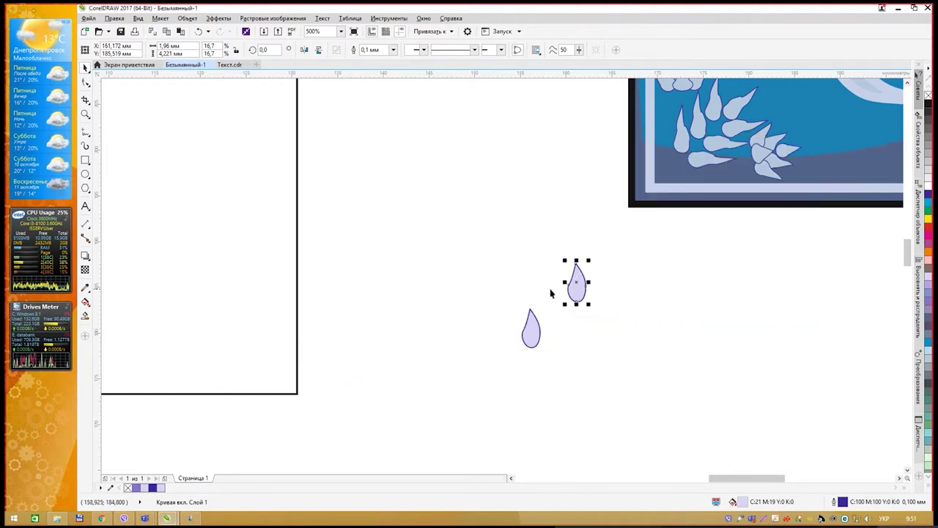
Rotate the original petal to about 37° so it tilts left, and delete the extra upright copy
{"action": "left_click", "coordinate": [536, 324]}
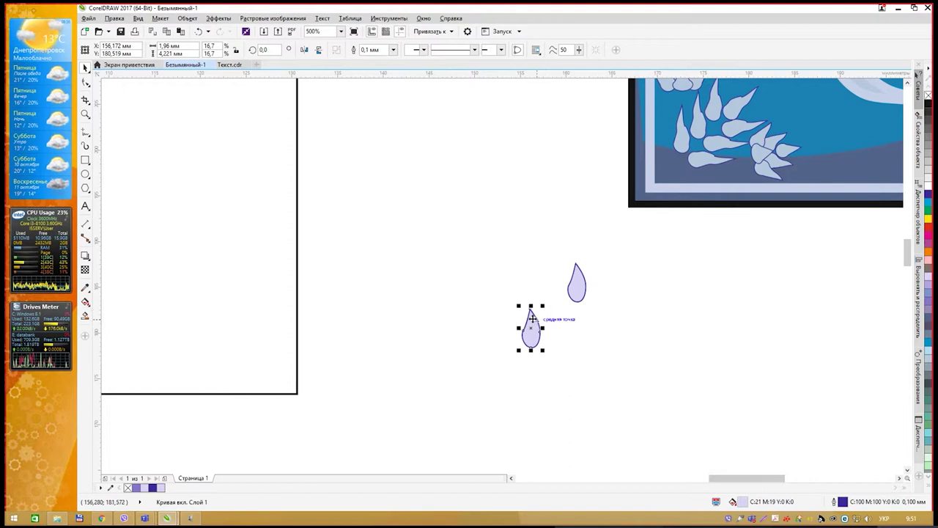
{"action": "left_click", "coordinate": [533, 323]}
{"action": "left_click_drag", "start_coordinate": [543, 304], "coordinate": [525, 295]}
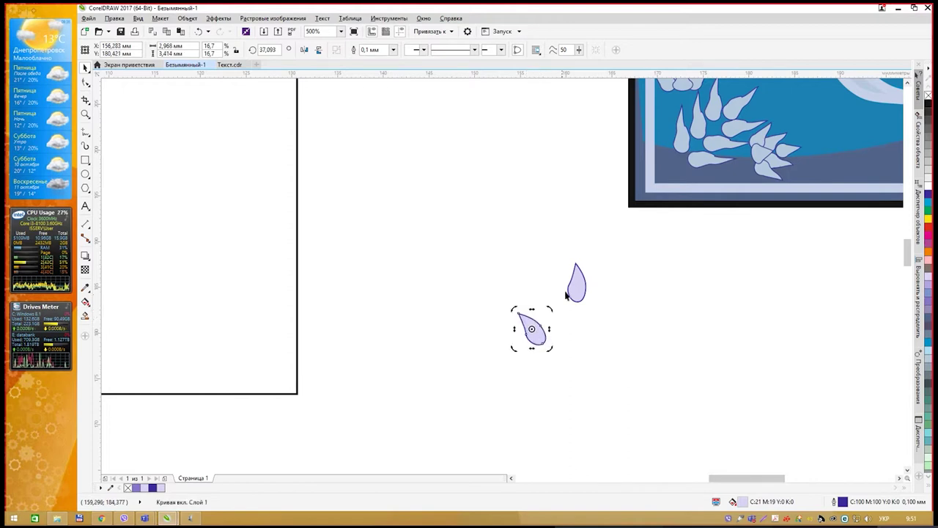
{"action": "left_click", "coordinate": [575, 287]}
{"action": "key", "text": "Delete"}
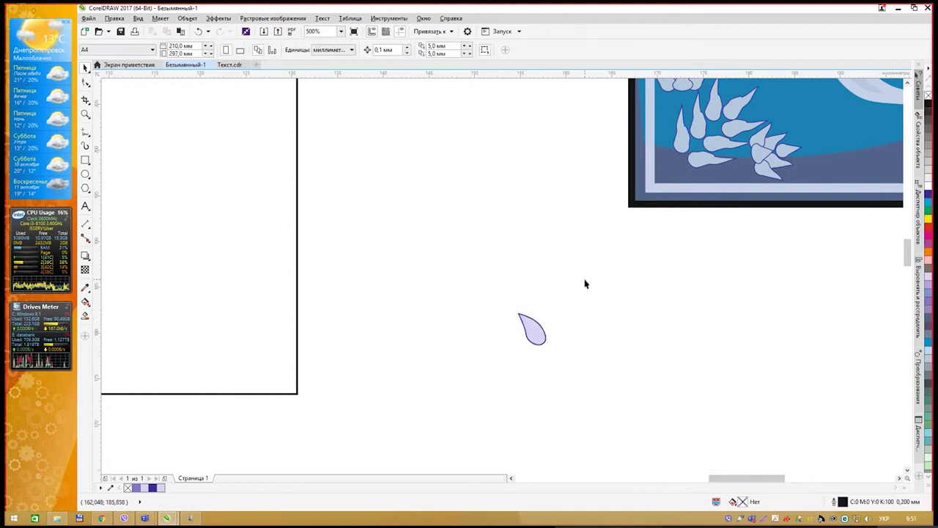
Duplicate the tilted petal and place the copy just above the original
{"action": "left_click", "coordinate": [532, 329]}
{"action": "key", "text": "ctrl+d"}
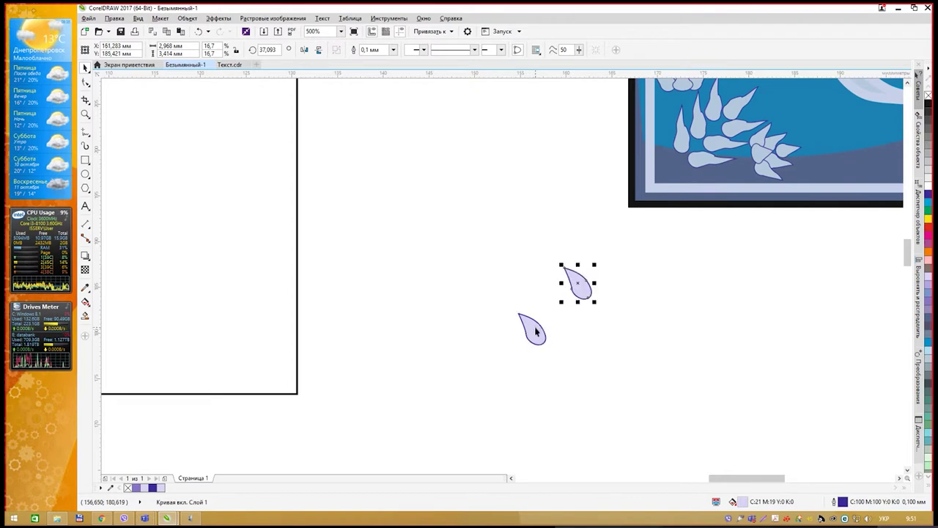
{"action": "left_click_drag", "start_coordinate": [577, 278], "coordinate": [539, 297]}
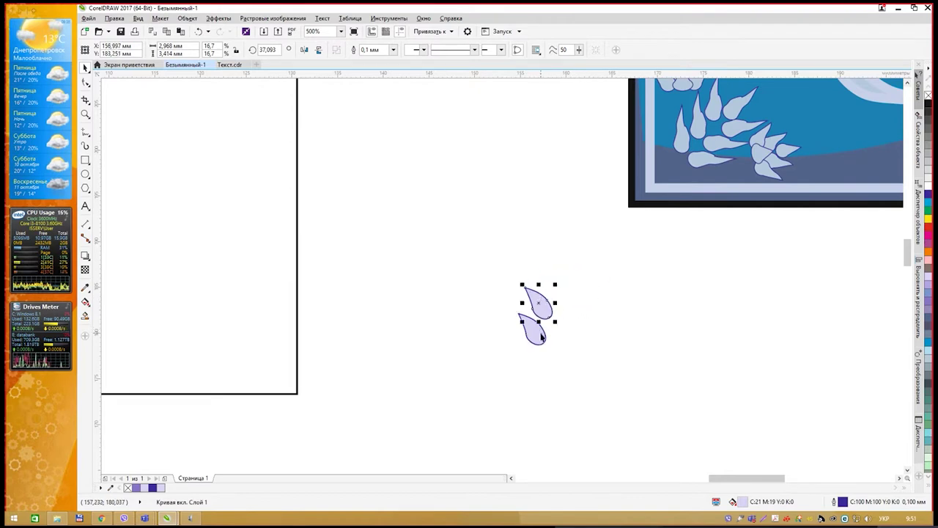
Rotate the lower petal to about 53° and the upper one to about 47°
{"action": "left_click", "coordinate": [543, 334]}
{"action": "left_click", "coordinate": [543, 334]}
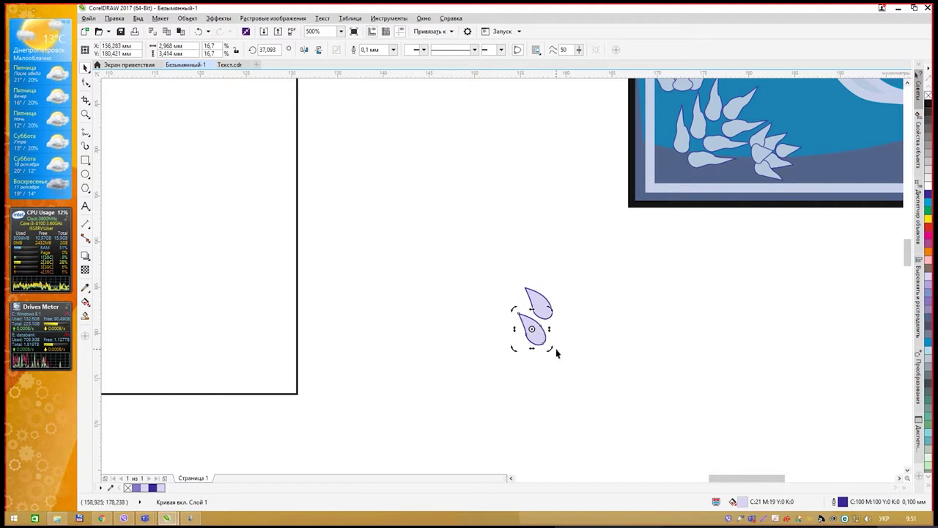
{"action": "left_click_drag", "start_coordinate": [549, 348], "coordinate": [553, 342]}
{"action": "left_click", "coordinate": [538, 306]}
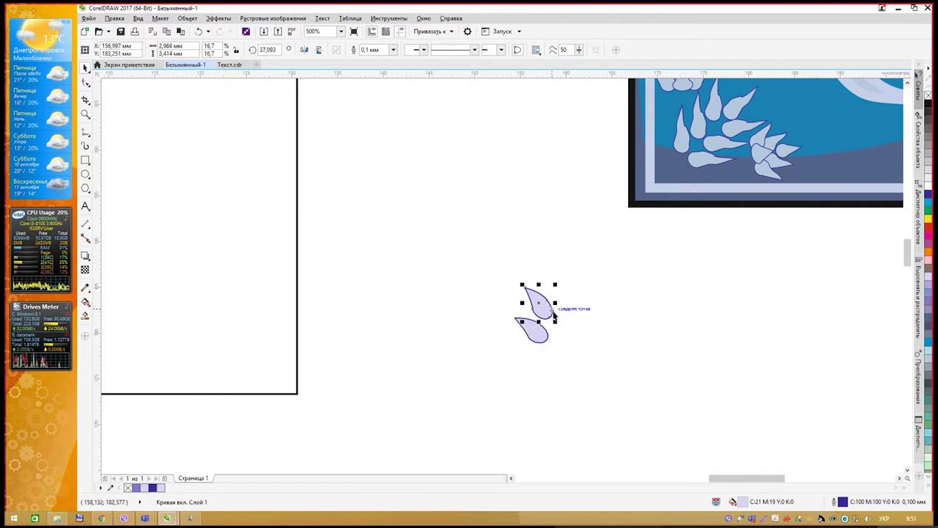
{"action": "left_click", "coordinate": [539, 306]}
{"action": "left_click_drag", "start_coordinate": [555, 321], "coordinate": [550, 315]}
{"action": "left_click", "coordinate": [545, 310]}
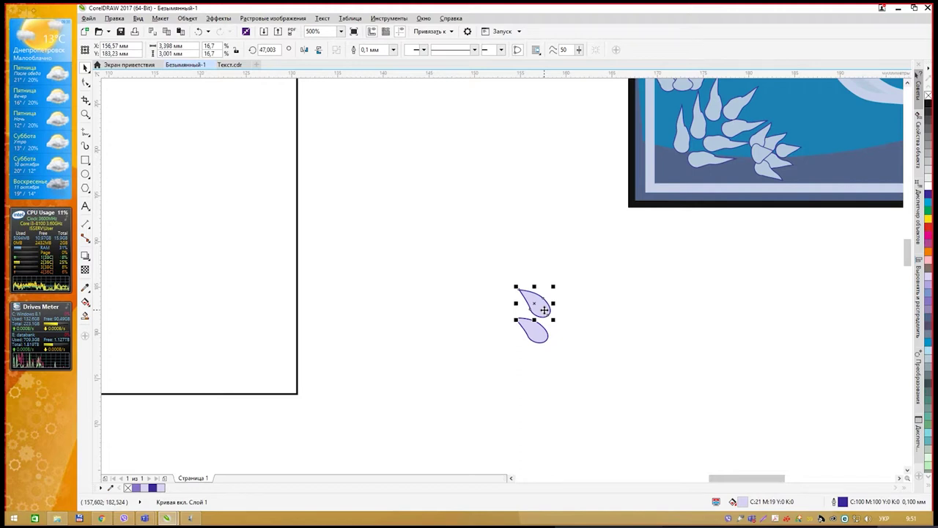
Duplicate the upper petal and arrange the three petals in a staggered vertical column
{"action": "key", "text": "ctrl+d"}
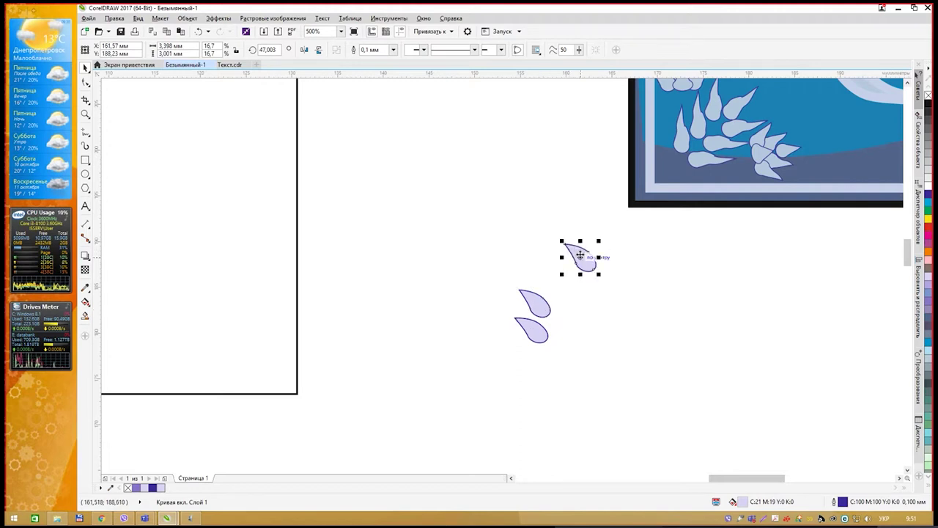
{"action": "left_click_drag", "start_coordinate": [584, 261], "coordinate": [544, 281]}
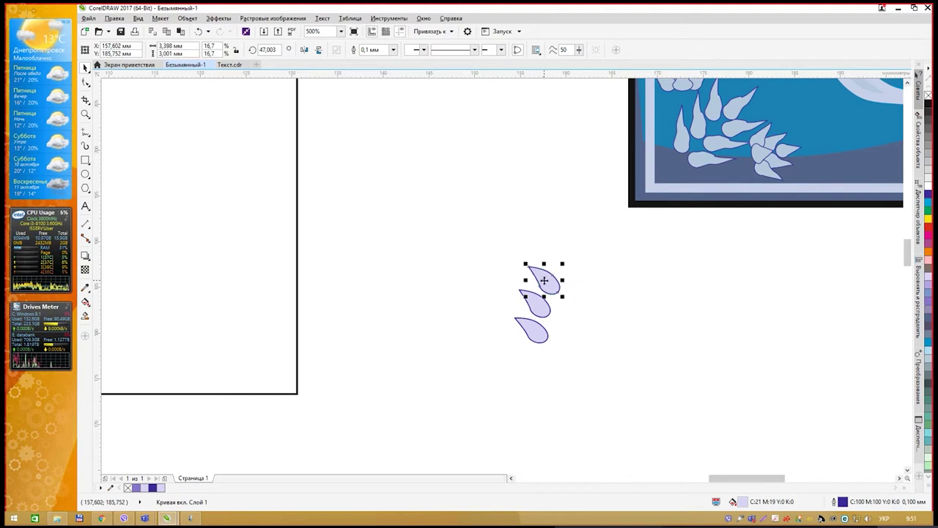
{"action": "left_click_drag", "start_coordinate": [544, 280], "coordinate": [514, 289]}
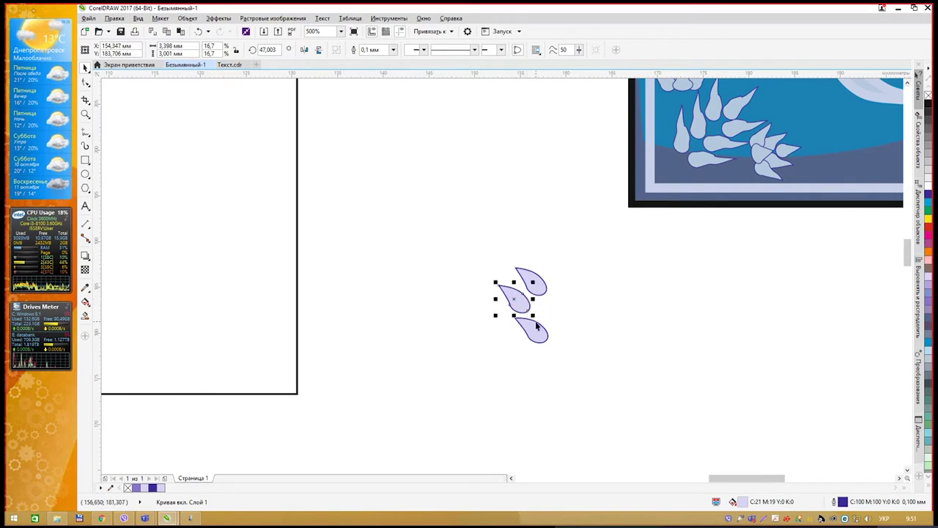
{"action": "left_click_drag", "start_coordinate": [537, 327], "coordinate": [512, 280]}
Duplicate the three-petal column, mirror the copy horizontally and place it level with the original on its right side
{"action": "left_click_drag", "start_coordinate": [476, 246], "coordinate": [594, 361]}
{"action": "key", "text": "ctrl+d"}
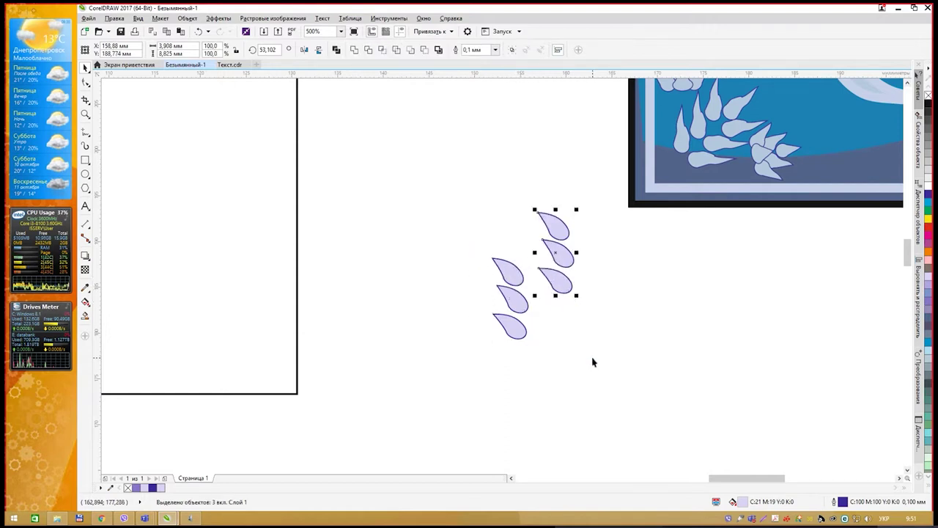
{"action": "left_click", "coordinate": [304, 49]}
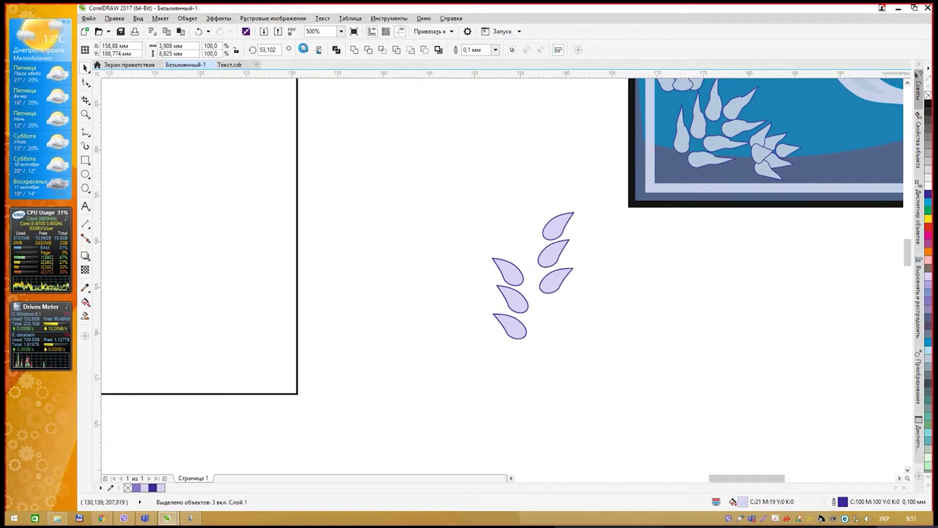
{"action": "left_click_drag", "start_coordinate": [564, 253], "coordinate": [563, 294]}
Duplicate the top right petal, rotate the copy nearly upright to about 170° and centre it above the two columns
{"action": "left_click", "coordinate": [572, 266]}
{"action": "left_click", "coordinate": [566, 262]}
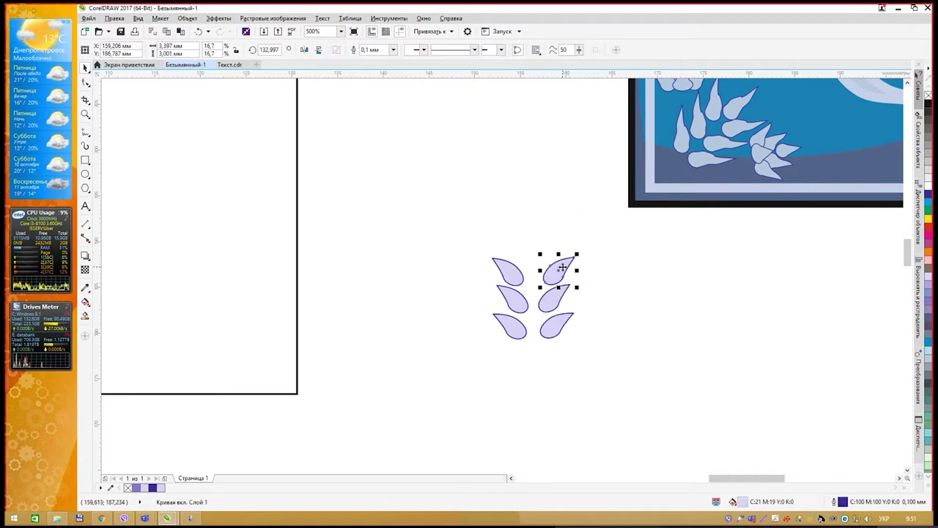
{"action": "key", "text": "ctrl+d"}
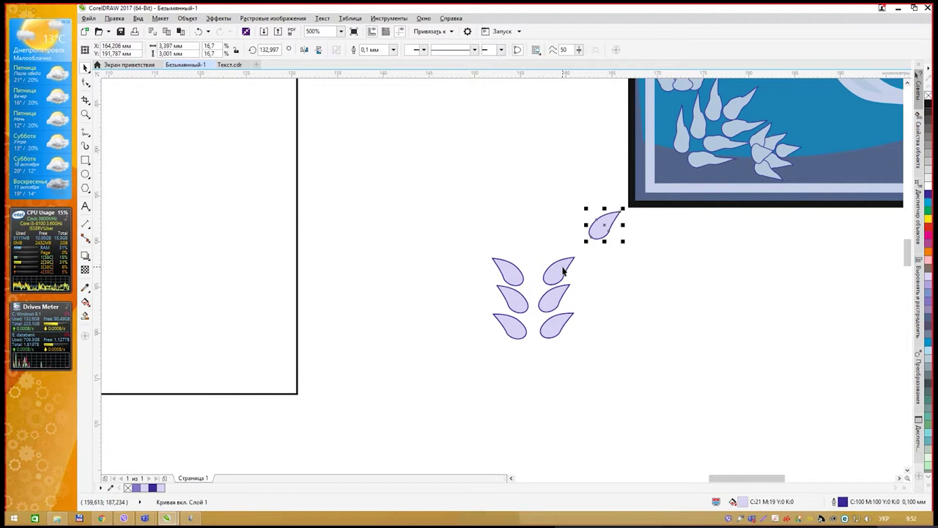
{"action": "left_click", "coordinate": [595, 237]}
{"action": "left_click_drag", "start_coordinate": [622, 241], "coordinate": [541, 265]}
Rotate the bottom petals flatter, the left one to about 71.5° and the right one to about 118.5°, and bring them closer together
{"action": "left_click", "coordinate": [517, 333]}
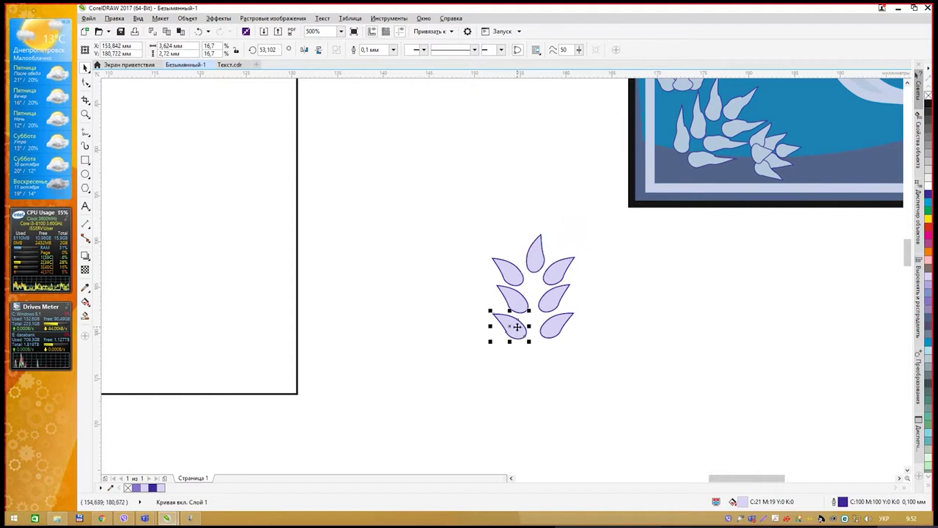
{"action": "left_click_drag", "start_coordinate": [517, 327], "coordinate": [541, 330]}
{"action": "left_click", "coordinate": [549, 334]}
{"action": "left_click", "coordinate": [552, 329]}
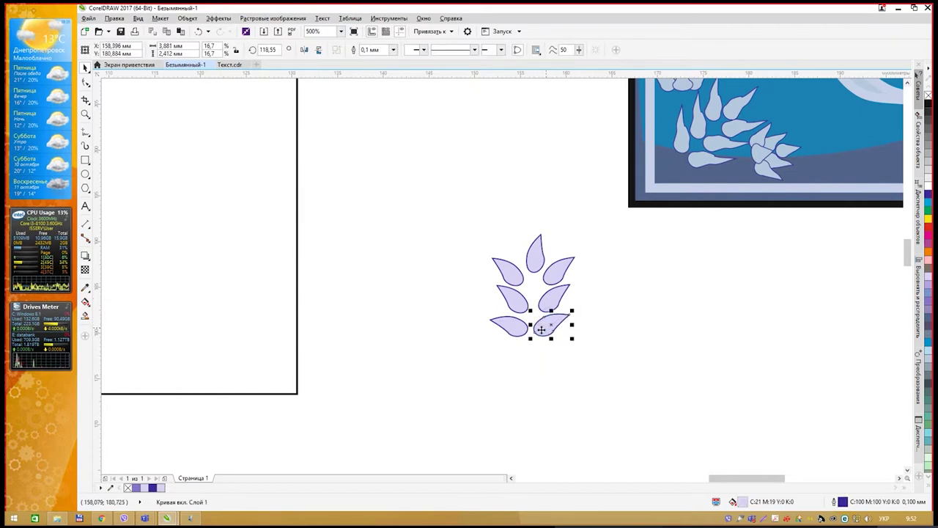
{"action": "left_click", "coordinate": [513, 322]}
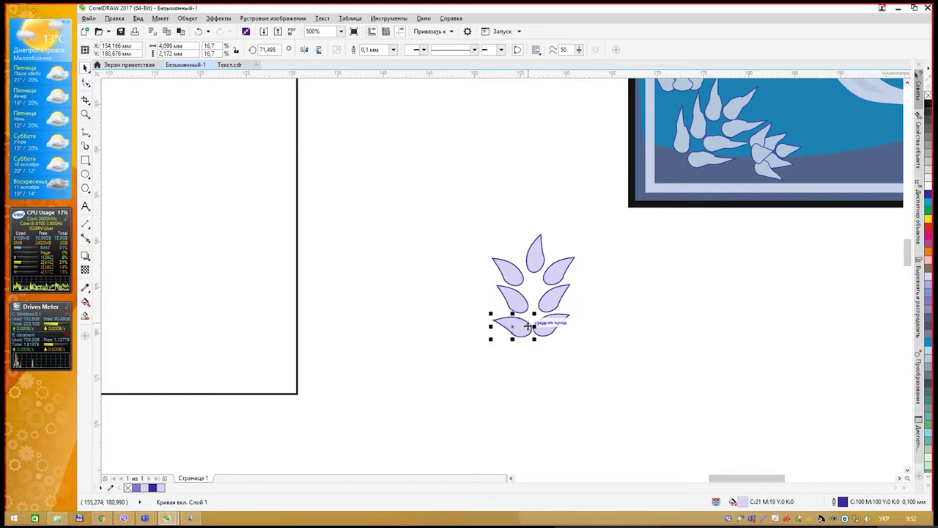
{"action": "left_click", "coordinate": [597, 303]}
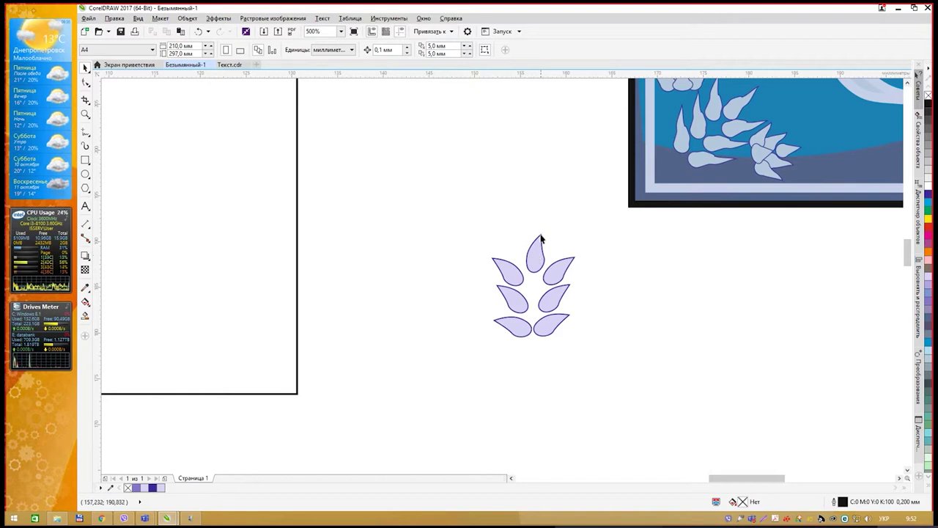
Duplicate the topmost petal, place the copy to the right of the petal branch and rotate it to about 212°
{"action": "left_click_drag", "start_coordinate": [460, 233], "coordinate": [588, 351]}
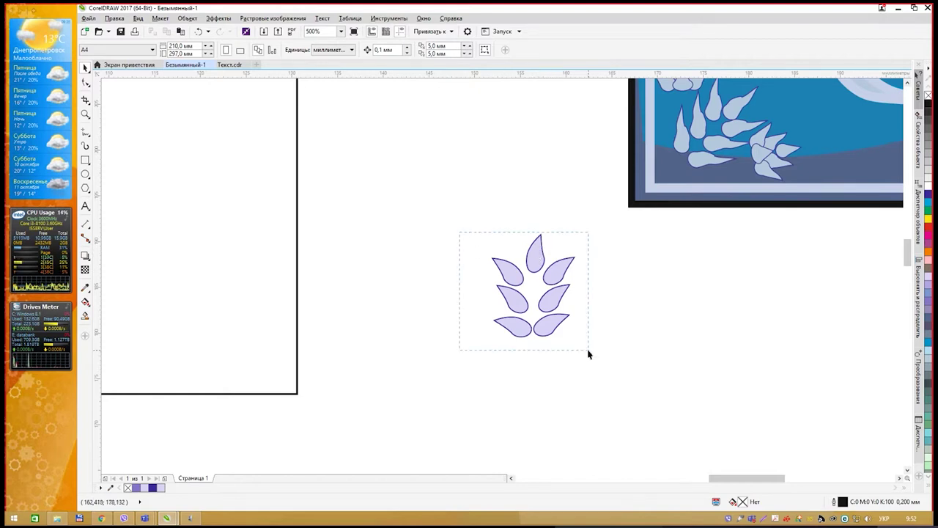
{"action": "left_click", "coordinate": [532, 263]}
{"action": "key", "text": "ctrl+d"}
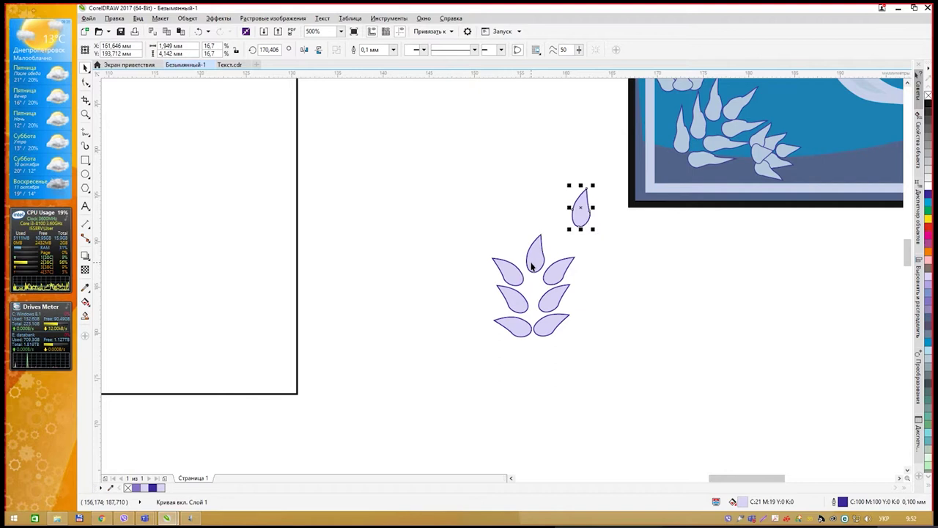
{"action": "left_click_drag", "start_coordinate": [578, 212], "coordinate": [625, 328]}
{"action": "left_click", "coordinate": [600, 318]}
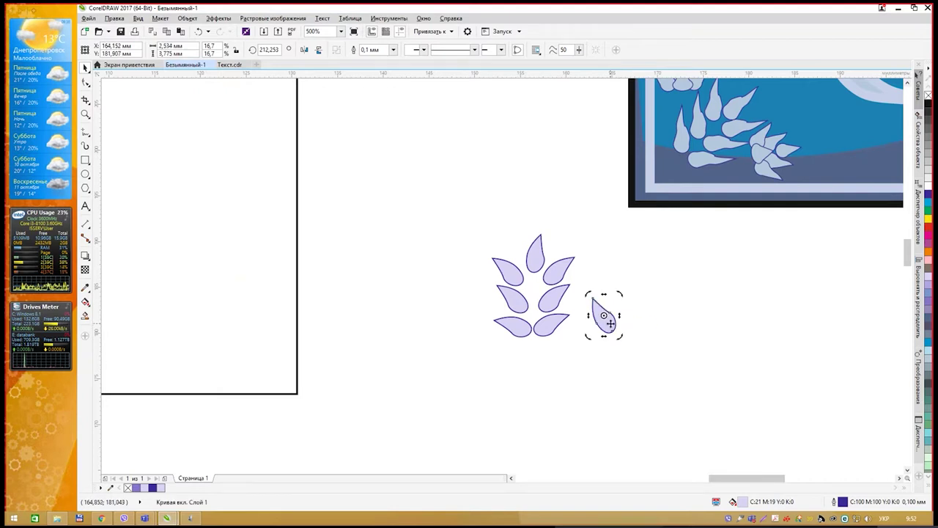
{"action": "key", "text": "ctrl+r"}
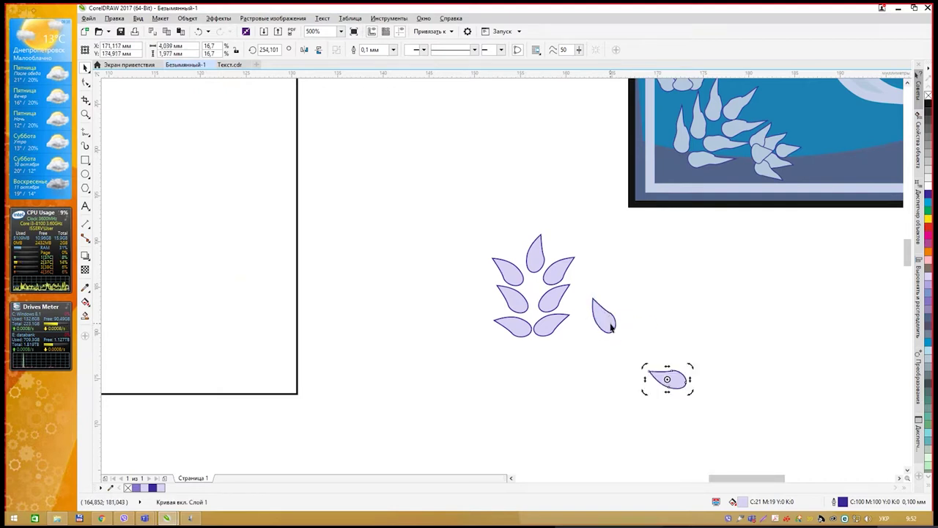
{"action": "key", "text": "ctrl+z"}
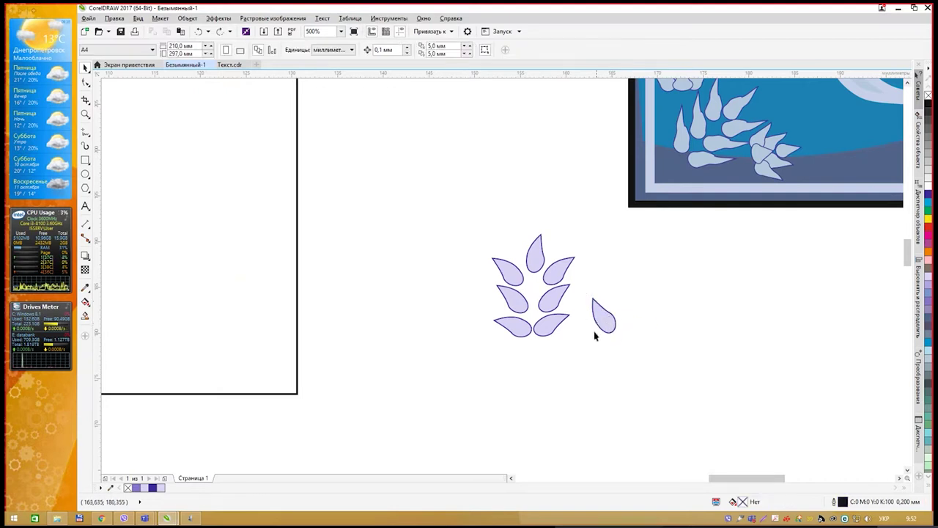
Duplicate the separate petal, mirror the copy to overlap it on the right, and tilt both outward, the right one to about 300°
{"action": "left_click", "coordinate": [599, 323]}
{"action": "key", "text": "ctrl+d"}
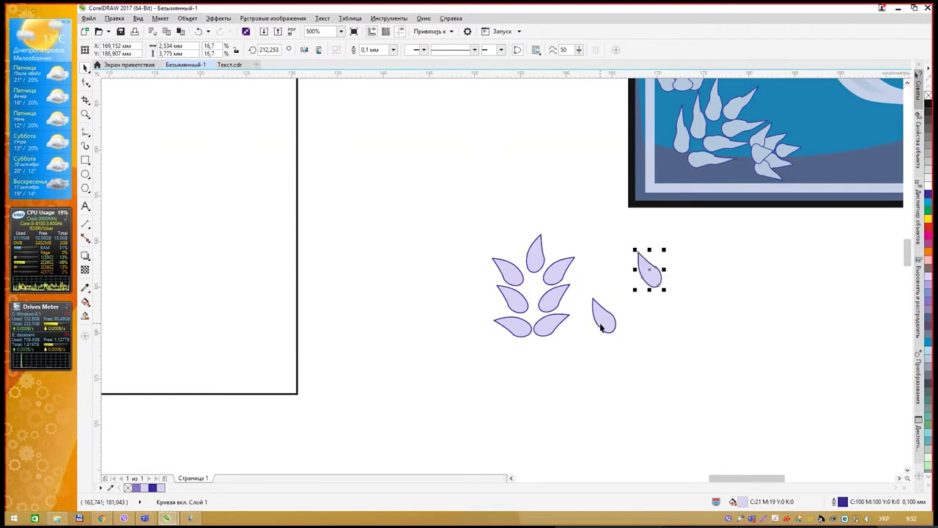
{"action": "left_click", "coordinate": [305, 53]}
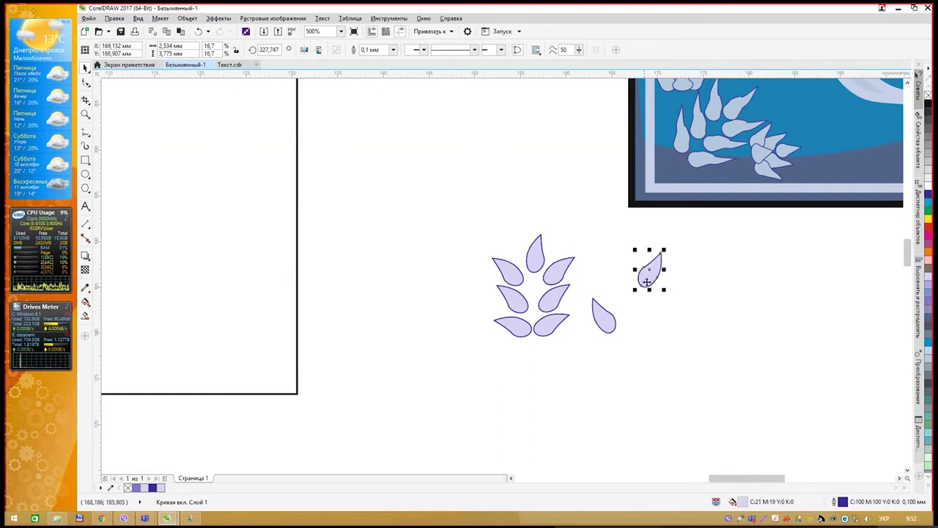
{"action": "left_click_drag", "start_coordinate": [658, 281], "coordinate": [584, 301]}
{"action": "left_click", "coordinate": [628, 315]}
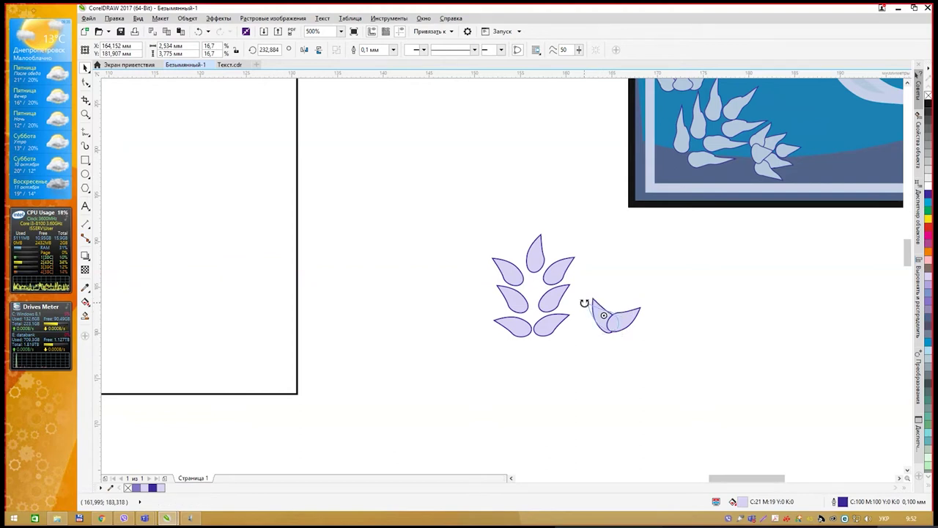
{"action": "key", "text": "ctrl+z"}
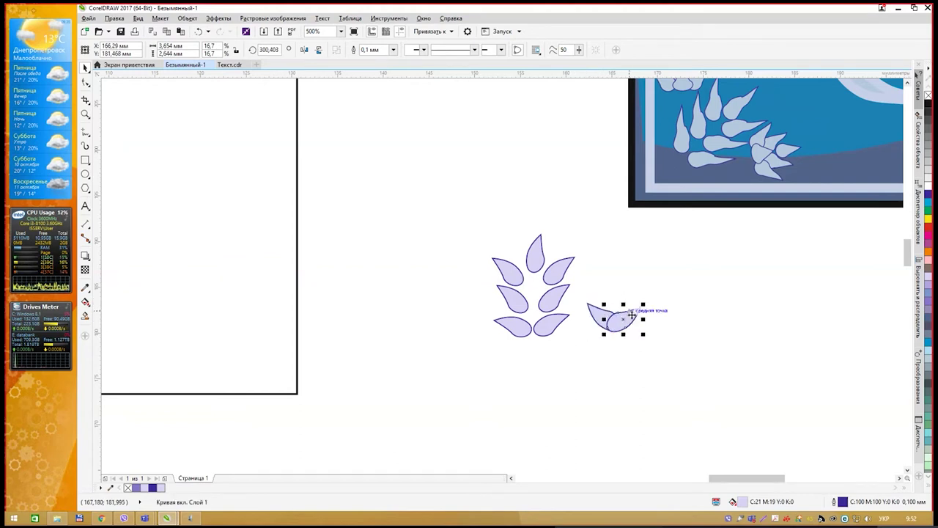
Add a third upright petal of about 2 × 2.6 mm from a copy of the right one, centred between the overlapping pair
{"action": "key", "text": "ctrl+d"}
{"action": "left_click", "coordinate": [667, 273]}
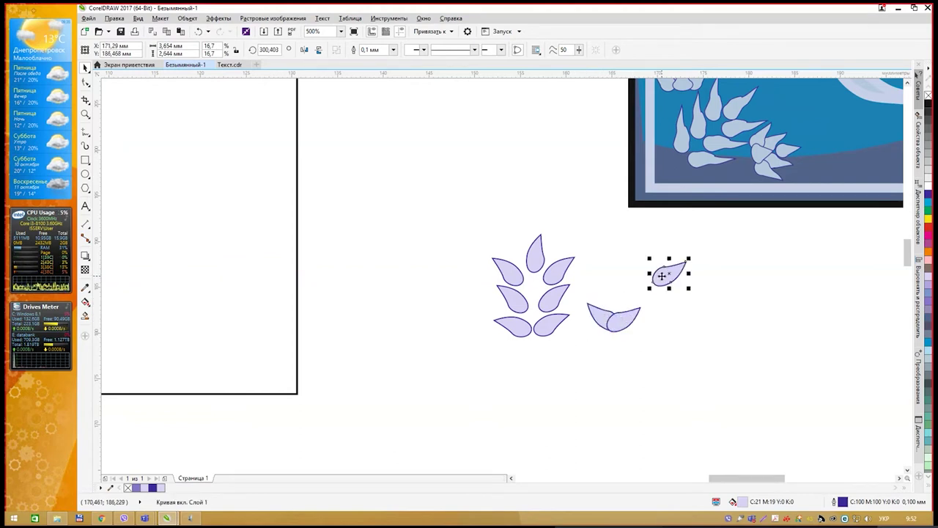
{"action": "left_click_drag", "start_coordinate": [691, 255], "coordinate": [616, 292]}
{"action": "left_click", "coordinate": [673, 261]}
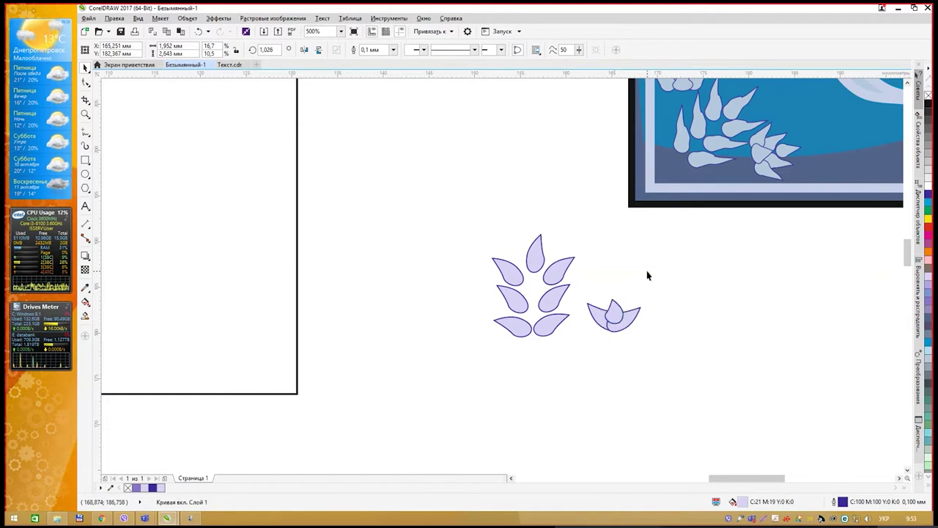
{"action": "left_click", "coordinate": [647, 272]}
{"action": "left_click", "coordinate": [629, 319]}
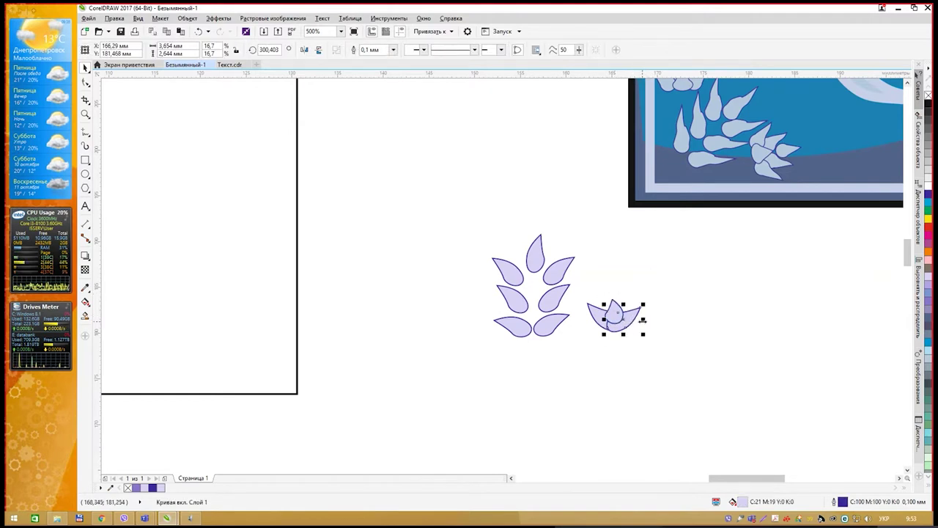
Duplicate the flower's right and left petals and place each copy slightly above its original, overlapping it
{"action": "key", "text": "ctrl+d"}
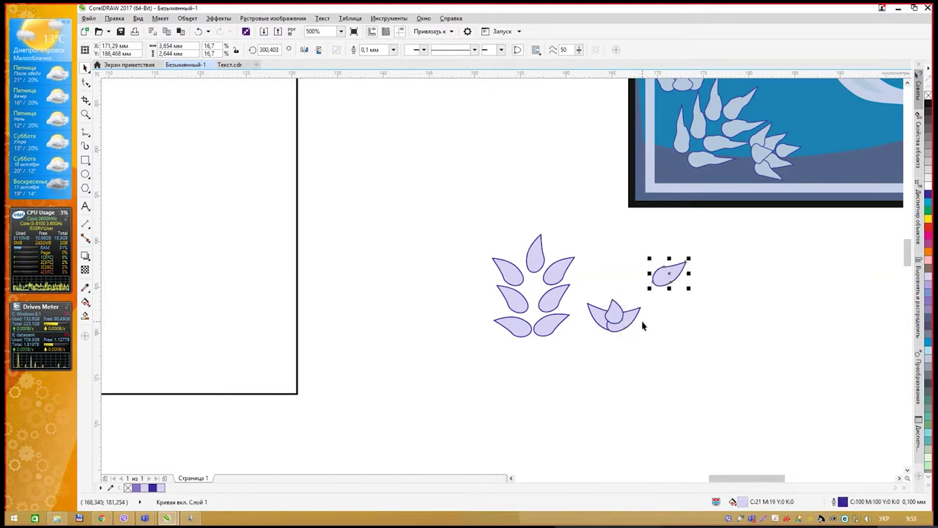
{"action": "left_click_drag", "start_coordinate": [666, 279], "coordinate": [624, 302]}
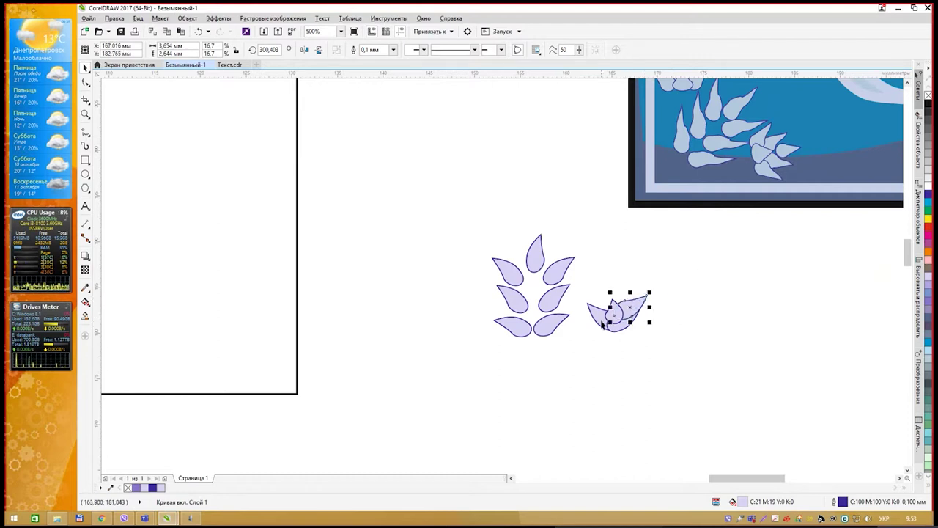
{"action": "left_click", "coordinate": [598, 315]}
{"action": "key", "text": "ctrl+d"}
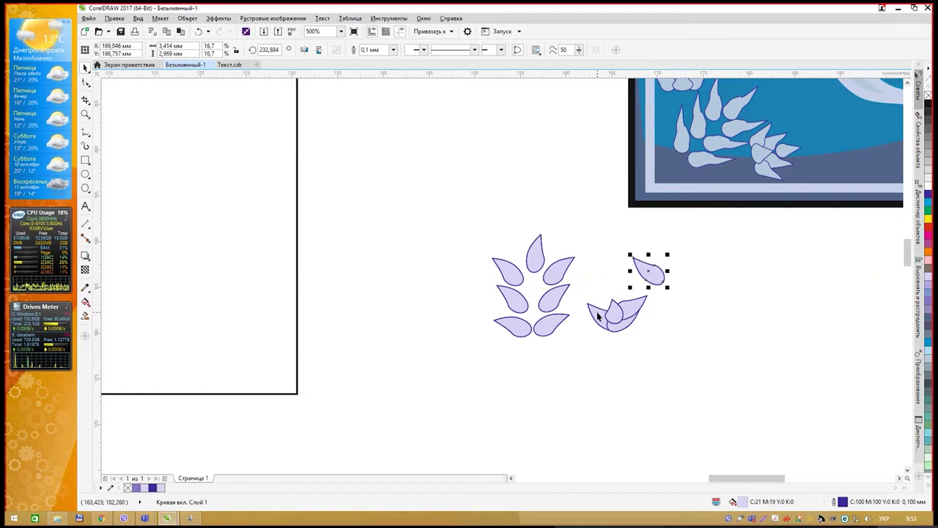
{"action": "mouse_move", "coordinate": [616, 312]}
{"action": "left_mouse_down"}
{"action": "mouse_move", "coordinate": [623, 305]}
{"action": "mouse_move", "coordinate": [614, 311]}
{"action": "left_mouse_up"}
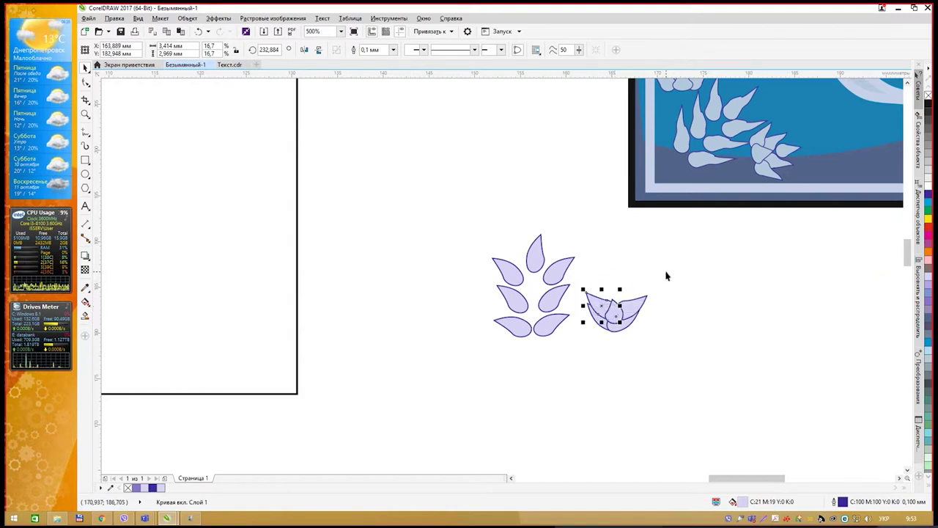
Duplicate the branch's topmost petal, place the copy above the flower's centre and shorten it to about 2.6 mm high
{"action": "left_click", "coordinate": [542, 256]}
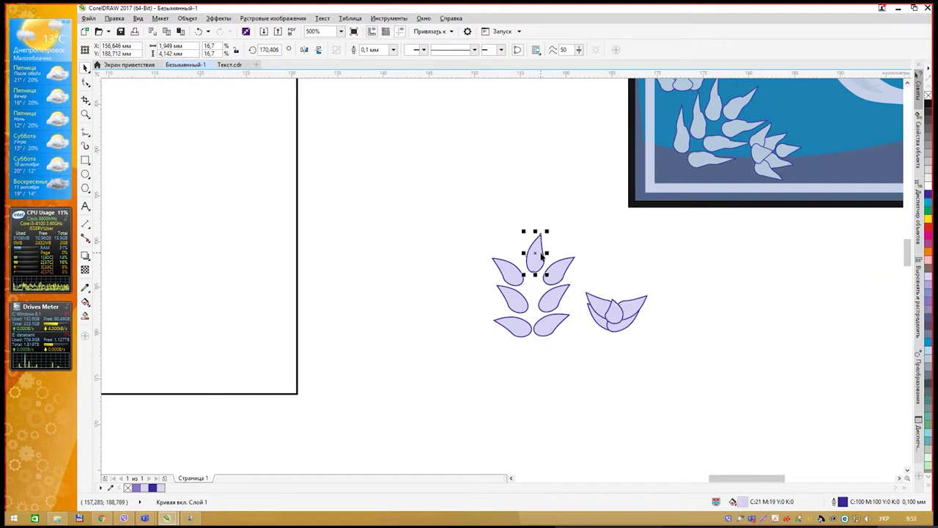
{"action": "key", "text": "ctrl+d"}
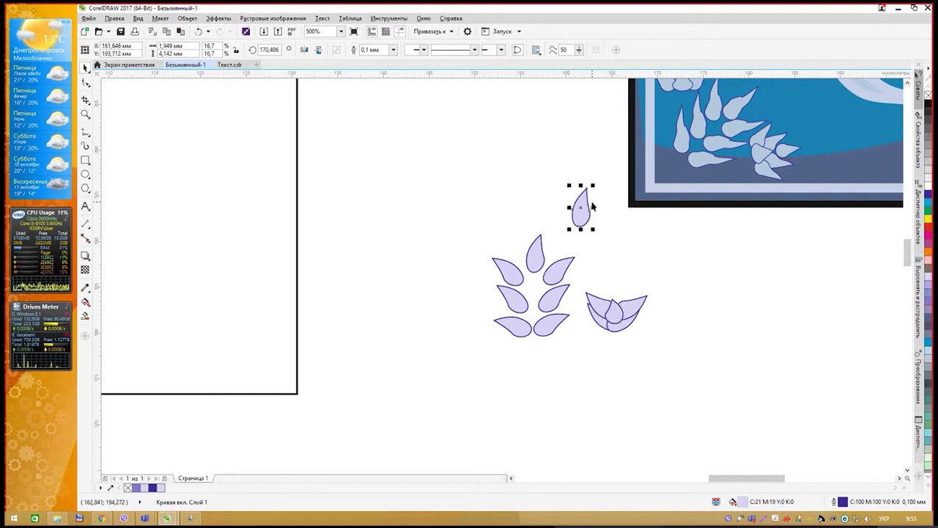
{"action": "left_click_drag", "start_coordinate": [585, 204], "coordinate": [618, 276]}
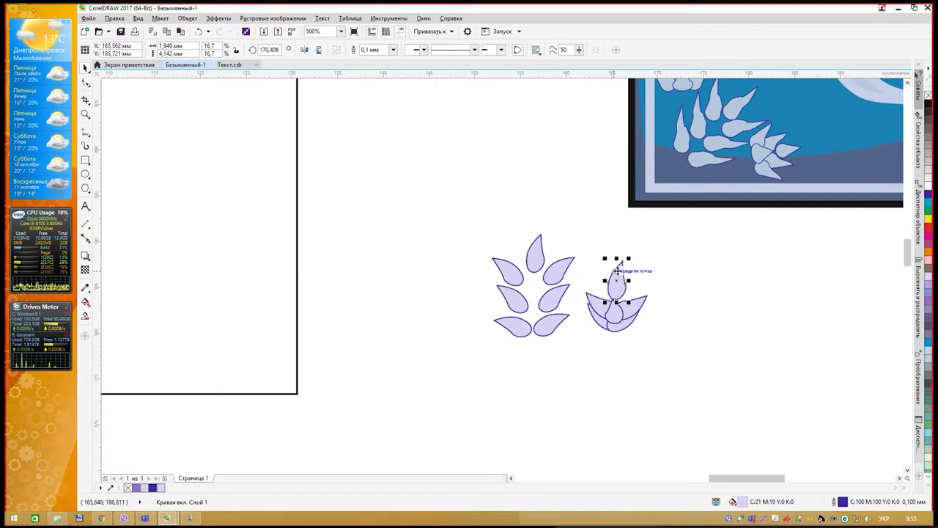
{"action": "left_click", "coordinate": [617, 277]}
{"action": "left_click", "coordinate": [617, 277]}
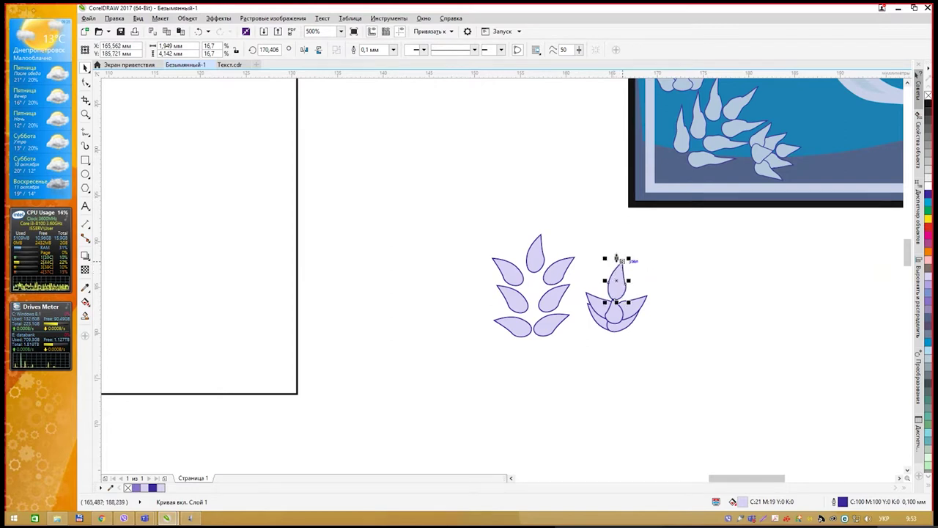
{"action": "left_click_drag", "start_coordinate": [617, 256], "coordinate": [617, 278]}
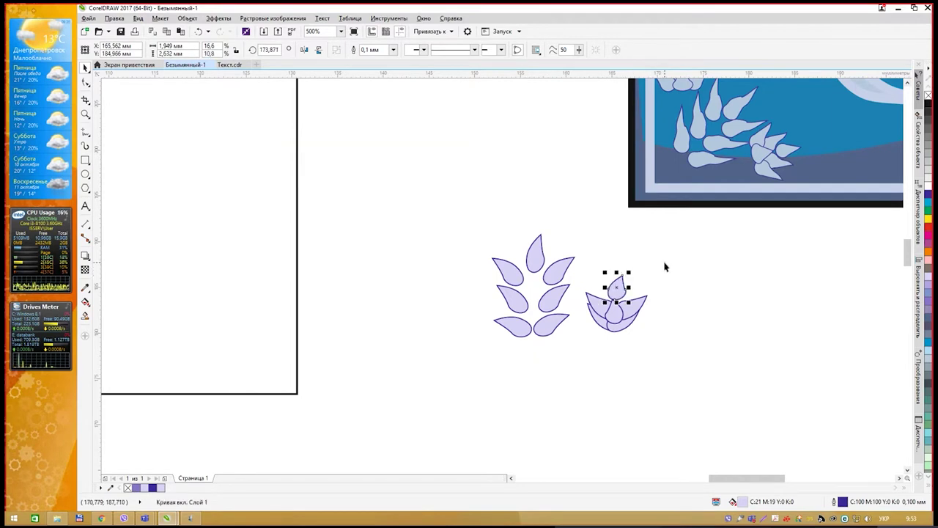
Lower the shortened upright petal slightly so it sits between the flower's side petals
{"action": "left_click", "coordinate": [667, 265]}
{"action": "left_click", "coordinate": [618, 289]}
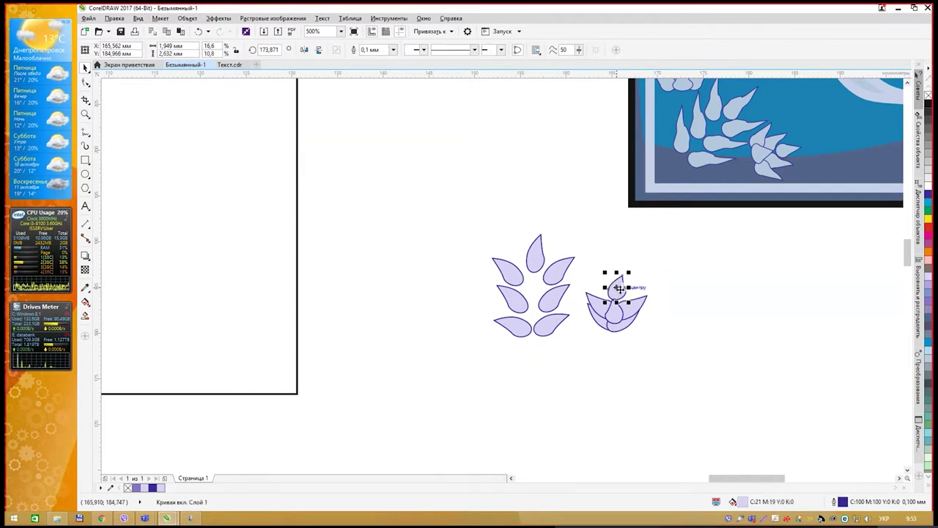
{"action": "left_click", "coordinate": [619, 288]}
{"action": "left_click_drag", "start_coordinate": [620, 287], "coordinate": [620, 292]}
{"action": "left_click", "coordinate": [678, 279]}
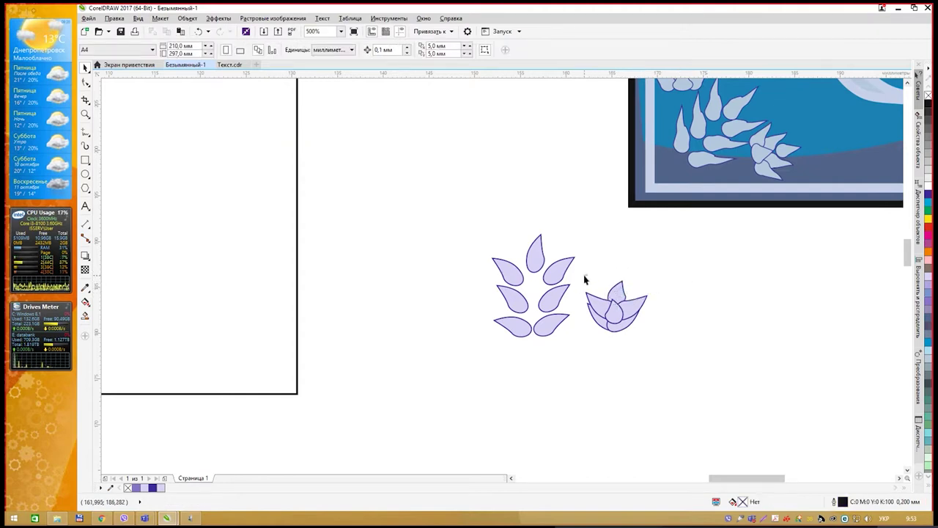
{"action": "left_click_drag", "start_coordinate": [675, 366], "coordinate": [679, 358]}
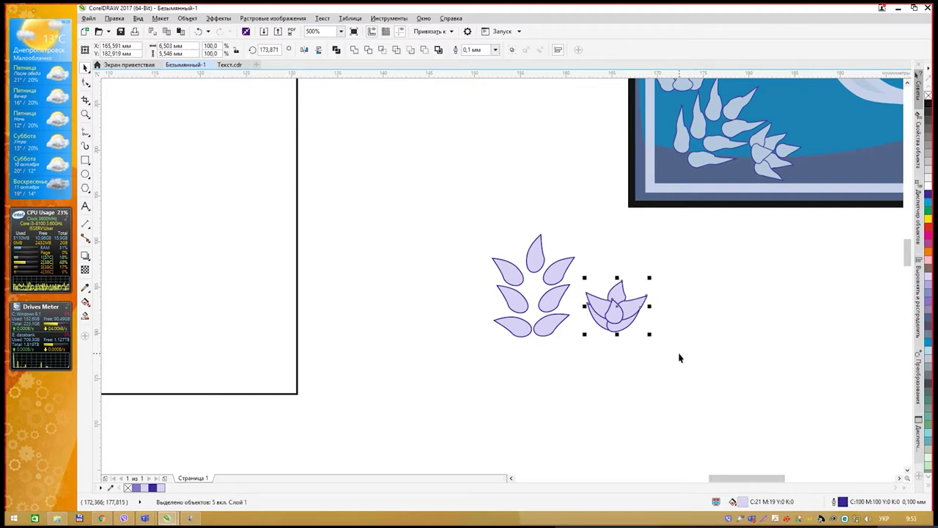
{"action": "key", "text": "ctrl+d"}
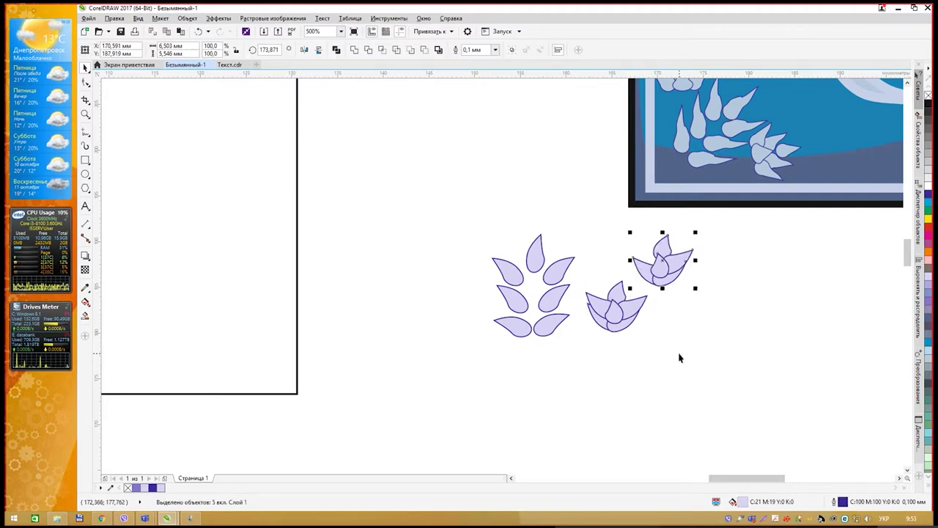
{"action": "key", "text": "ctrl+z"}
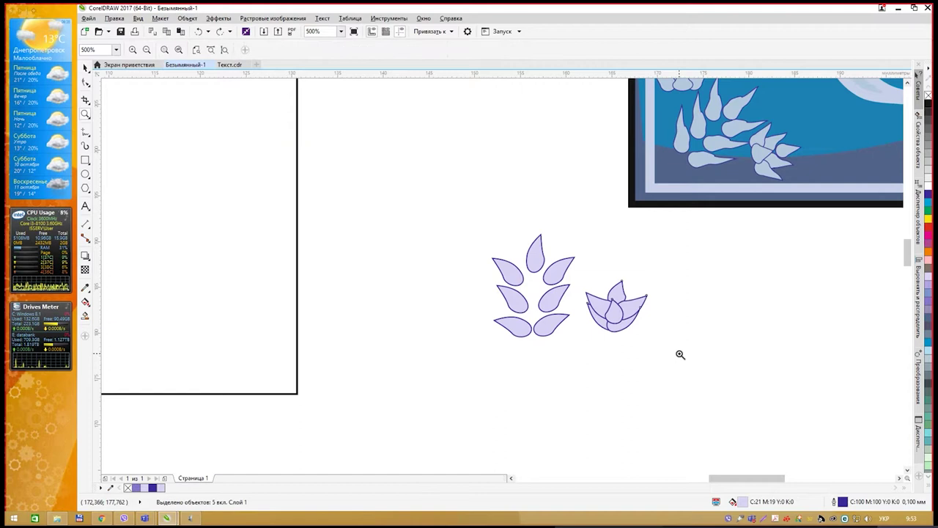
{"action": "left_click", "coordinate": [83, 68]}
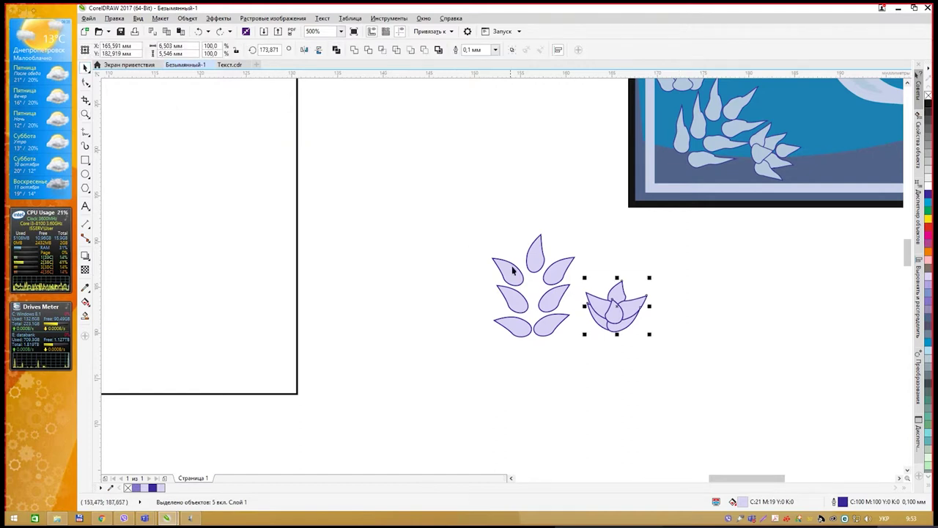
Duplicate the flower's six petals and place the copy to the left of the petal branch
{"action": "left_click_drag", "start_coordinate": [576, 253], "coordinate": [676, 357]}
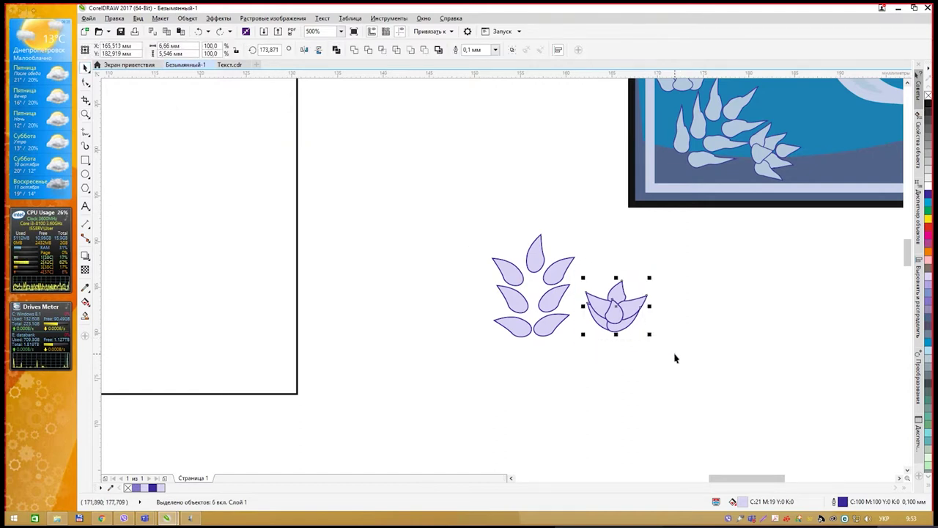
{"action": "key", "text": "ctrl+d"}
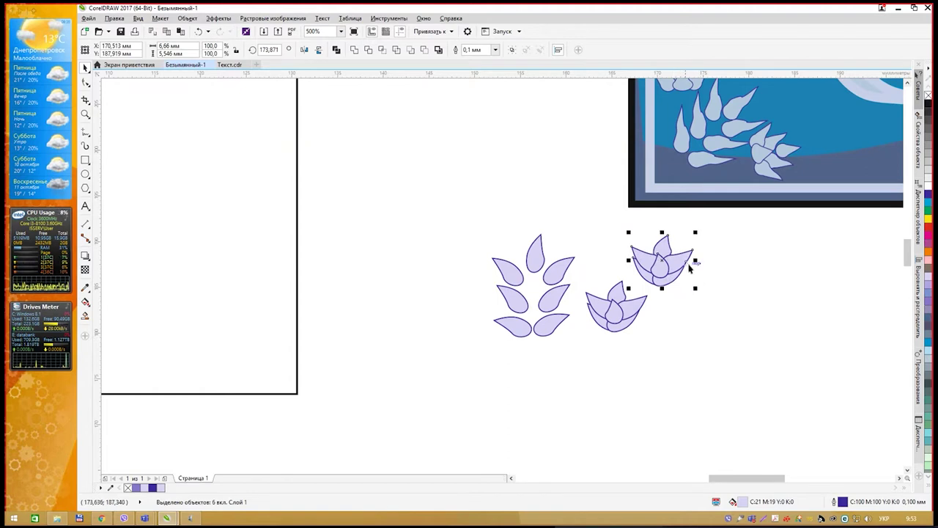
{"action": "left_click_drag", "start_coordinate": [684, 261], "coordinate": [482, 310]}
Group the right flower's petals, and mirror the left flower horizontally and group it as well
{"action": "left_click_drag", "start_coordinate": [586, 277], "coordinate": [687, 354]}
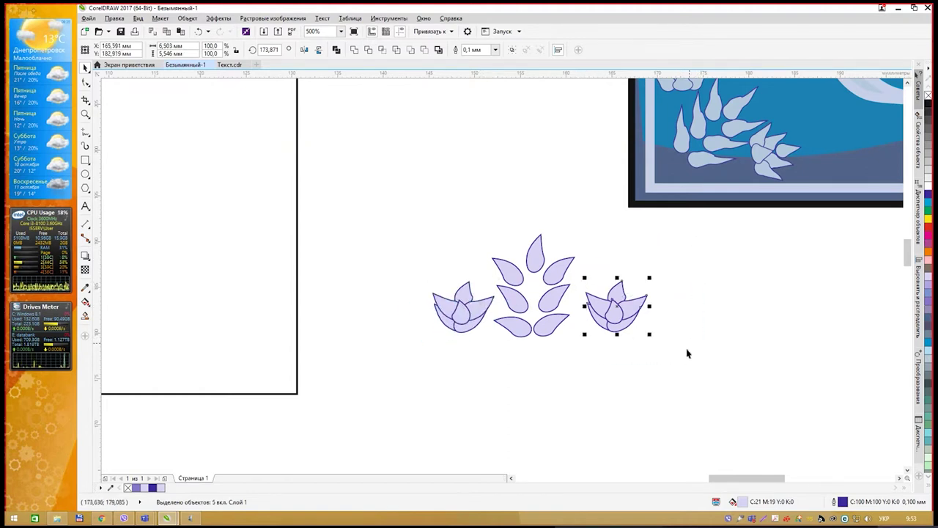
{"action": "key", "text": "ctrl+g"}
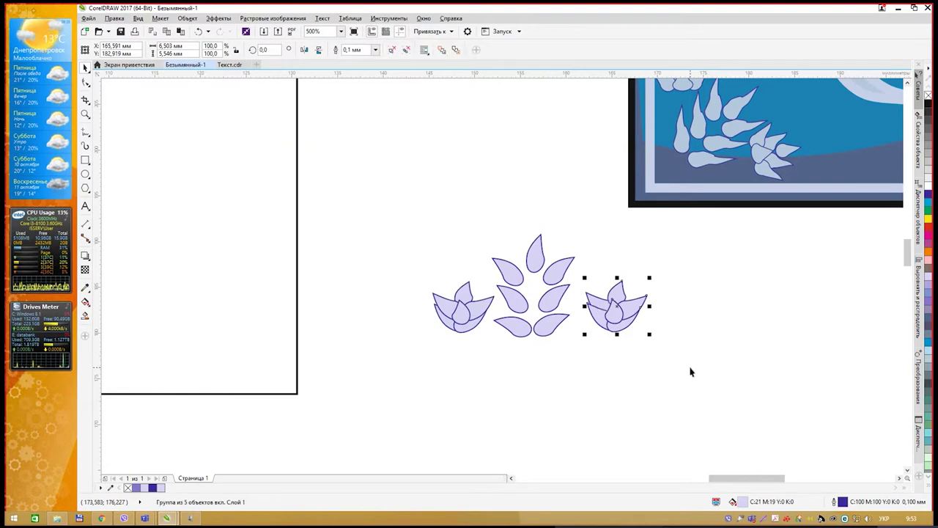
{"action": "left_click_drag", "start_coordinate": [417, 273], "coordinate": [498, 350]}
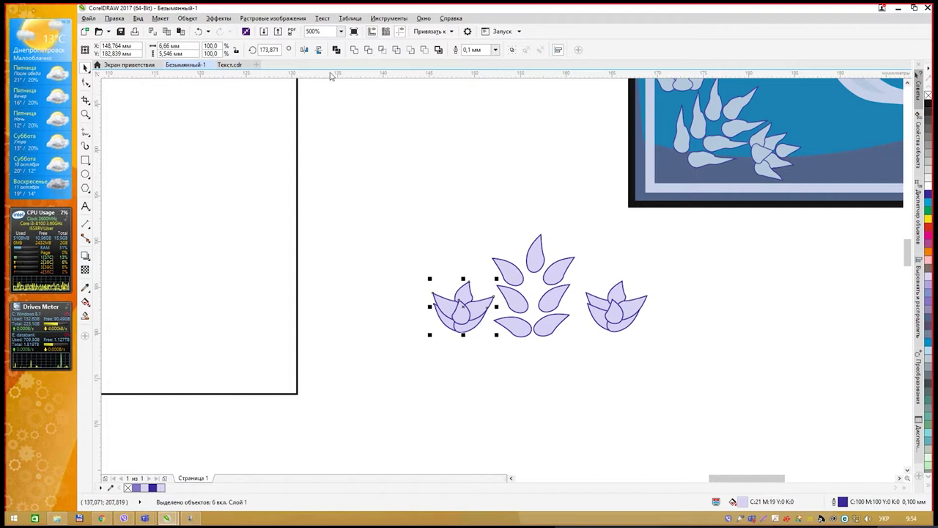
{"action": "left_click", "coordinate": [304, 50]}
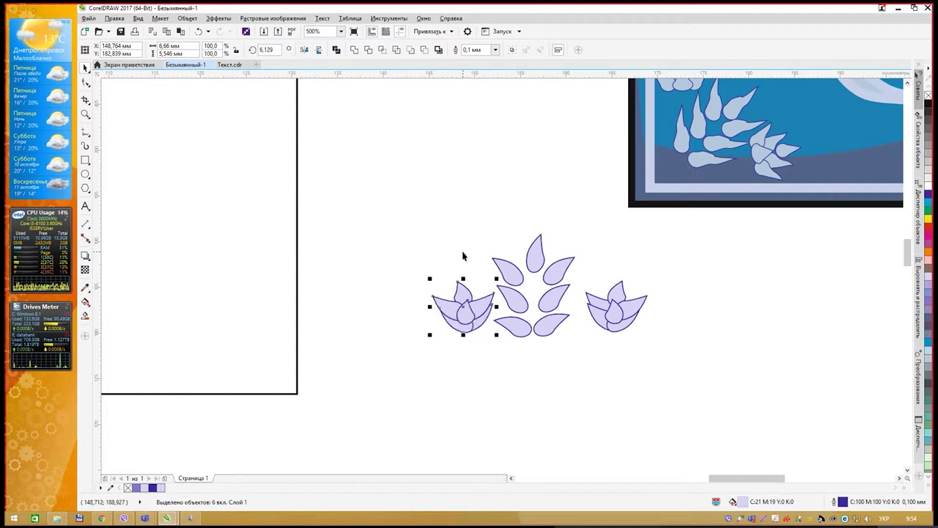
{"action": "key", "text": "ctrl+g"}
Move the right flower closer to the branch and tilt both flowers outward, the right one to about 345° and the left one to about 11°
{"action": "mouse_move", "coordinate": [626, 317]}
{"action": "left_mouse_down"}
{"action": "mouse_move", "coordinate": [598, 314]}
{"action": "mouse_move", "coordinate": [611, 307]}
{"action": "left_mouse_up"}
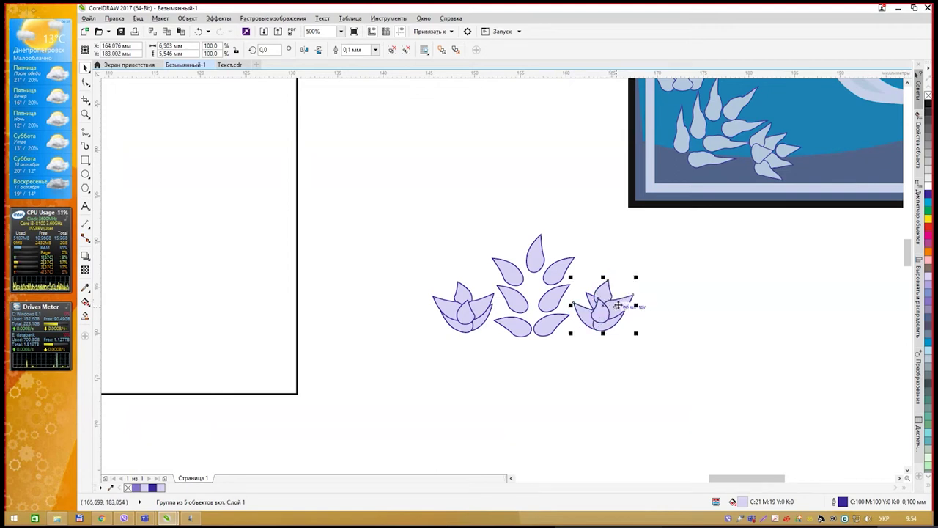
{"action": "left_click", "coordinate": [612, 302]}
{"action": "left_click_drag", "start_coordinate": [637, 275], "coordinate": [647, 284]}
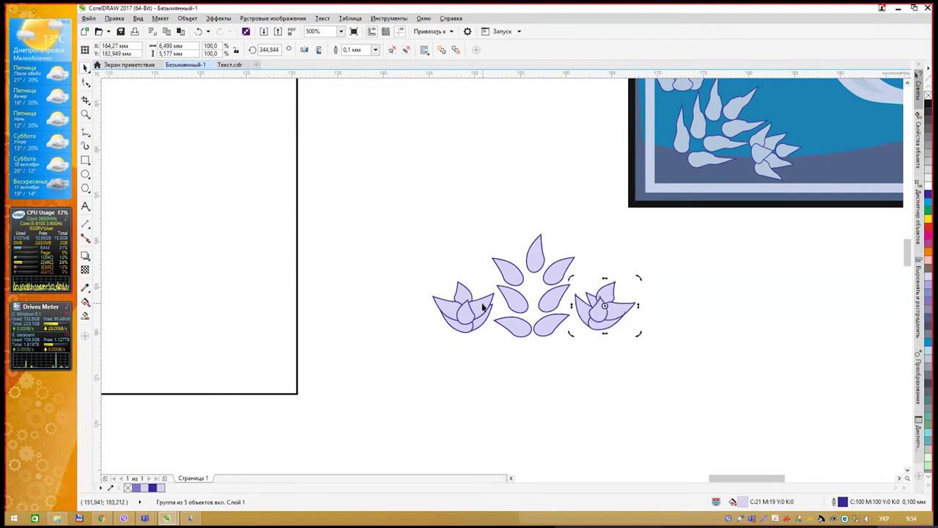
{"action": "left_click", "coordinate": [455, 286]}
{"action": "left_click", "coordinate": [462, 304]}
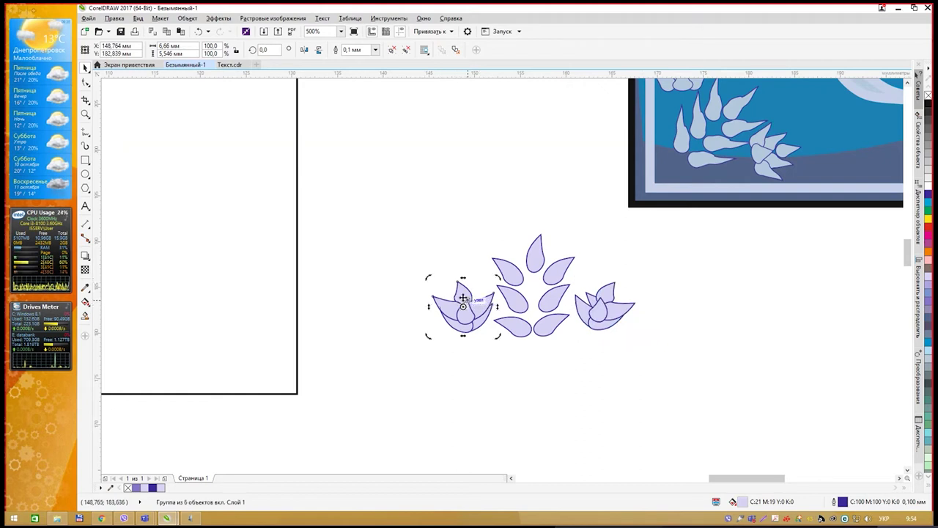
{"action": "left_click_drag", "start_coordinate": [429, 280], "coordinate": [423, 285]}
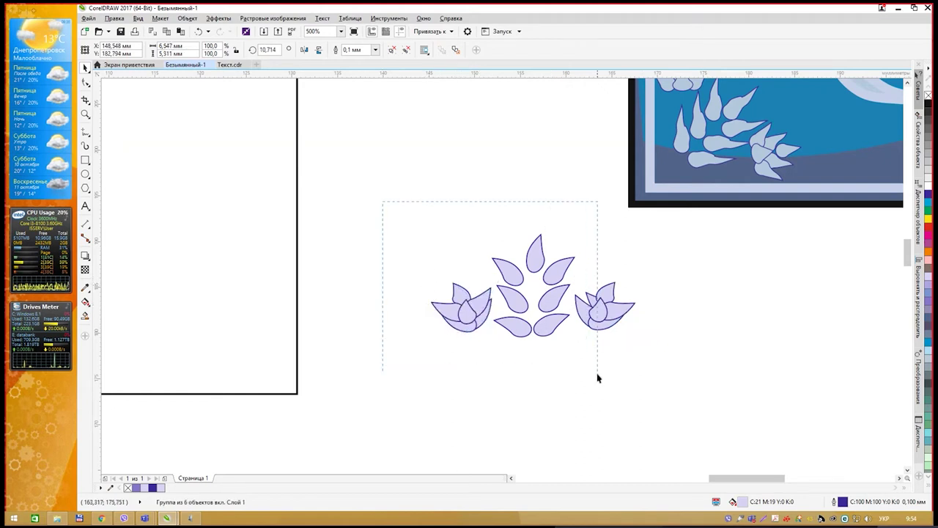
Scale the branch and both flowers together to about 19.6 × 9.9 mm and shift both flower groups slightly upward
{"action": "left_click_drag", "start_coordinate": [597, 378], "coordinate": [658, 396]}
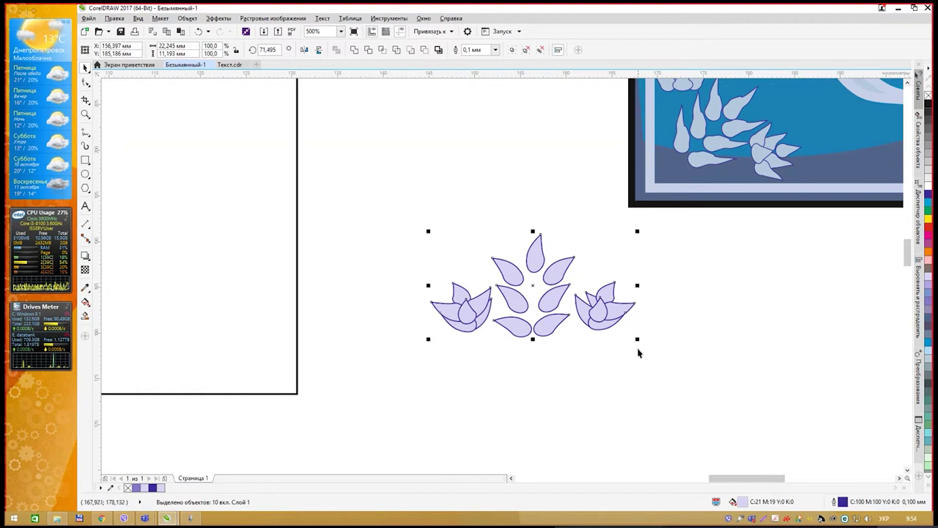
{"action": "mouse_move", "coordinate": [638, 339]}
{"action": "left_mouse_down"}
{"action": "mouse_move", "coordinate": [628, 320]}
{"action": "mouse_move", "coordinate": [630, 336]}
{"action": "left_mouse_up"}
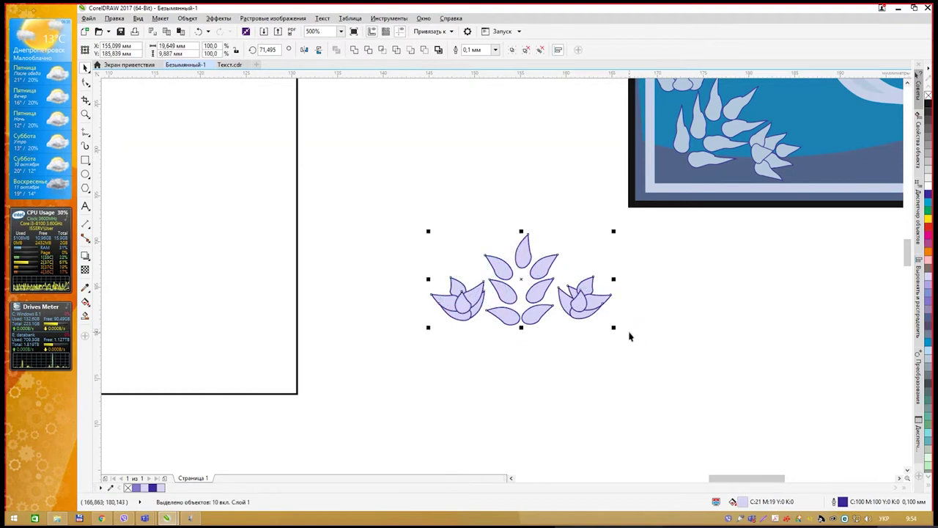
{"action": "left_click", "coordinate": [601, 304]}
{"action": "mouse_move", "coordinate": [582, 293]}
{"action": "left_mouse_down"}
{"action": "mouse_move", "coordinate": [586, 282]}
{"action": "mouse_move", "coordinate": [576, 292]}
{"action": "left_mouse_up"}
{"action": "left_click_drag", "start_coordinate": [424, 257], "coordinate": [491, 314]}
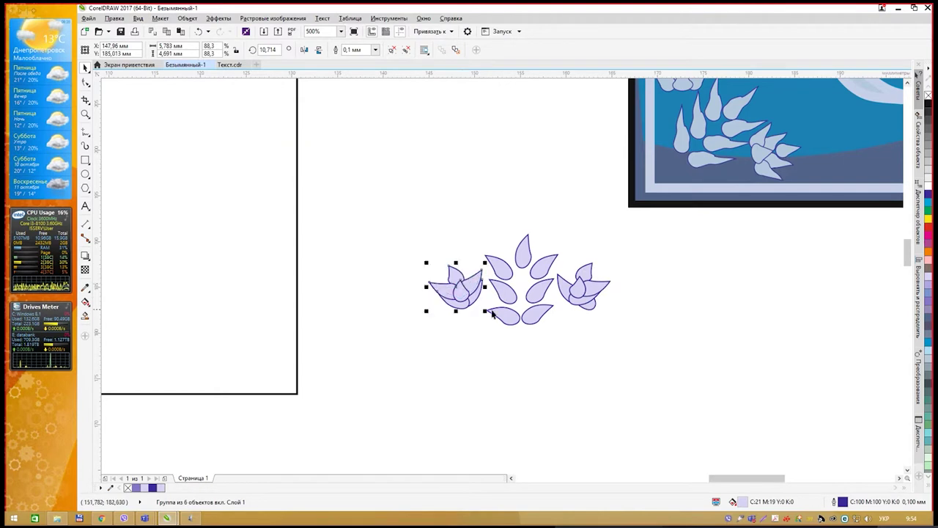
Group the branch with both flowers and place the ornament in the frame's lower-right corner, rotated to about 47.5°
{"action": "left_click_drag", "start_coordinate": [375, 188], "coordinate": [629, 365]}
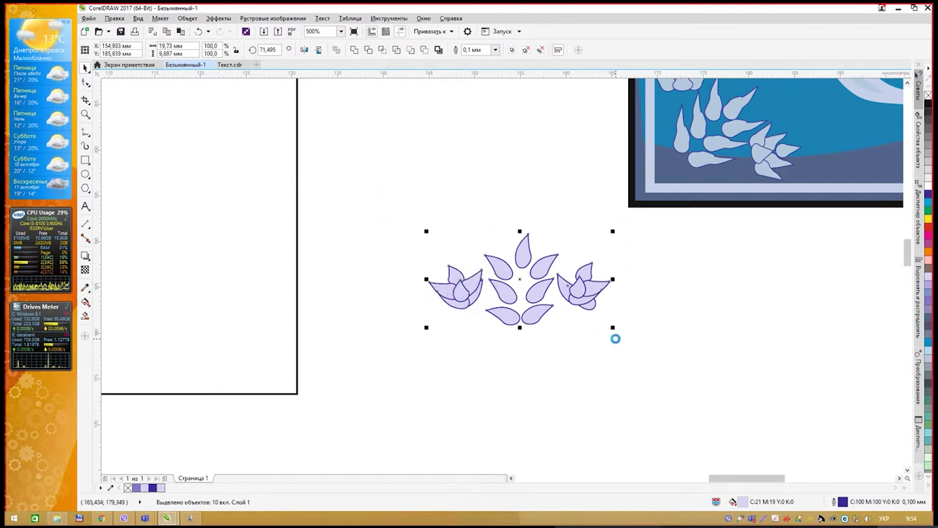
{"action": "key", "text": "ctrl+g"}
{"action": "scroll", "coordinate": [540, 297], "scroll_direction": "down", "scroll_amount": 2}
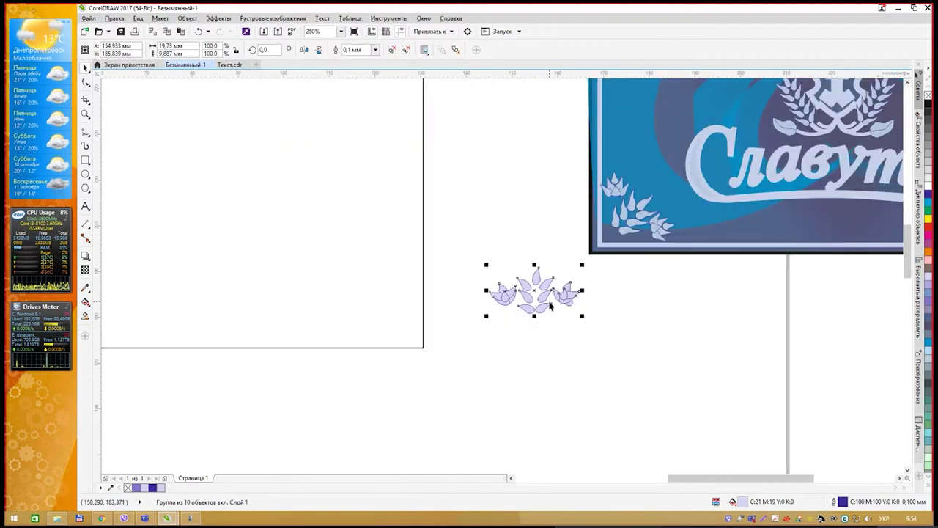
{"action": "left_click_drag", "start_coordinate": [540, 297], "coordinate": [380, 295]}
{"action": "left_click", "coordinate": [395, 296]}
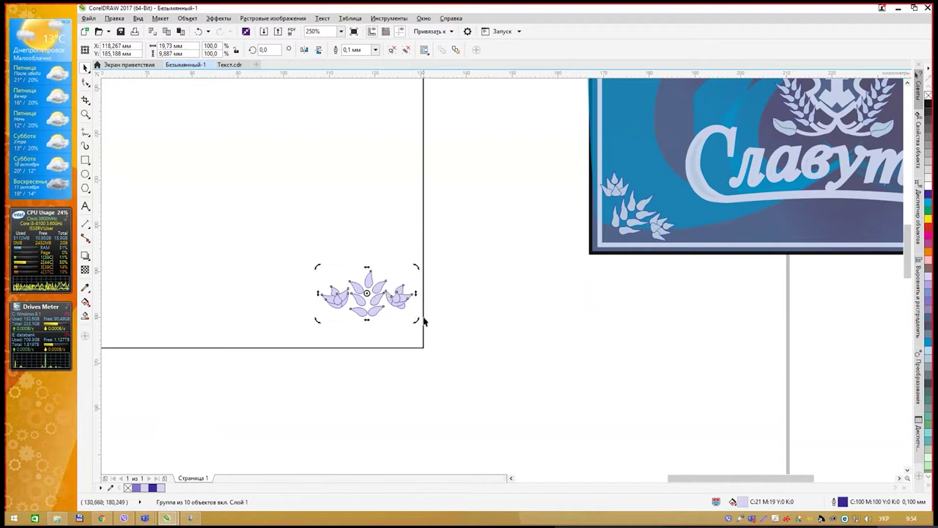
{"action": "left_click_drag", "start_coordinate": [417, 318], "coordinate": [424, 276]}
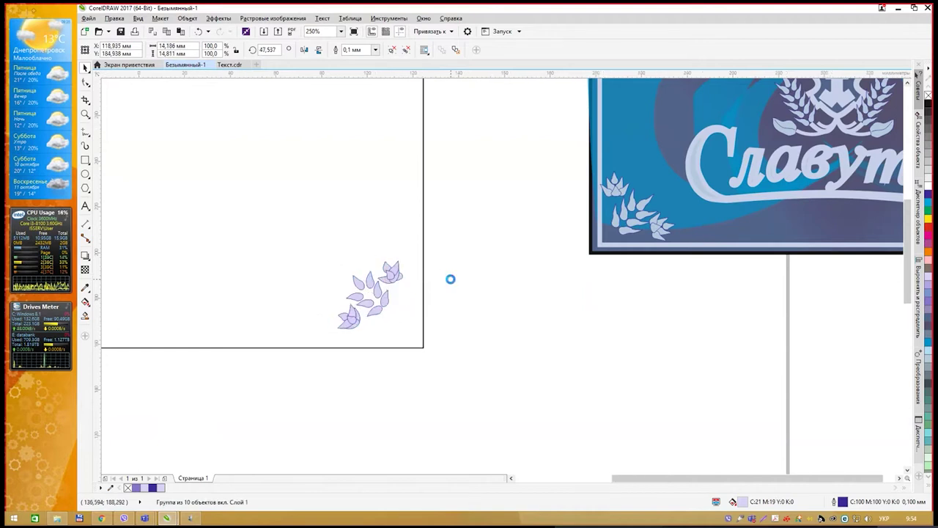
Duplicate the corner ornament and place the copy in the frame's upper-right corner, rotated to about 126°
{"action": "scroll", "coordinate": [451, 276], "scroll_direction": "down", "scroll_amount": 3}
{"action": "left_click_drag", "start_coordinate": [429, 230], "coordinate": [599, 273]}
{"action": "left_click", "coordinate": [580, 328]}
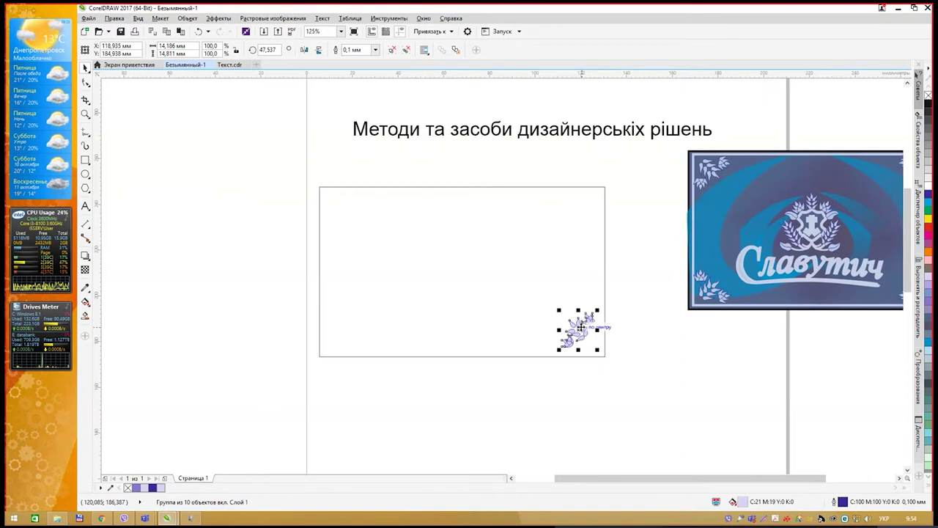
{"action": "key", "text": "ctrl+d"}
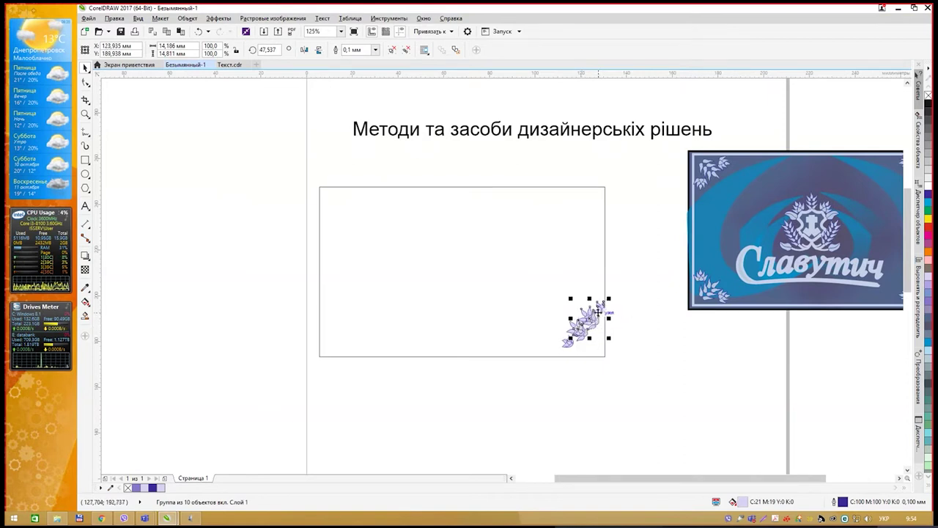
{"action": "left_click_drag", "start_coordinate": [580, 328], "coordinate": [623, 189]}
{"action": "left_click", "coordinate": [579, 209]}
{"action": "left_click", "coordinate": [613, 197]}
{"action": "left_click", "coordinate": [580, 208]}
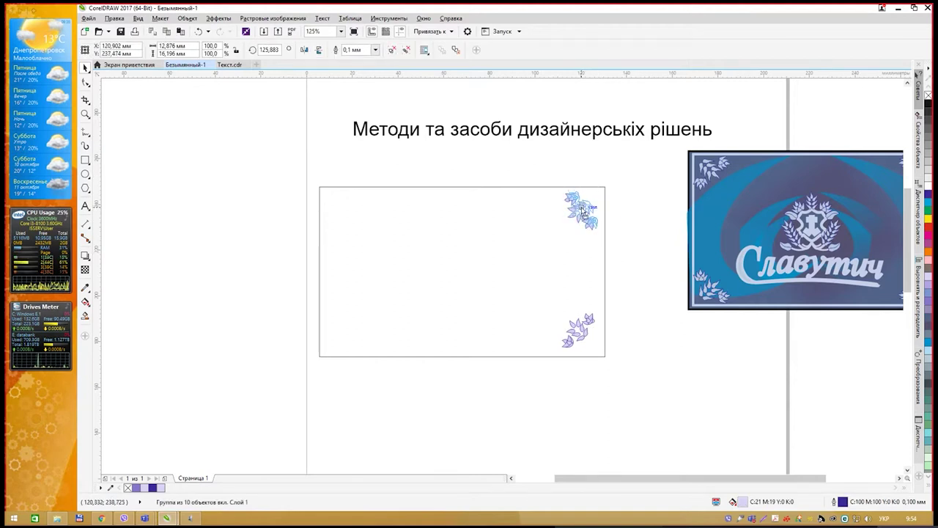
Duplicate the frame's lower-right ornament, place the copy in the lower-left corner and mirror it horizontally
{"action": "left_click", "coordinate": [583, 328]}
{"action": "left_click", "coordinate": [587, 332]}
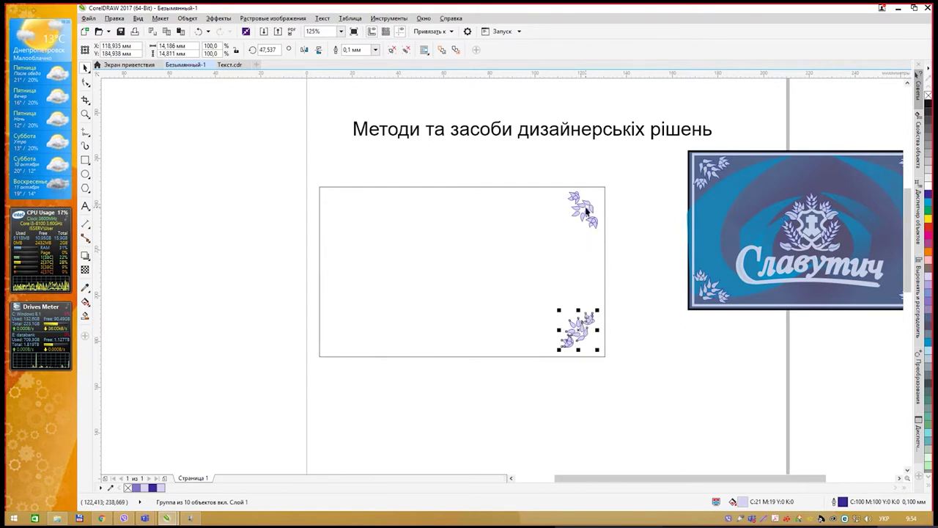
{"action": "left_click", "coordinate": [586, 210], "text": "ctrl"}
{"action": "left_click", "coordinate": [557, 302]}
{"action": "left_click", "coordinate": [623, 328]}
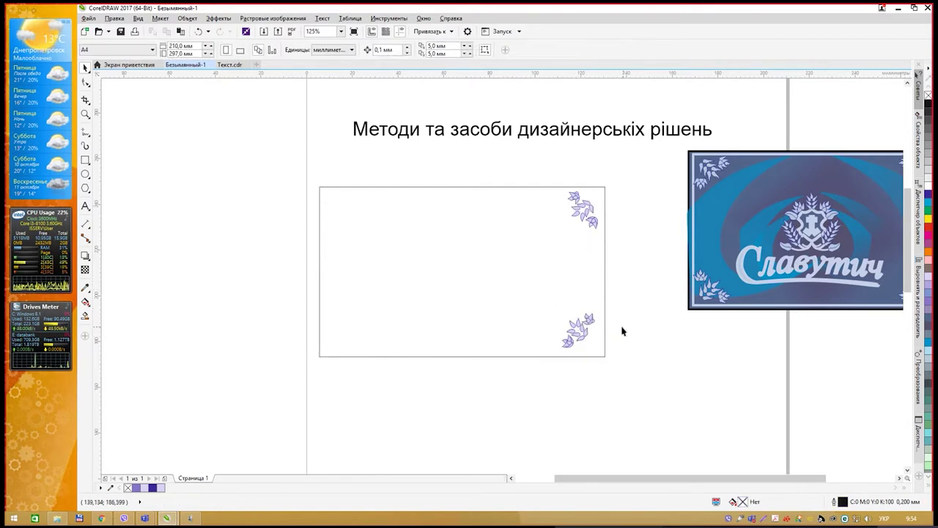
{"action": "left_click_drag", "start_coordinate": [601, 372], "coordinate": [548, 312]}
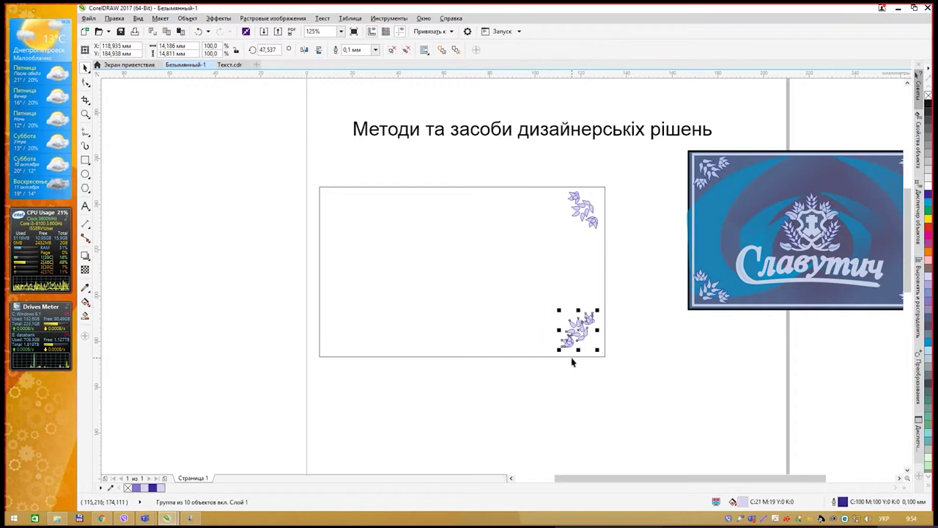
{"action": "key", "text": "Right"}
{"action": "key", "text": "Up"}
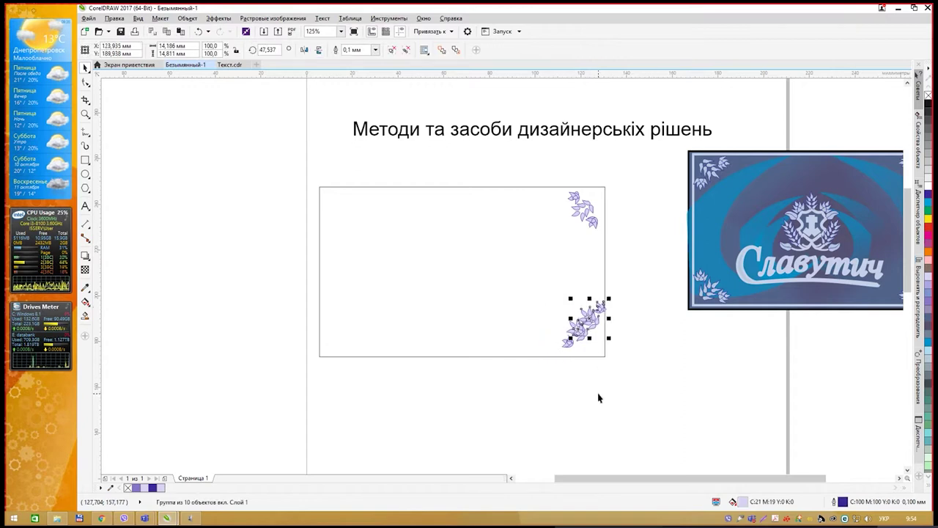
{"action": "left_click_drag", "start_coordinate": [580, 322], "coordinate": [343, 329]}
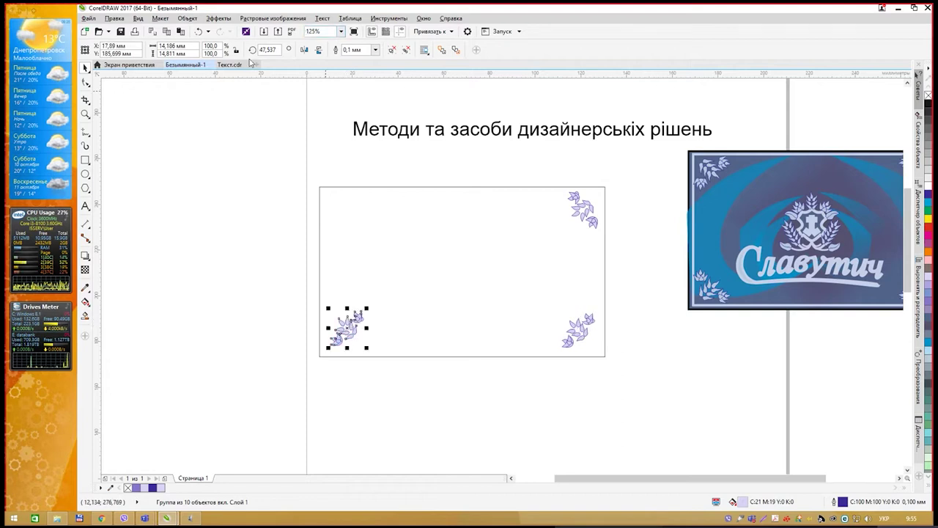
{"action": "left_click", "coordinate": [303, 50]}
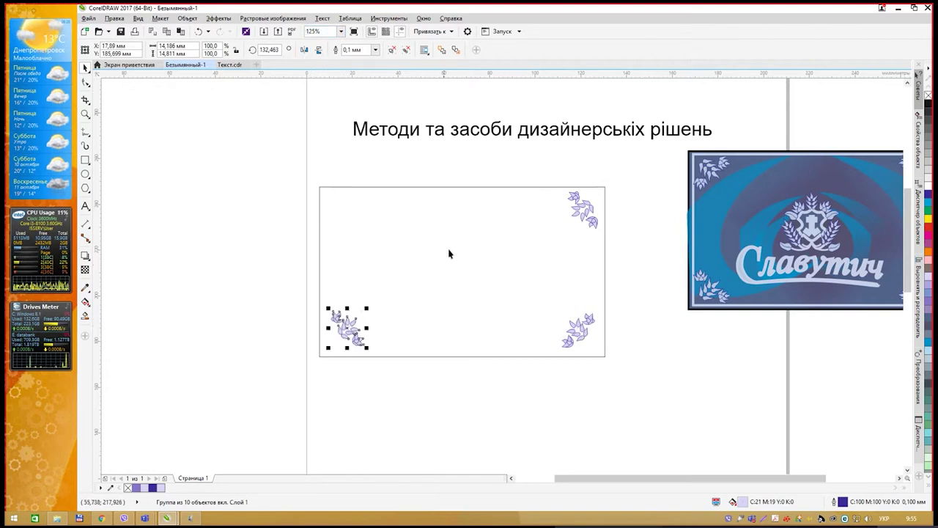
Duplicate the frame's upper-right ornament and place a horizontally mirrored copy in the upper-left corner
{"action": "left_click_drag", "start_coordinate": [632, 187], "coordinate": [548, 251]}
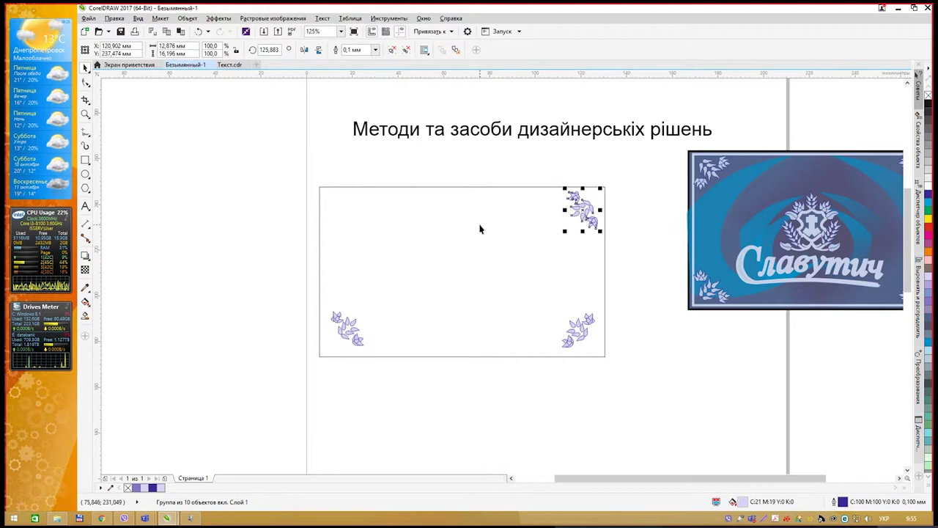
{"action": "key", "text": "ctrl+d"}
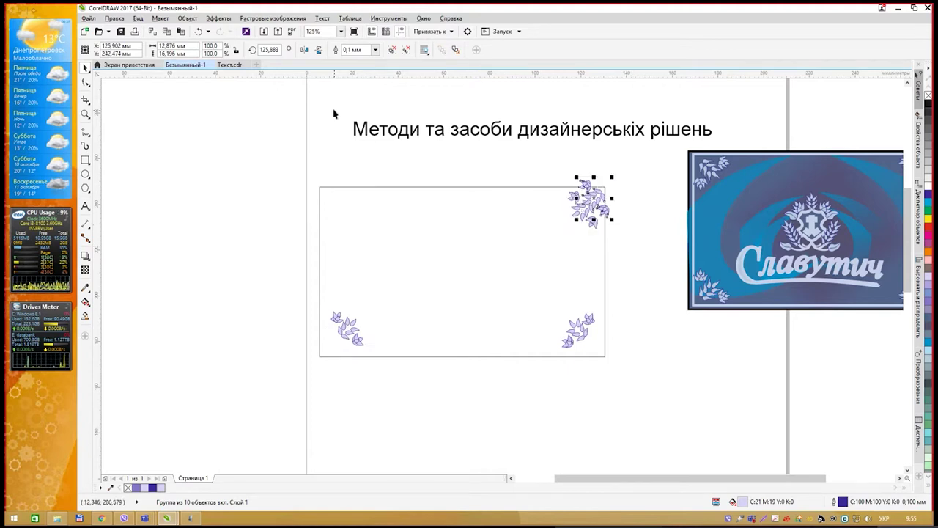
{"action": "left_click_drag", "start_coordinate": [600, 200], "coordinate": [342, 210]}
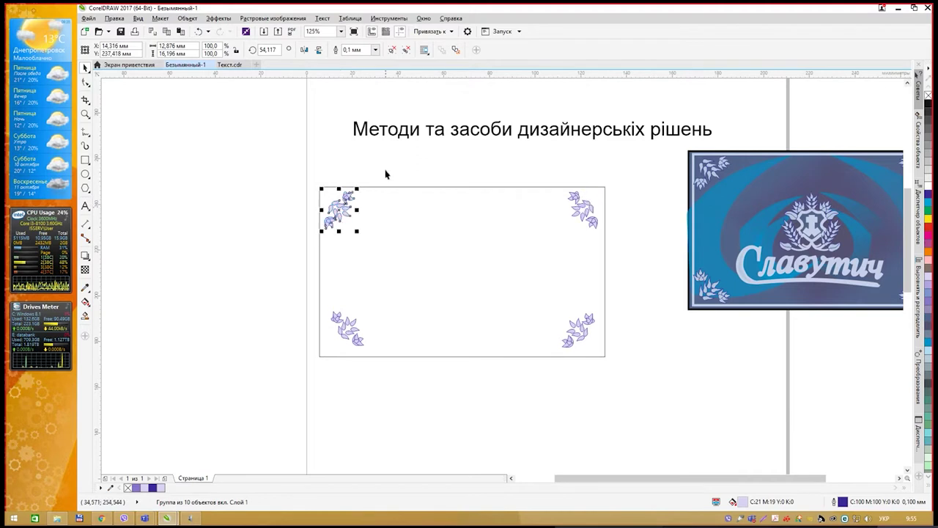
{"action": "left_click", "coordinate": [387, 173]}
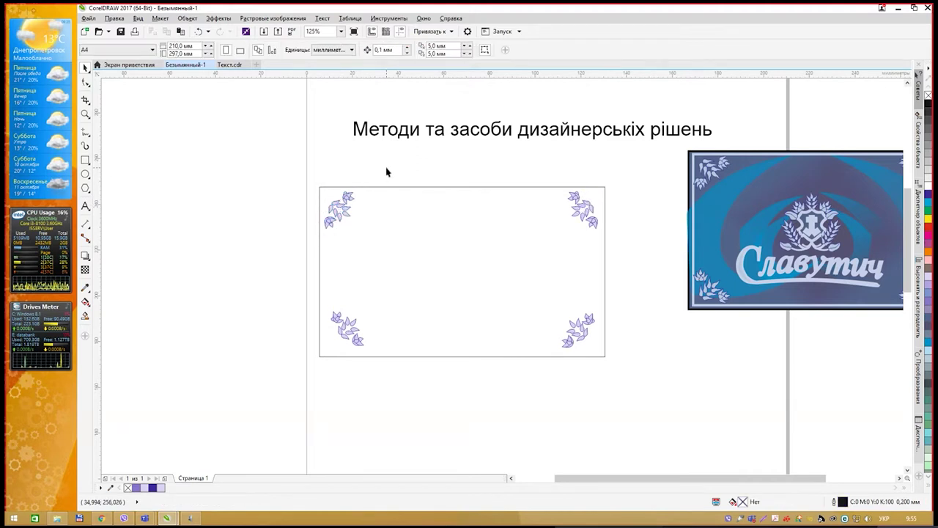
Fill the rectangular frame with solid blue C:60 M:40 Y:0 K:0
{"action": "left_click", "coordinate": [443, 187]}
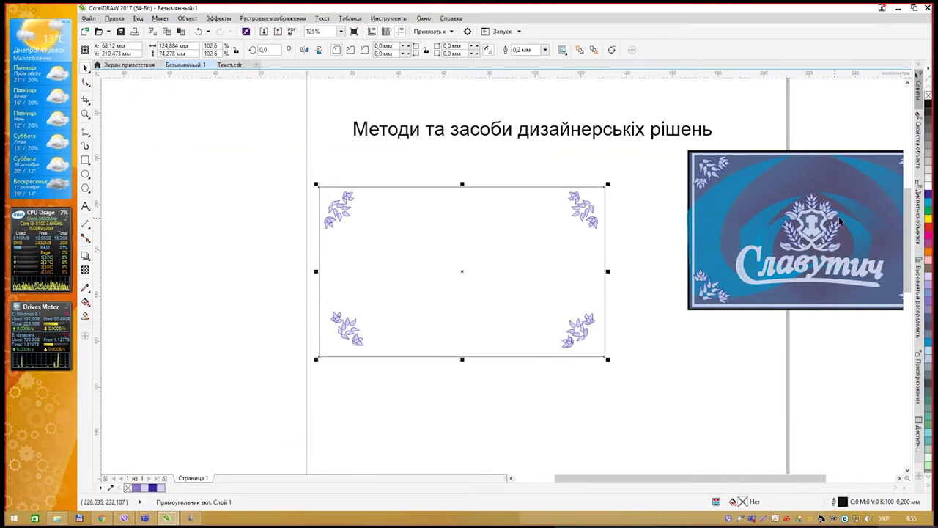
{"action": "left_click", "coordinate": [929, 204]}
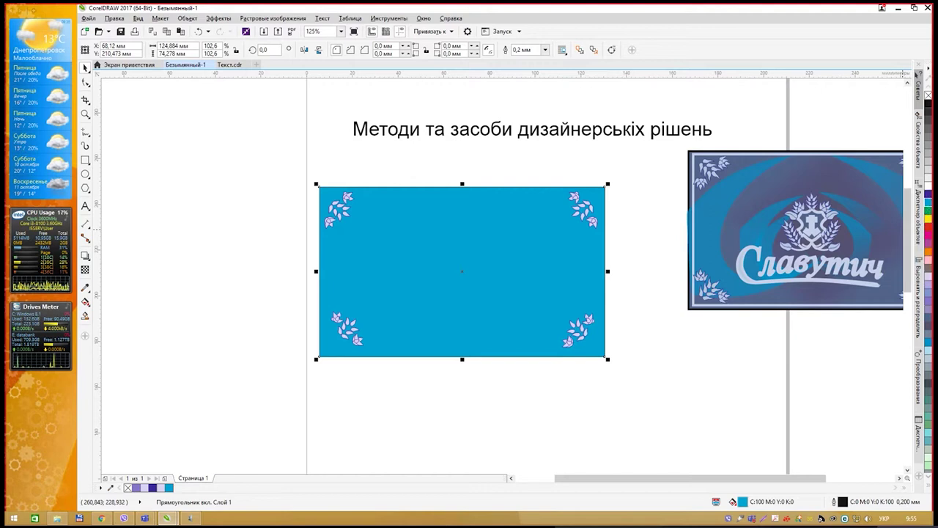
{"action": "left_click", "coordinate": [930, 296]}
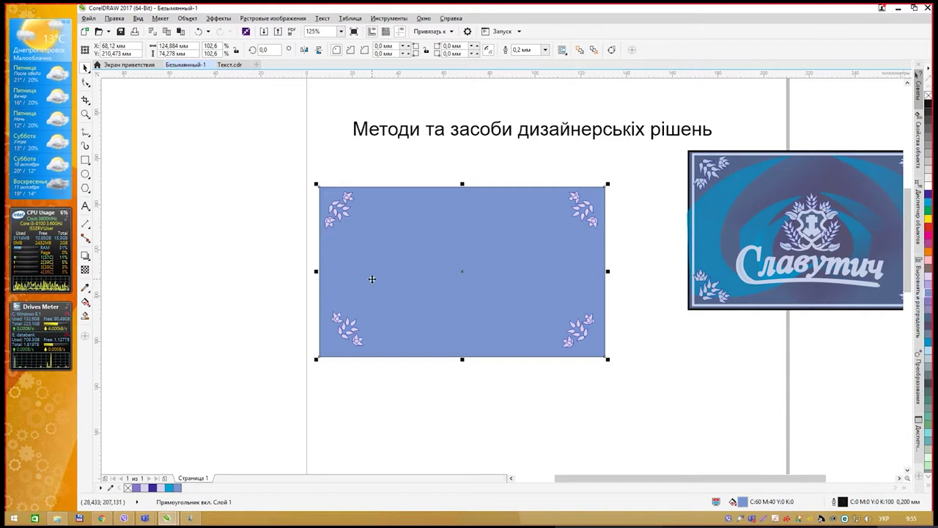
Apply an elliptical fountain fill from white to blue, move its centre to the rectangle's middle and shift the midpoint slightly inward
{"action": "left_click", "coordinate": [86, 303]}
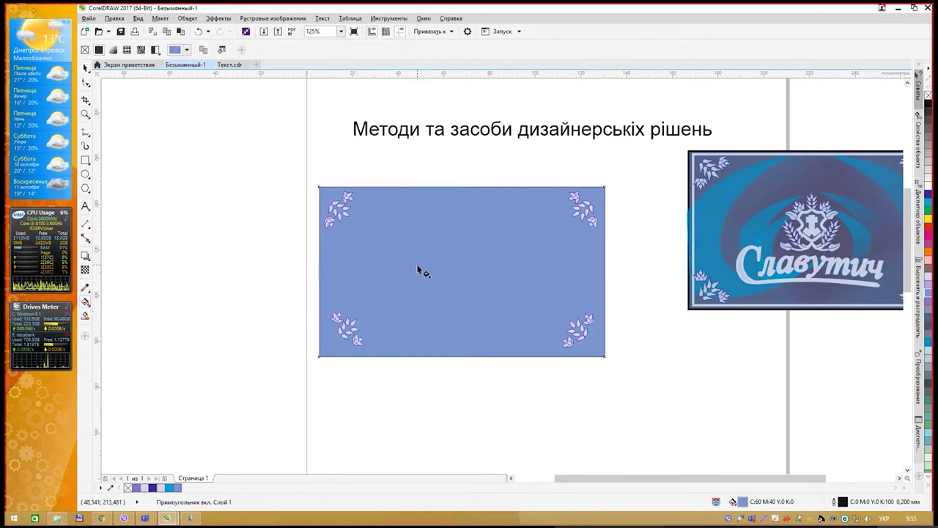
{"action": "left_click_drag", "start_coordinate": [418, 267], "coordinate": [622, 266]}
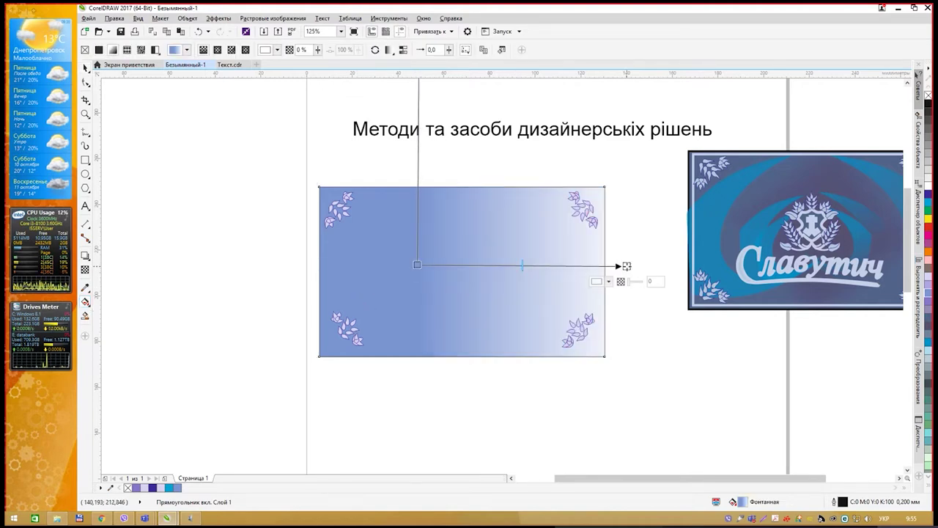
{"action": "left_click", "coordinate": [217, 49]}
{"action": "left_click_drag", "start_coordinate": [521, 264], "coordinate": [454, 260]}
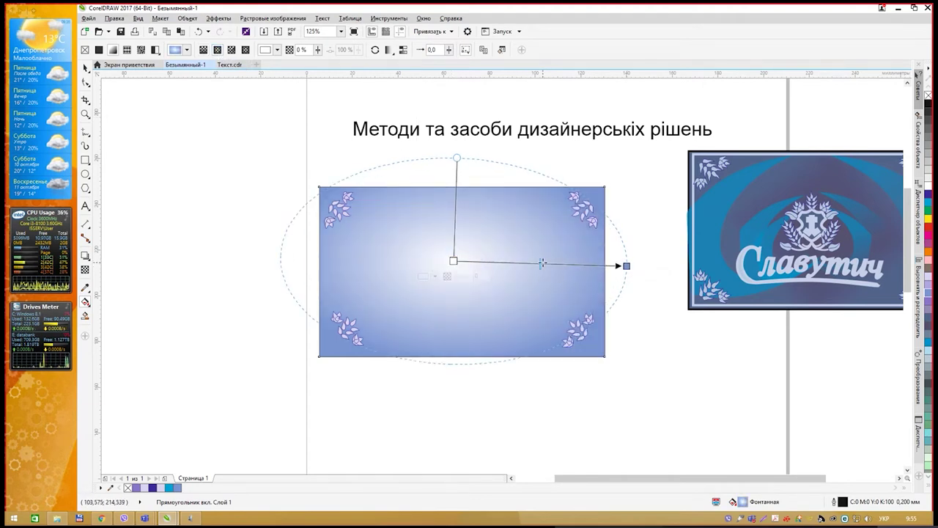
{"action": "left_click_drag", "start_coordinate": [542, 263], "coordinate": [521, 264]}
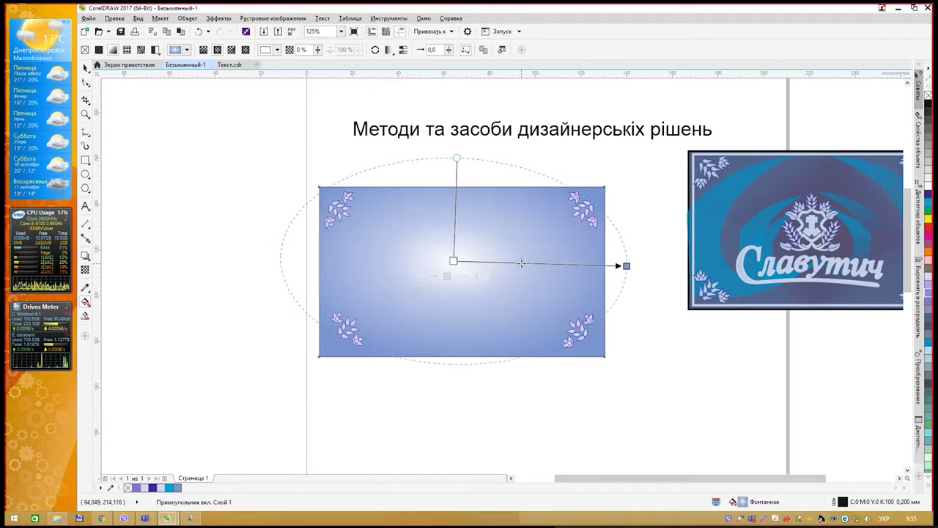
Change the fountain fill's centre colour from the palette to a pale blue shade and deselect the rectangle
{"action": "left_click", "coordinate": [931, 296]}
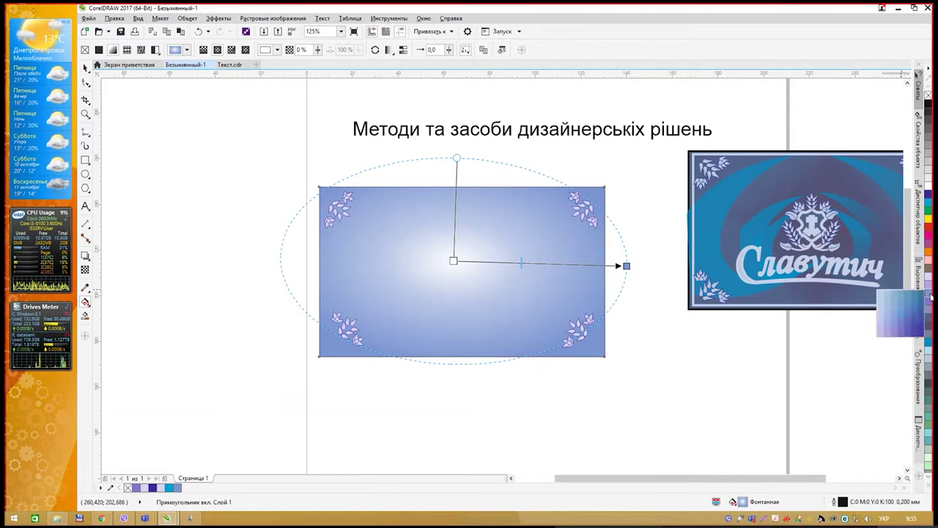
{"action": "left_click", "coordinate": [884, 298]}
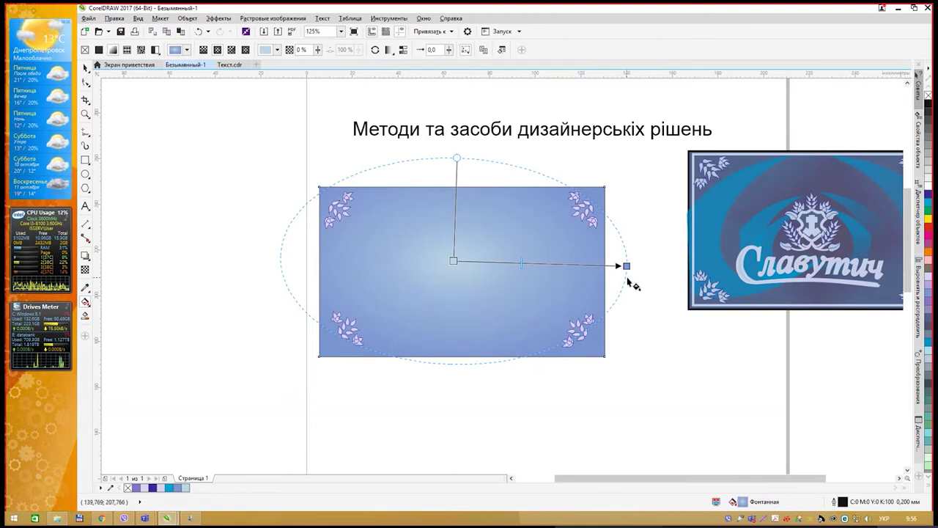
{"action": "left_click", "coordinate": [649, 330]}
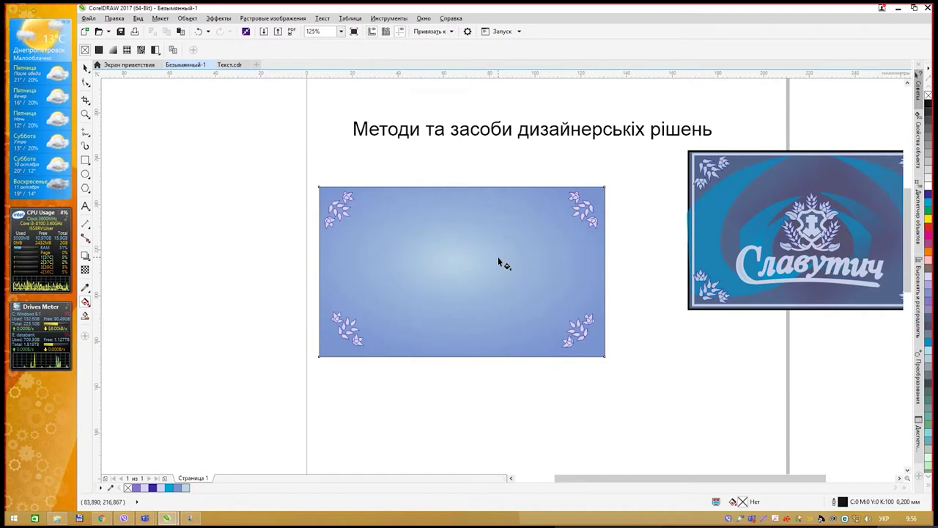
{"action": "left_click", "coordinate": [341, 209]}
{"action": "left_click", "coordinate": [591, 212]}
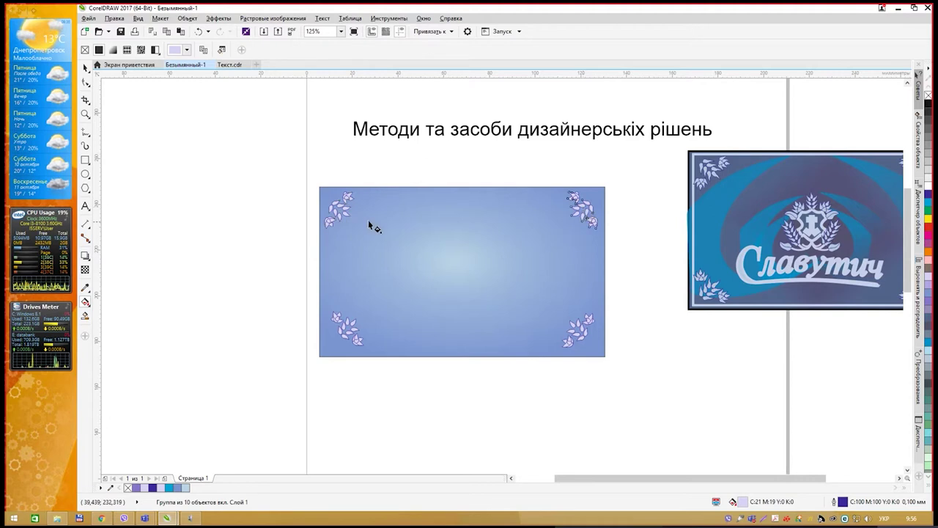
{"action": "left_click", "coordinate": [86, 67]}
{"action": "left_click", "coordinate": [179, 161]}
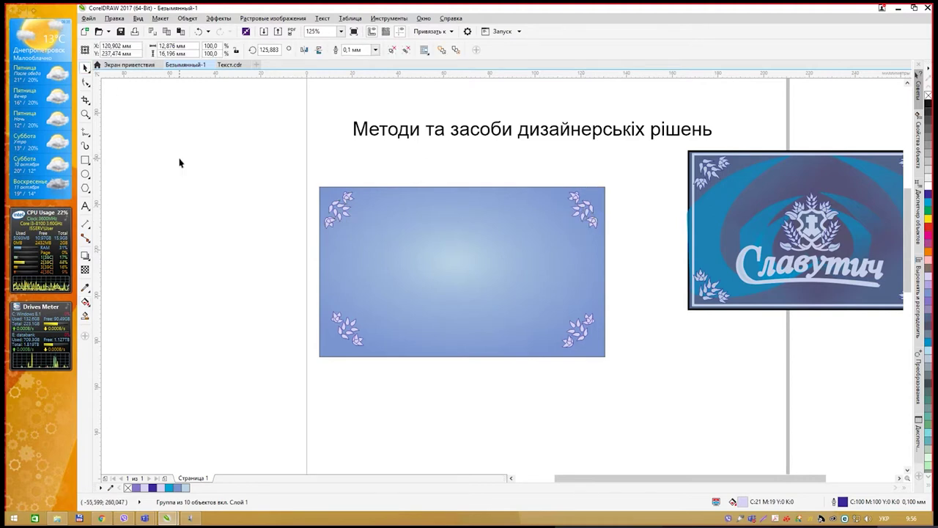
{"action": "left_click", "coordinate": [344, 209]}
{"action": "left_click", "coordinate": [586, 211]}
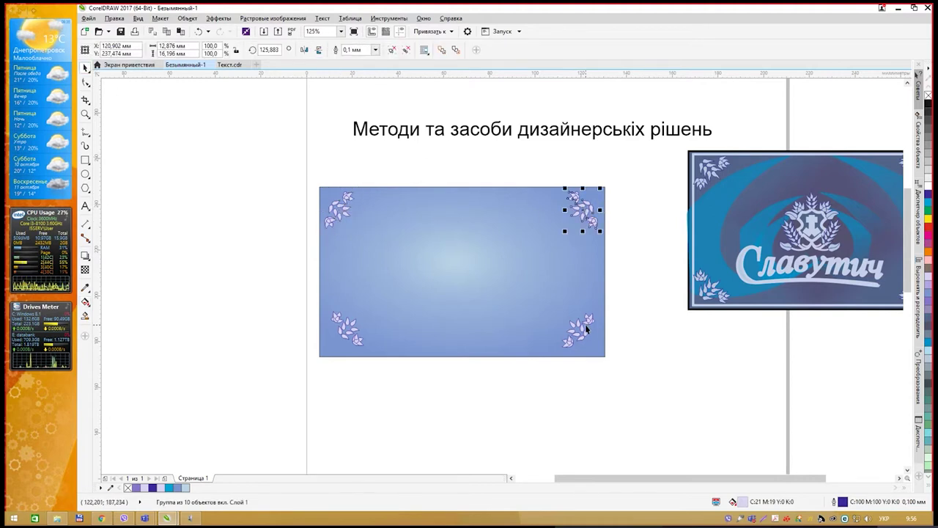
{"action": "left_click", "coordinate": [585, 329]}
{"action": "left_click", "coordinate": [347, 328]}
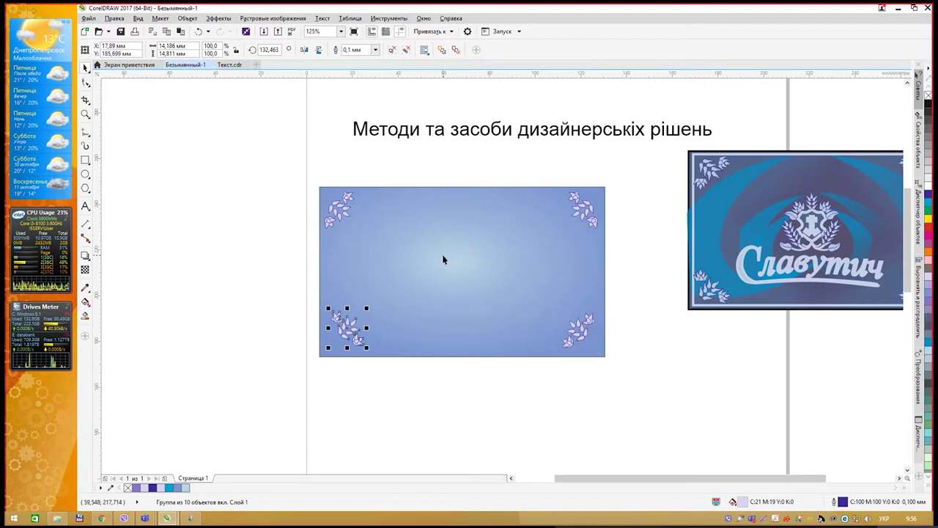
Draw an open seven-node Bezier polyline below the reference label as the shield's right half, about 28 mm wide and 60 mm tall
{"action": "scroll", "coordinate": [767, 245], "scroll_direction": "right", "scroll_amount": 2}
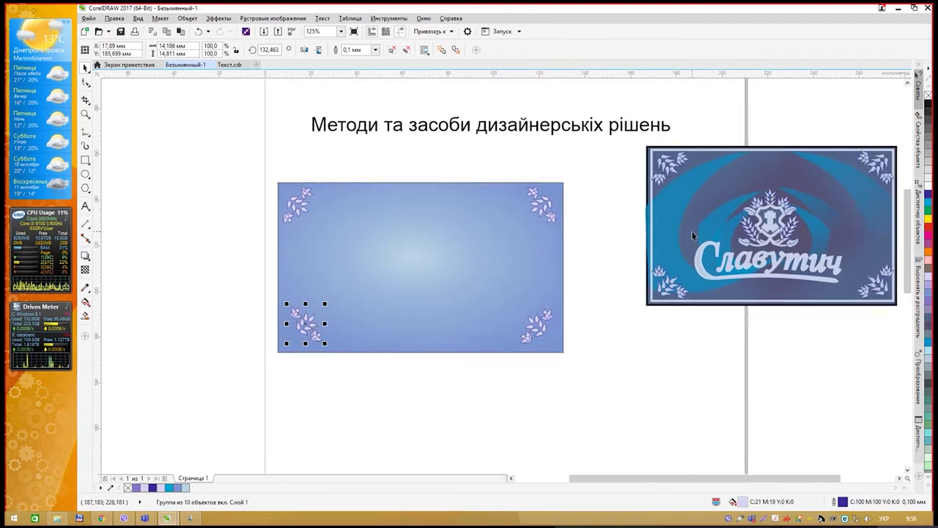
{"action": "scroll", "coordinate": [694, 236], "scroll_direction": "down", "scroll_amount": 1}
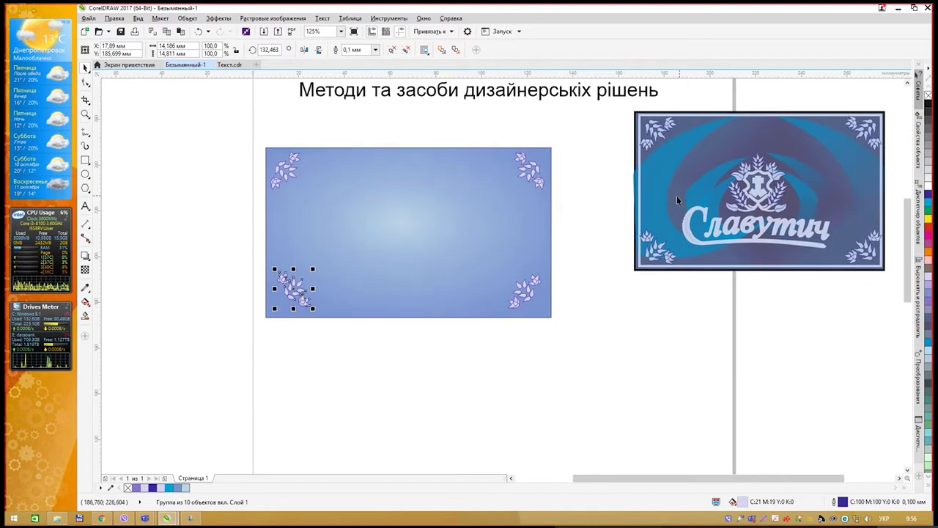
{"action": "scroll", "coordinate": [656, 316], "scroll_direction": "down", "scroll_amount": 1}
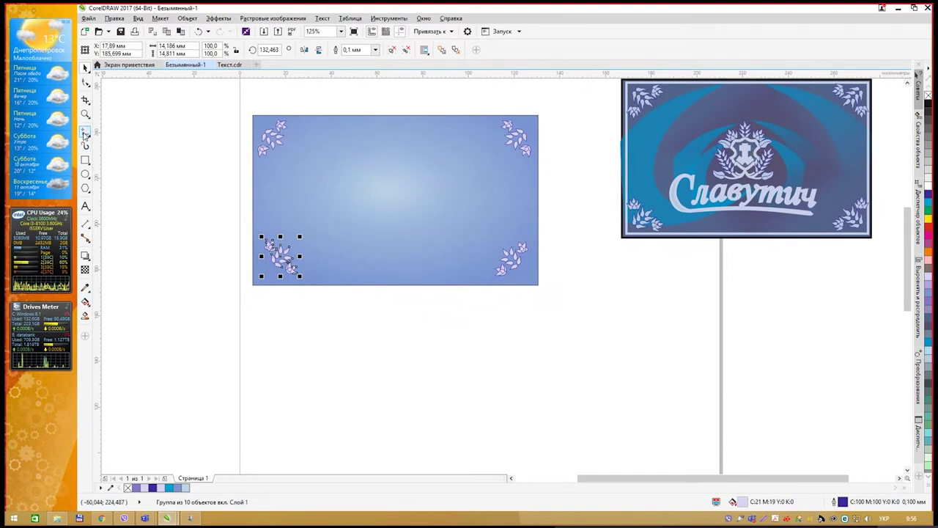
{"action": "left_click", "coordinate": [86, 134]}
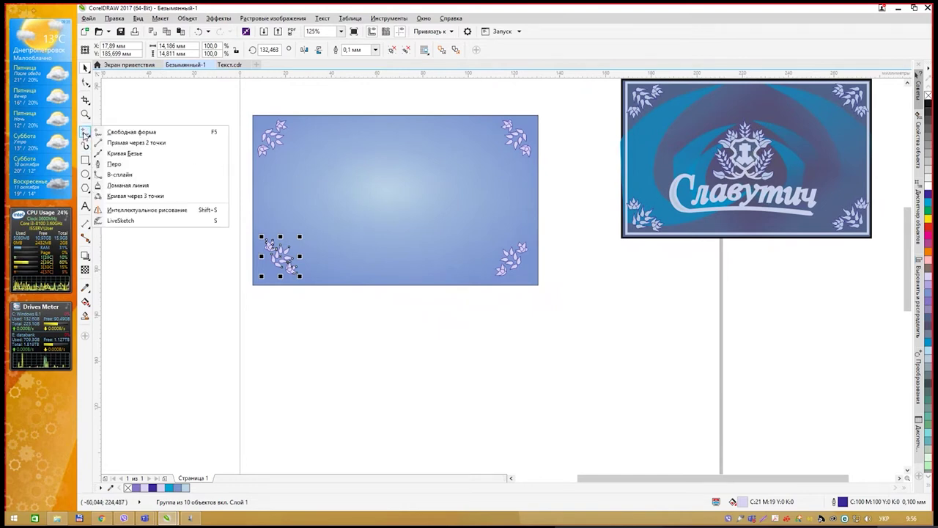
{"action": "left_click", "coordinate": [126, 153]}
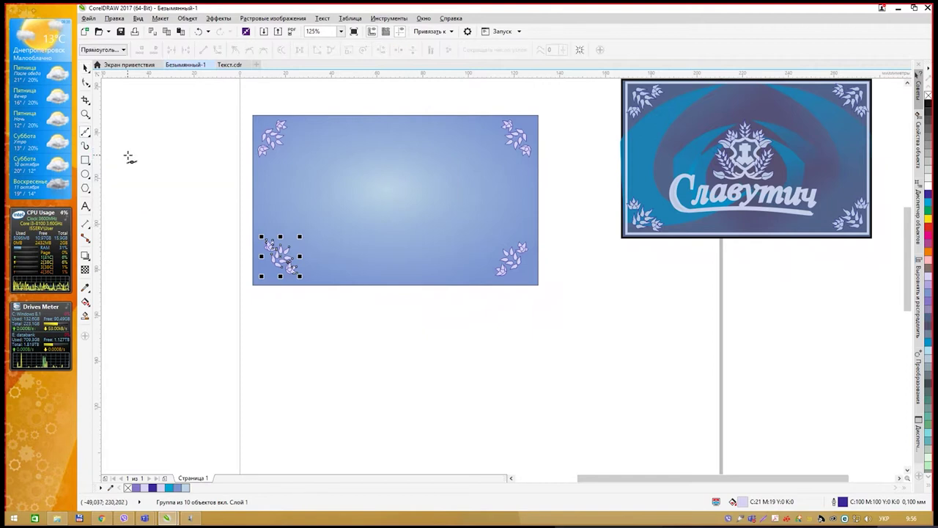
{"action": "left_click", "coordinate": [86, 134]}
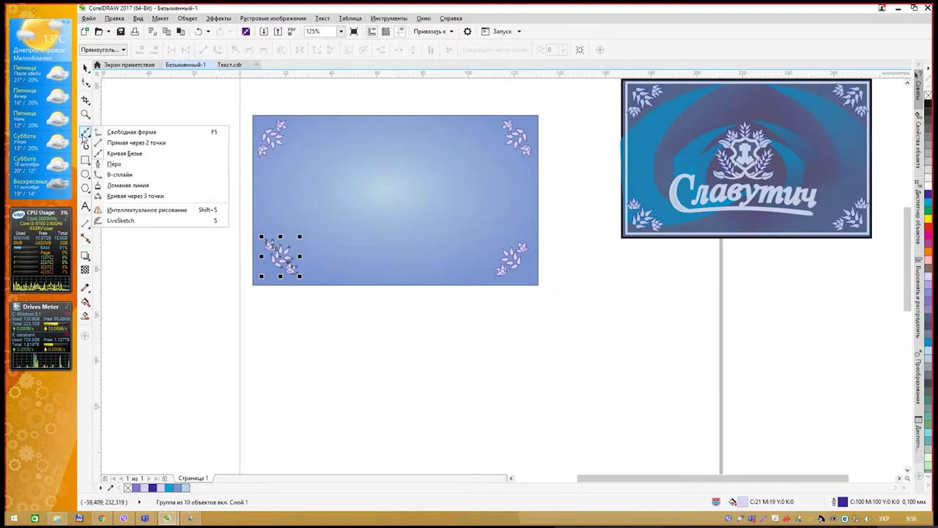
{"action": "left_click", "coordinate": [157, 159]}
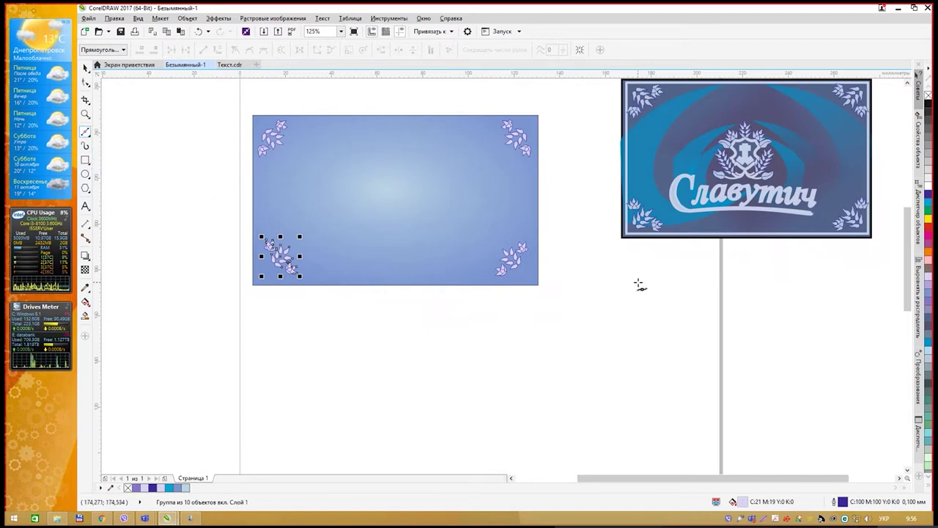
{"action": "left_click", "coordinate": [621, 268]}
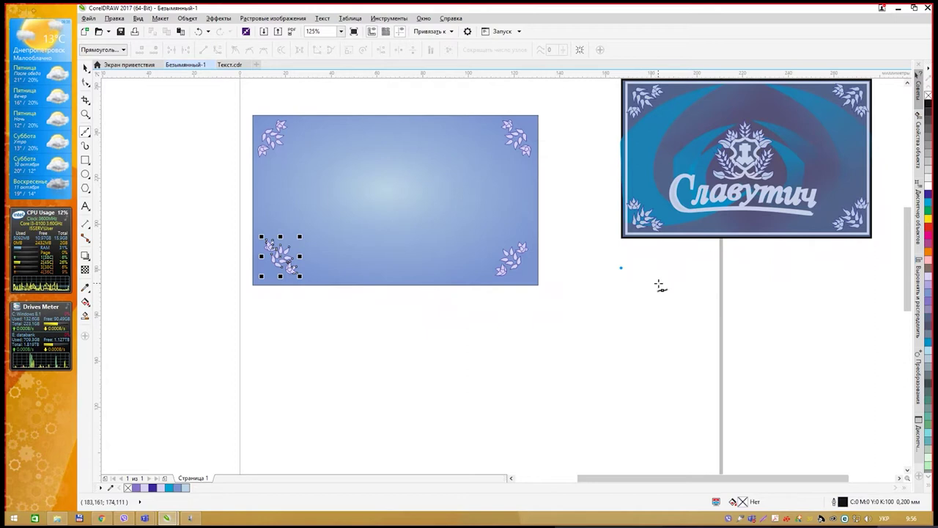
{"action": "left_click", "coordinate": [660, 284]}
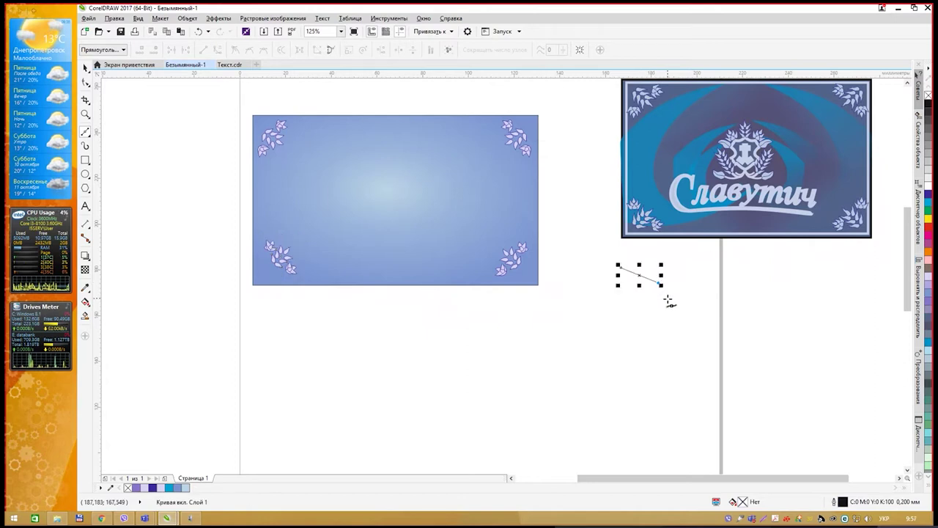
{"action": "left_click", "coordinate": [665, 300]}
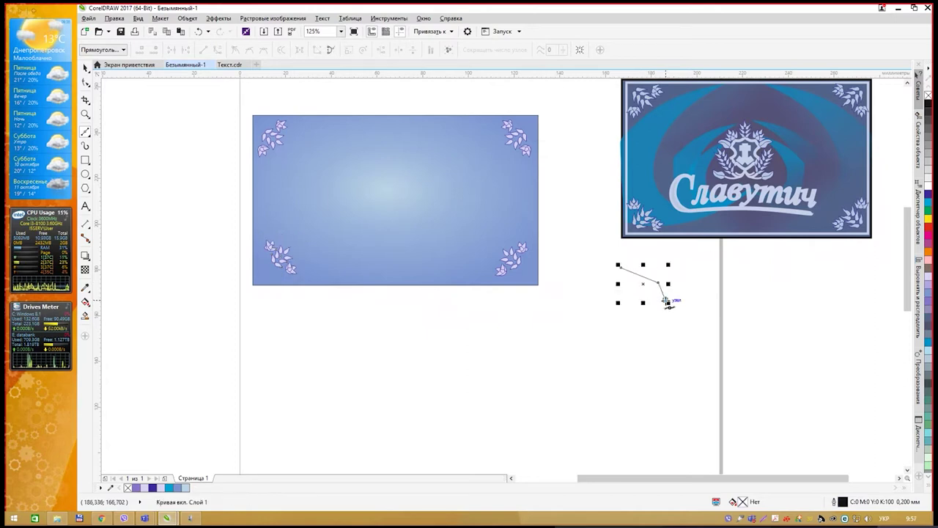
{"action": "left_click", "coordinate": [679, 341]}
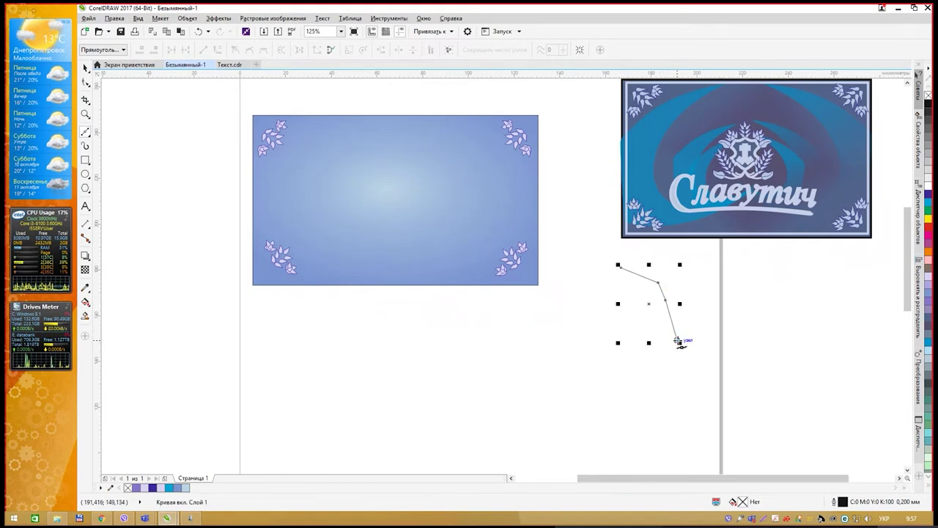
{"action": "left_click", "coordinate": [662, 383]}
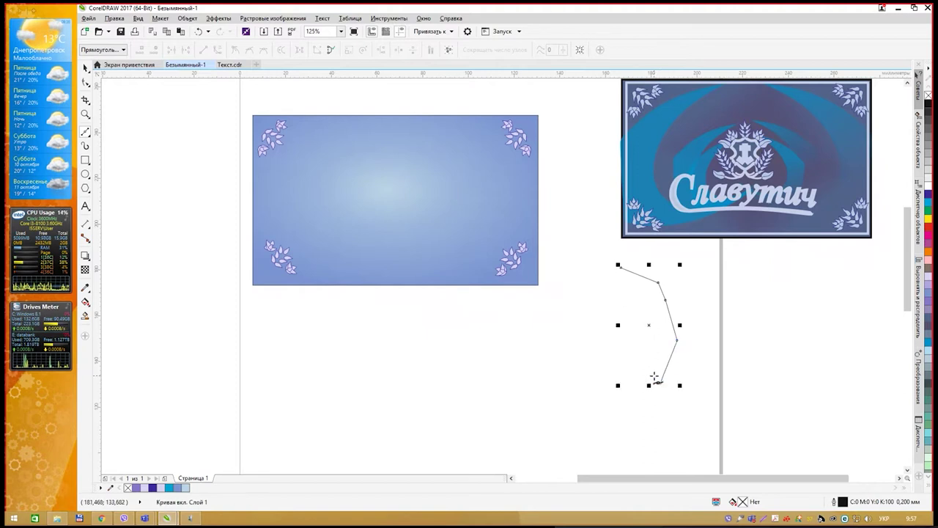
{"action": "left_click", "coordinate": [613, 407]}
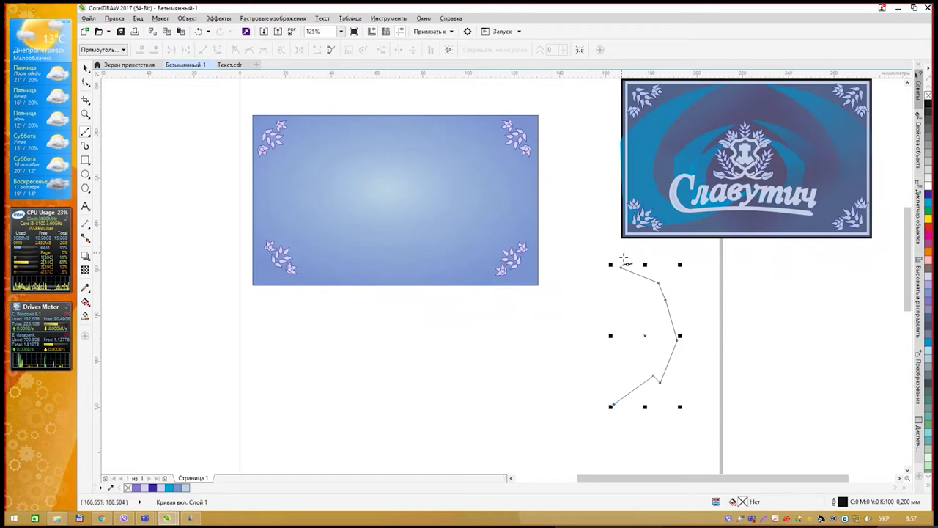
Convert the polyline's segments to curves and bend the uppermost segment and the long upper side segment inward
{"action": "left_click", "coordinate": [88, 84]}
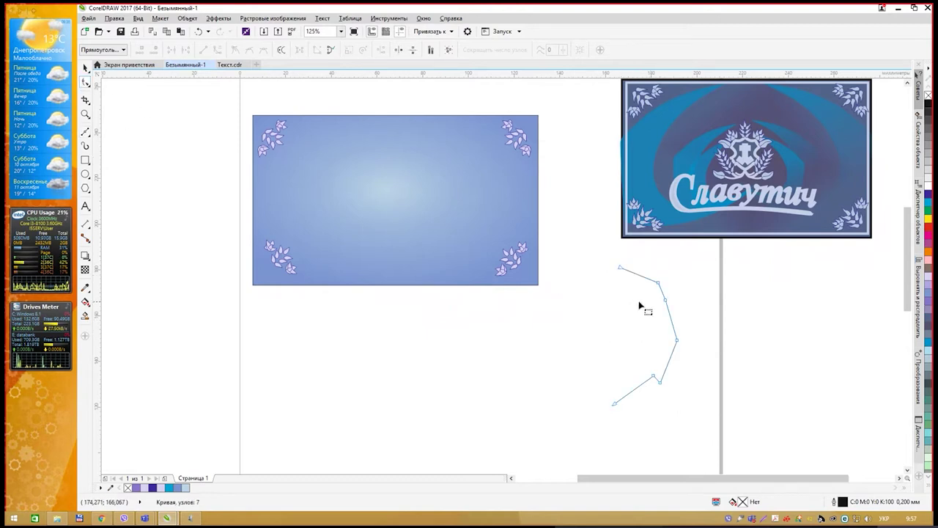
{"action": "left_click_drag", "start_coordinate": [642, 269], "coordinate": [705, 415]}
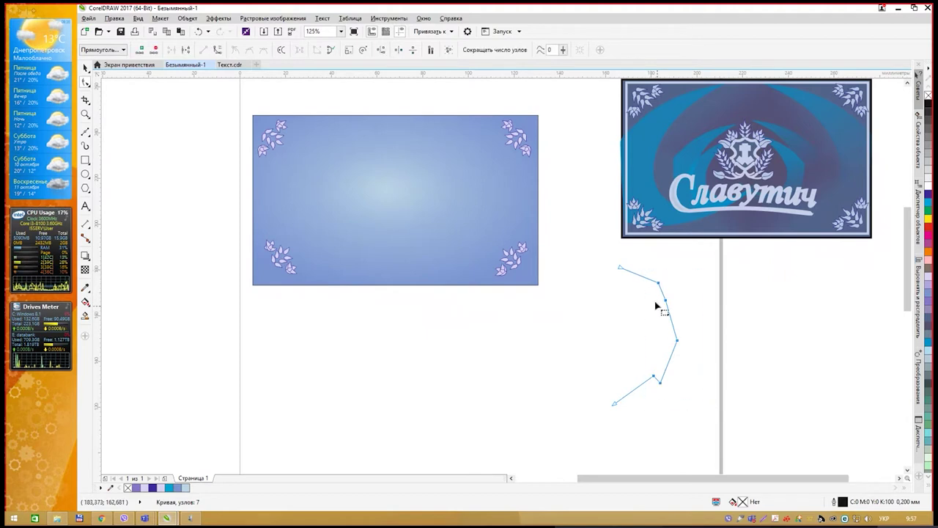
{"action": "left_click", "coordinate": [658, 282]}
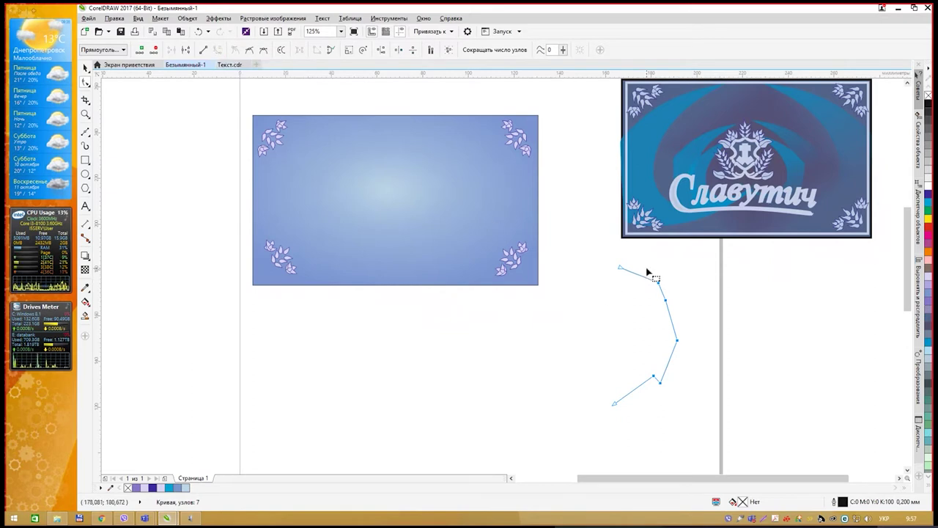
{"action": "left_click_drag", "start_coordinate": [643, 280], "coordinate": [639, 283]}
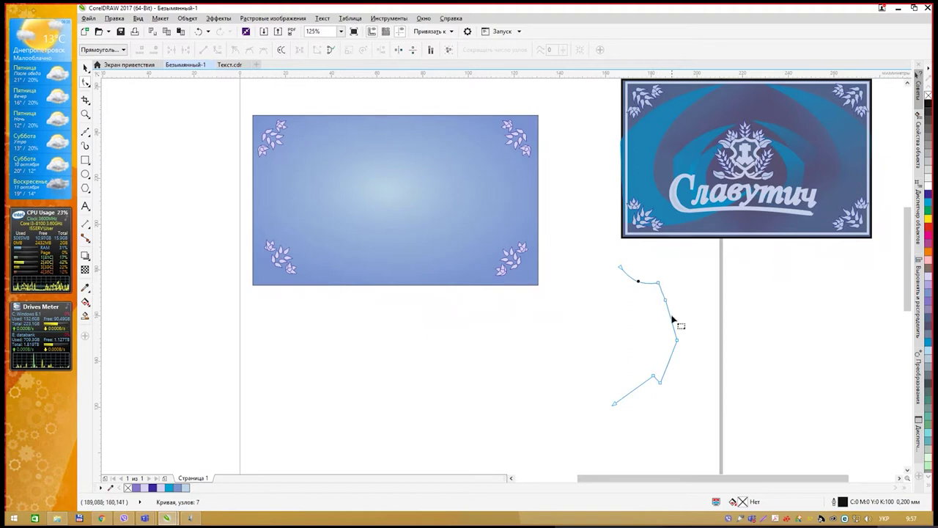
{"action": "left_click_drag", "start_coordinate": [671, 318], "coordinate": [654, 328]}
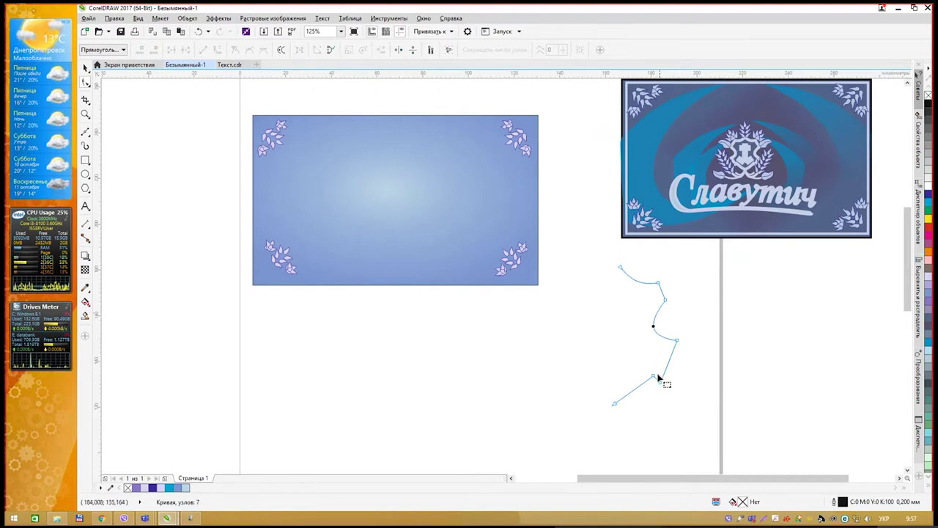
Convert the lowest segment to a curve, bow it slightly outward, and shift the outline's upper end node slightly up and outward
{"action": "mouse_move", "coordinate": [638, 393]}
{"action": "left_mouse_down"}
{"action": "mouse_move", "coordinate": [647, 389]}
{"action": "mouse_move", "coordinate": [643, 396]}
{"action": "left_mouse_up"}
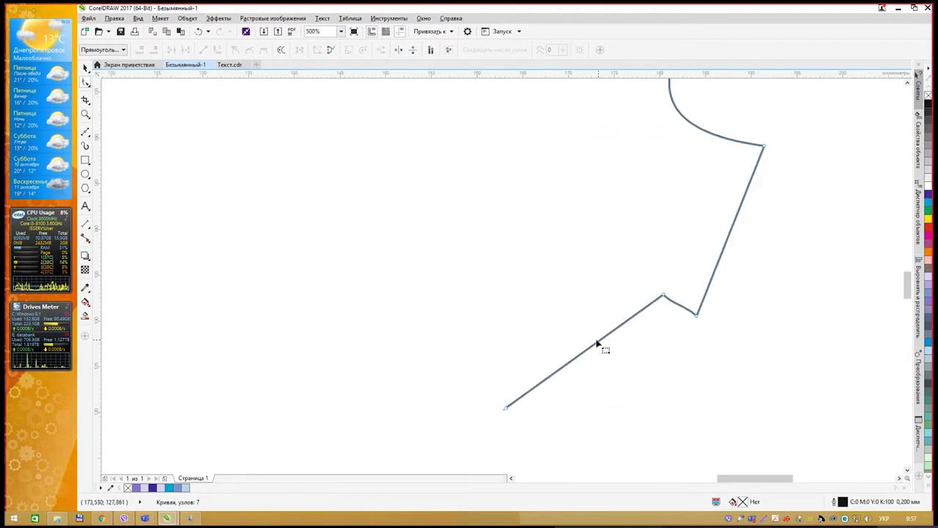
{"action": "left_click_drag", "start_coordinate": [586, 353], "coordinate": [591, 351]}
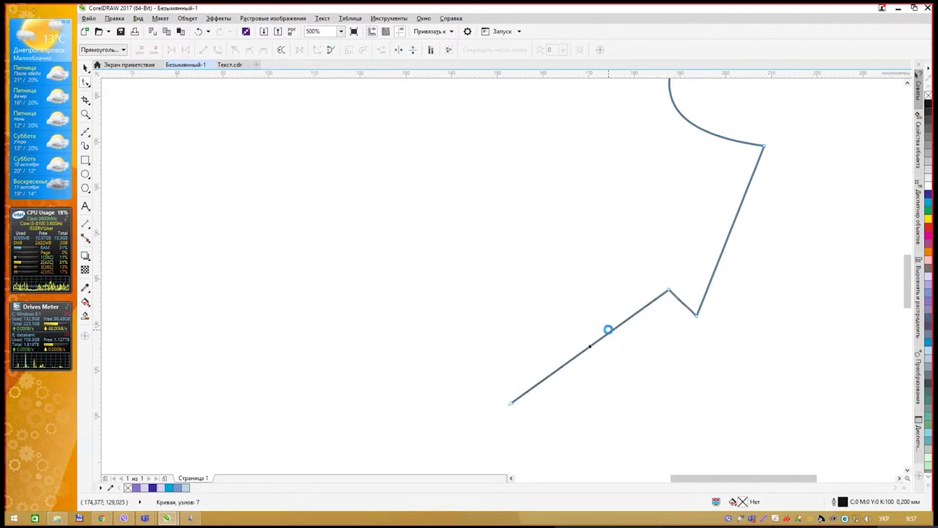
{"action": "scroll", "coordinate": [609, 333], "scroll_direction": "down", "scroll_amount": 3}
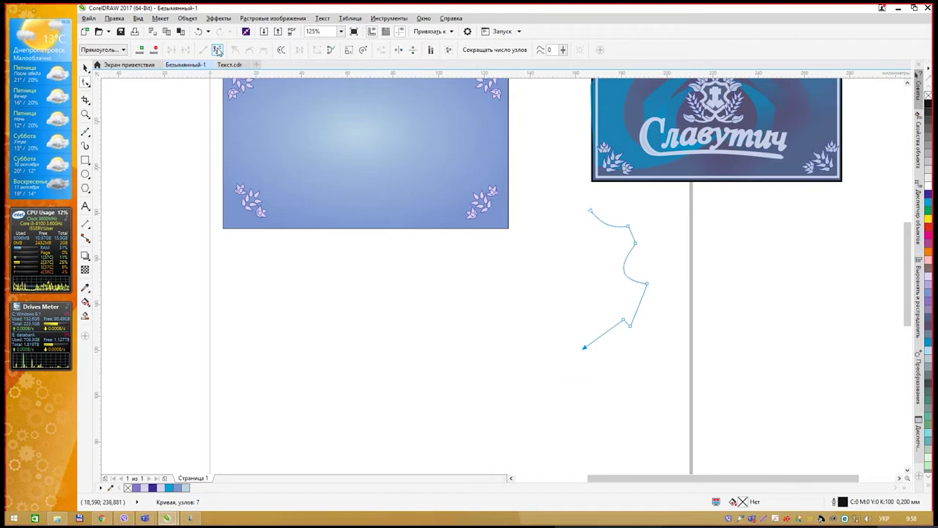
{"action": "left_click", "coordinate": [616, 341]}
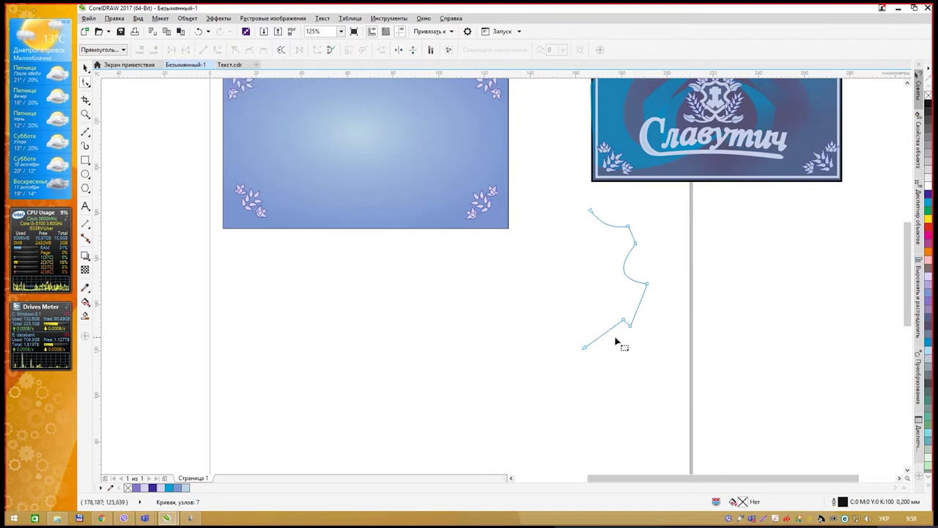
{"action": "scroll", "coordinate": [616, 342], "scroll_direction": "up", "scroll_amount": 3}
{"action": "left_click_drag", "start_coordinate": [599, 320], "coordinate": [609, 330]}
{"action": "scroll", "coordinate": [611, 260], "scroll_direction": "down", "scroll_amount": 5}
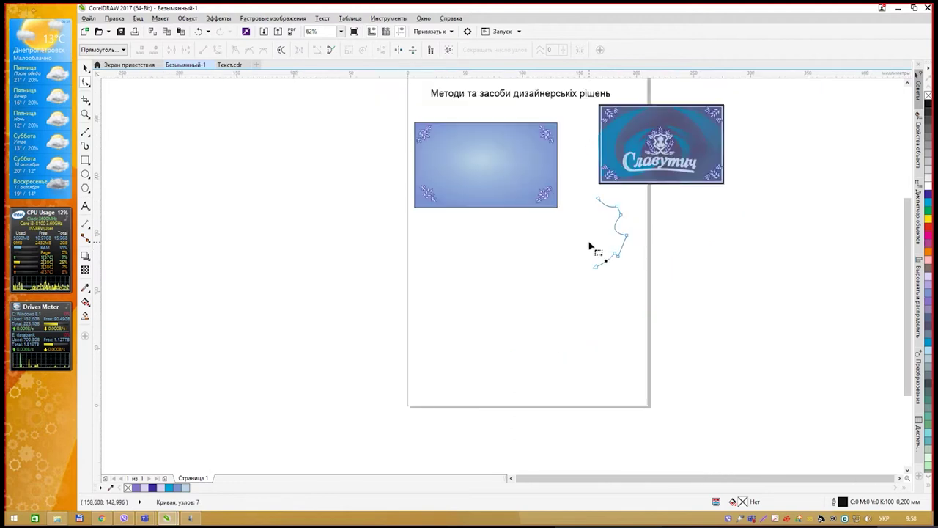
{"action": "scroll", "coordinate": [589, 246], "scroll_direction": "up", "scroll_amount": 3}
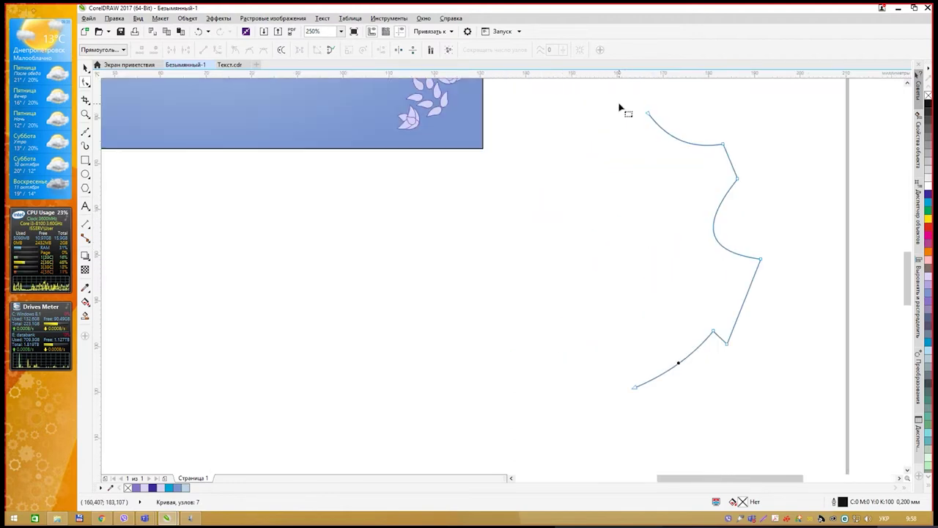
{"action": "left_click_drag", "start_coordinate": [648, 113], "coordinate": [639, 109]}
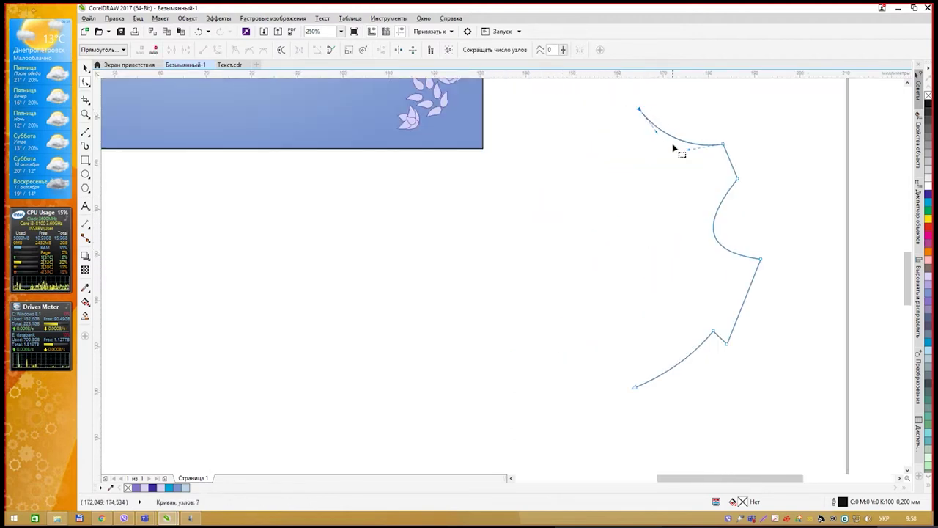
Duplicate the half-shield outline, flip the copy into its horizontal mirror image, and place it opposite the original
{"action": "left_click", "coordinate": [86, 70]}
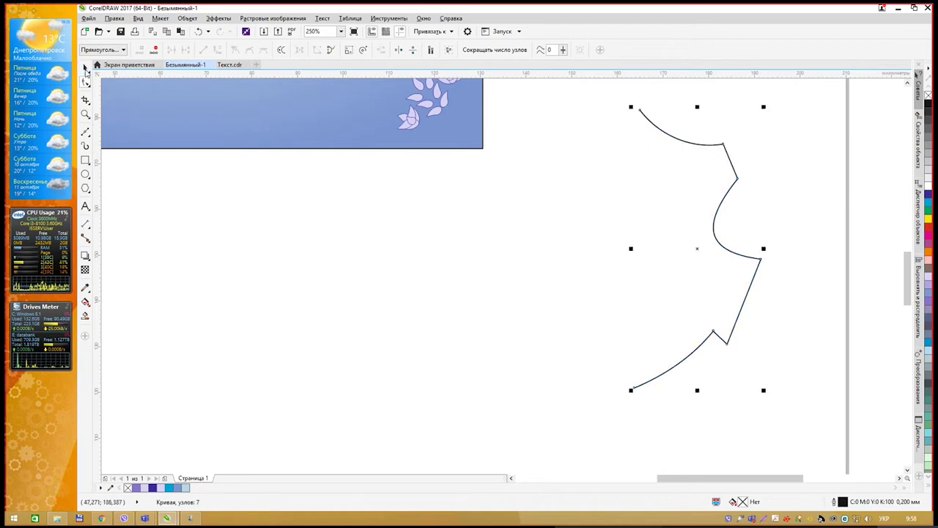
{"action": "left_click_drag", "start_coordinate": [717, 241], "coordinate": [741, 218]}
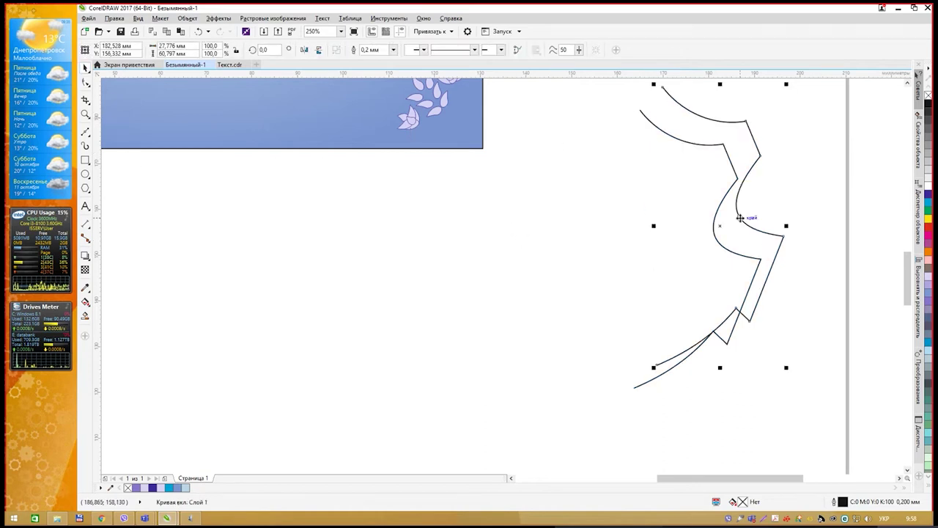
{"action": "left_click", "coordinate": [304, 50]}
{"action": "left_click_drag", "start_coordinate": [766, 117], "coordinate": [562, 148]}
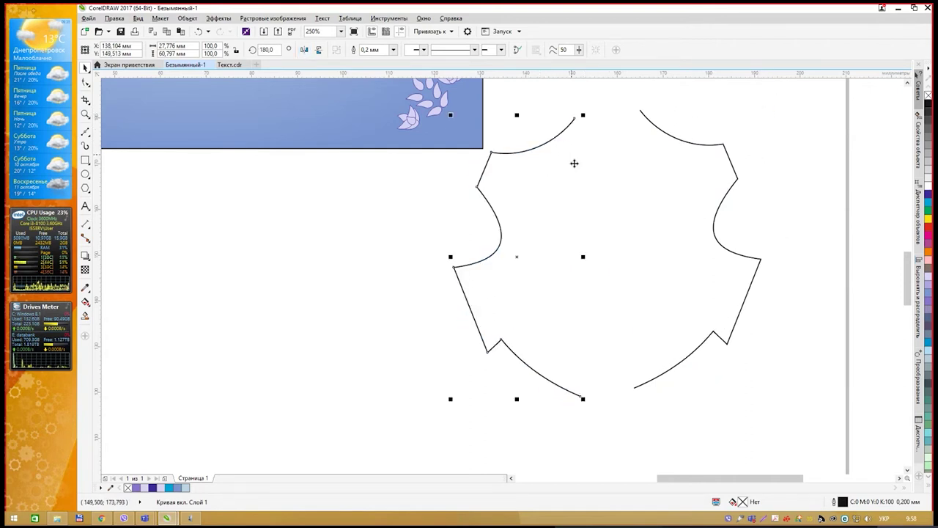
Move the mirrored half toward the original until the lower ends of both outlines meet at the shield's tip
{"action": "left_click", "coordinate": [576, 120]}
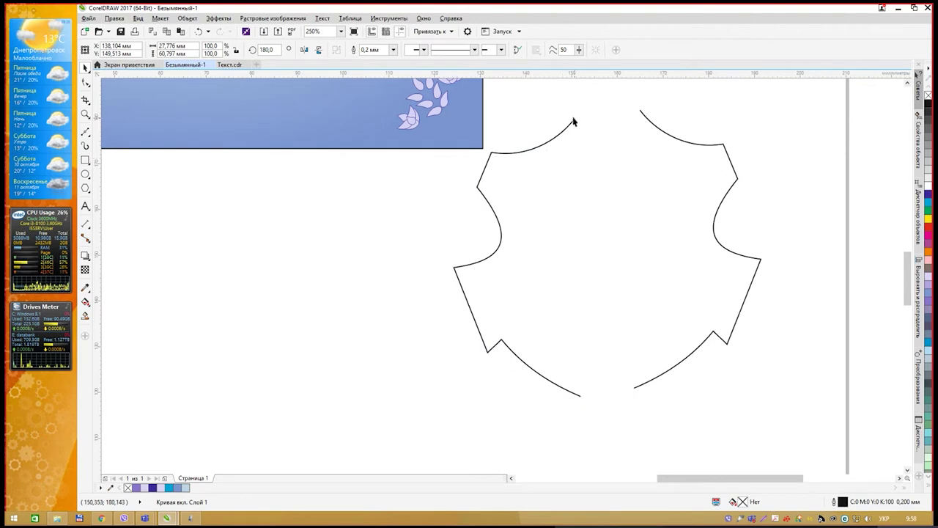
{"action": "mouse_move", "coordinate": [575, 119]}
{"action": "left_mouse_down"}
{"action": "mouse_move", "coordinate": [626, 115]}
{"action": "mouse_move", "coordinate": [591, 115]}
{"action": "left_mouse_up"}
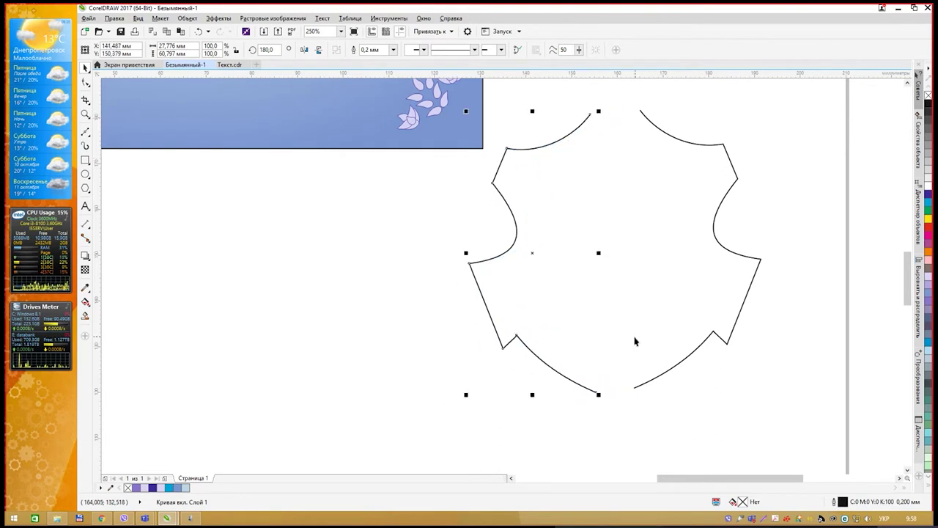
{"action": "left_click_drag", "start_coordinate": [597, 392], "coordinate": [637, 390]}
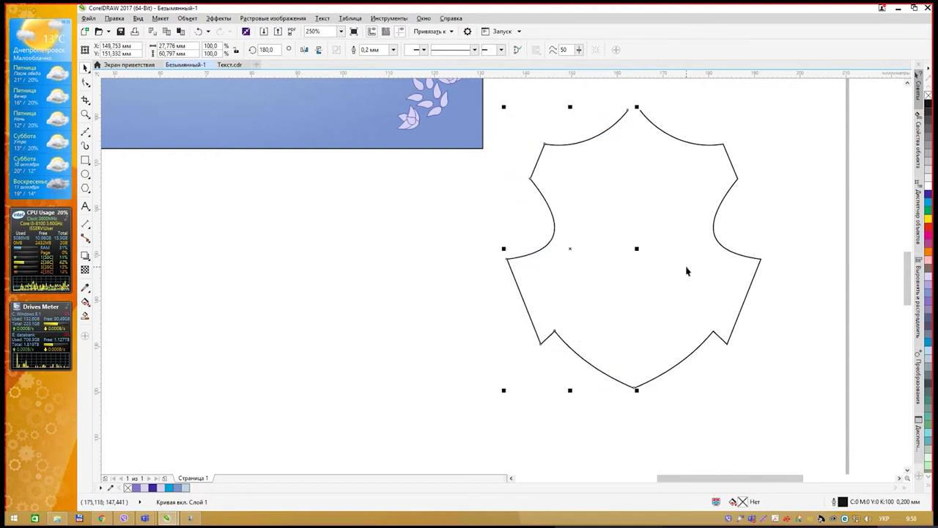
{"action": "left_click_drag", "start_coordinate": [641, 145], "coordinate": [639, 176]}
{"action": "left_click", "coordinate": [642, 156]}
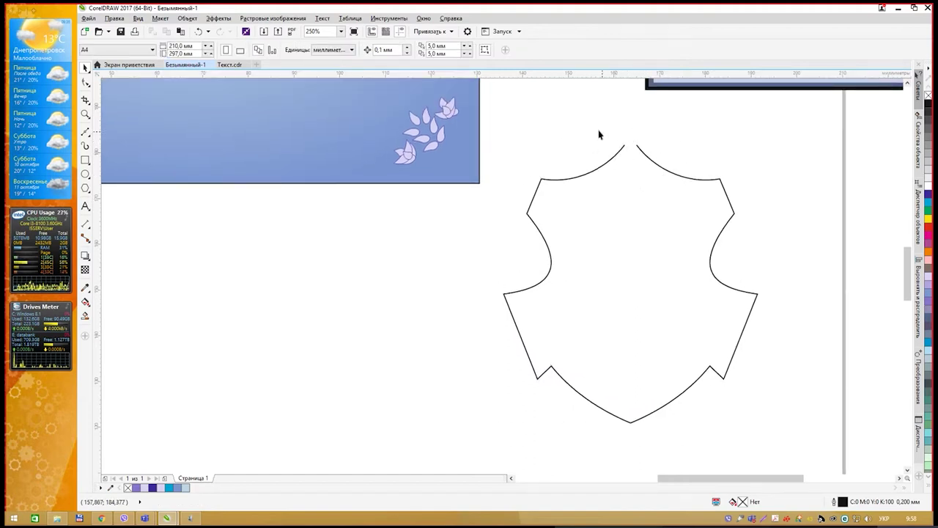
{"action": "left_click_drag", "start_coordinate": [602, 130], "coordinate": [609, 139]}
{"action": "left_click_drag", "start_coordinate": [665, 168], "coordinate": [635, 147]}
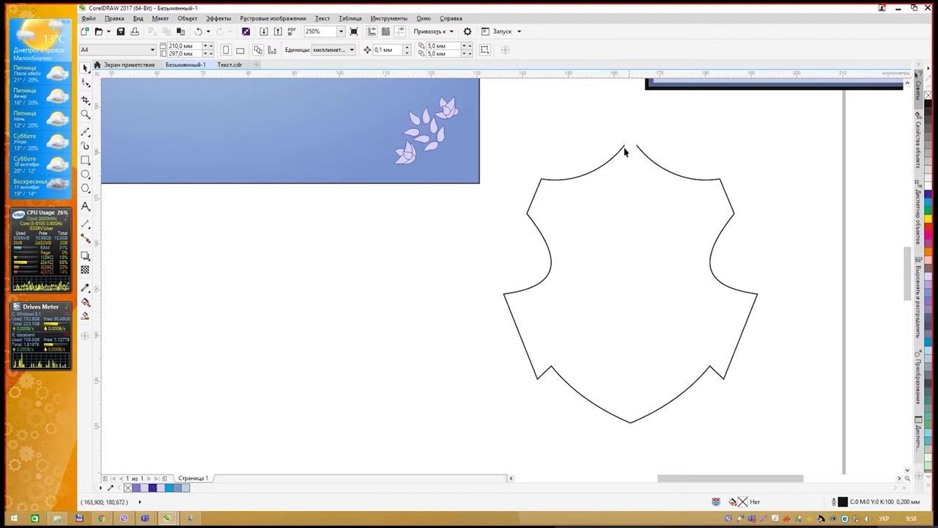
{"action": "left_click", "coordinate": [624, 147]}
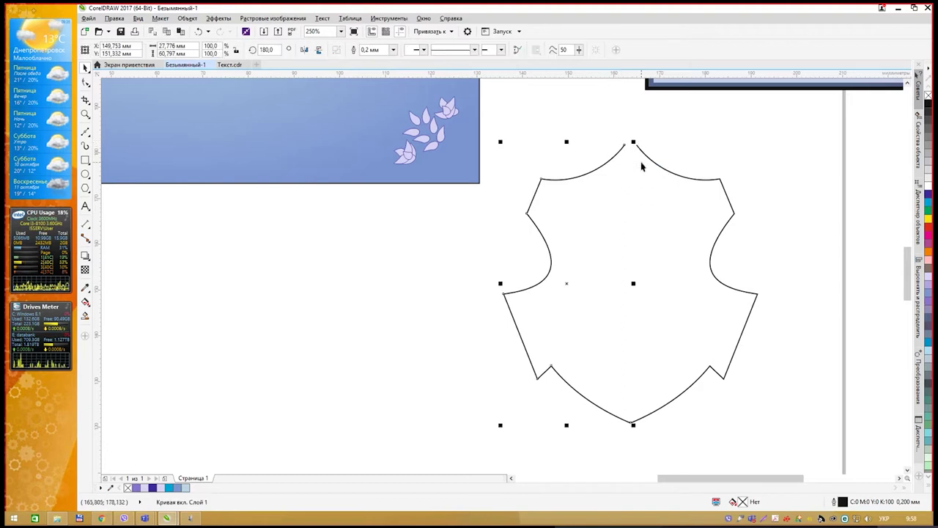
{"action": "scroll", "coordinate": [645, 176], "scroll_direction": "down", "scroll_amount": 3}
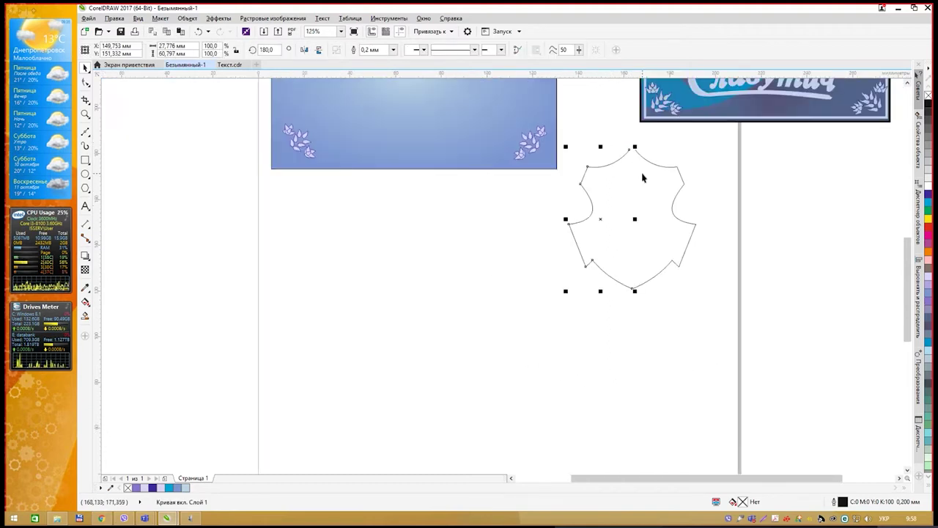
{"action": "scroll", "coordinate": [696, 143], "scroll_direction": "down", "scroll_amount": 2}
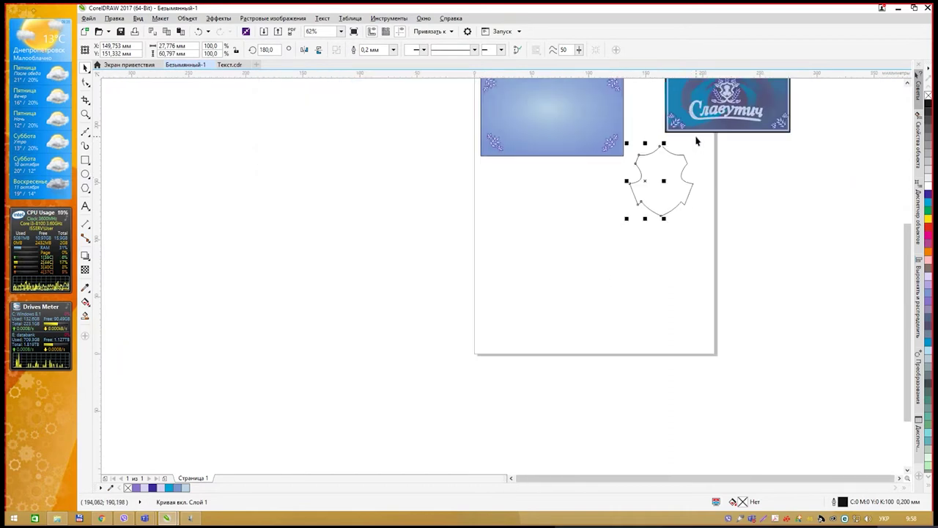
{"action": "scroll", "coordinate": [717, 132], "scroll_direction": "up", "scroll_amount": 2}
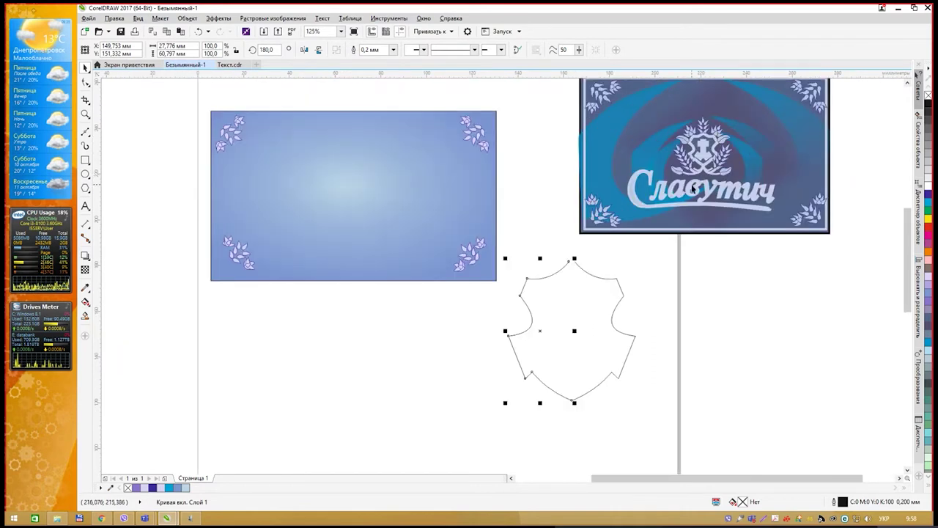
{"action": "scroll", "coordinate": [649, 271], "scroll_direction": "down", "scroll_amount": 3}
{"action": "left_click", "coordinate": [608, 242]}
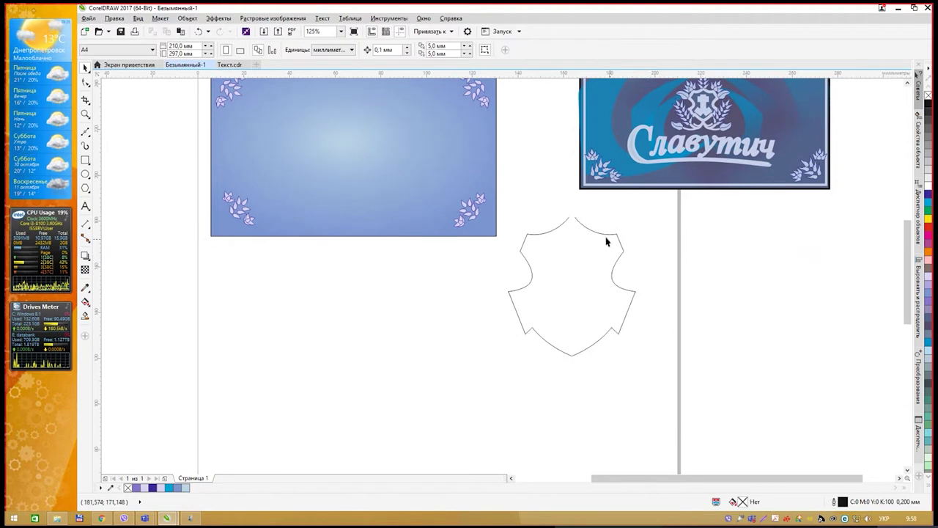
{"action": "left_click", "coordinate": [589, 230]}
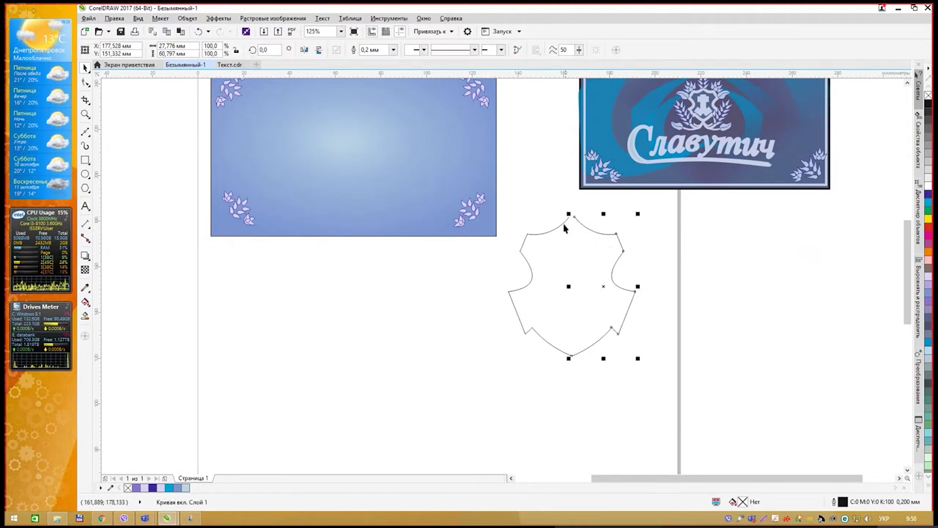
{"action": "key", "text": "ctrl+z"}
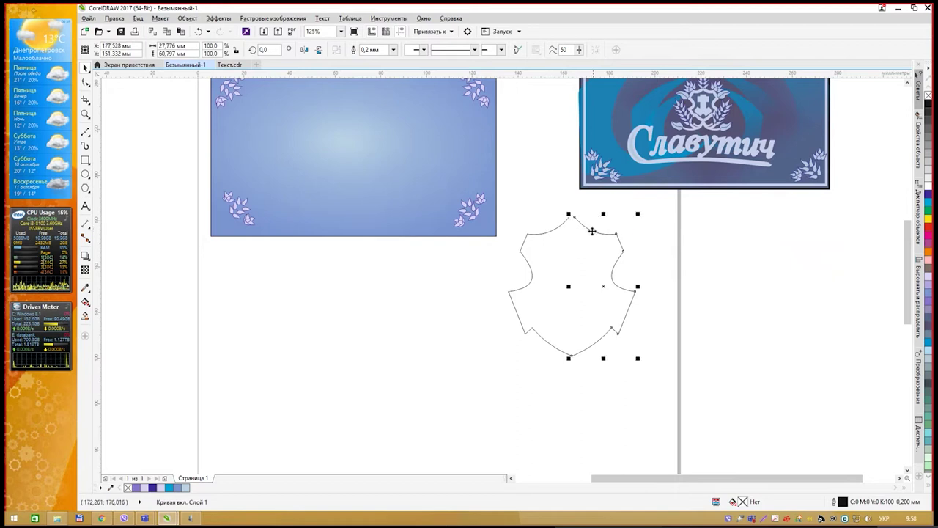
{"action": "key", "text": "ctrl+z"}
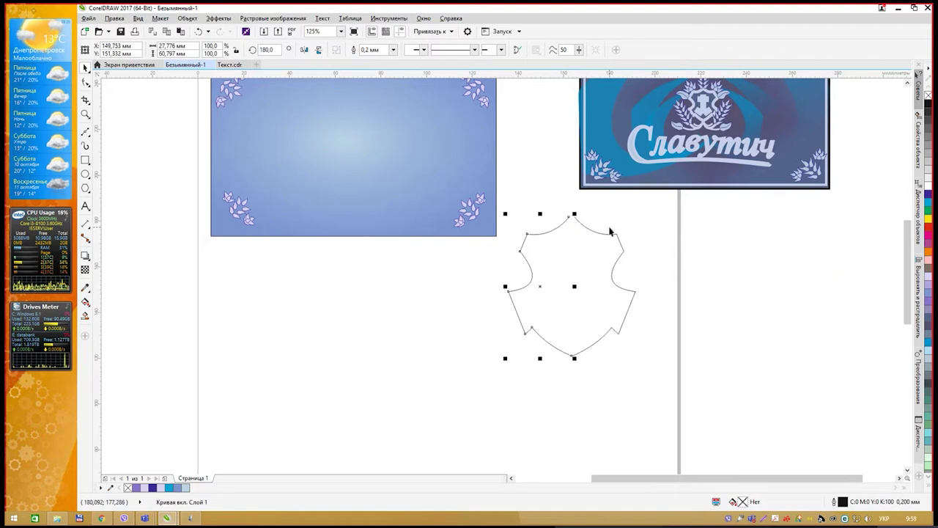
{"action": "left_click", "coordinate": [511, 218]}
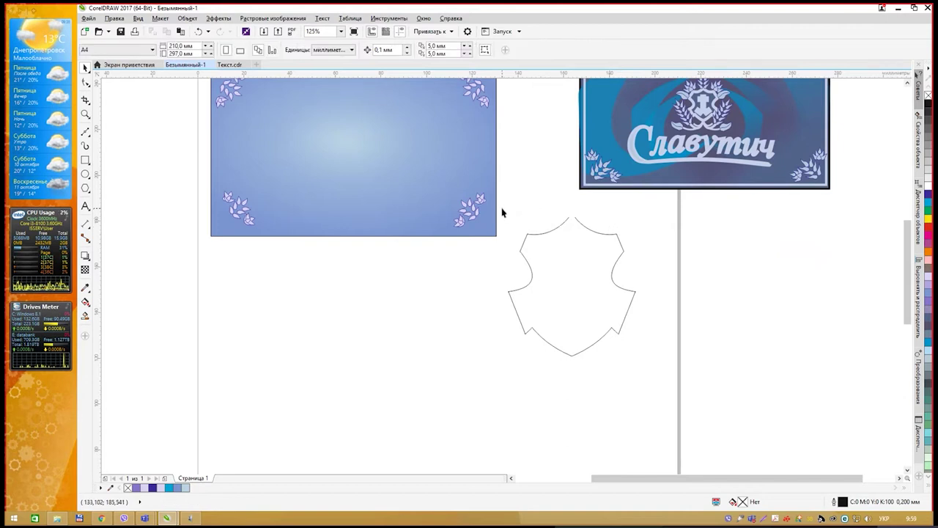
{"action": "left_click_drag", "start_coordinate": [503, 208], "coordinate": [539, 262]}
{"action": "left_click_drag", "start_coordinate": [627, 375], "coordinate": [647, 388]}
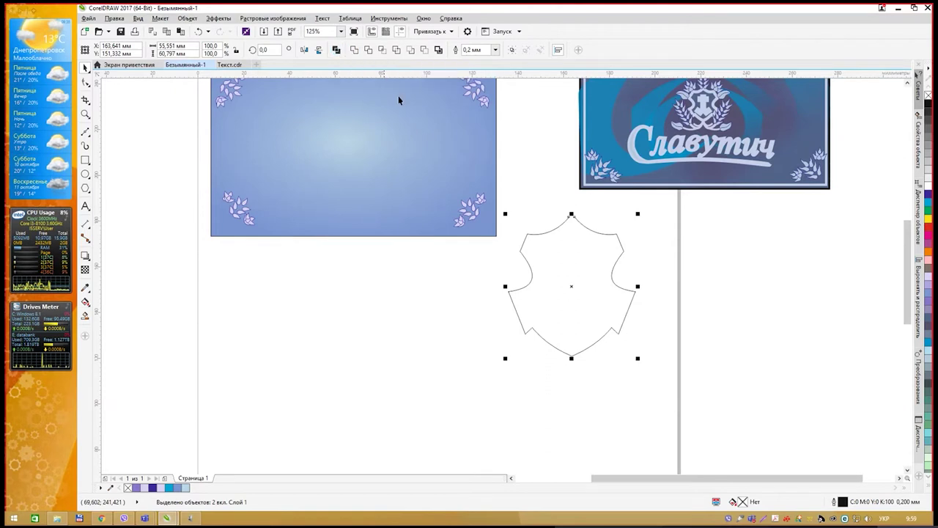
{"action": "left_click", "coordinate": [550, 237]}
{"action": "left_click", "coordinate": [551, 234]}
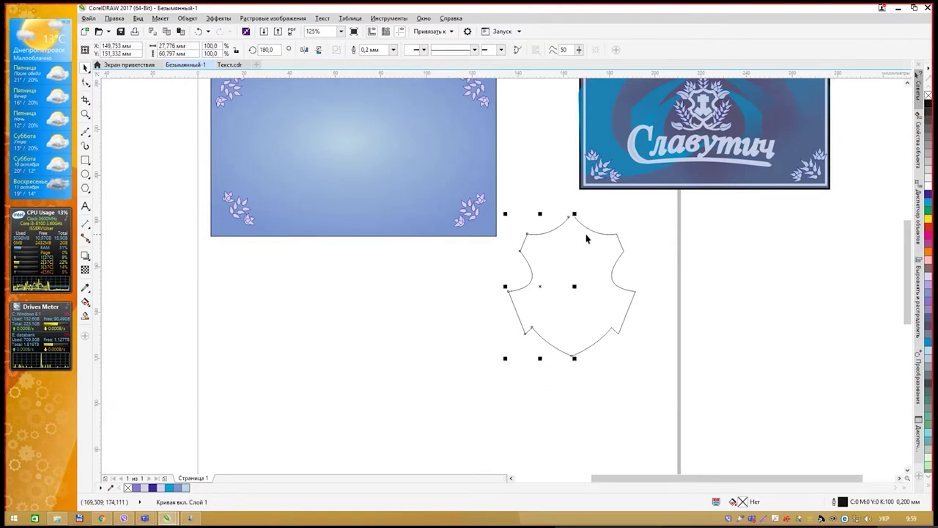
{"action": "left_click", "coordinate": [561, 233]}
{"action": "left_click", "coordinate": [553, 229]}
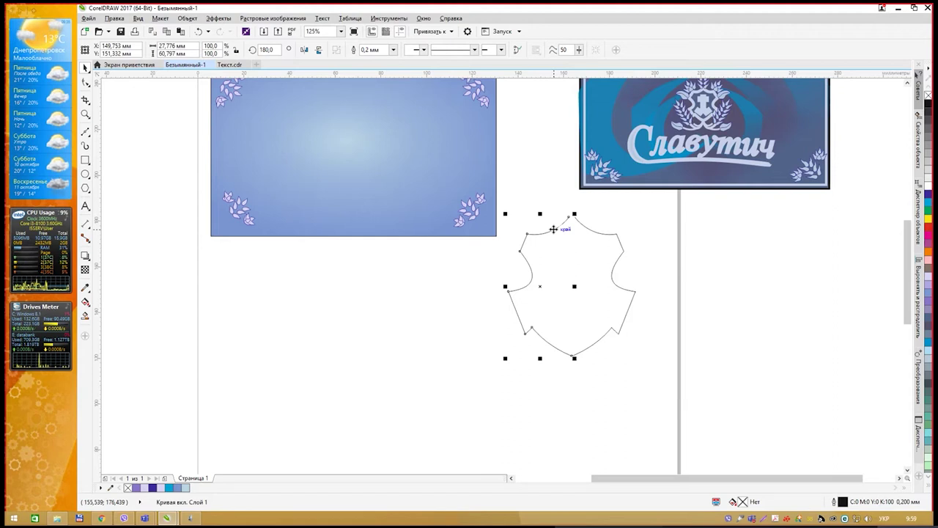
{"action": "left_click", "coordinate": [528, 212]}
Combine the two shield halves into one curve object and move it about 3 mm to the right and 4 mm down
{"action": "left_click_drag", "start_coordinate": [505, 207], "coordinate": [533, 248]}
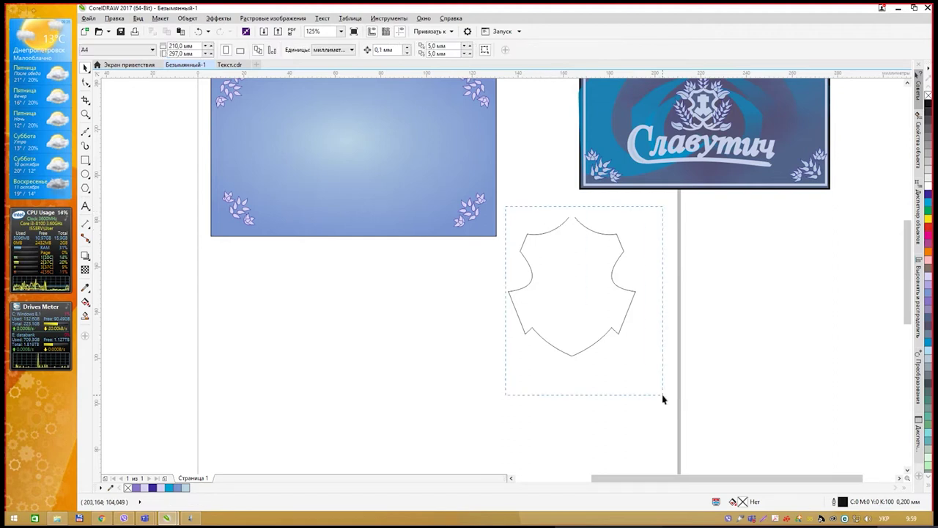
{"action": "left_click_drag", "start_coordinate": [662, 395], "coordinate": [663, 395]}
{"action": "left_click", "coordinate": [337, 50]}
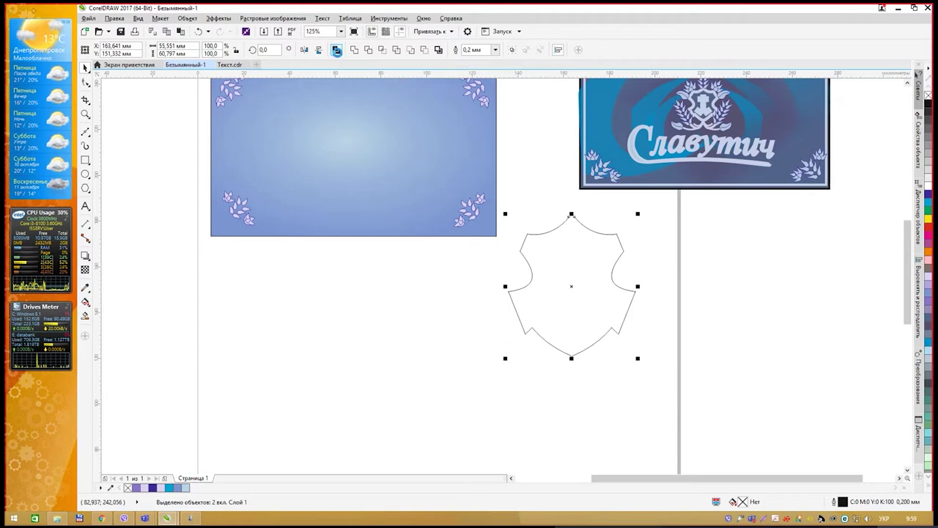
{"action": "left_click", "coordinate": [602, 234]}
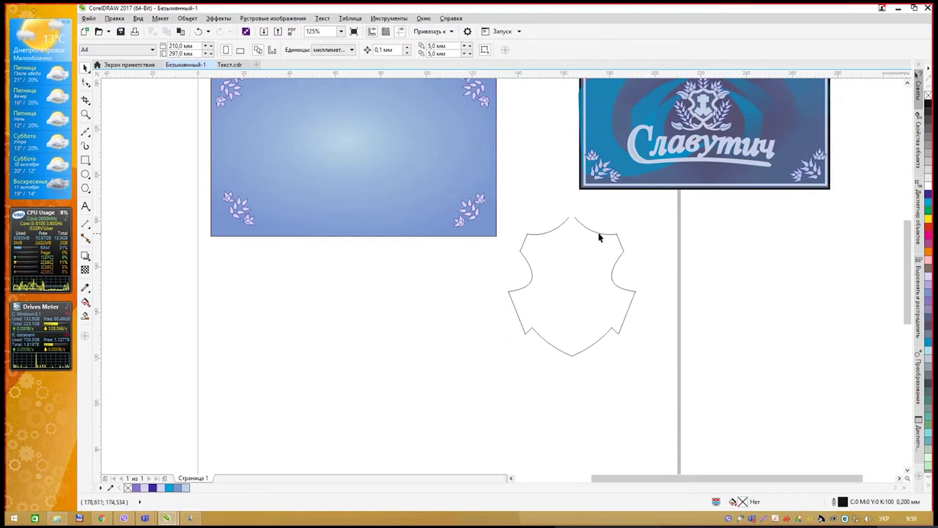
{"action": "left_click", "coordinate": [604, 232]}
{"action": "mouse_move", "coordinate": [603, 232]}
{"action": "left_mouse_down"}
{"action": "mouse_move", "coordinate": [697, 241]}
{"action": "mouse_move", "coordinate": [609, 243]}
{"action": "left_mouse_up"}
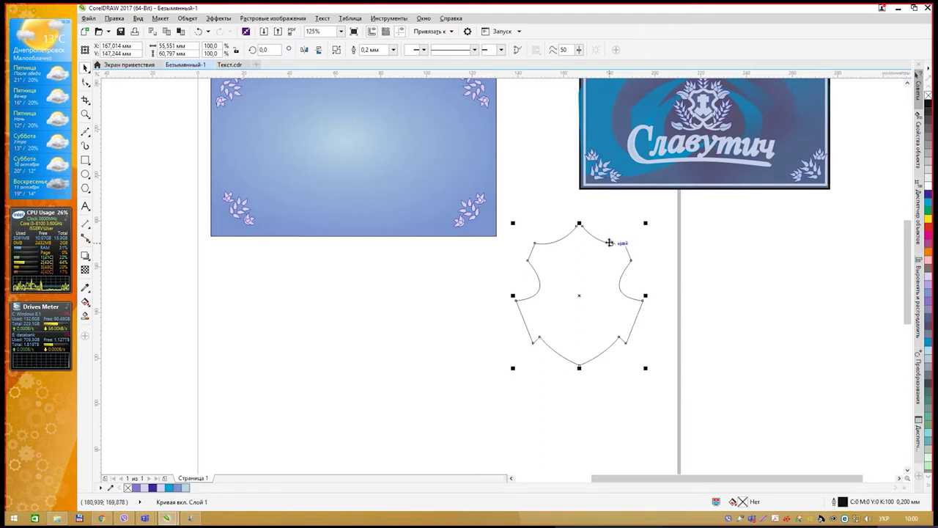
Try to close the curve from the two uppermost end nodes of the combined shield outline
{"action": "left_click", "coordinate": [85, 82]}
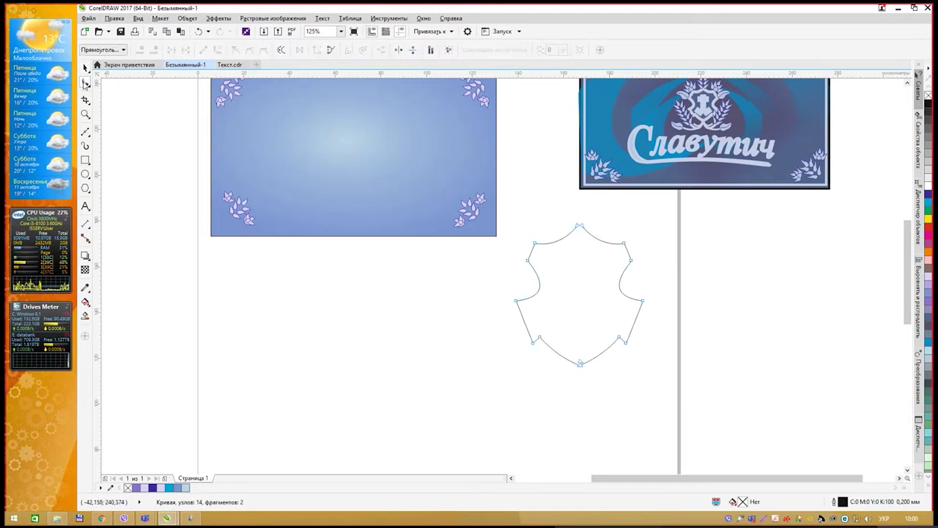
{"action": "scroll", "coordinate": [585, 241], "scroll_direction": "up", "scroll_amount": 2}
{"action": "left_click_drag", "start_coordinate": [550, 212], "coordinate": [607, 235]}
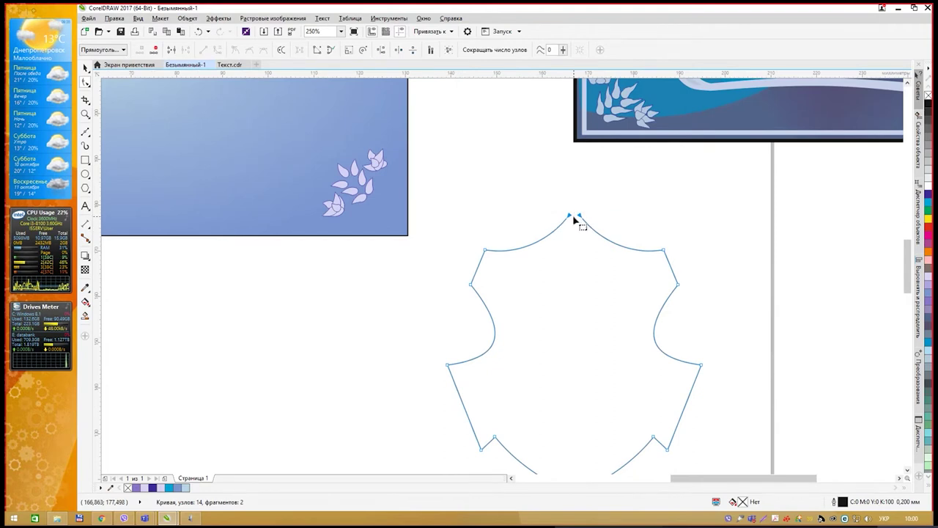
{"action": "right_click", "coordinate": [581, 218]}
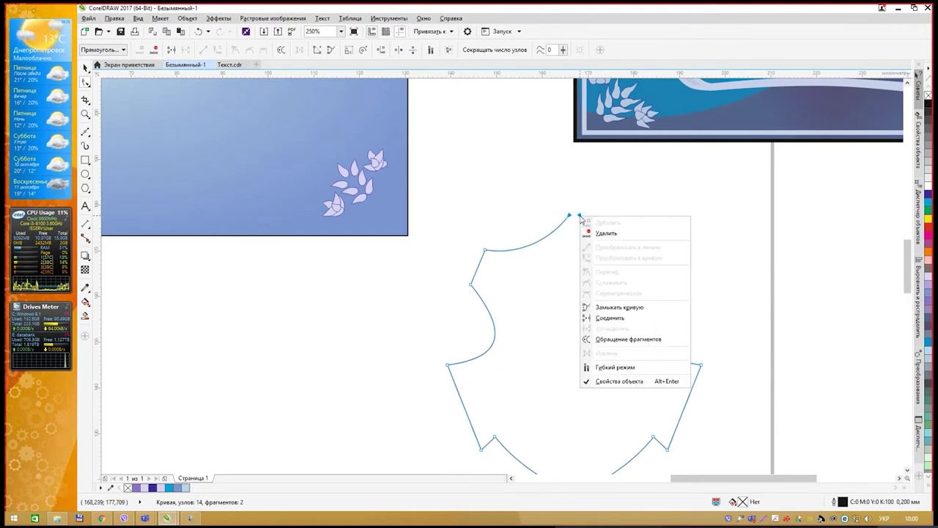
{"action": "left_click", "coordinate": [612, 307]}
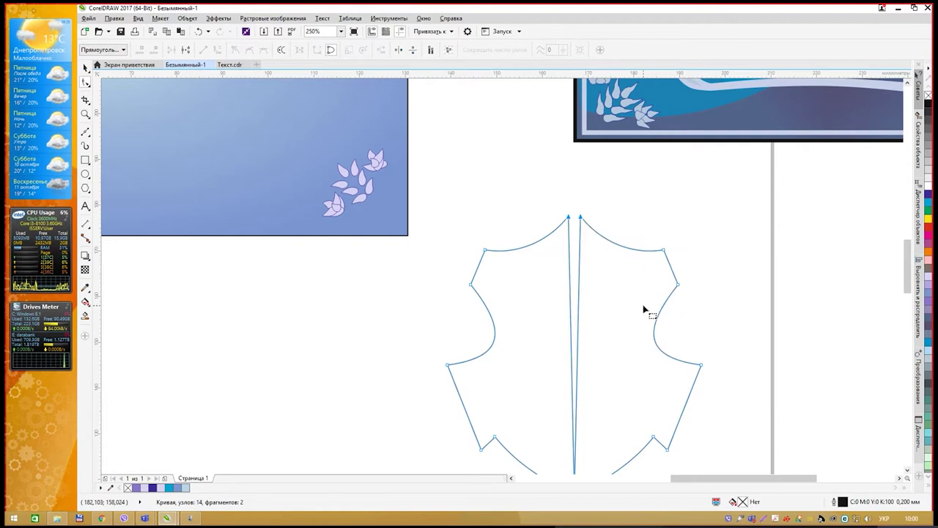
{"action": "scroll", "coordinate": [645, 309], "scroll_direction": "down", "scroll_amount": 4}
{"action": "scroll", "coordinate": [645, 309], "scroll_direction": "up", "scroll_amount": 7}
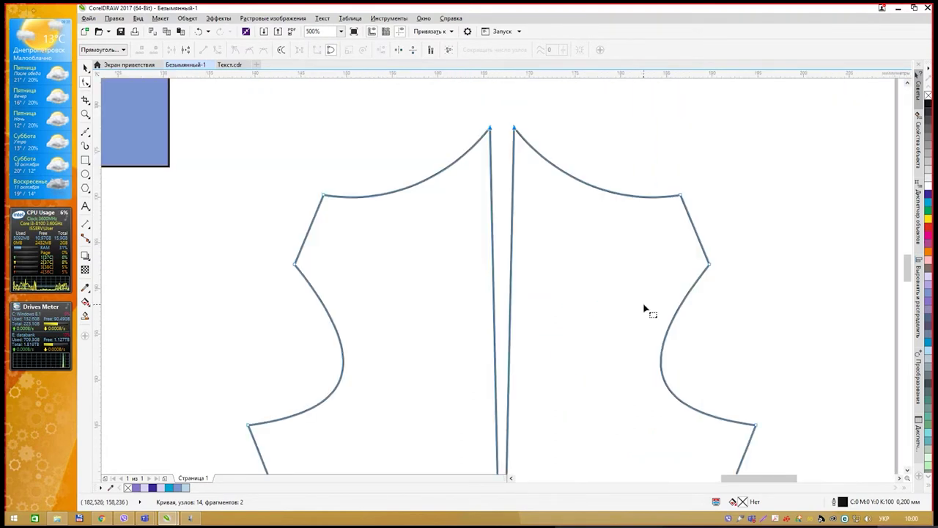
{"action": "key", "text": "ctrl+z"}
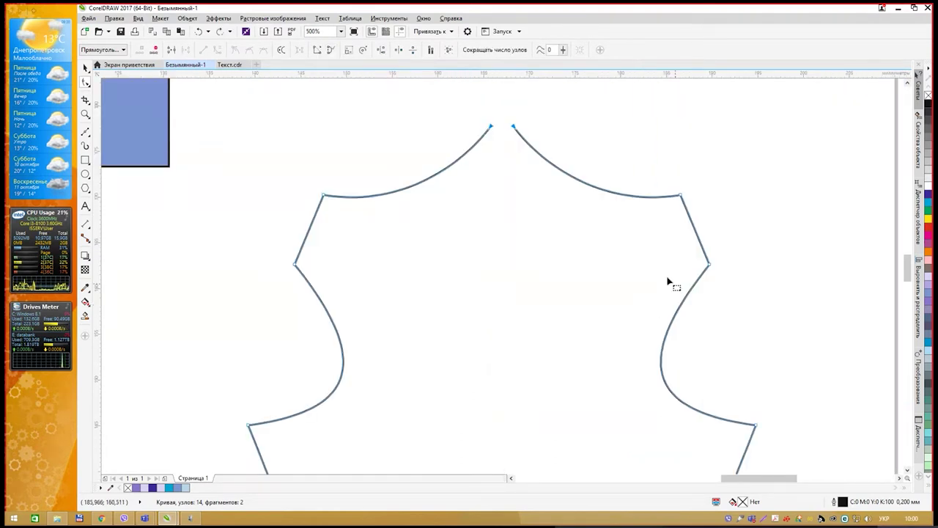
Join the two uppermost end nodes of the shield outline into one, and likewise the two end nodes at its lower tip
{"action": "left_click_drag", "start_coordinate": [474, 116], "coordinate": [550, 143]}
{"action": "left_click", "coordinate": [172, 49]}
{"action": "scroll", "coordinate": [484, 195], "scroll_direction": "down", "scroll_amount": 5}
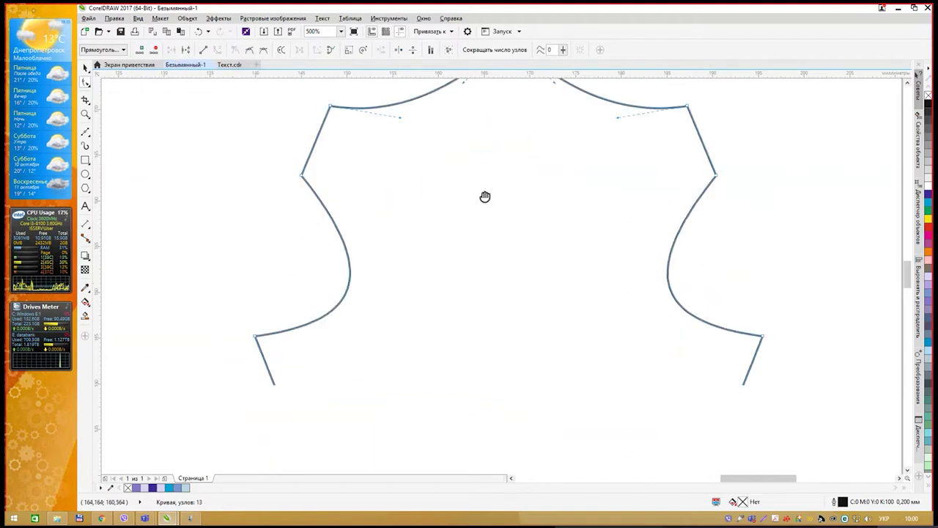
{"action": "scroll", "coordinate": [554, 367], "scroll_direction": "up", "scroll_amount": 5}
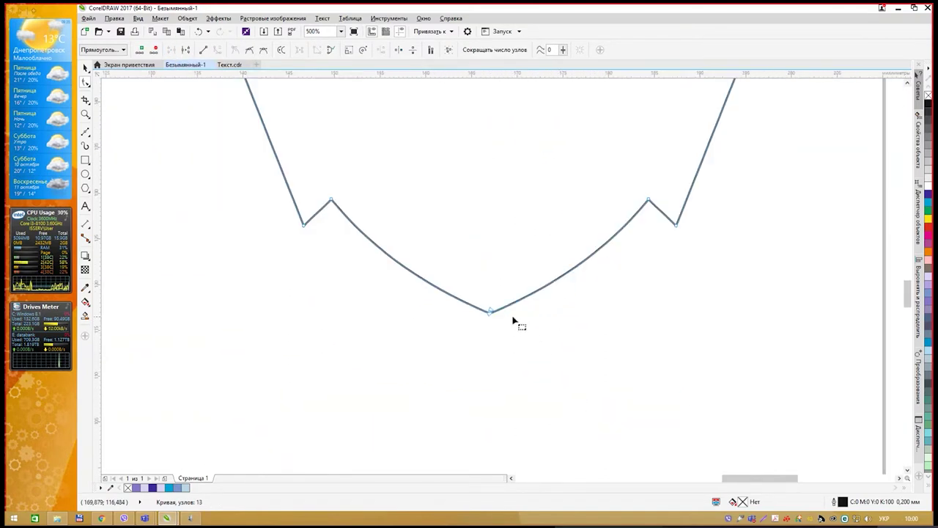
{"action": "left_click_drag", "start_coordinate": [467, 288], "coordinate": [510, 342]}
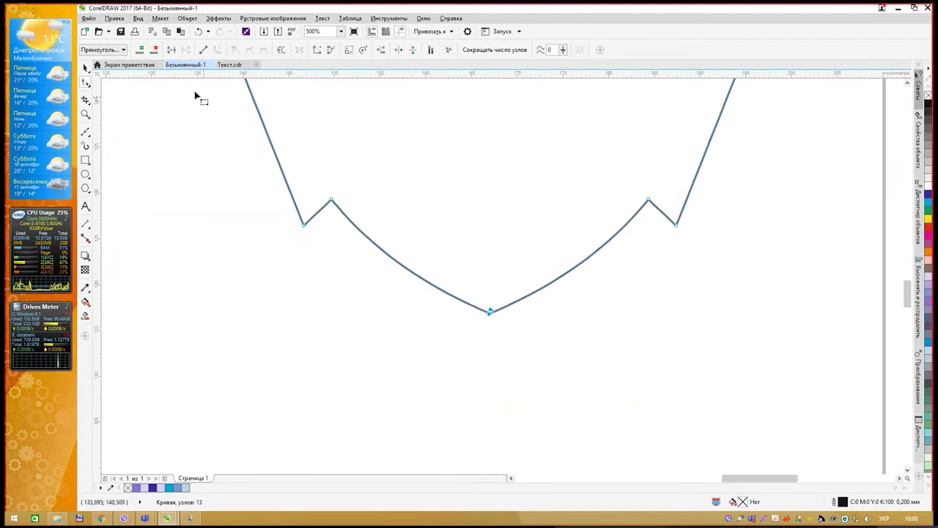
{"action": "left_click", "coordinate": [171, 51]}
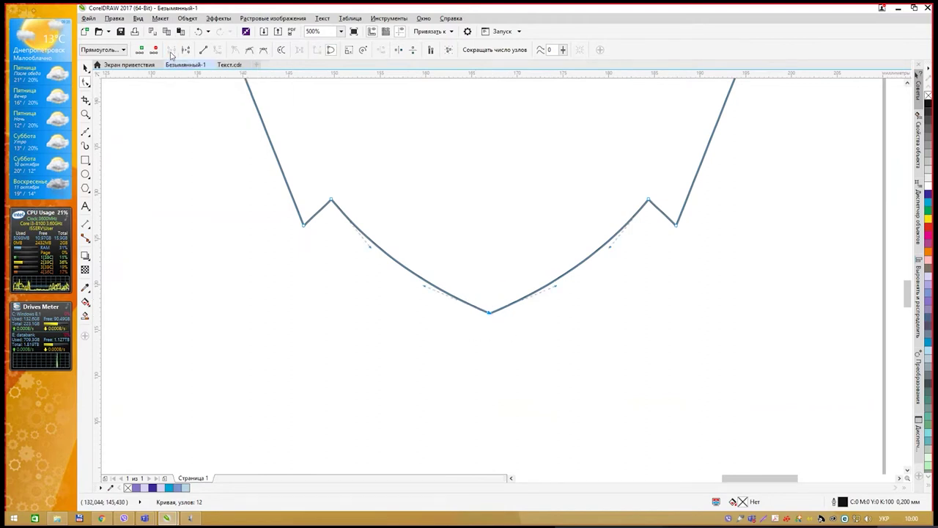
Fill the closed shield outline with cyan (C:100 M:0 Y:0 K:0)
{"action": "scroll", "coordinate": [459, 205], "scroll_direction": "down", "scroll_amount": 4}
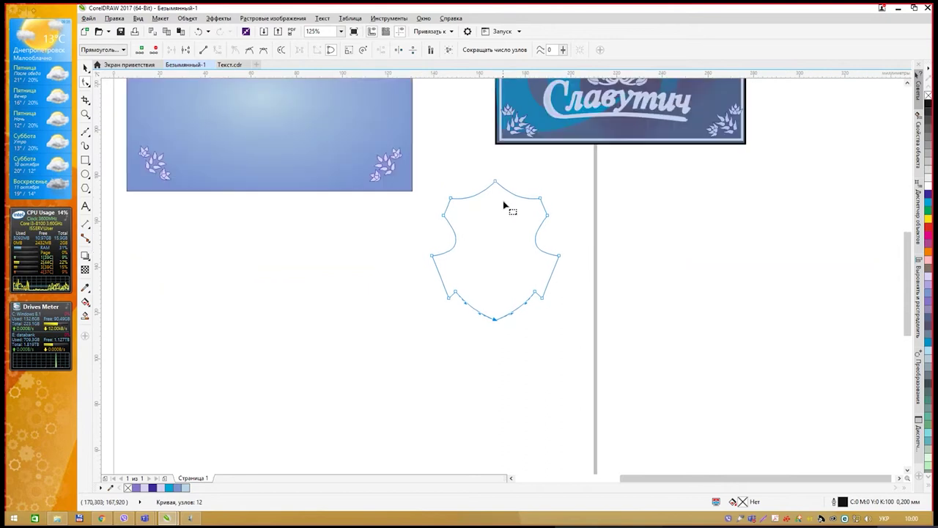
{"action": "scroll", "coordinate": [599, 189], "scroll_direction": "down", "scroll_amount": 2}
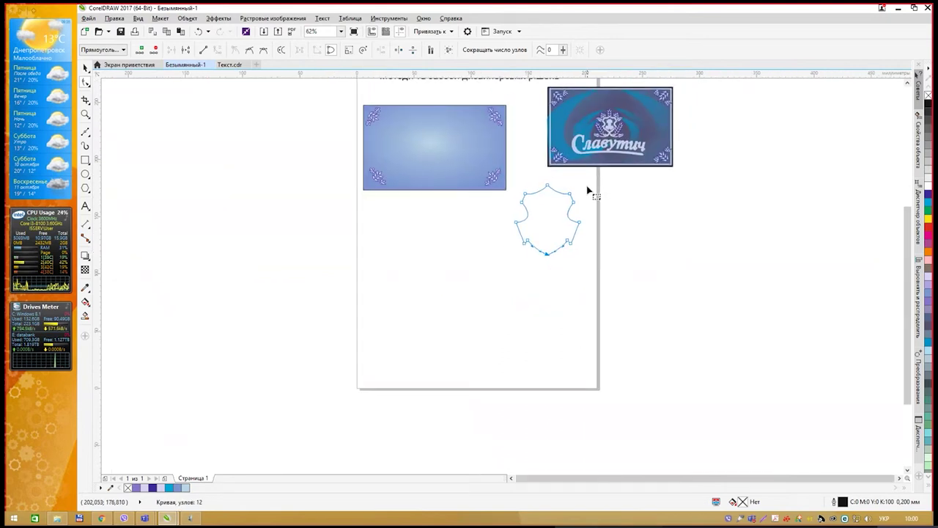
{"action": "left_click", "coordinate": [929, 207]}
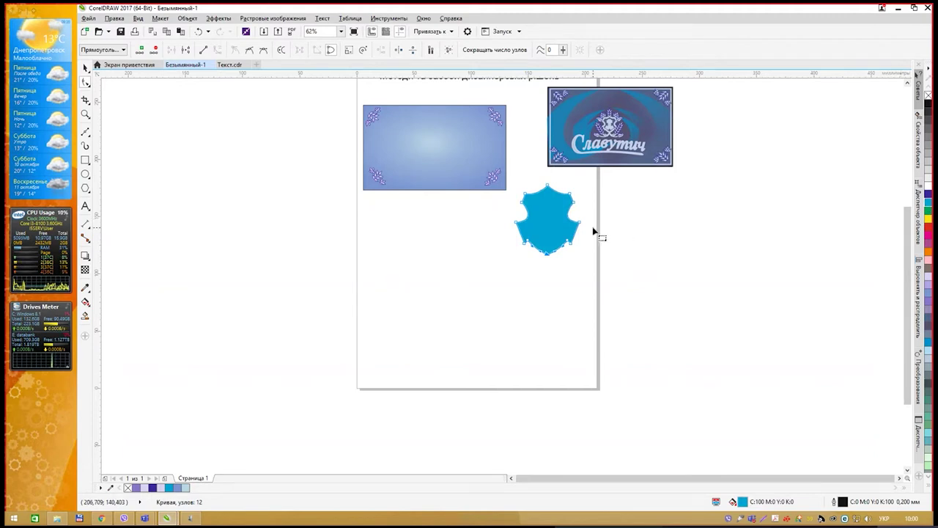
Draw two separate open Bezier curves in the empty page area below the gradient rectangle, together spanning about 122 × 91 mm, and select both
{"action": "left_click", "coordinate": [85, 130]}
{"action": "left_click_drag", "start_coordinate": [424, 261], "coordinate": [407, 286]}
{"action": "left_click", "coordinate": [417, 313]}
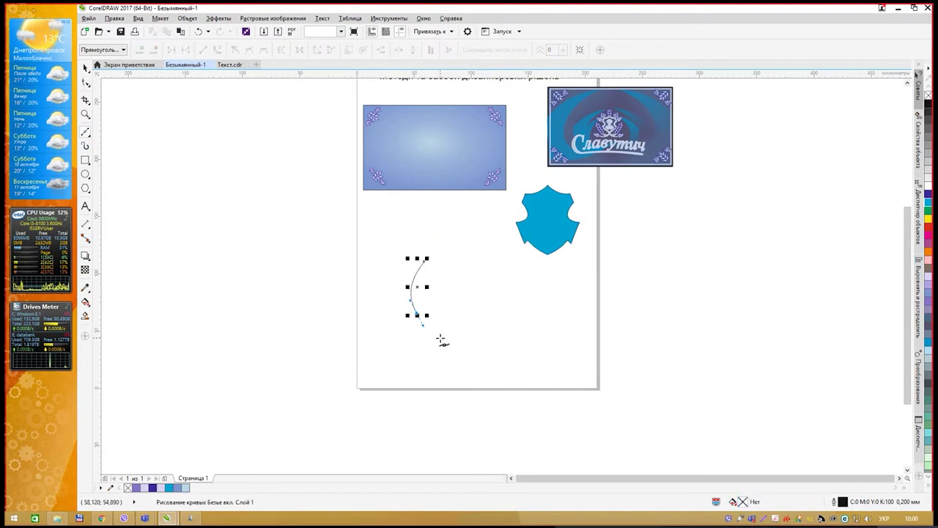
{"action": "left_click", "coordinate": [457, 344]}
{"action": "left_click_drag", "start_coordinate": [473, 286], "coordinate": [491, 291]}
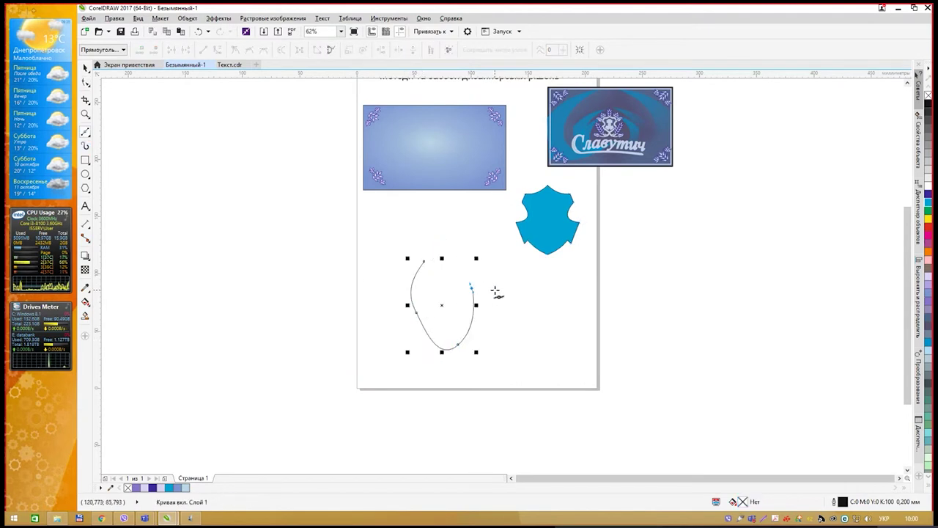
{"action": "left_click", "coordinate": [499, 270]}
{"action": "mouse_move", "coordinate": [550, 316]}
{"action": "left_mouse_down"}
{"action": "mouse_move", "coordinate": [549, 336]}
{"action": "mouse_move", "coordinate": [501, 346]}
{"action": "left_mouse_up"}
{"action": "left_click", "coordinate": [85, 67]}
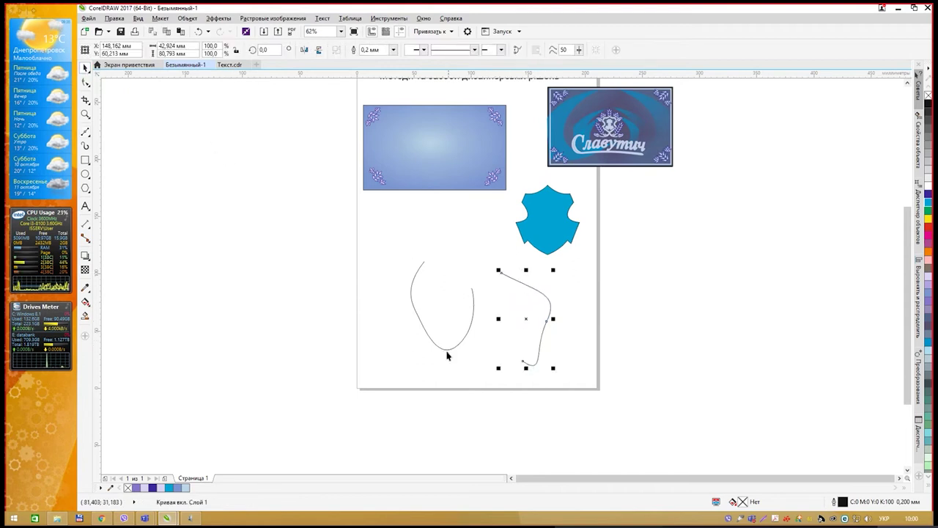
{"action": "left_click_drag", "start_coordinate": [389, 259], "coordinate": [580, 385]}
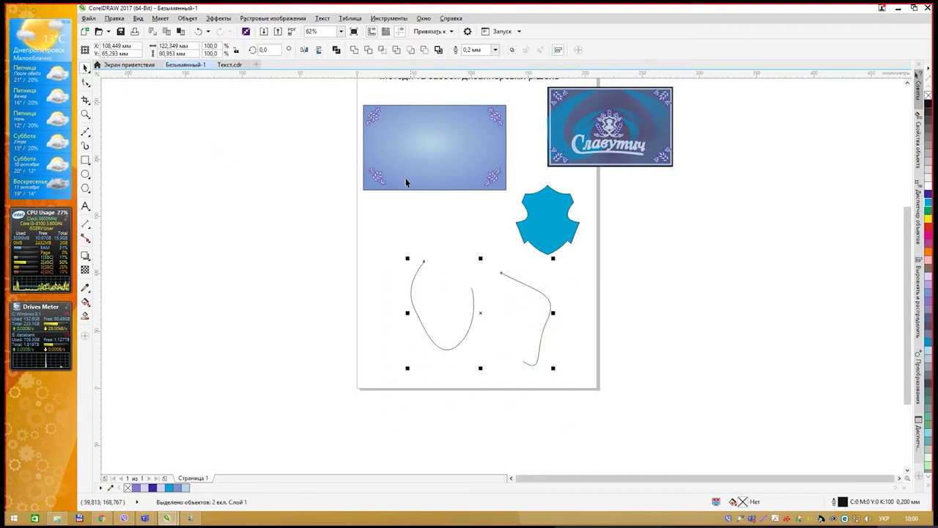
Combine the two selected open curves below the gradient rectangle into one curve, and delete it from the page
{"action": "left_click", "coordinate": [336, 50]}
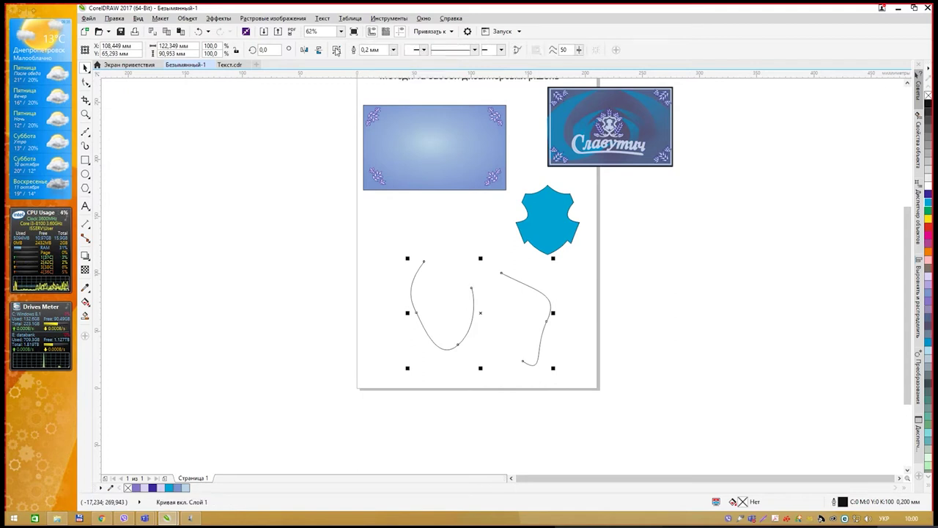
{"action": "left_click", "coordinate": [527, 297]}
{"action": "left_click", "coordinate": [534, 291]}
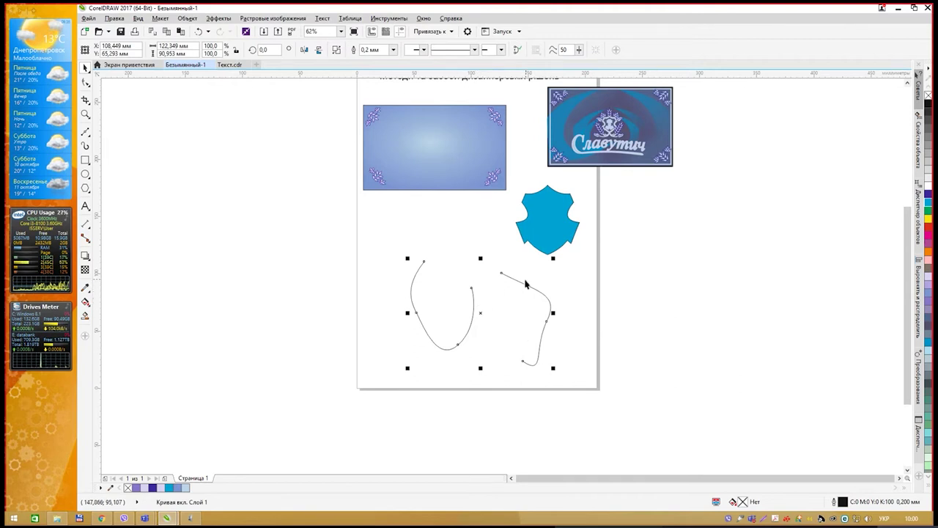
{"action": "key", "text": "Delete"}
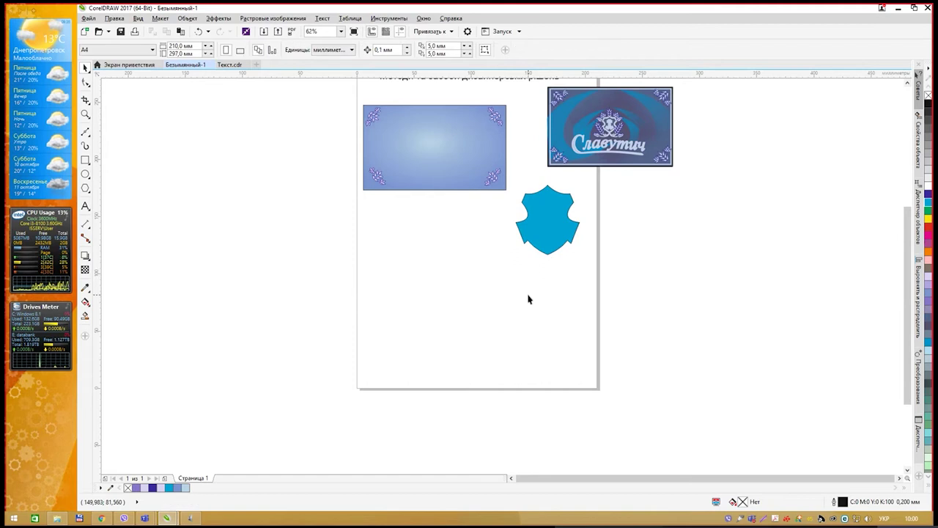
Move the cyan shield to the area below the reference label image and scale it down proportionally to about 44 × 48 mm
{"action": "left_click_drag", "start_coordinate": [553, 211], "coordinate": [527, 231]}
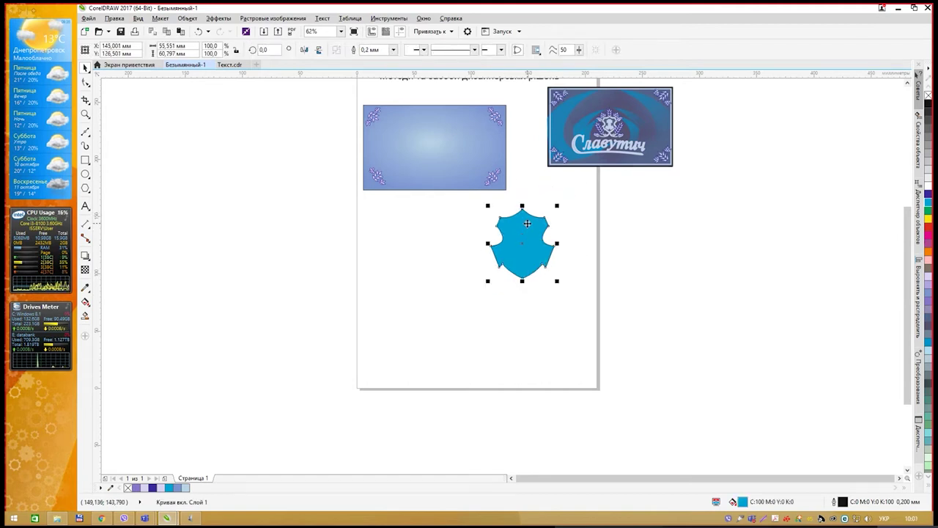
{"action": "scroll", "coordinate": [527, 232], "scroll_direction": "up", "scroll_amount": 2}
{"action": "left_click_drag", "start_coordinate": [589, 174], "coordinate": [594, 237]}
{"action": "left_click_drag", "start_coordinate": [515, 304], "coordinate": [575, 273]}
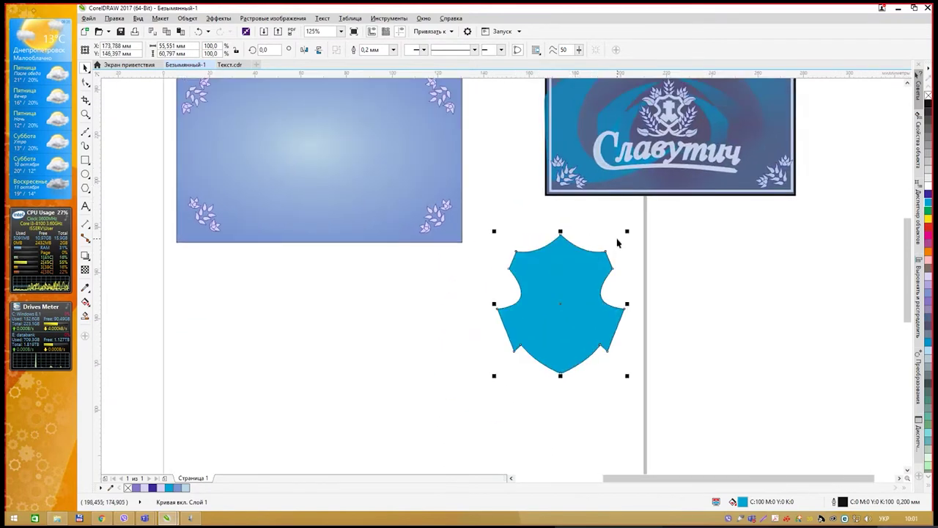
{"action": "left_click_drag", "start_coordinate": [629, 226], "coordinate": [597, 256]}
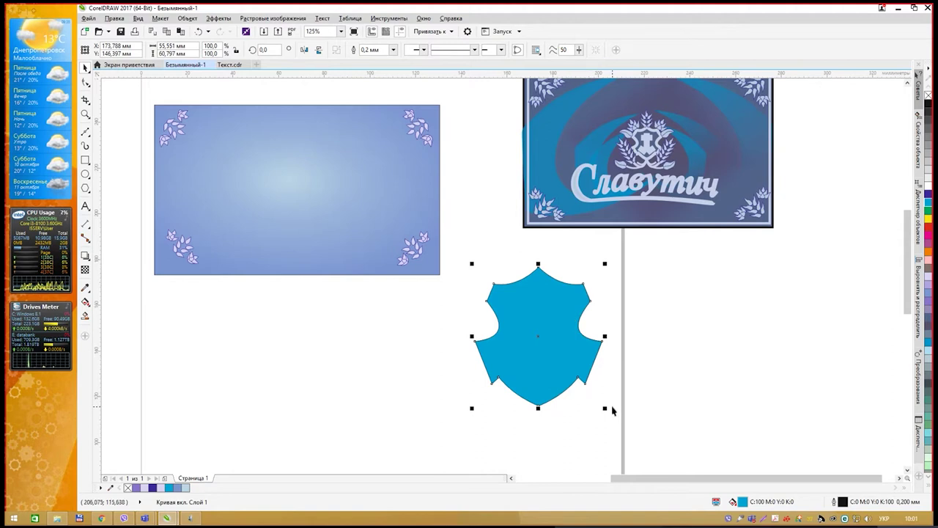
{"action": "left_click_drag", "start_coordinate": [606, 408], "coordinate": [585, 379]}
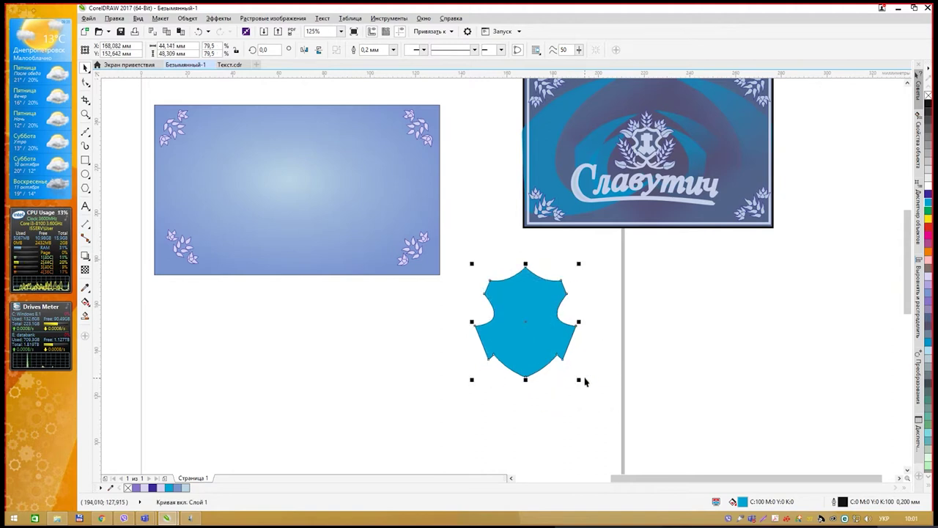
Set the shield's outline width to 0.75 mm and its outline colour to white
{"action": "left_click", "coordinate": [393, 49]}
{"action": "left_click", "coordinate": [394, 50]}
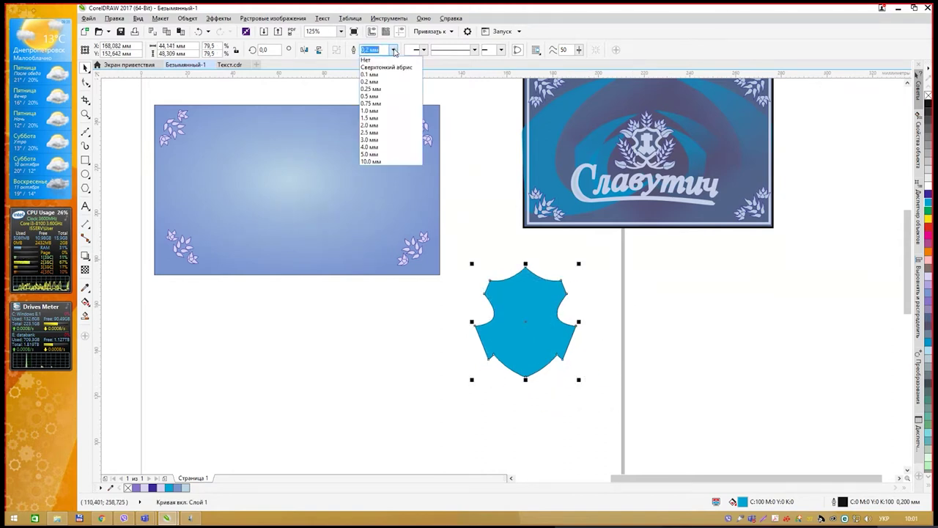
{"action": "left_click", "coordinate": [380, 100]}
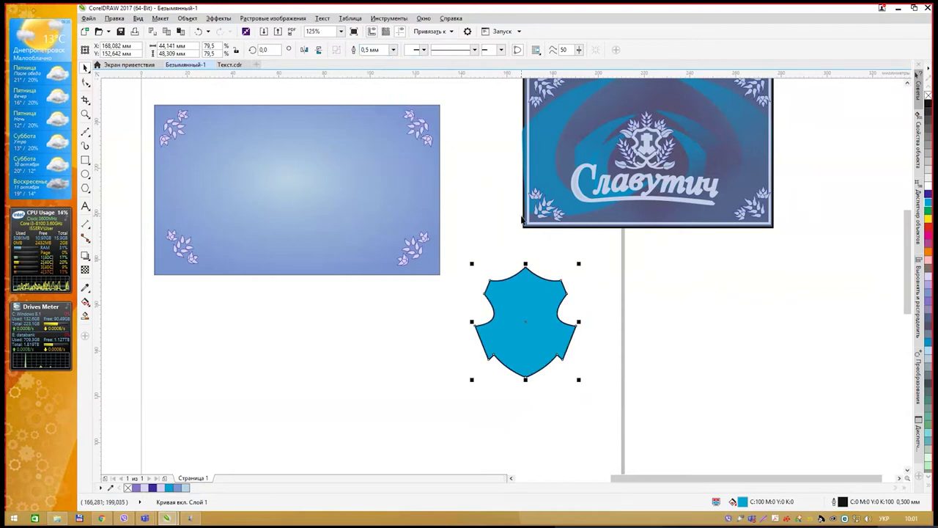
{"action": "left_click", "coordinate": [393, 49]}
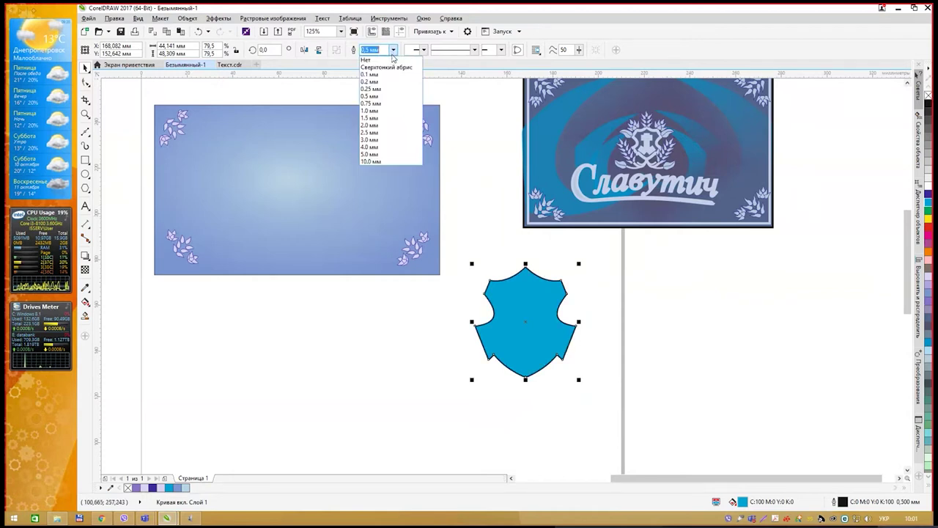
{"action": "left_click", "coordinate": [382, 103]}
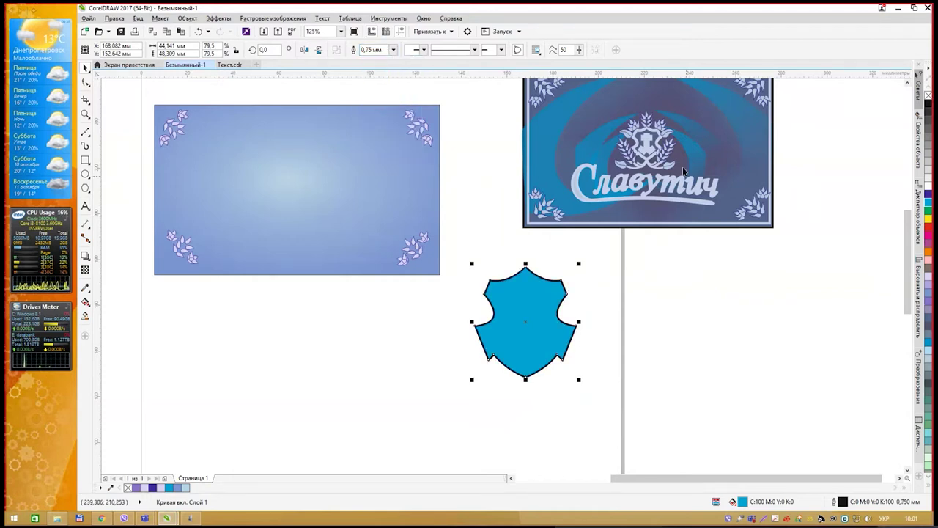
{"action": "right_click", "coordinate": [928, 191]}
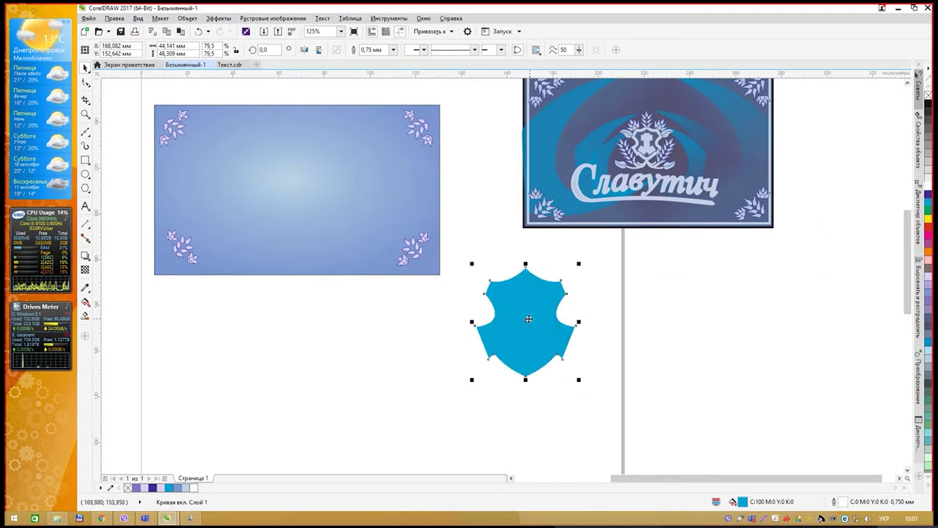
Place the shield on the gradient rectangle and change its outline colour to 10% black (C:0 M:0 Y:0 K:10)
{"action": "left_click_drag", "start_coordinate": [530, 318], "coordinate": [315, 187]}
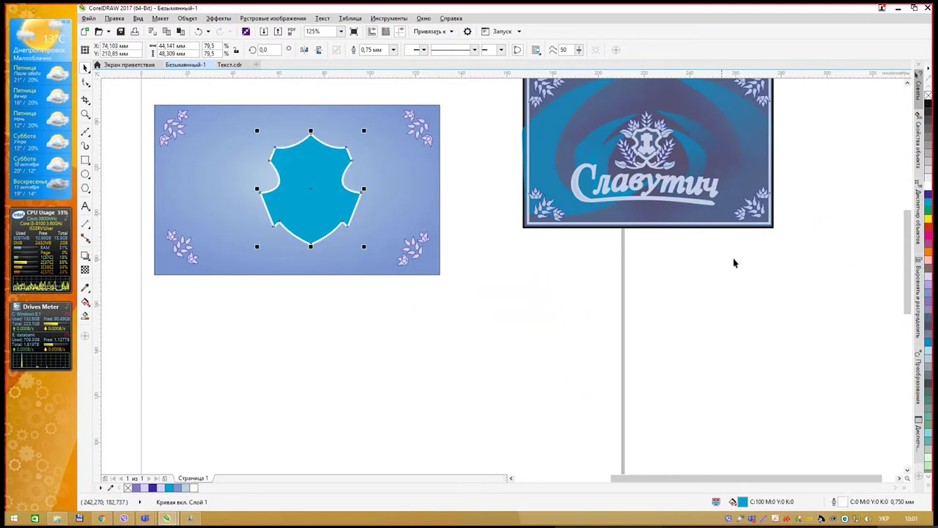
{"action": "right_click", "coordinate": [928, 173]}
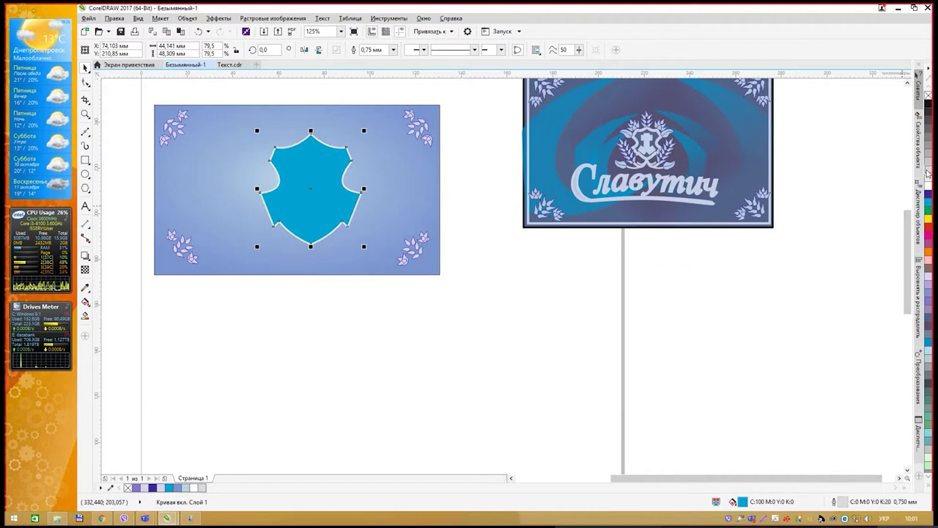
{"action": "right_click", "coordinate": [928, 179]}
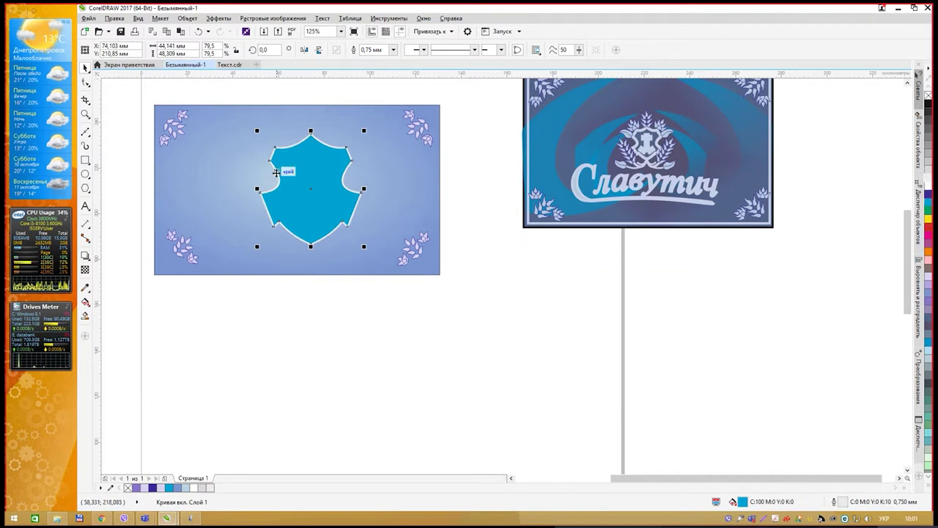
Scale the shield down proportionally to about 27 × 30 mm and position it in the middle of the gradient rectangle
{"action": "left_click_drag", "start_coordinate": [363, 245], "coordinate": [335, 214]}
{"action": "left_click_drag", "start_coordinate": [310, 178], "coordinate": [308, 188]}
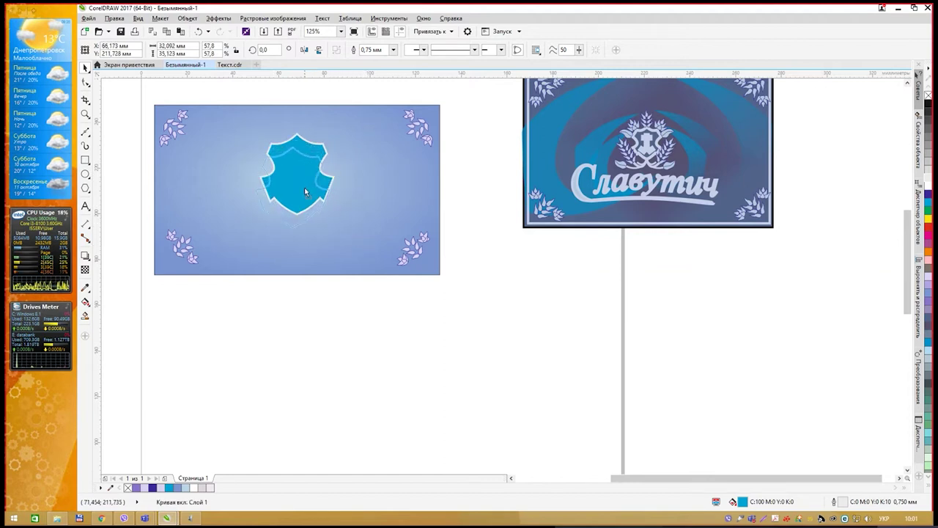
{"action": "left_click_drag", "start_coordinate": [335, 232], "coordinate": [322, 218]}
{"action": "left_click_drag", "start_coordinate": [294, 187], "coordinate": [300, 190]}
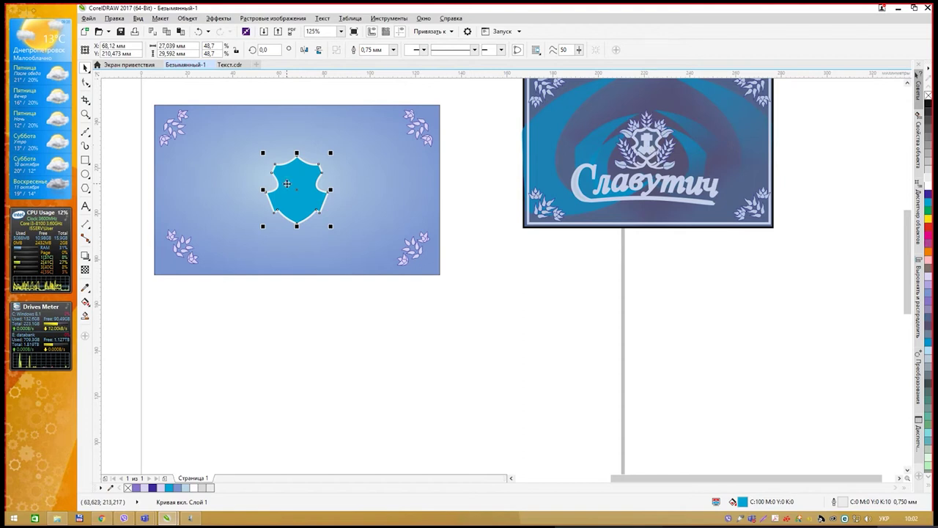
Draw an open Bezier line of three straight segments, about 21 × 37 mm, in the empty area below the reference label image
{"action": "left_click", "coordinate": [85, 132]}
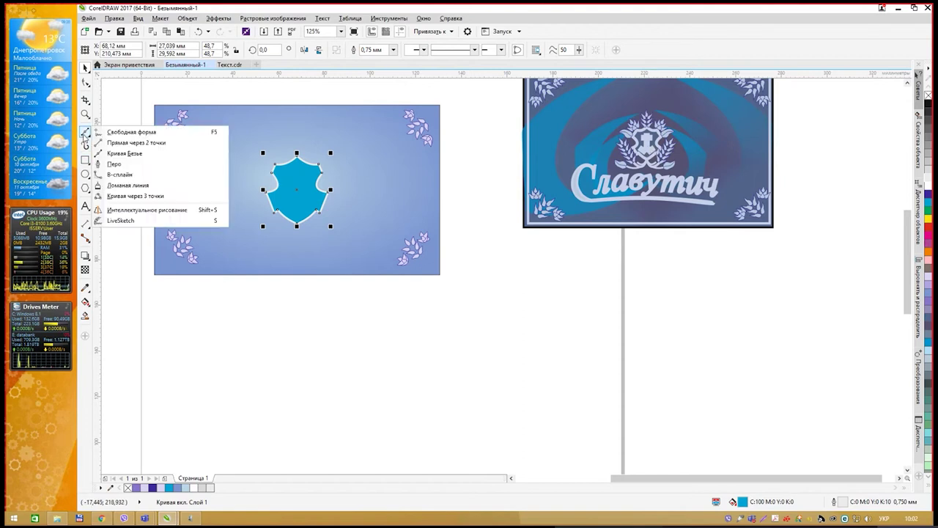
{"action": "left_click", "coordinate": [136, 151]}
{"action": "left_click", "coordinate": [512, 268]}
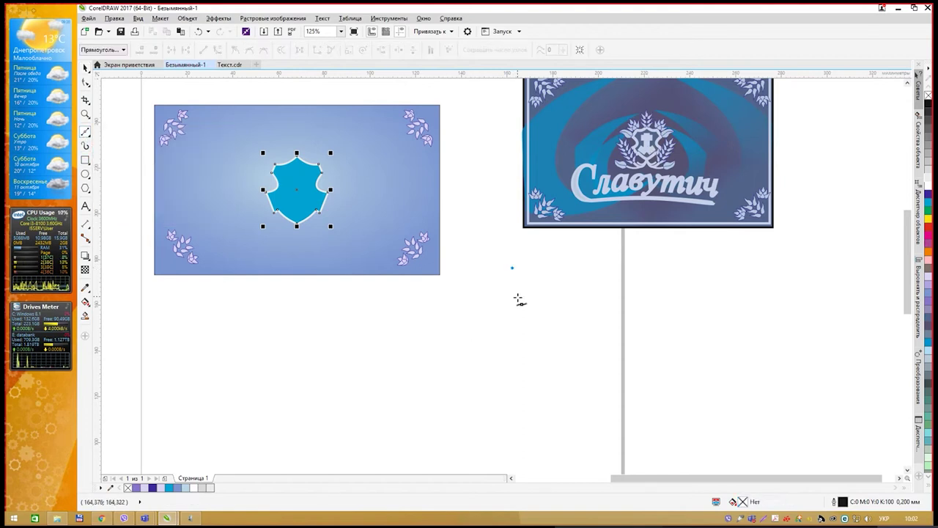
{"action": "left_click", "coordinate": [511, 335]}
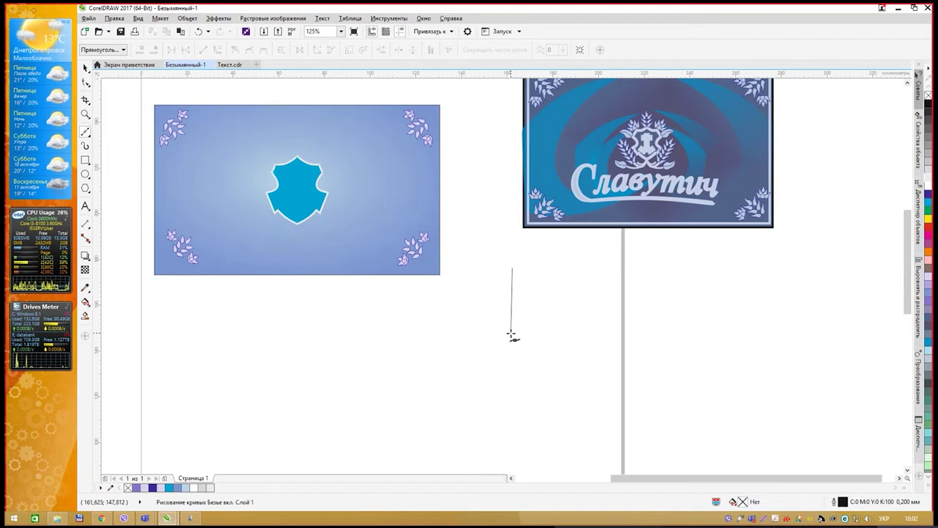
{"action": "double_click", "coordinate": [537, 352]}
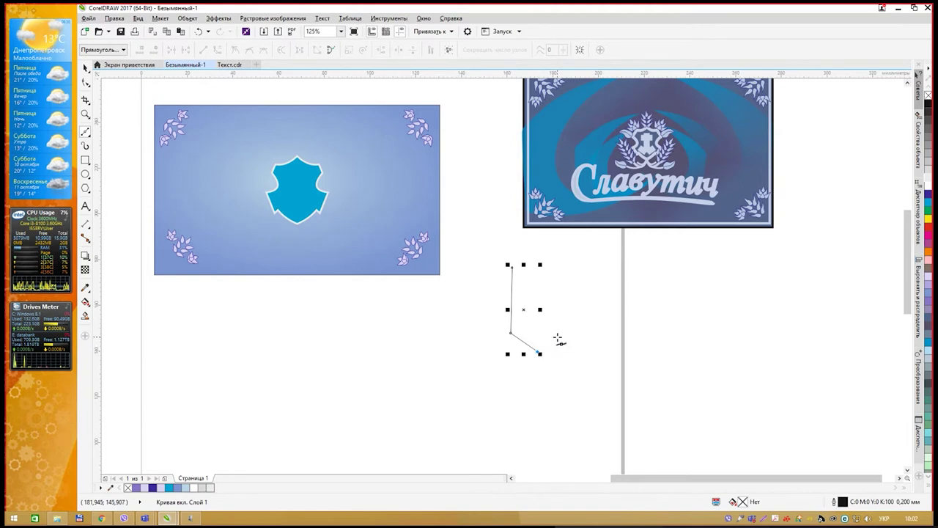
{"action": "left_click", "coordinate": [558, 336]}
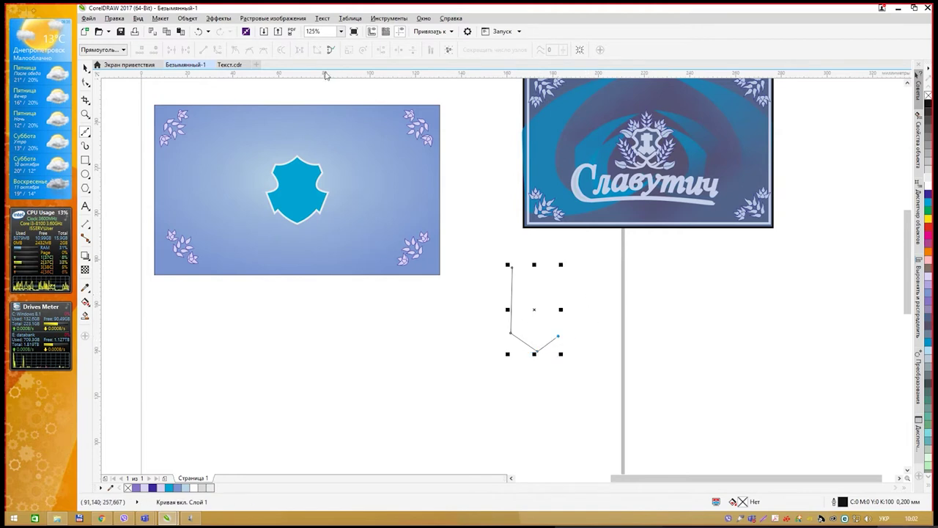
Set the outline width of the open three-segment line to 2.0 mm
{"action": "left_click", "coordinate": [86, 67]}
{"action": "left_click", "coordinate": [393, 49]}
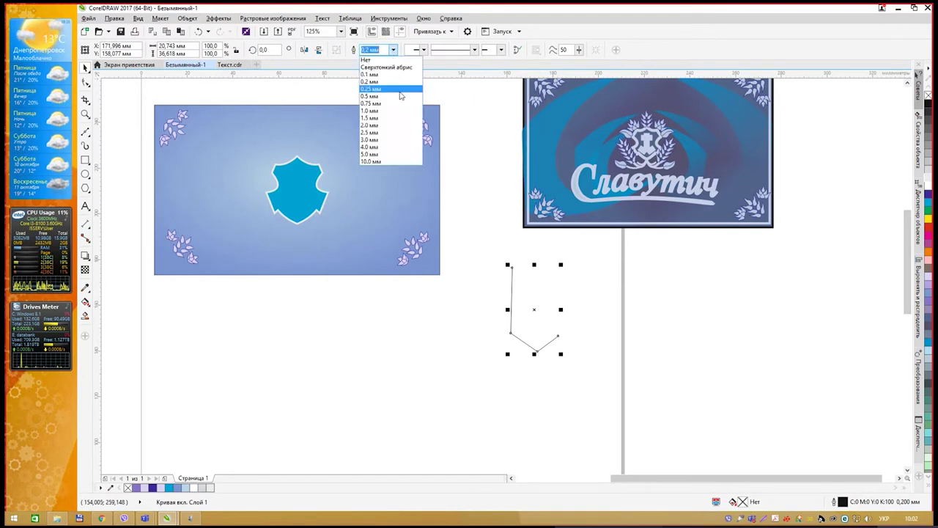
{"action": "left_click", "coordinate": [399, 110]}
{"action": "left_click", "coordinate": [394, 49]}
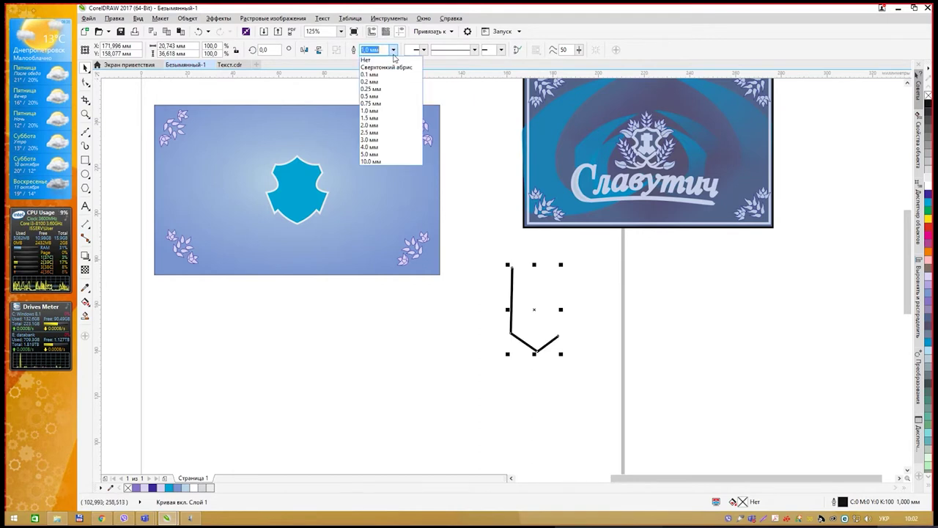
{"action": "left_click", "coordinate": [371, 125]}
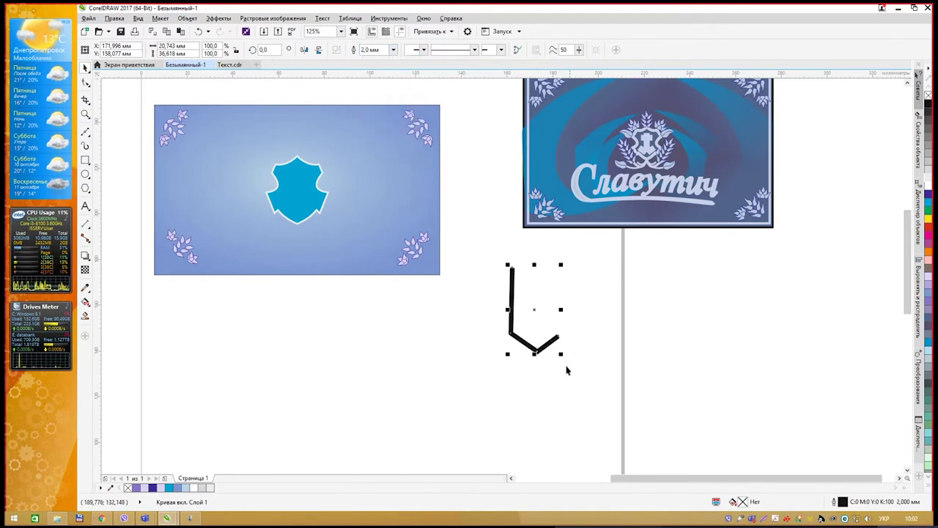
Scale the open hook-shaped curve down proportionally to about 6.4 × 11.3 mm and place it just below the reference label
{"action": "left_click_drag", "start_coordinate": [561, 355], "coordinate": [532, 316]}
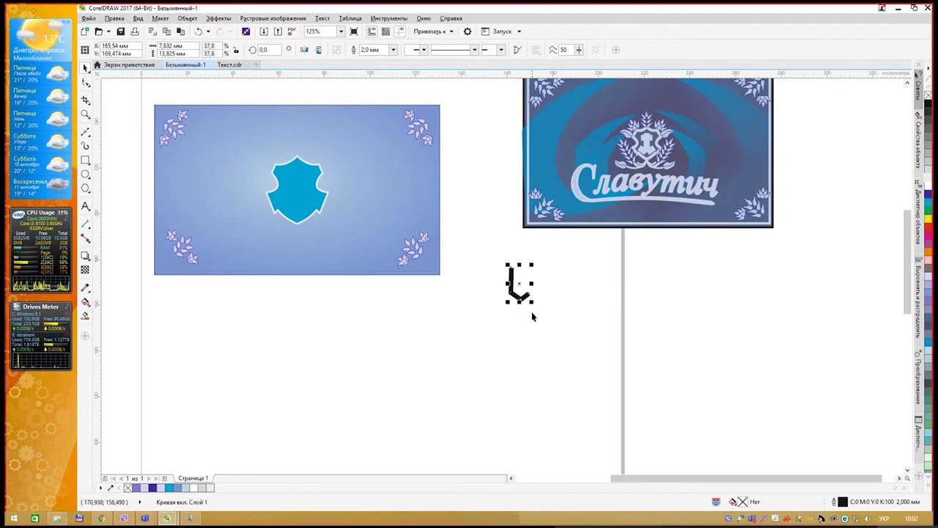
{"action": "left_click_drag", "start_coordinate": [509, 274], "coordinate": [525, 259]}
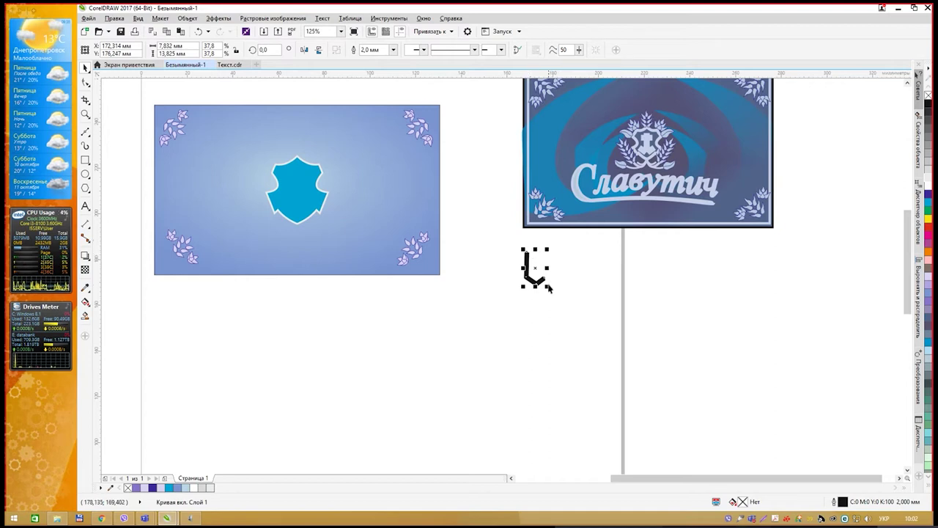
{"action": "left_click_drag", "start_coordinate": [547, 286], "coordinate": [544, 280]}
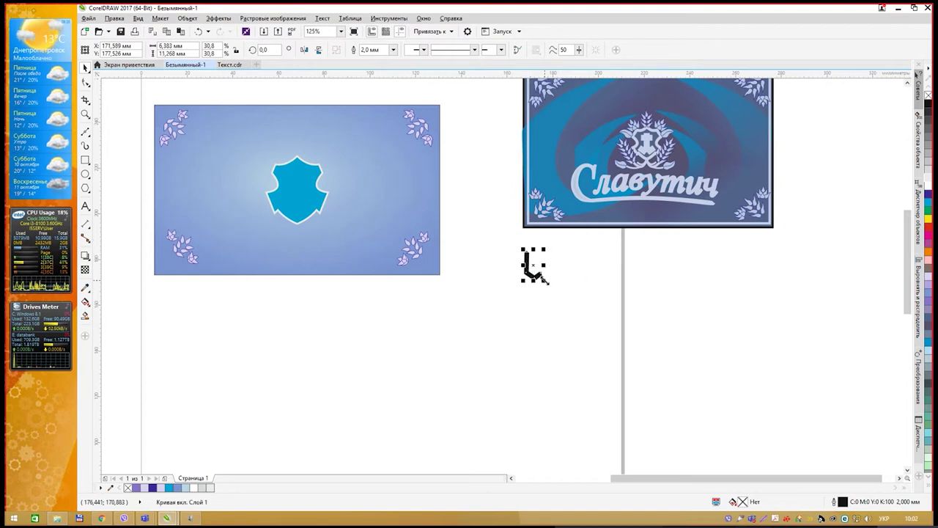
Set both the fill and the outline colour of the hook-shaped curve to 20% black
{"action": "scroll", "coordinate": [538, 264], "scroll_direction": "up", "scroll_amount": 2}
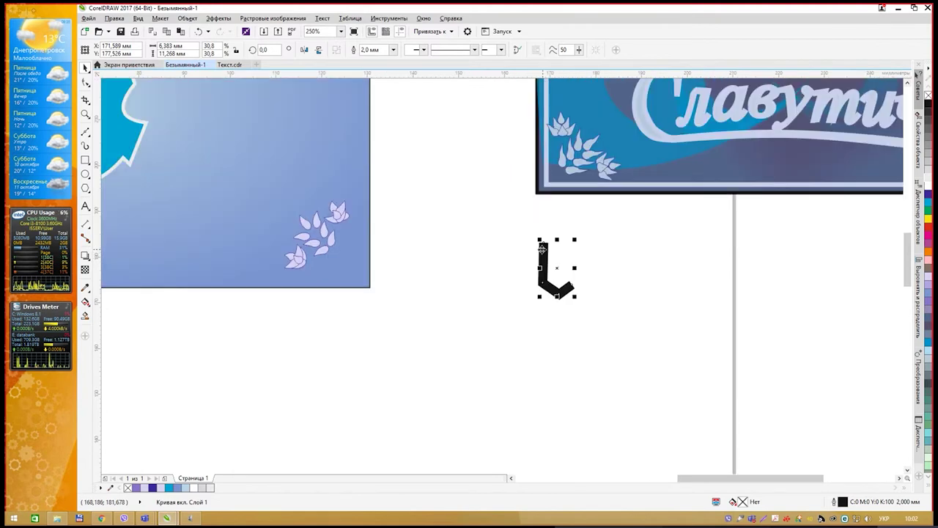
{"action": "scroll", "coordinate": [542, 249], "scroll_direction": "down", "scroll_amount": 2}
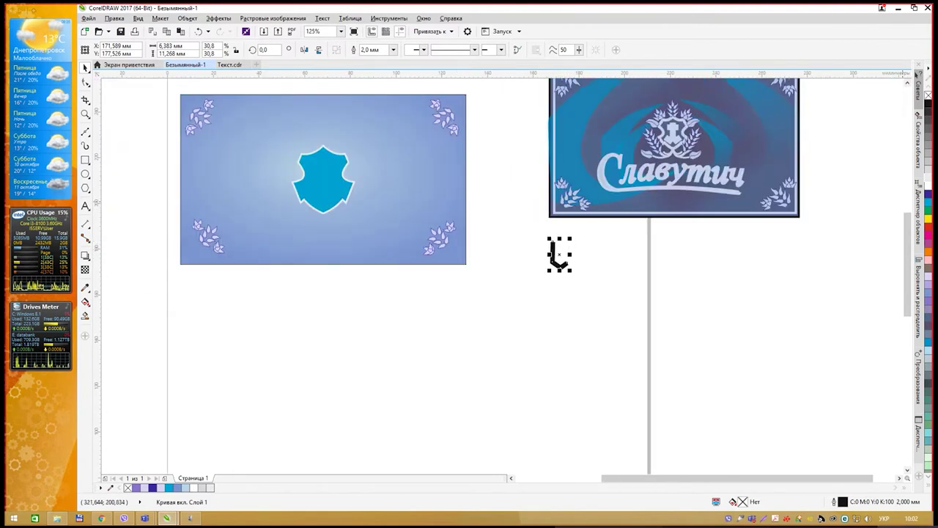
{"action": "left_click", "coordinate": [929, 173]}
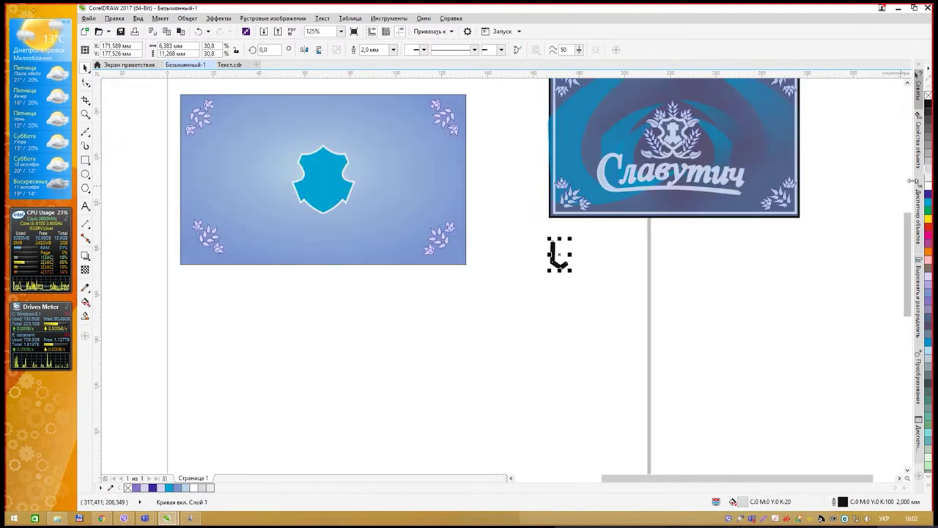
{"action": "right_click", "coordinate": [929, 173]}
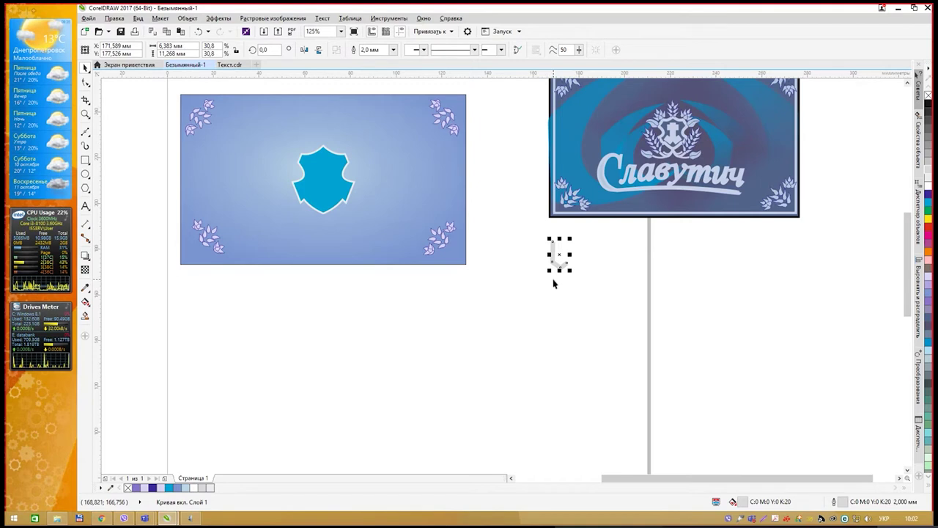
Duplicate the hook-shaped curve, mirror the copy horizontally and align its stem with the original to form the anchor's base
{"action": "key", "text": "ctrl+d"}
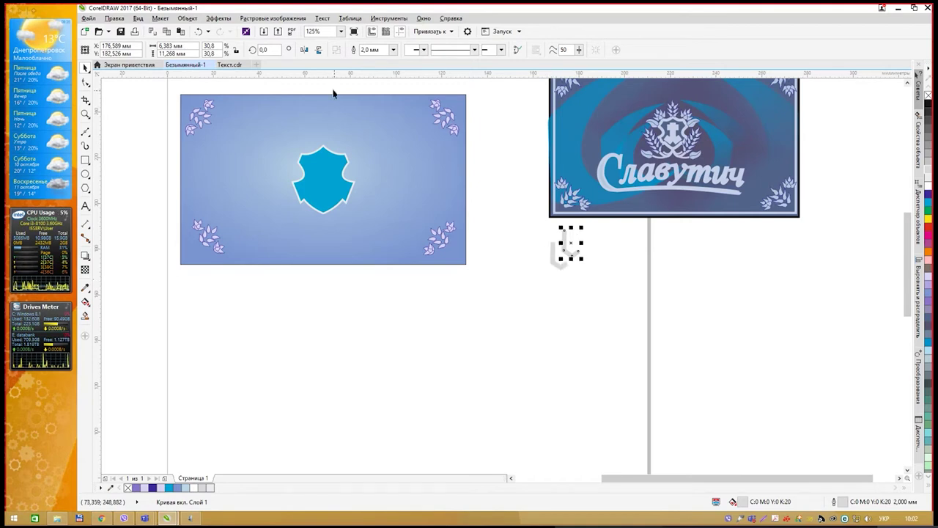
{"action": "left_click", "coordinate": [304, 49]}
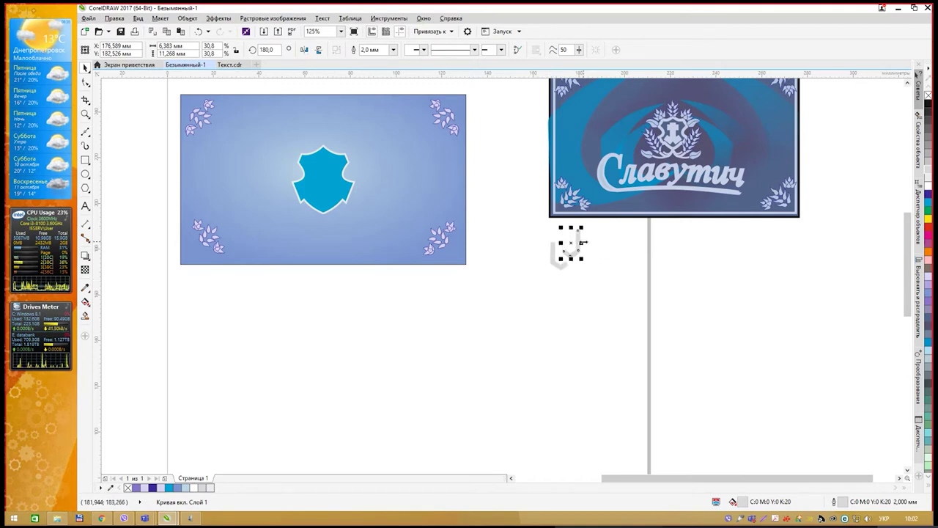
{"action": "left_click_drag", "start_coordinate": [578, 227], "coordinate": [555, 248]}
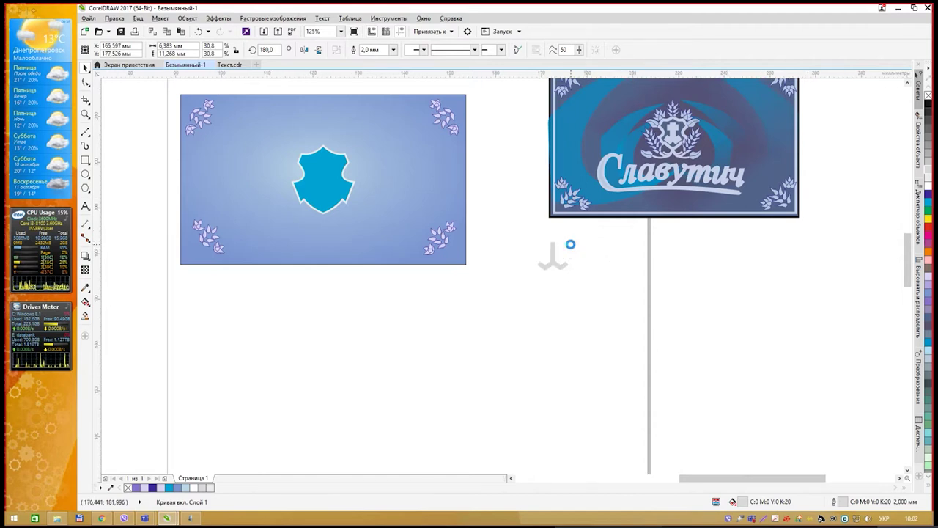
{"action": "scroll", "coordinate": [572, 249], "scroll_direction": "up", "scroll_amount": 2}
{"action": "scroll", "coordinate": [568, 251], "scroll_direction": "down", "scroll_amount": 2}
{"action": "left_click", "coordinate": [579, 252]}
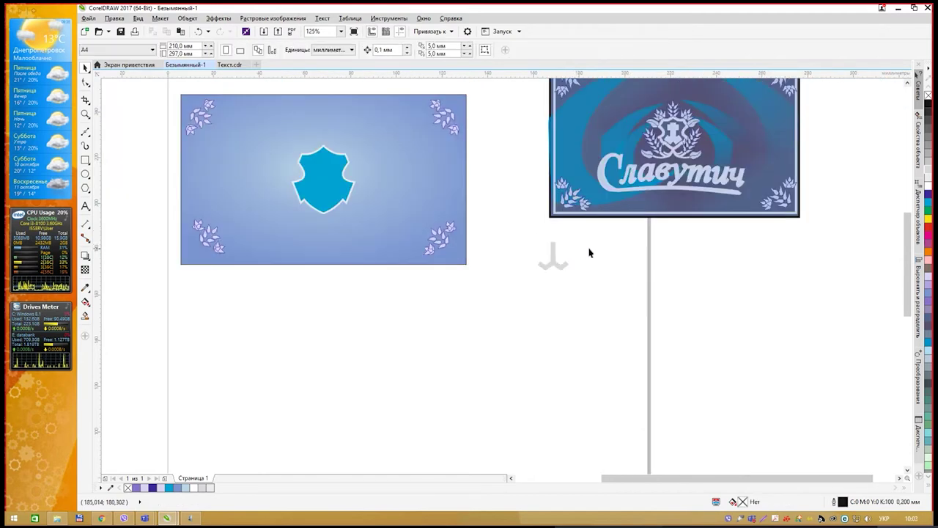
{"action": "scroll", "coordinate": [569, 246], "scroll_direction": "up", "scroll_amount": 2}
{"action": "scroll", "coordinate": [569, 244], "scroll_direction": "down", "scroll_amount": 2}
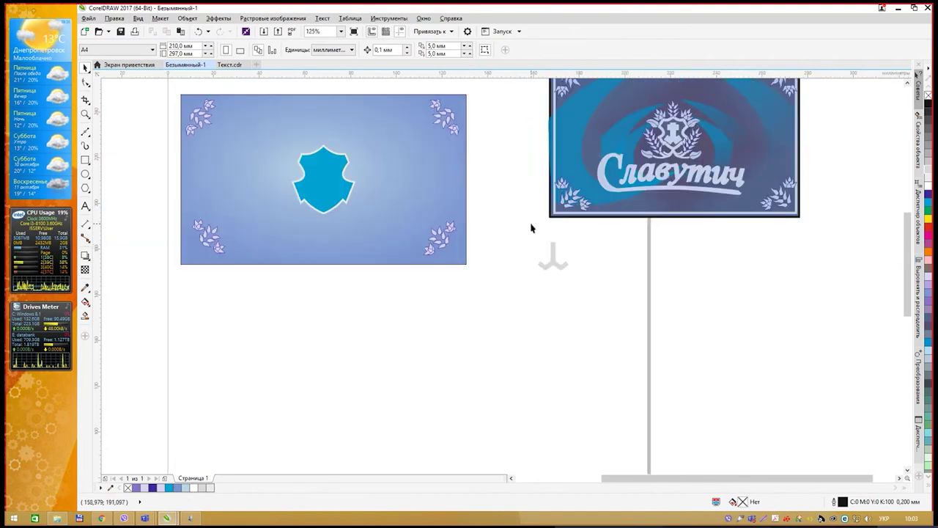
Draw a crossbar about 13 mm long over the anchor's stem, with a 2.5 mm outline in 20% black
{"action": "left_click", "coordinate": [85, 132]}
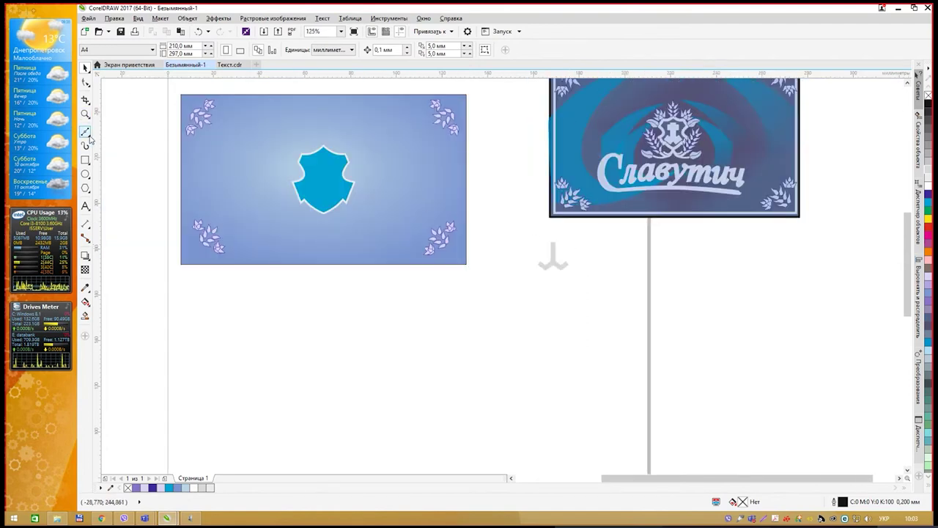
{"action": "left_click", "coordinate": [571, 248]}
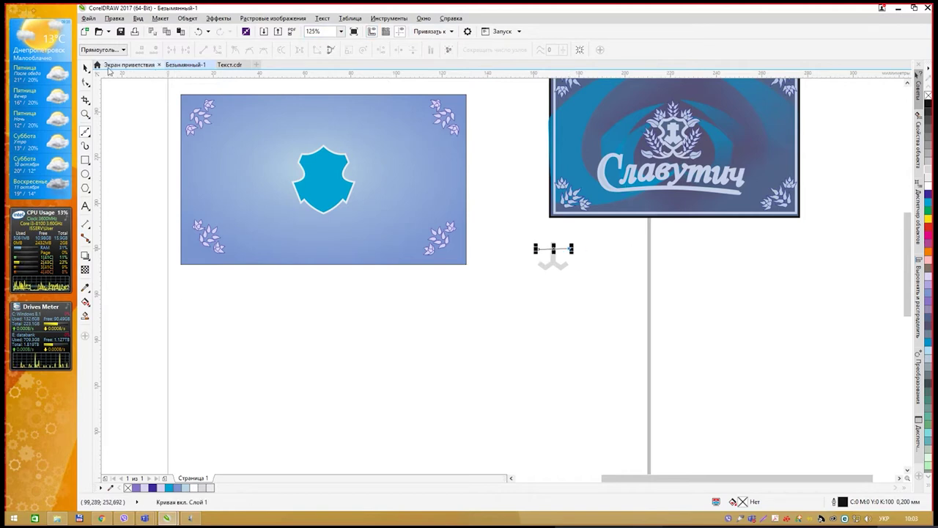
{"action": "left_click", "coordinate": [85, 67]}
{"action": "left_click", "coordinate": [393, 49]}
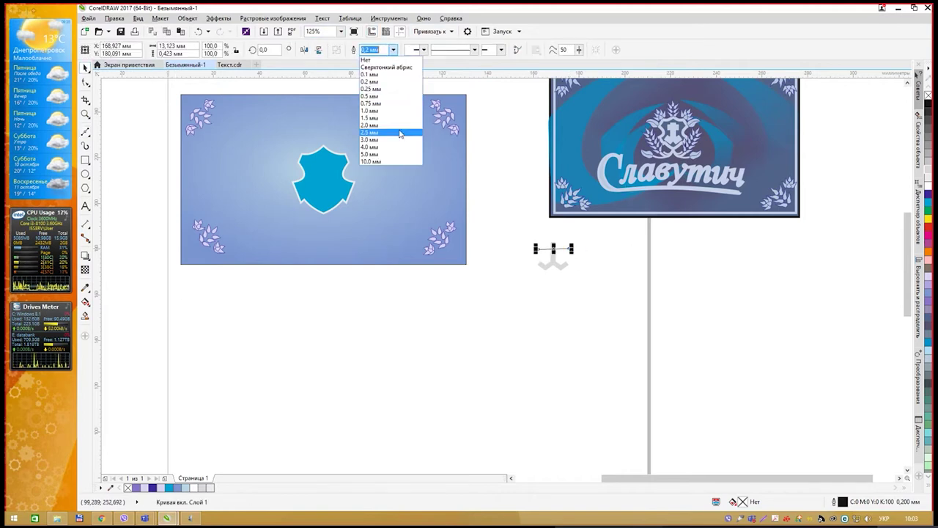
{"action": "left_click", "coordinate": [398, 132]}
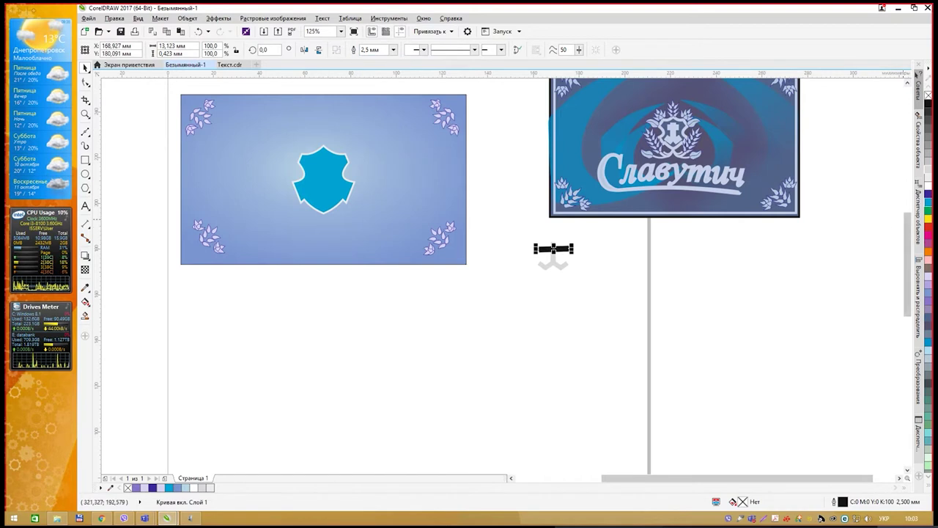
{"action": "right_click", "coordinate": [928, 172]}
{"action": "left_click", "coordinate": [609, 255]}
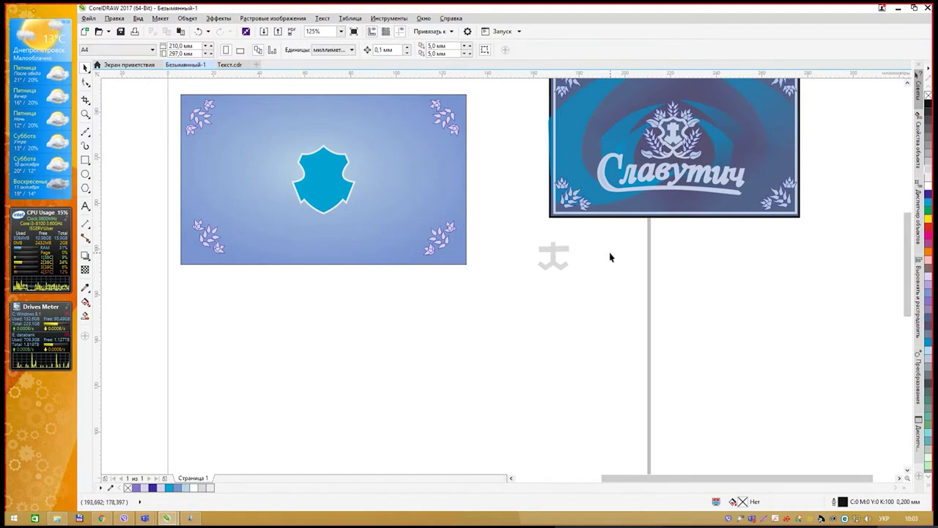
Shorten the anchor's crossbar from both ends to about 9.7 mm, keeping it centred on the stem
{"action": "left_click", "coordinate": [563, 248]}
{"action": "scroll", "coordinate": [563, 247], "scroll_direction": "up", "scroll_amount": 2}
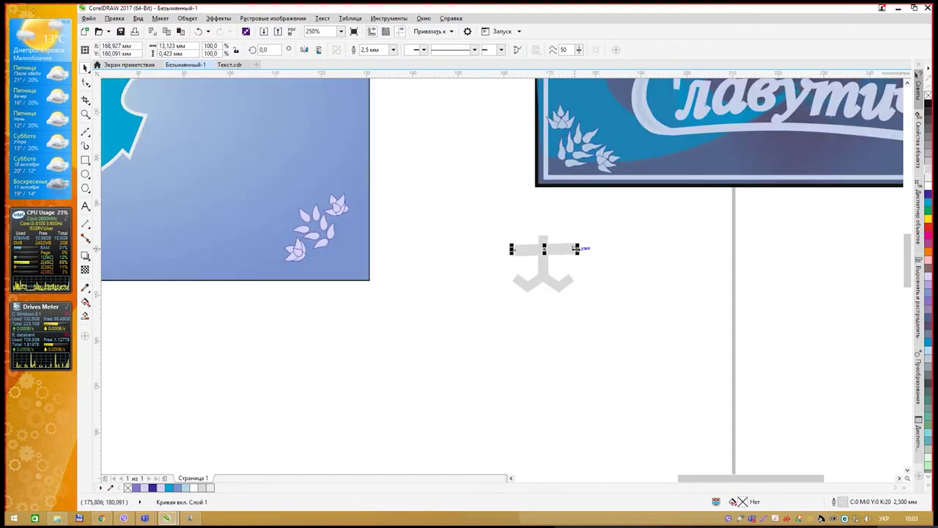
{"action": "left_click_drag", "start_coordinate": [576, 249], "coordinate": [570, 250]}
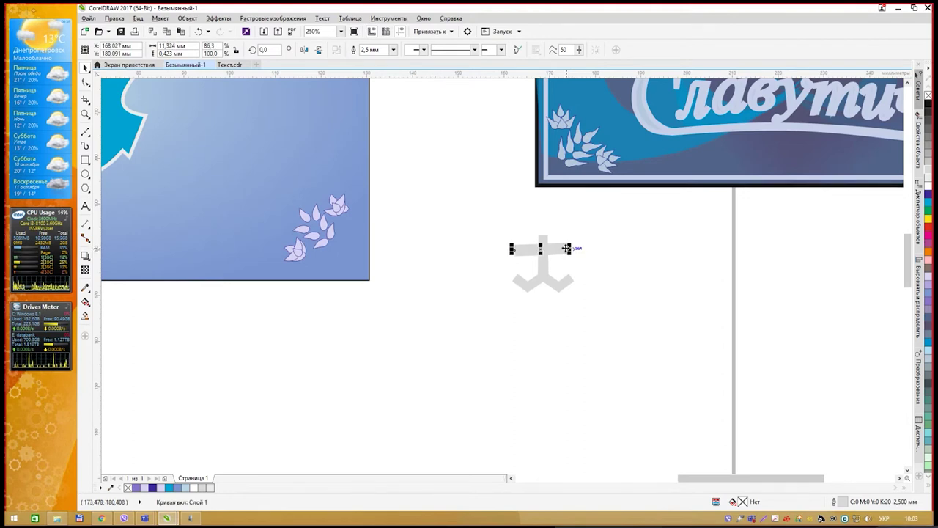
{"action": "key", "text": "F10"}
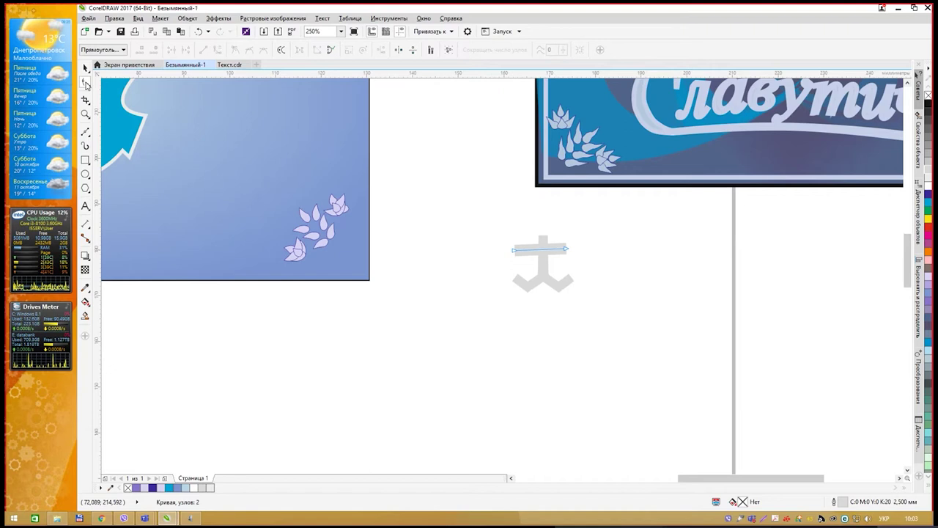
{"action": "left_click", "coordinate": [563, 250]}
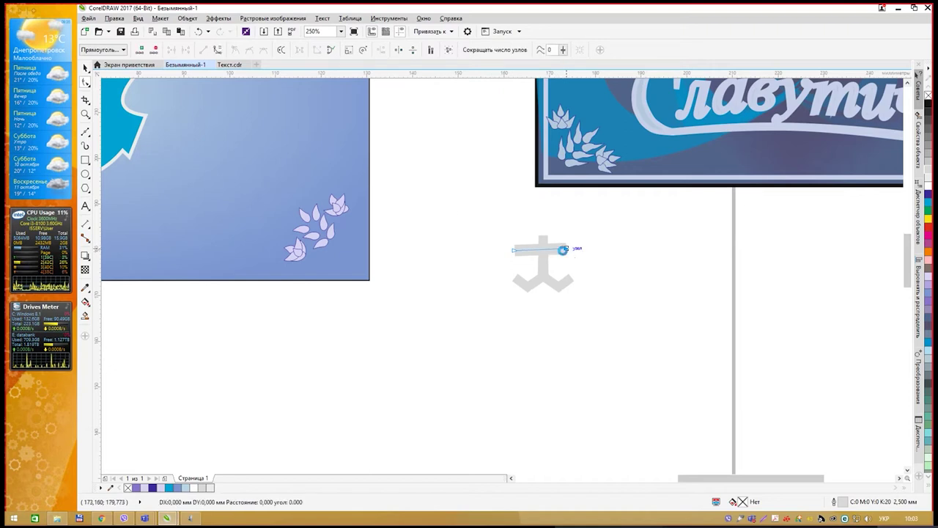
{"action": "left_click_drag", "start_coordinate": [514, 250], "coordinate": [522, 250]}
{"action": "key", "text": "space"}
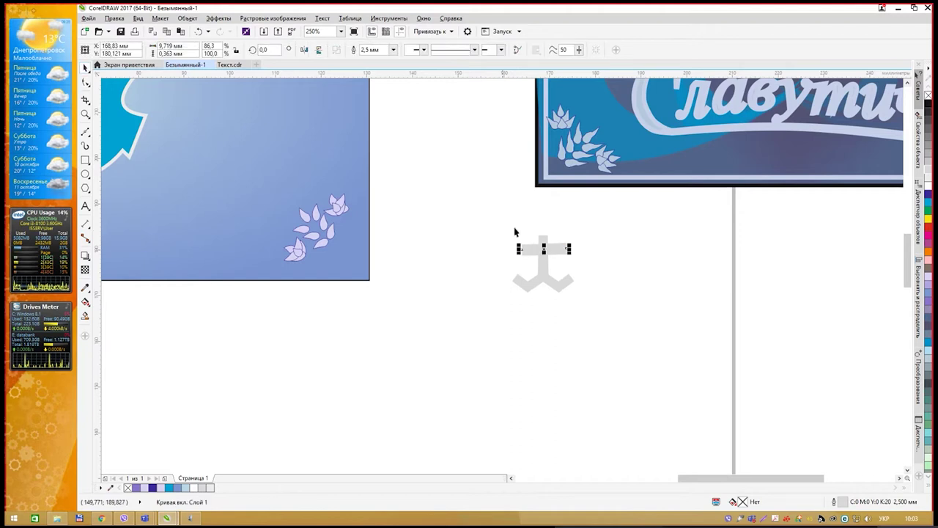
Group the three anchor strokes and place the group in the centre of the blue shield
{"action": "left_click_drag", "start_coordinate": [484, 215], "coordinate": [623, 337]}
{"action": "key", "text": "ctrl+g"}
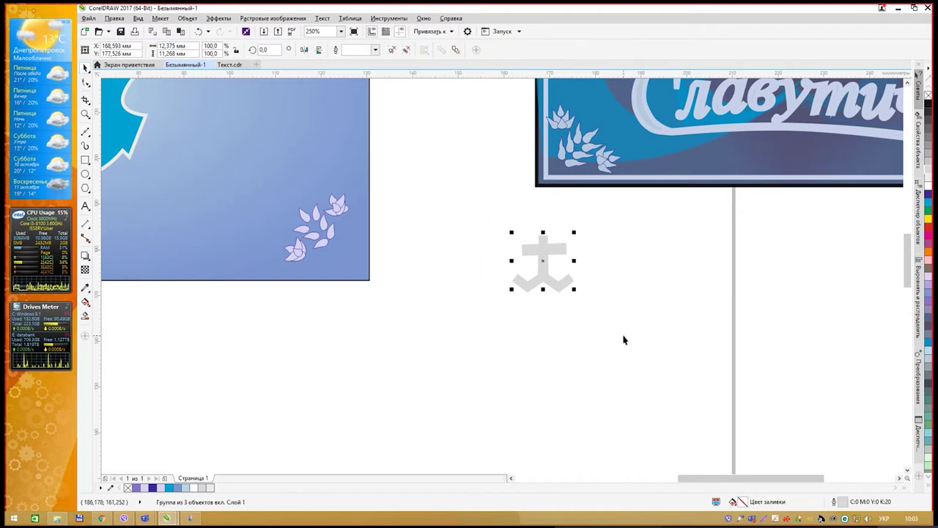
{"action": "scroll", "coordinate": [492, 225], "scroll_direction": "down", "scroll_amount": 2}
{"action": "left_click_drag", "start_coordinate": [463, 178], "coordinate": [527, 238]}
{"action": "left_click_drag", "start_coordinate": [570, 294], "coordinate": [344, 219]}
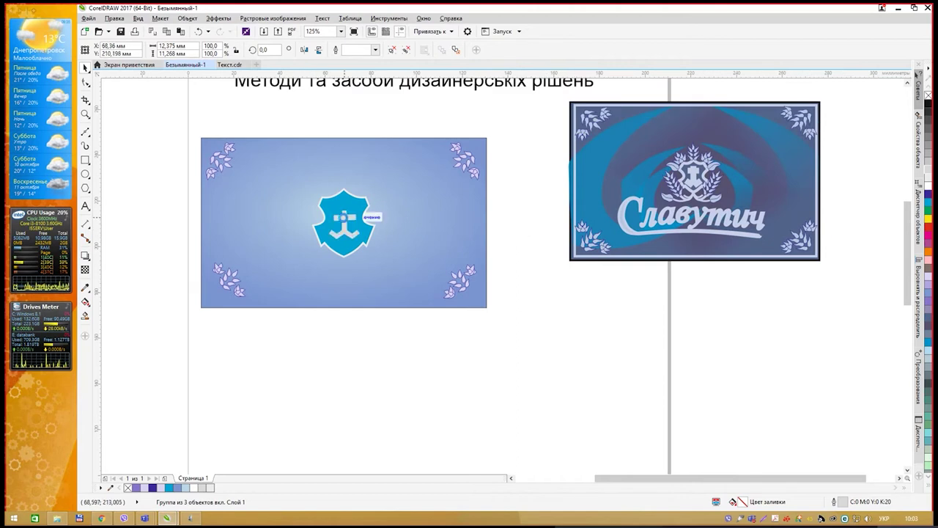
{"action": "left_click", "coordinate": [573, 359]}
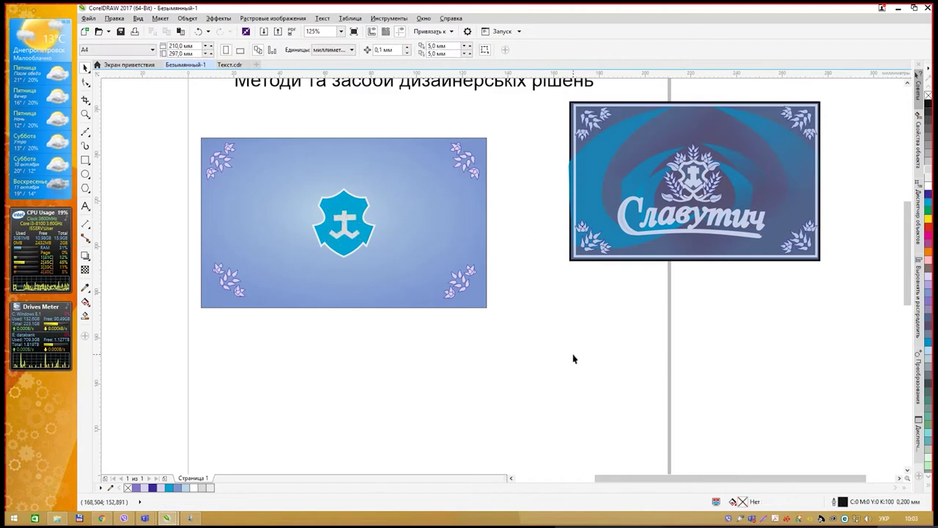
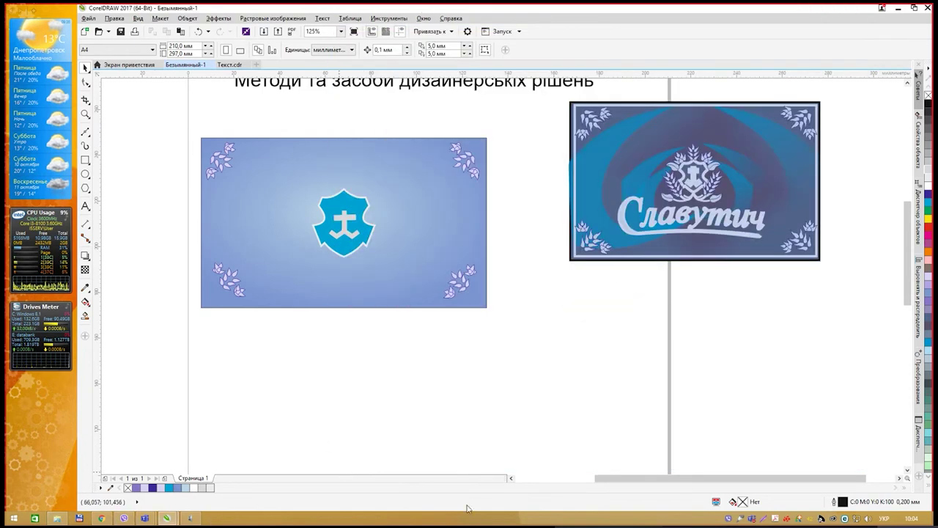
Switch to Microsoft Teams and download Текст1.cdr from the CorelDraw course files
{"action": "left_click", "coordinate": [753, 521]}
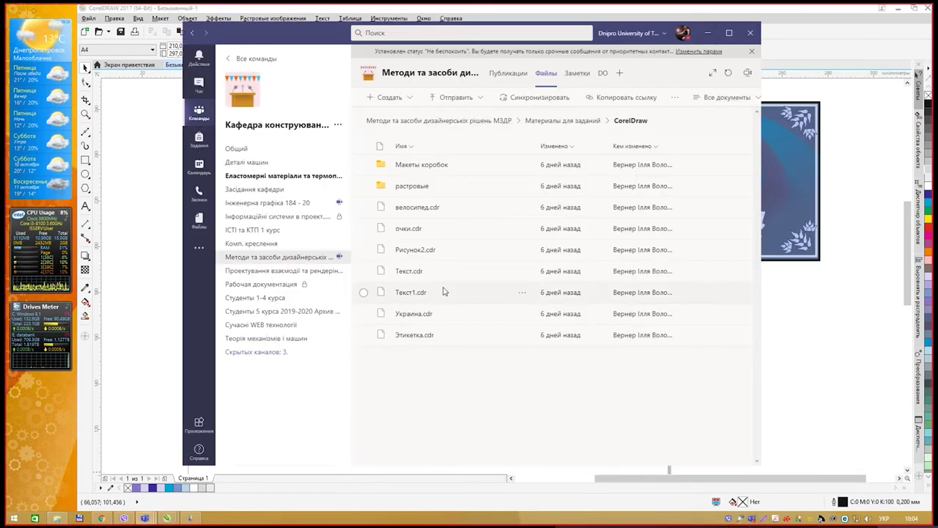
{"action": "left_click", "coordinate": [413, 292]}
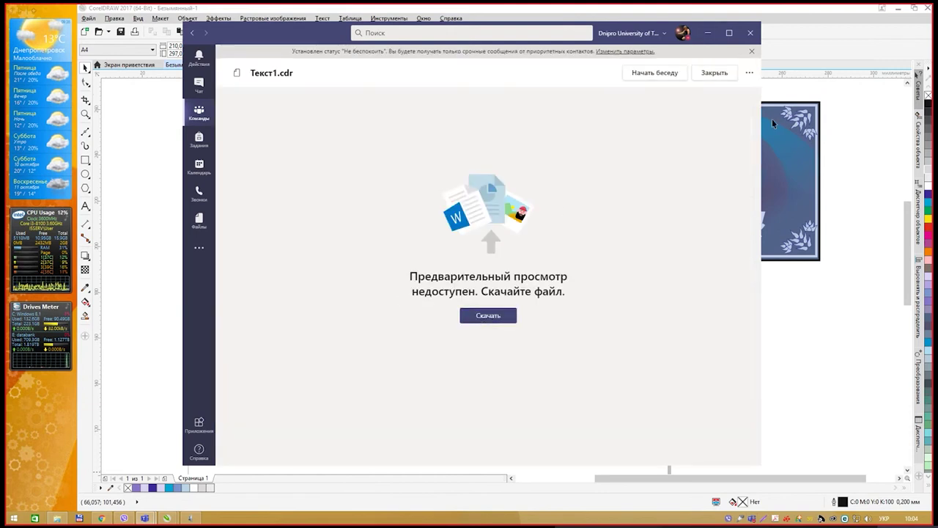
{"action": "left_click", "coordinate": [715, 72]}
{"action": "left_click", "coordinate": [707, 32]}
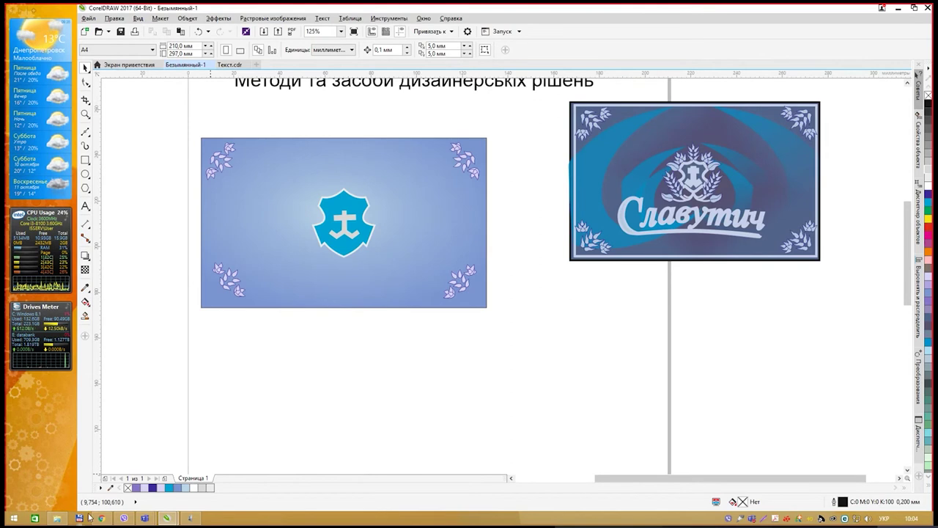
Open Текст1 from the Downloads folder in CorelDRAW, accepting the proposed PANOSE font substitution
{"action": "left_click", "coordinate": [56, 518]}
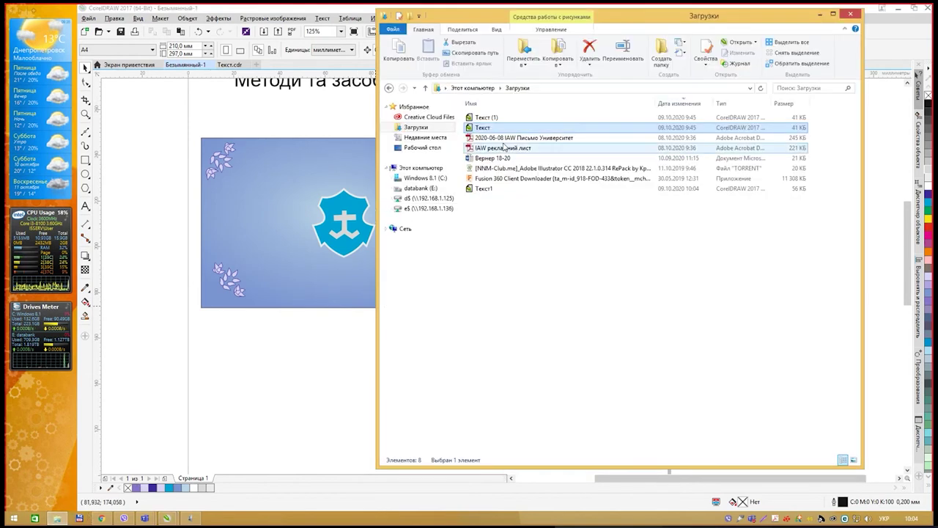
{"action": "double_click", "coordinate": [492, 189]}
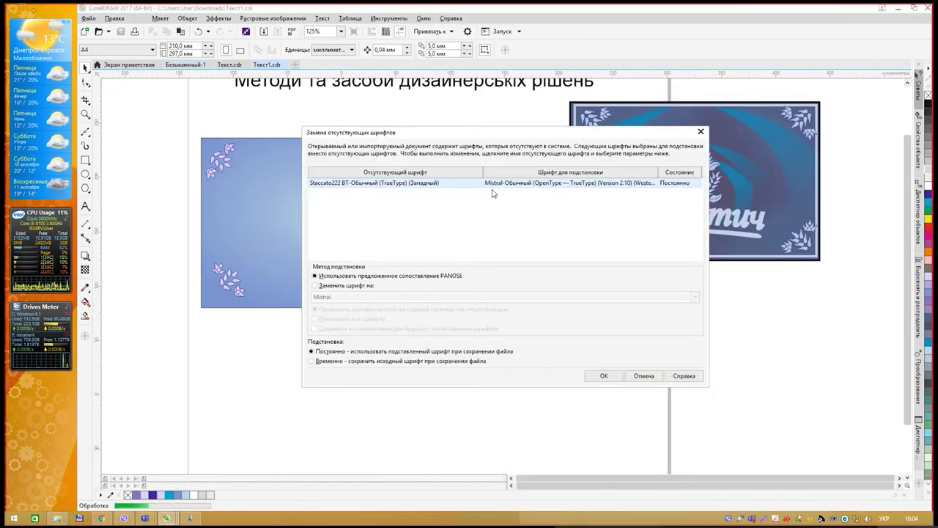
{"action": "left_click", "coordinate": [604, 375]}
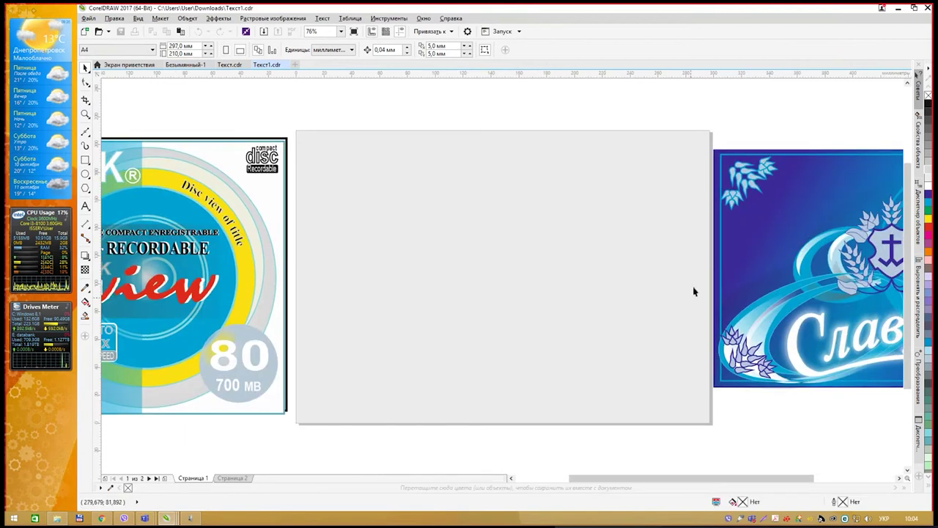
Examine the Славутич label in Текст1.cdr and compare it with the version in Текст.cdr
{"action": "left_click_drag", "start_coordinate": [784, 263], "coordinate": [440, 246]}
{"action": "left_click_drag", "start_coordinate": [540, 237], "coordinate": [525, 192]}
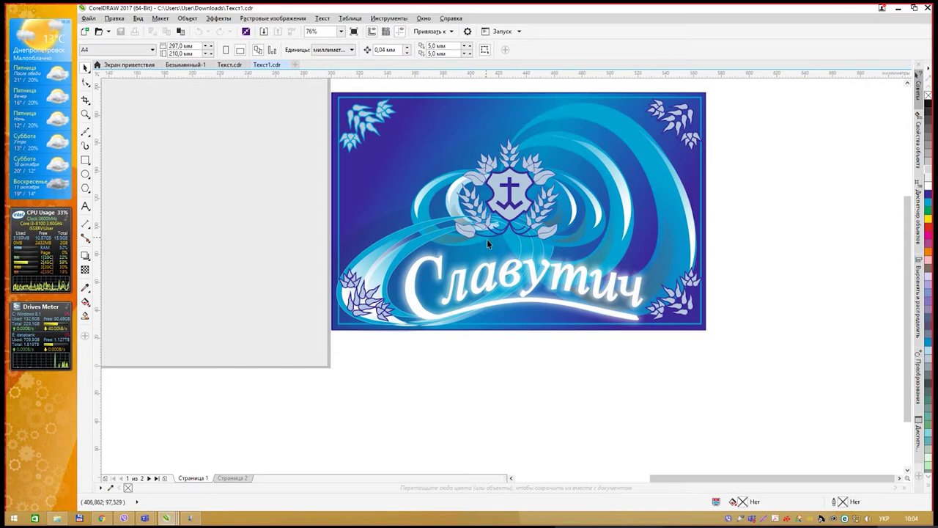
{"action": "left_click", "coordinate": [227, 64]}
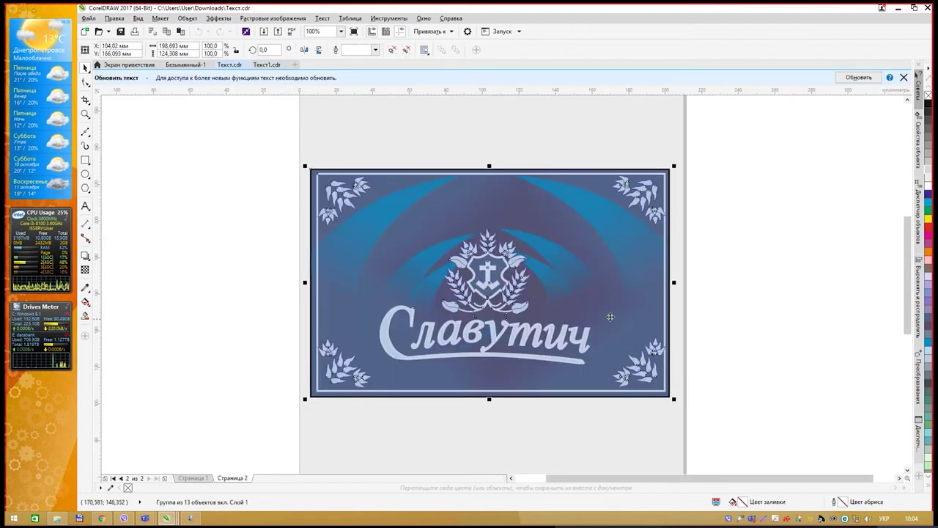
{"action": "left_click_drag", "start_coordinate": [418, 164], "coordinate": [643, 203]}
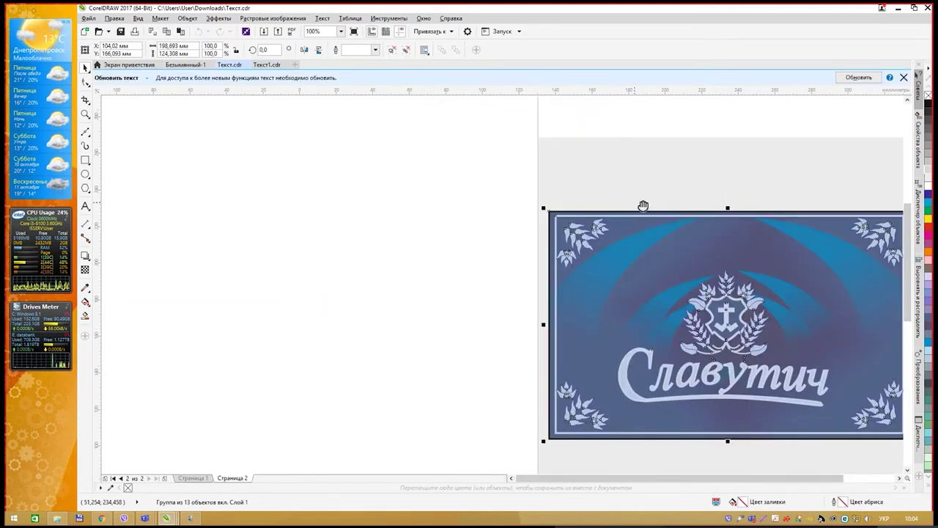
Copy the whole Славутич label from Текст1.cdr and paste it into the Безымянный-1 document
{"action": "left_click", "coordinate": [186, 65]}
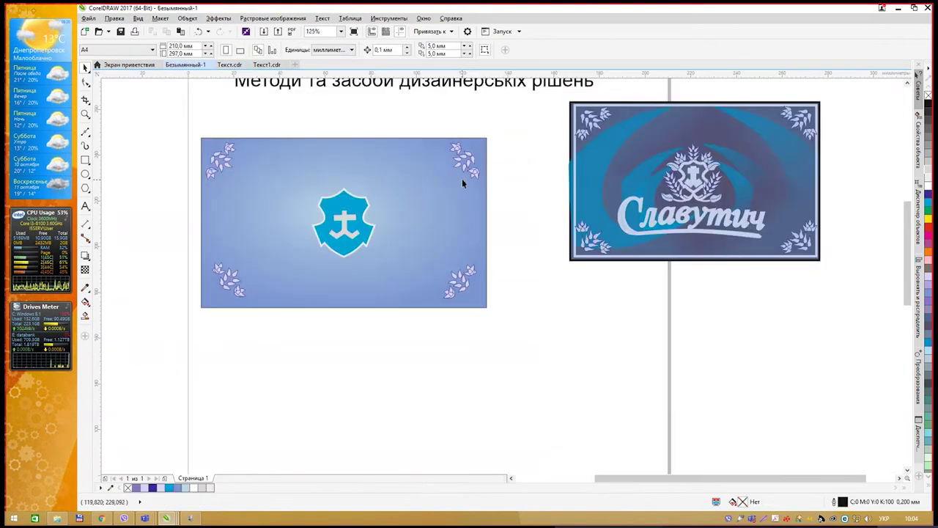
{"action": "left_click", "coordinate": [268, 65]}
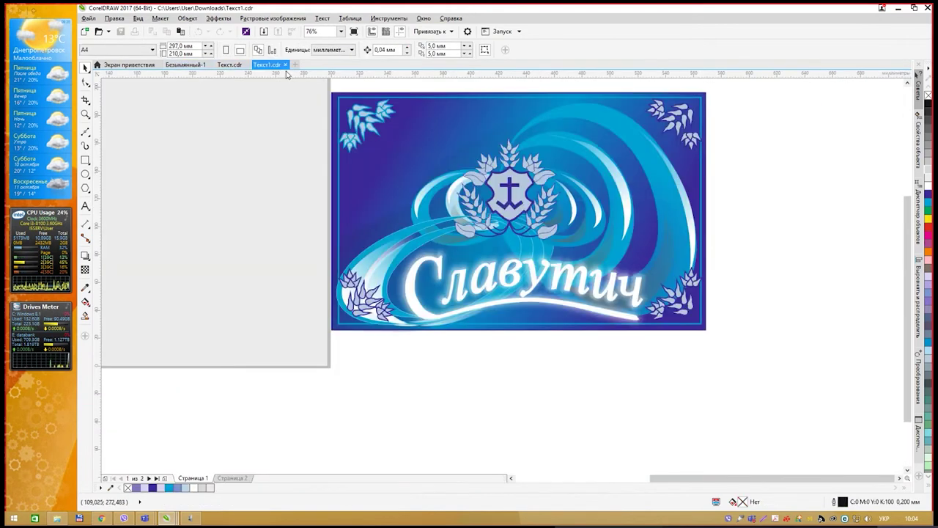
{"action": "left_click_drag", "start_coordinate": [269, 86], "coordinate": [693, 339]}
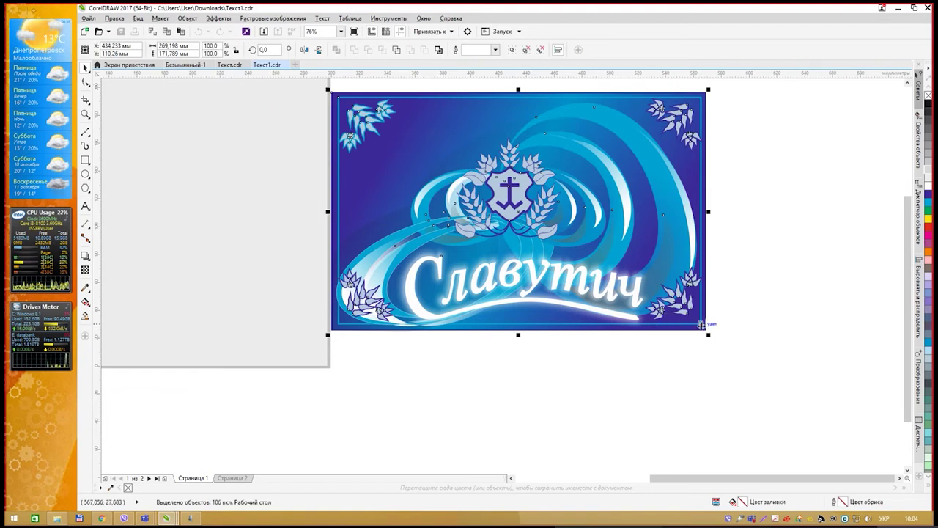
{"action": "left_click", "coordinate": [186, 64]}
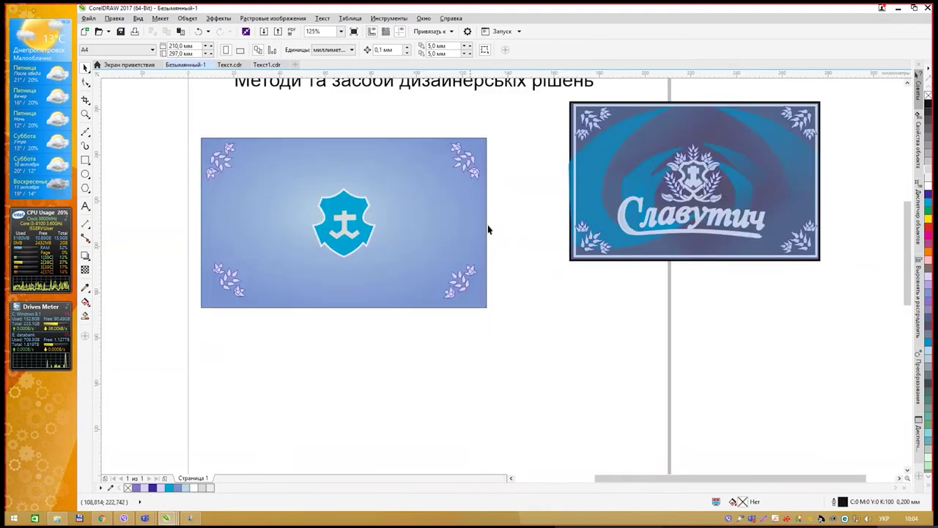
{"action": "key", "text": "ctrl+v"}
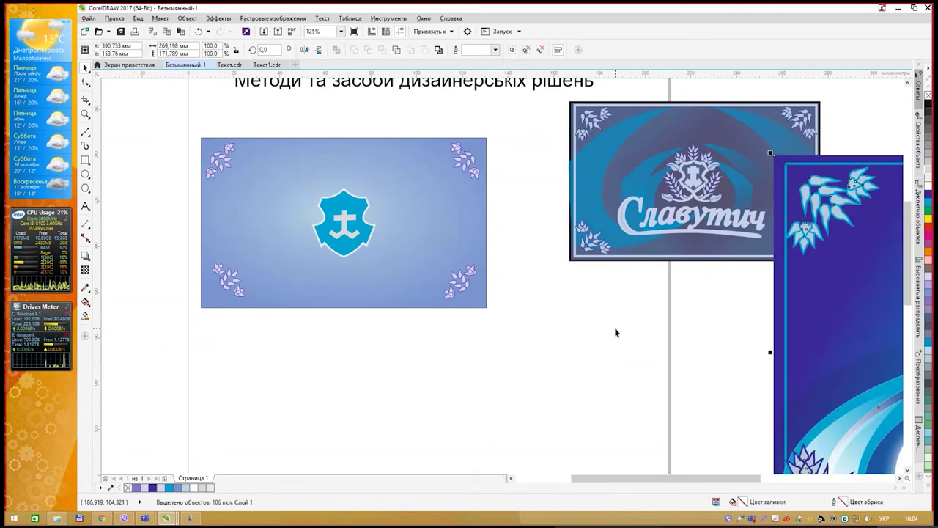
Scale the pasted label to about 126 × 81 mm and place it directly below the original reference picture
{"action": "scroll", "coordinate": [774, 244], "scroll_direction": "down", "scroll_amount": 5}
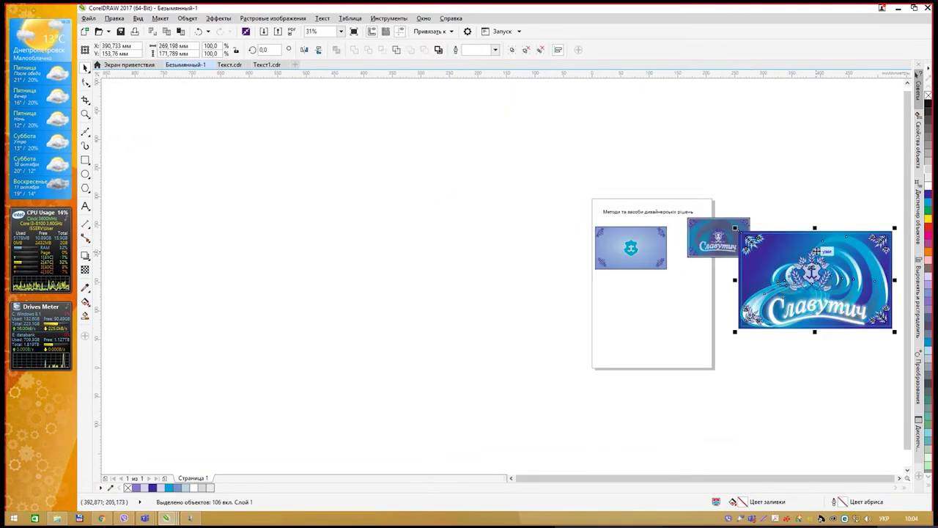
{"action": "left_click_drag", "start_coordinate": [860, 322], "coordinate": [726, 302]}
{"action": "scroll", "coordinate": [670, 253], "scroll_direction": "up", "scroll_amount": 2}
{"action": "scroll", "coordinate": [670, 252], "scroll_direction": "up", "scroll_amount": 3}
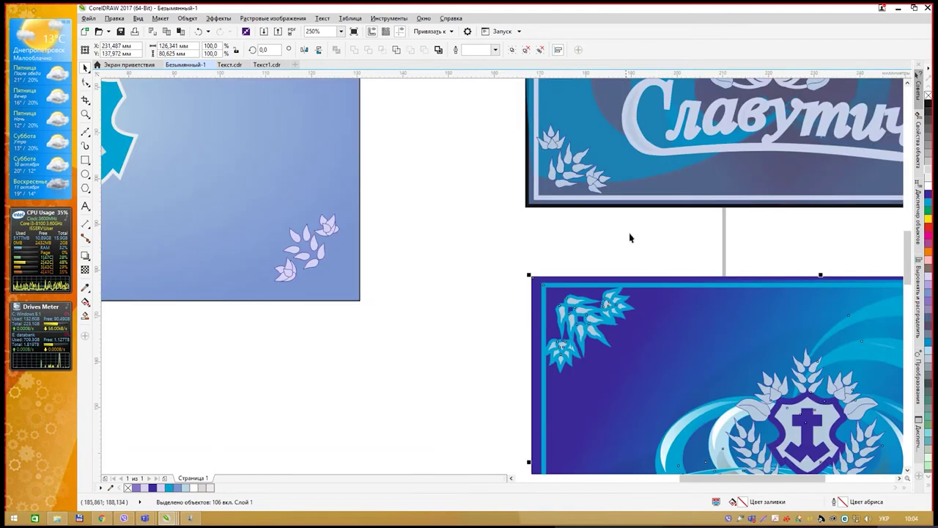
{"action": "scroll", "coordinate": [635, 235], "scroll_direction": "down", "scroll_amount": 3}
{"action": "left_click_drag", "start_coordinate": [584, 228], "coordinate": [555, 183]}
{"action": "scroll", "coordinate": [513, 230], "scroll_direction": "up", "scroll_amount": 2}
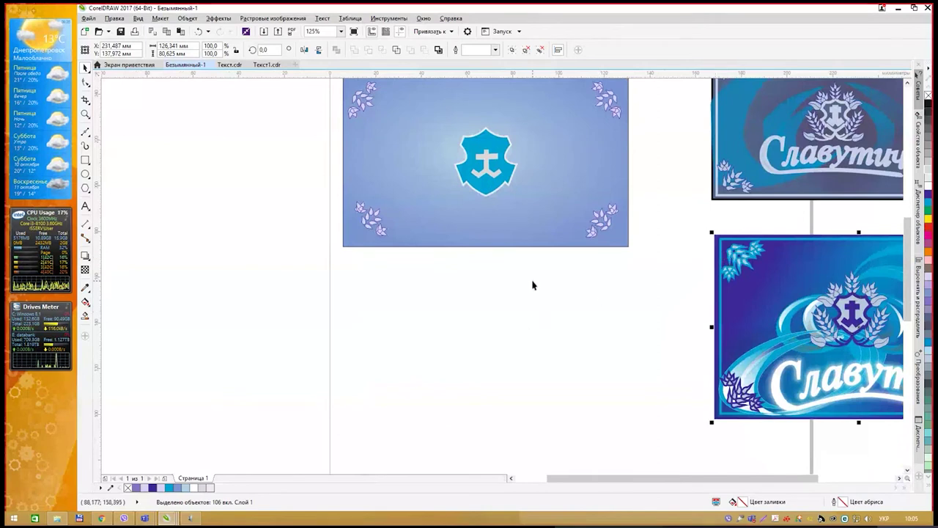
{"action": "left_click_drag", "start_coordinate": [677, 189], "coordinate": [663, 220]}
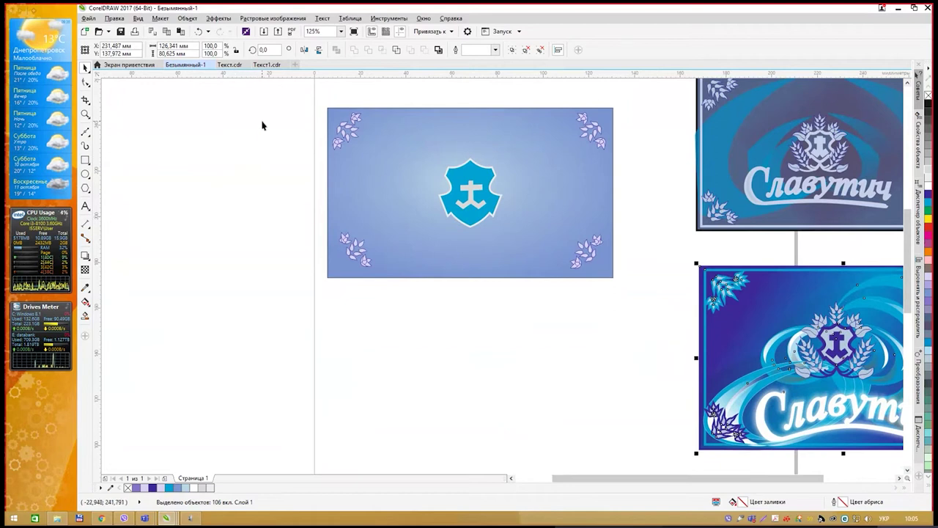
Draw an ellipse about 88 × 81 mm below the light-blue label background and fill it with cyan
{"action": "left_click", "coordinate": [86, 174]}
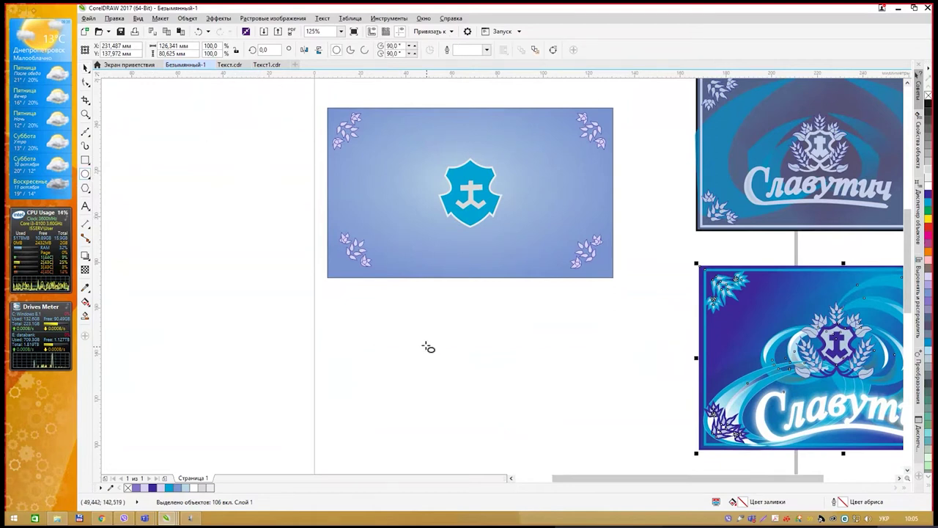
{"action": "left_click_drag", "start_coordinate": [400, 316], "coordinate": [569, 464]}
{"action": "scroll", "coordinate": [582, 281], "scroll_direction": "down", "scroll_amount": 3}
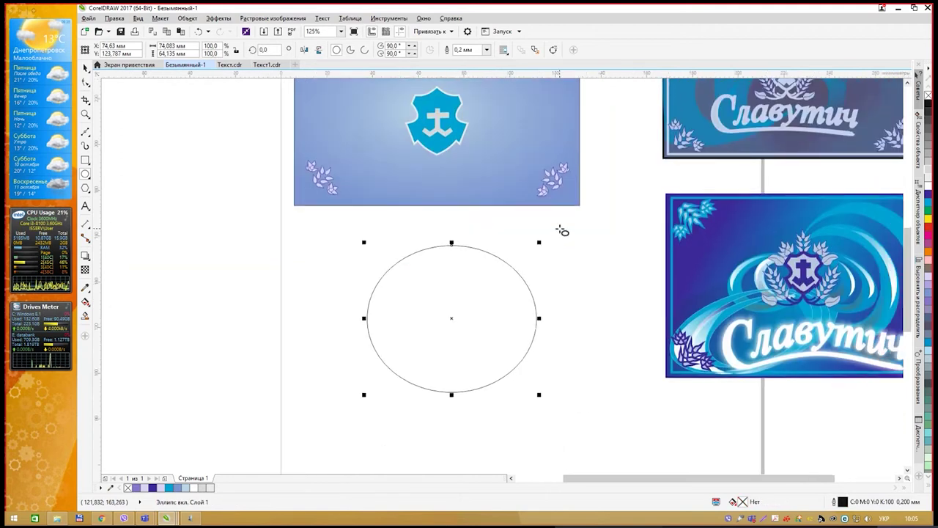
{"action": "scroll", "coordinate": [542, 220], "scroll_direction": "right", "scroll_amount": 1}
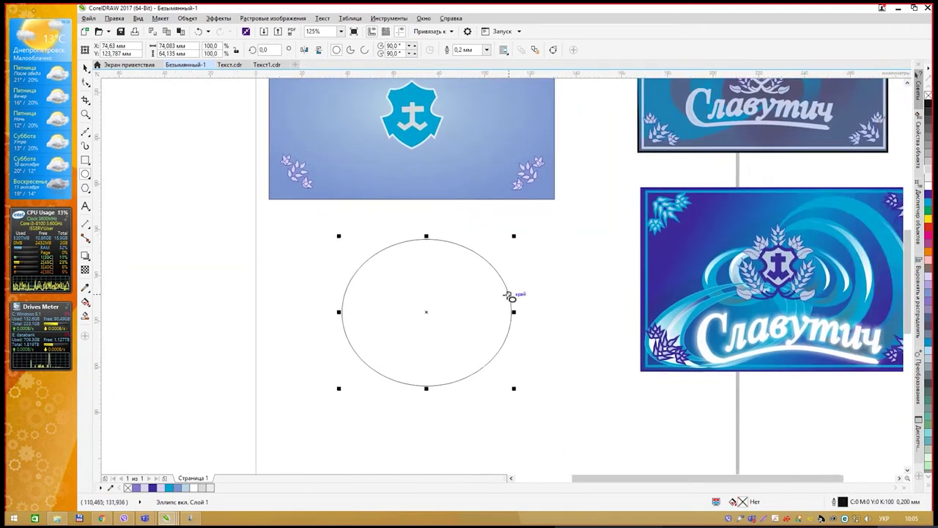
{"action": "left_click_drag", "start_coordinate": [514, 390], "coordinate": [545, 415]}
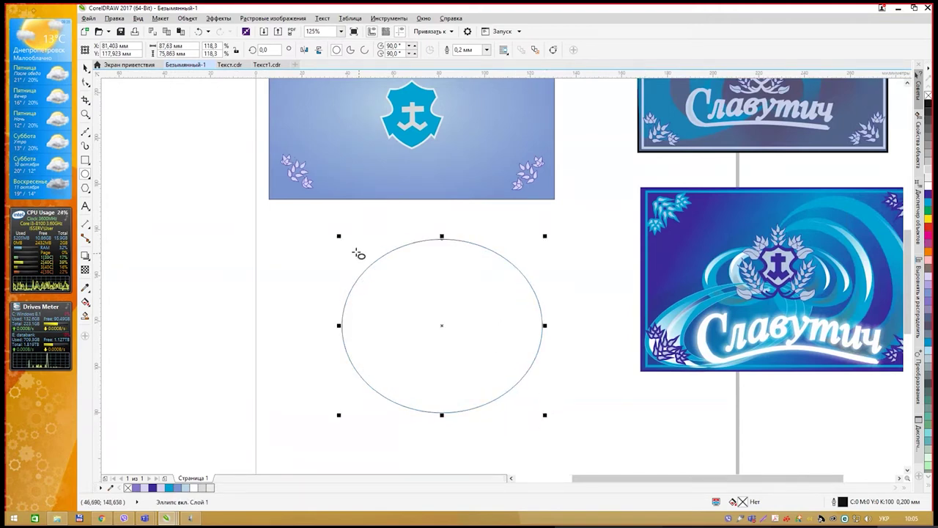
{"action": "left_click_drag", "start_coordinate": [441, 237], "coordinate": [442, 224]}
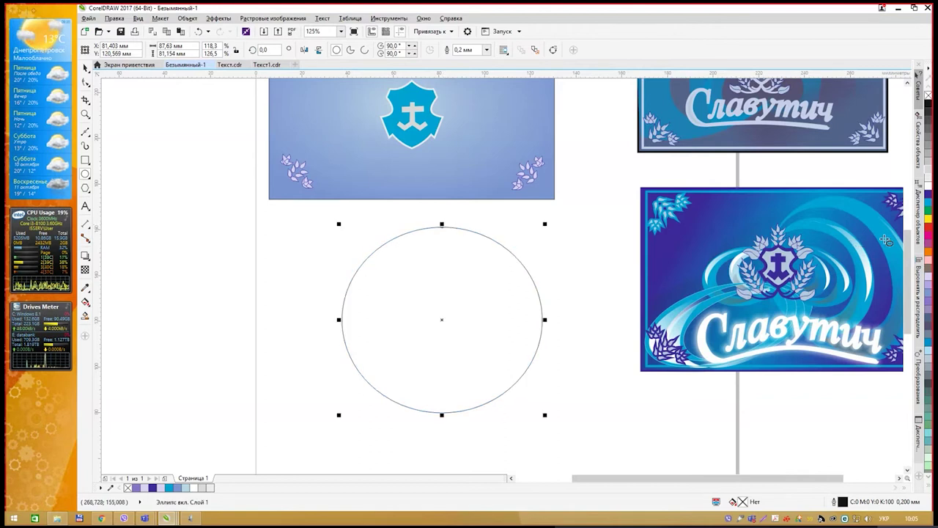
{"action": "left_click", "coordinate": [929, 208]}
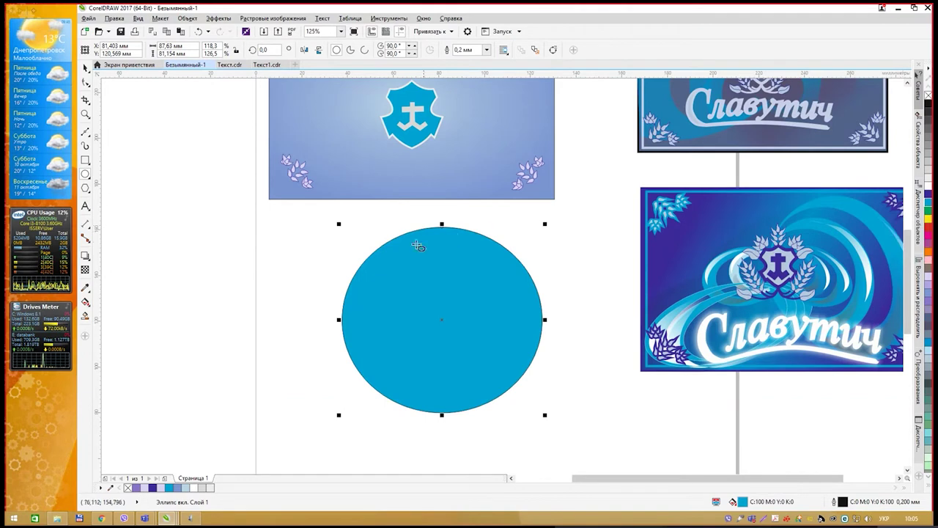
Duplicate the cyan ellipse, shrink the copy to about 66 × 59 mm and position it inside the original, slightly below centre
{"action": "key", "text": "ctrl+d"}
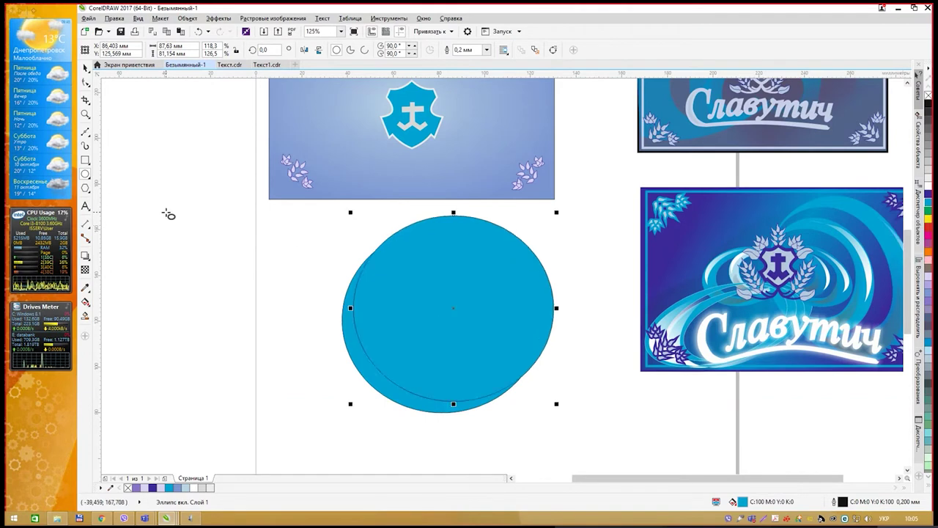
{"action": "left_click_drag", "start_coordinate": [557, 213], "coordinate": [515, 252]}
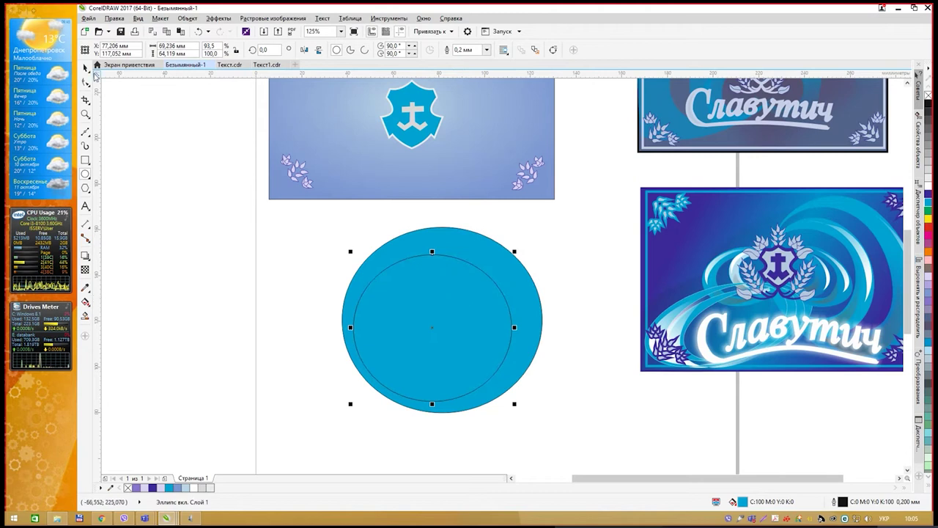
{"action": "left_click_drag", "start_coordinate": [430, 302], "coordinate": [437, 298]}
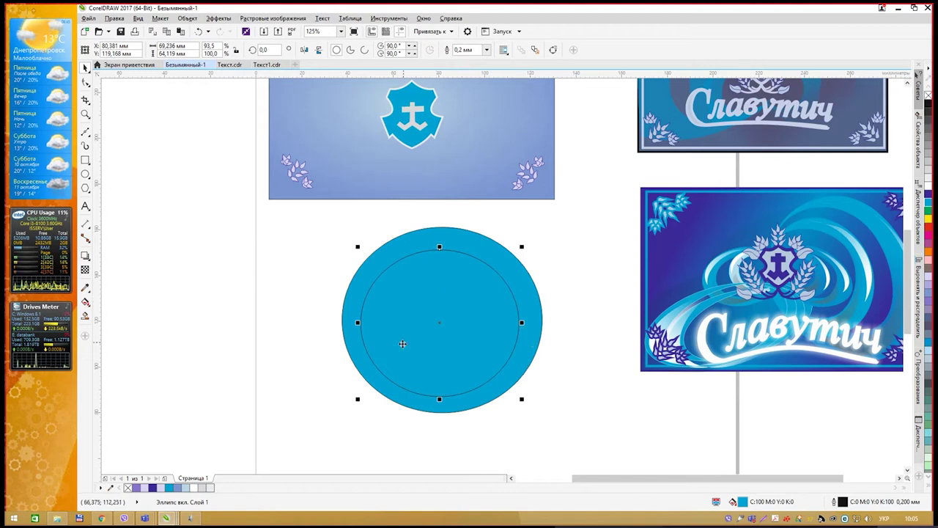
{"action": "left_click_drag", "start_coordinate": [439, 247], "coordinate": [439, 259]}
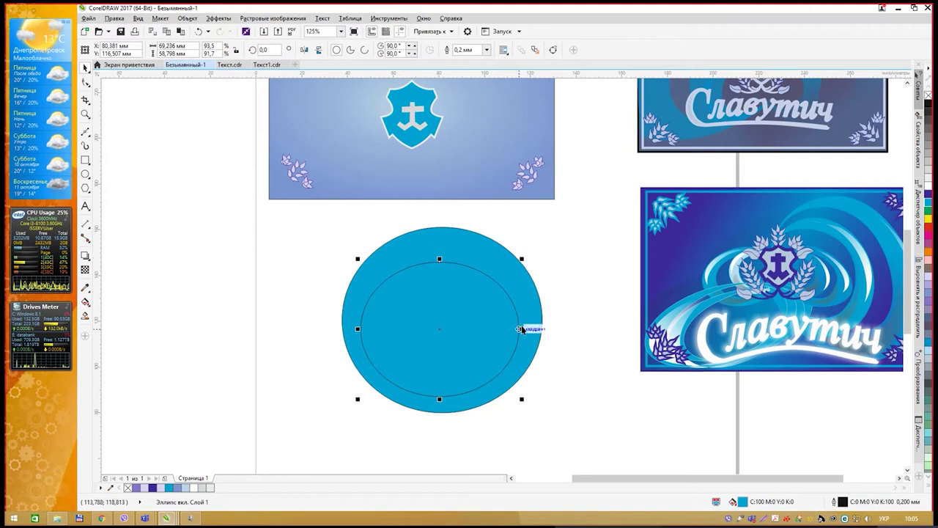
{"action": "left_click_drag", "start_coordinate": [521, 329], "coordinate": [515, 329]}
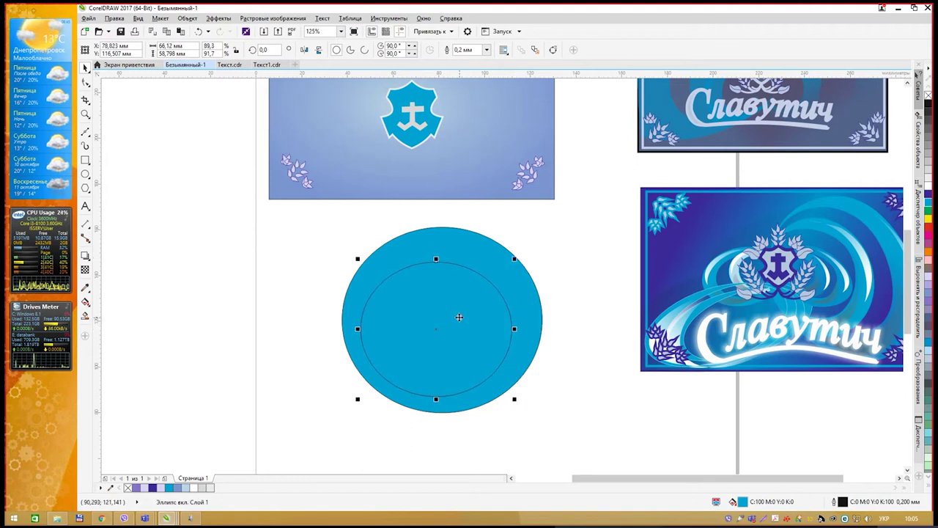
{"action": "left_click_drag", "start_coordinate": [459, 316], "coordinate": [459, 315]}
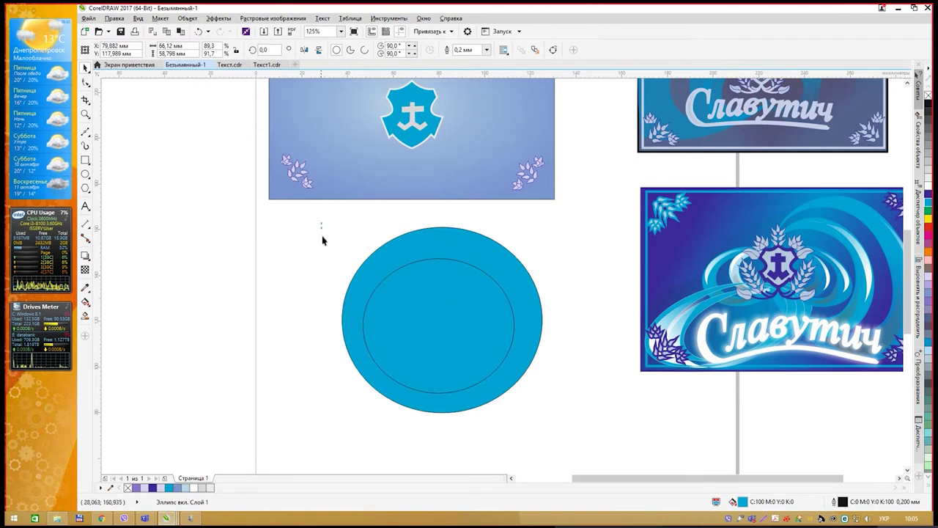
Cut the small ellipse out of the large one to form a ring and delete the leftover small ellipse
{"action": "left_click_drag", "start_coordinate": [322, 236], "coordinate": [553, 421]}
{"action": "key", "text": "ctrl+l"}
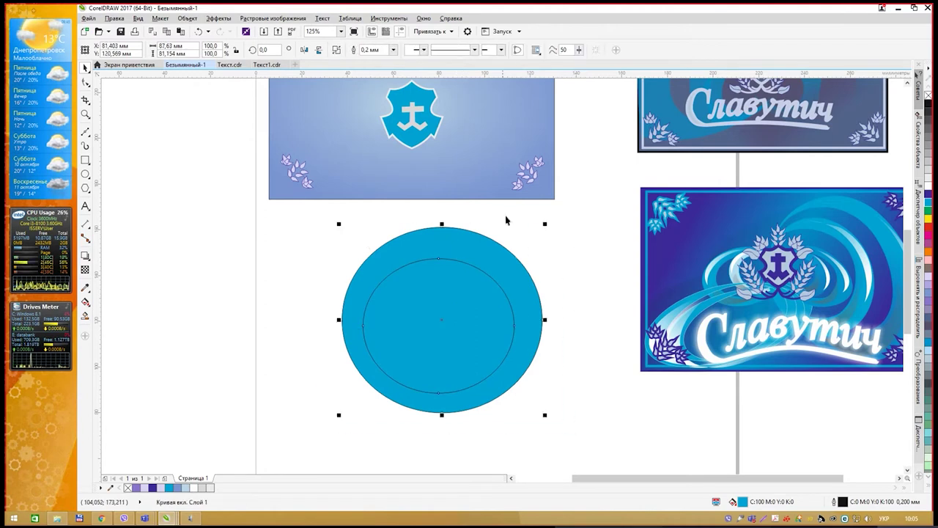
{"action": "key", "text": "F7"}
{"action": "left_click_drag", "start_coordinate": [121, 288], "coordinate": [278, 428]}
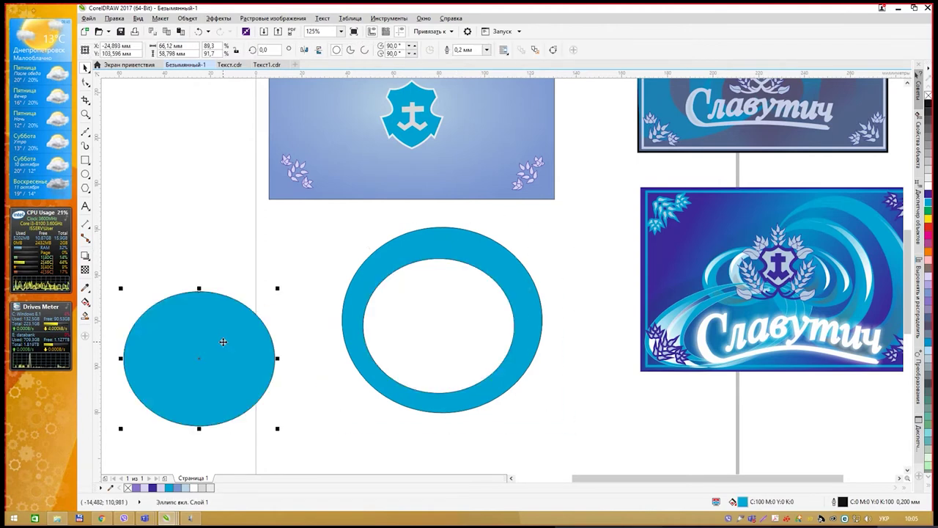
{"action": "key", "text": "Delete"}
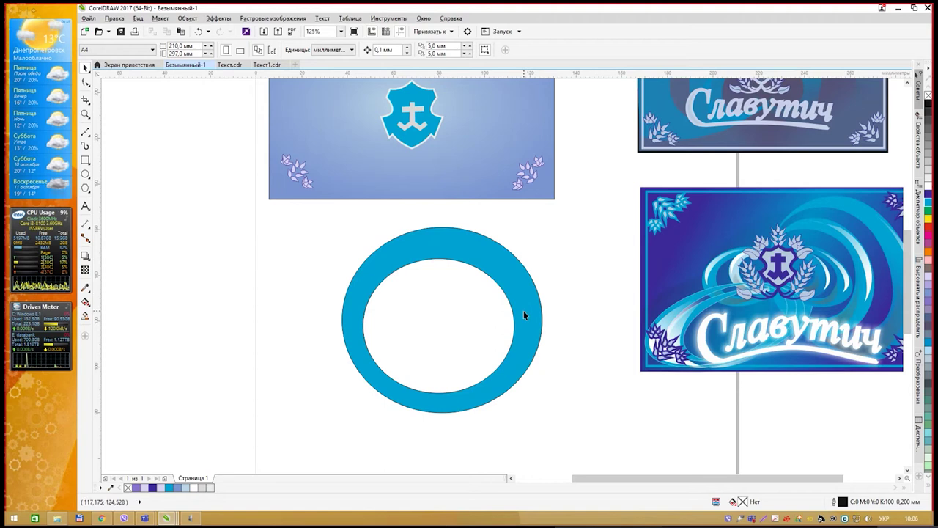
Duplicate the cyan ring and place the copy to the left of the original
{"action": "left_click", "coordinate": [521, 290]}
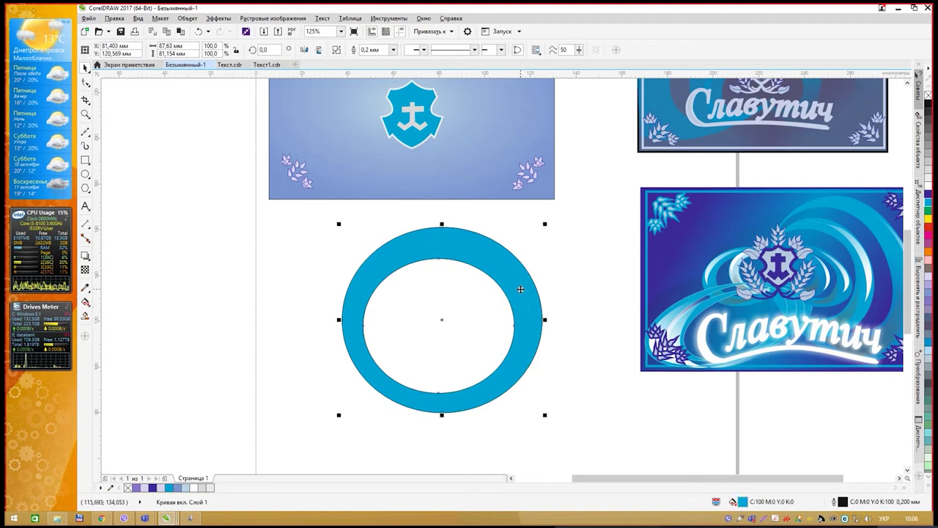
{"action": "key", "text": "ctrl+d"}
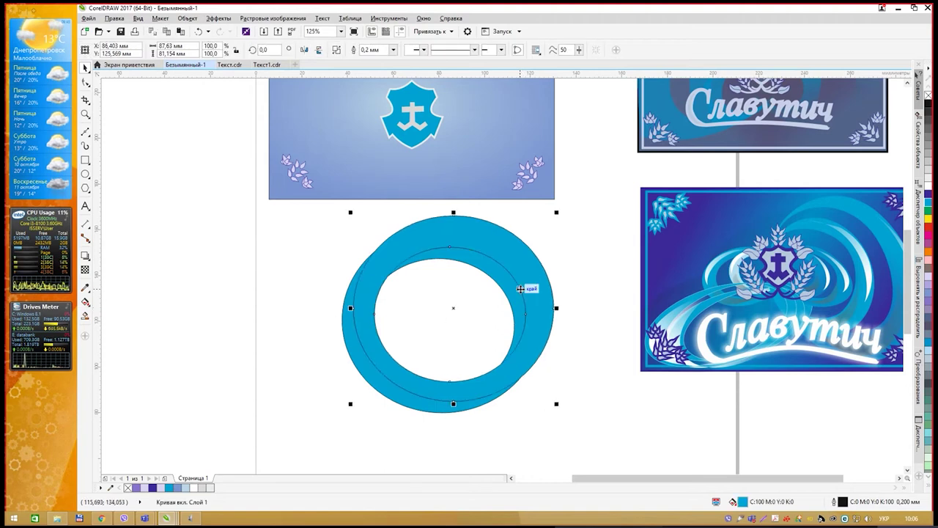
{"action": "left_click_drag", "start_coordinate": [507, 258], "coordinate": [285, 269]}
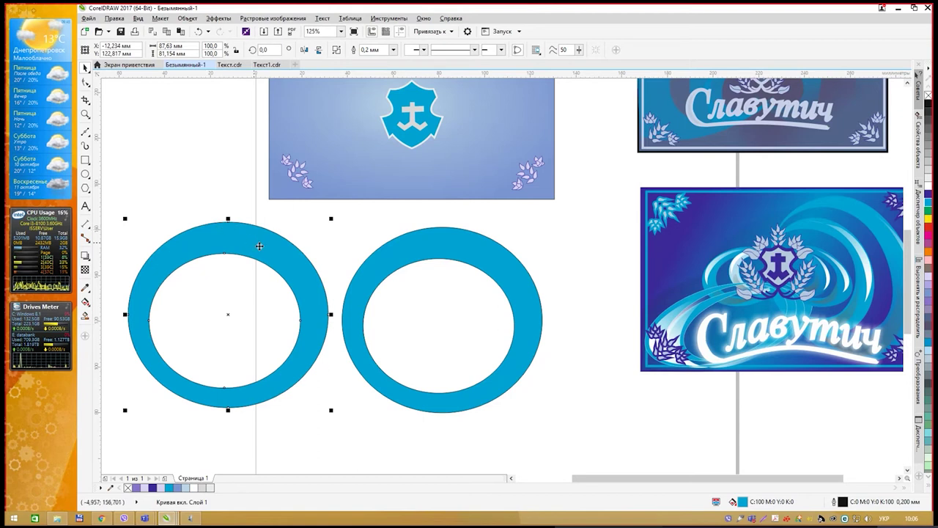
{"action": "left_click_drag", "start_coordinate": [250, 249], "coordinate": [308, 259]}
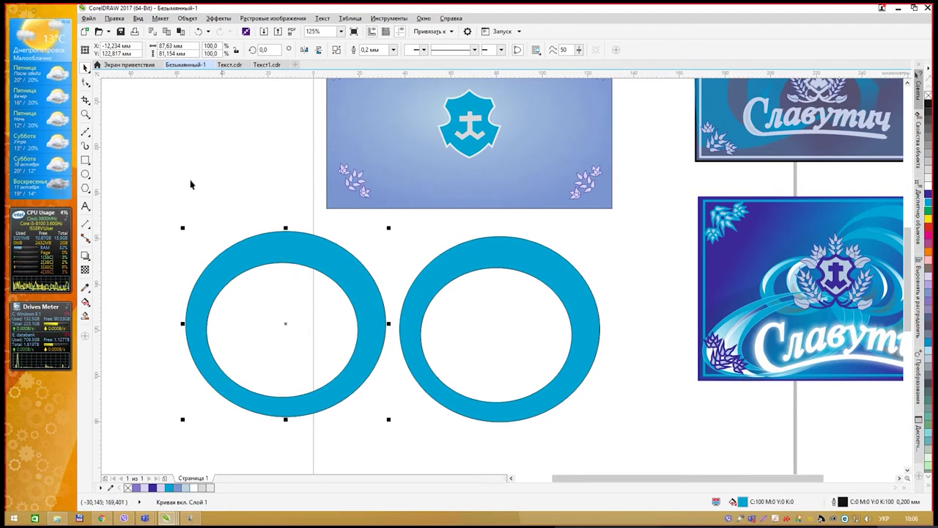
Break the left ring's inner and outer outlines apart at their top nodes
{"action": "key", "text": "F10"}
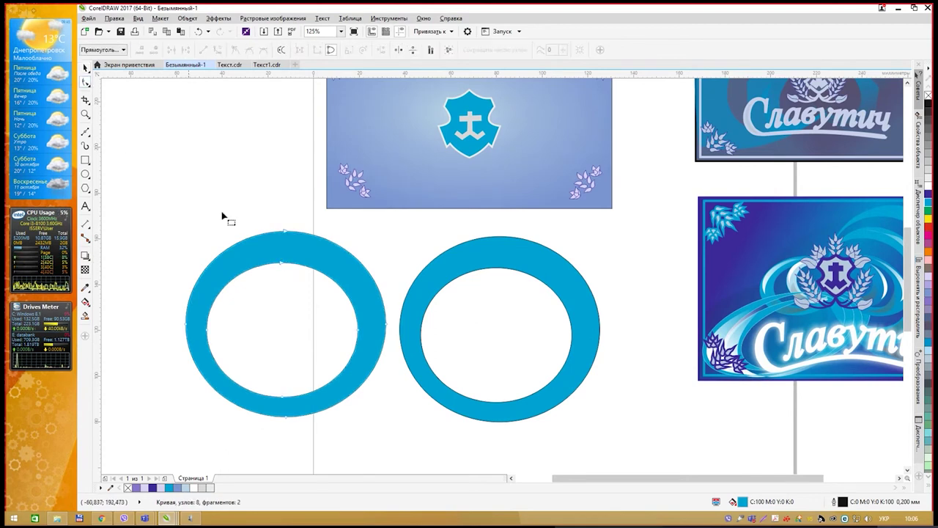
{"action": "left_click", "coordinate": [282, 265]}
{"action": "right_click", "coordinate": [281, 264]}
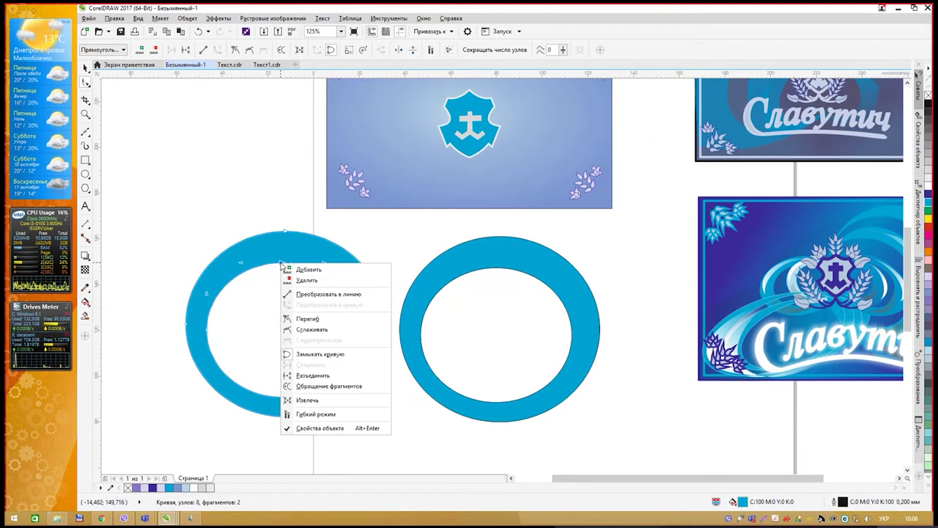
{"action": "left_click", "coordinate": [323, 376]}
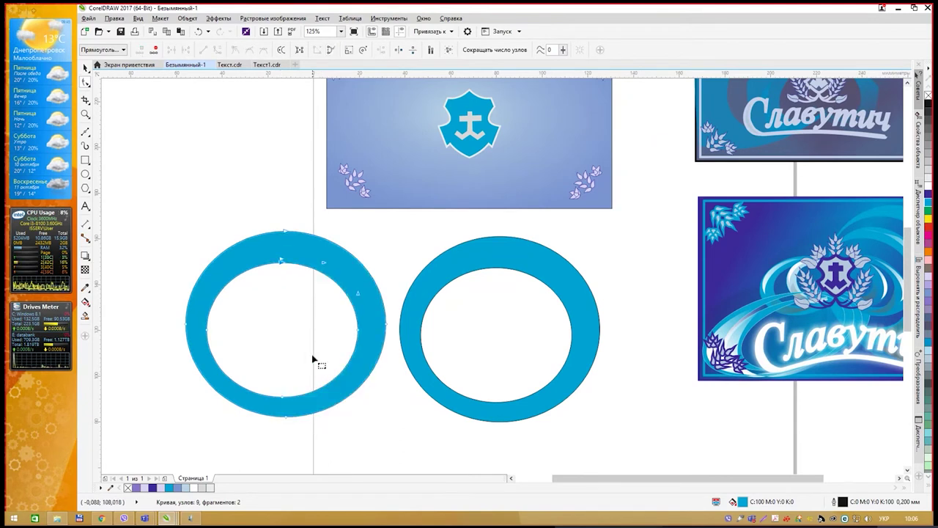
{"action": "left_click", "coordinate": [284, 234]}
{"action": "right_click", "coordinate": [284, 233]}
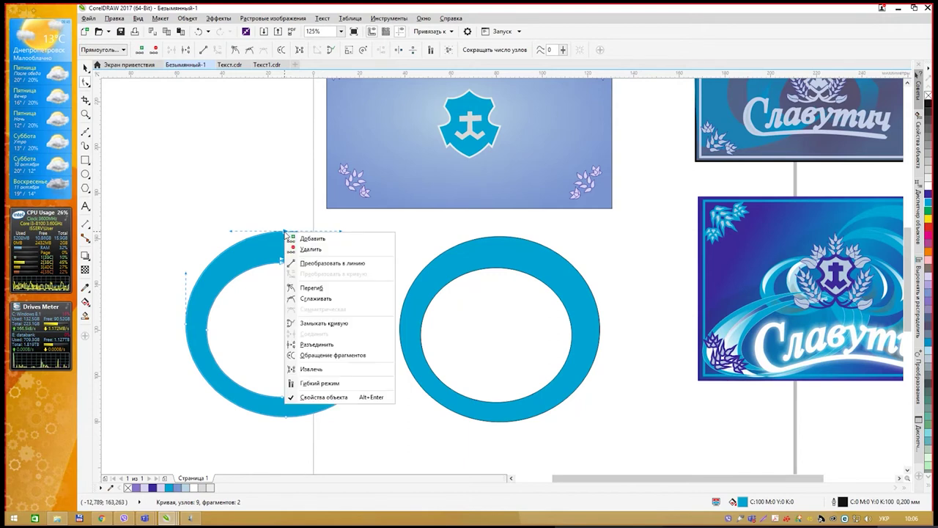
{"action": "left_click", "coordinate": [317, 344]}
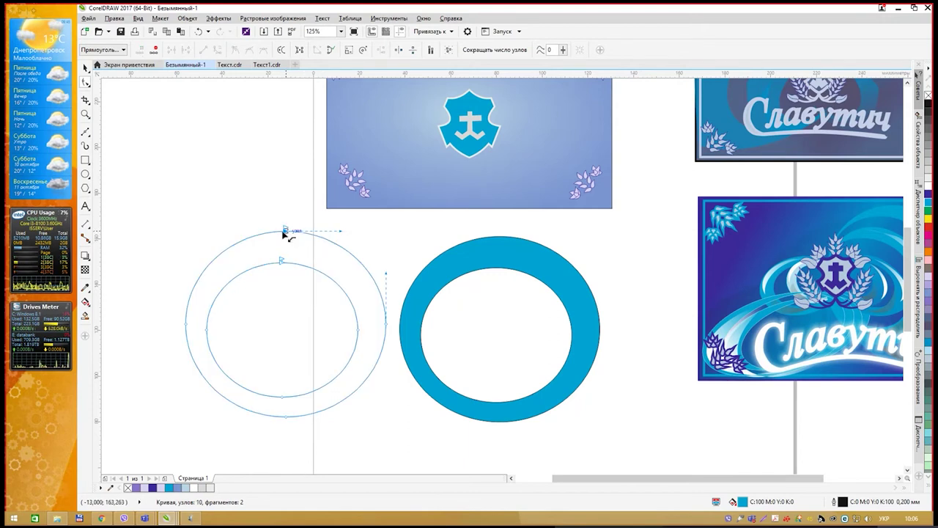
Join the left ring's inner outline to the outer one at the top-right ends and delete the two leftover top nodes
{"action": "mouse_move", "coordinate": [286, 232]}
{"action": "left_mouse_down"}
{"action": "mouse_move", "coordinate": [315, 234]}
{"action": "mouse_move", "coordinate": [291, 232]}
{"action": "left_mouse_up"}
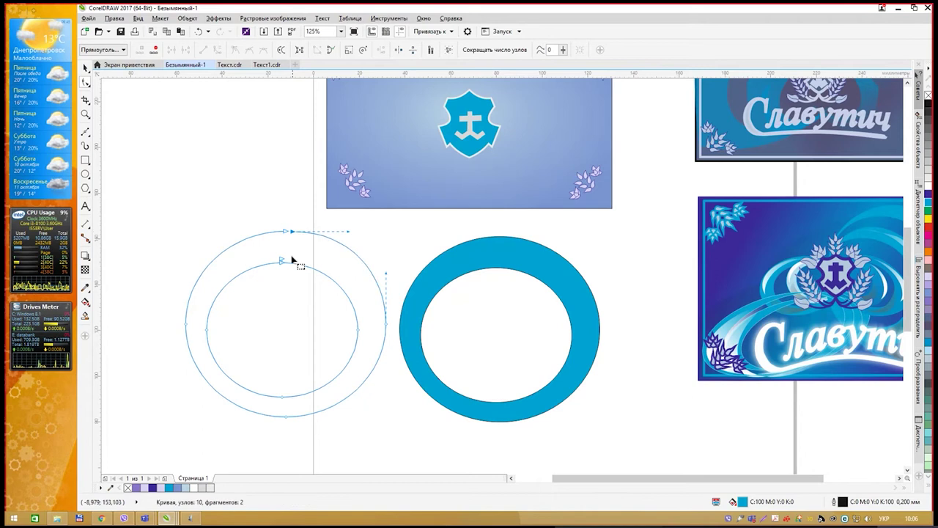
{"action": "left_click_drag", "start_coordinate": [283, 264], "coordinate": [294, 233]}
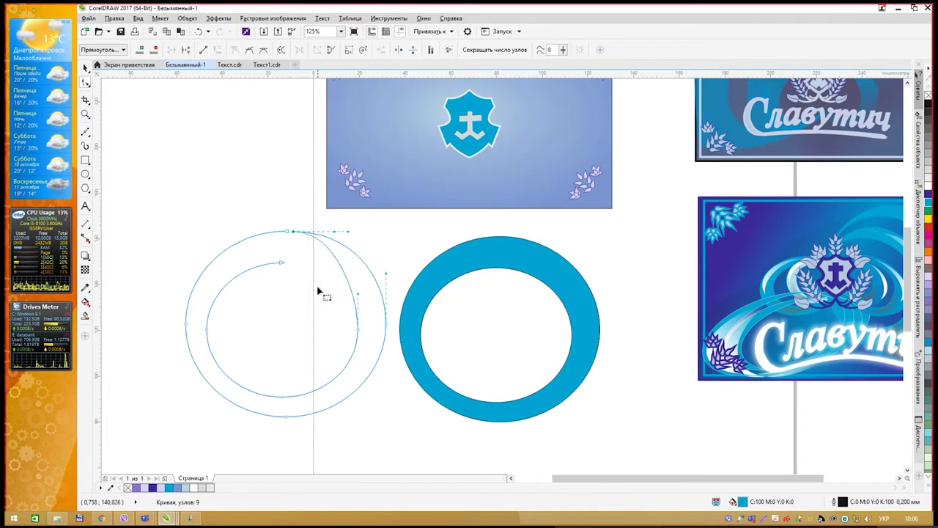
{"action": "left_click", "coordinate": [281, 263]}
{"action": "key", "text": "Delete"}
{"action": "left_click", "coordinate": [287, 233]}
{"action": "key", "text": "Delete"}
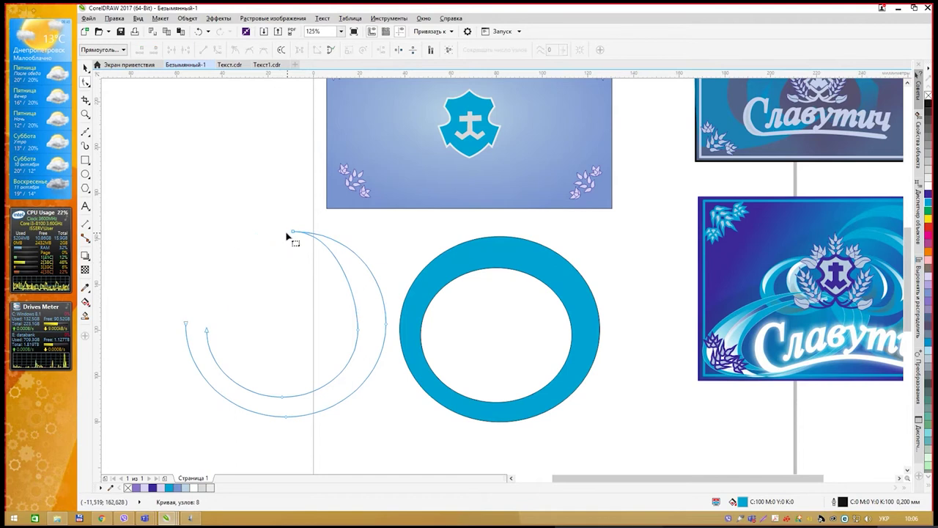
Delete the remaining left-side nodes and join the two bottom ends to close the shape into a crescent
{"action": "left_click", "coordinate": [186, 326]}
{"action": "key", "text": "Delete"}
{"action": "left_click", "coordinate": [206, 331]}
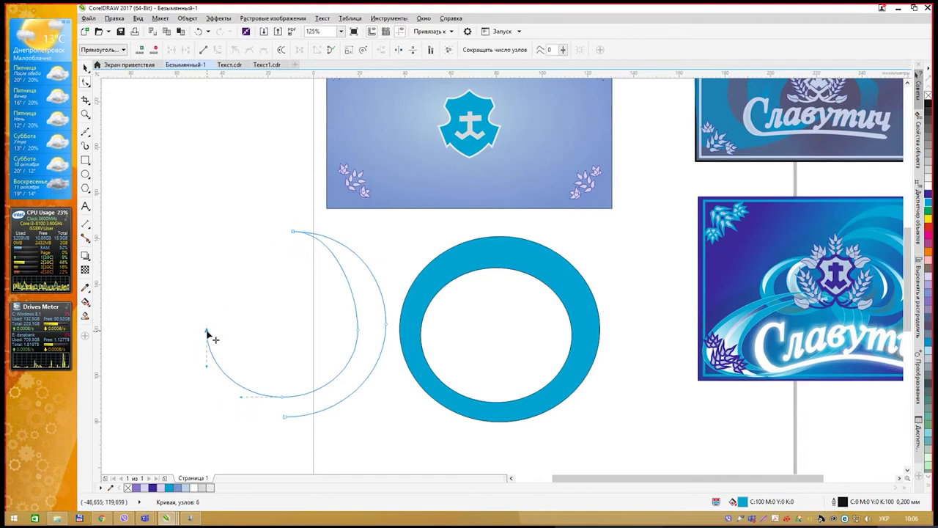
{"action": "key", "text": "Delete"}
{"action": "left_click", "coordinate": [284, 397]}
{"action": "left_click_drag", "start_coordinate": [283, 397], "coordinate": [291, 417]}
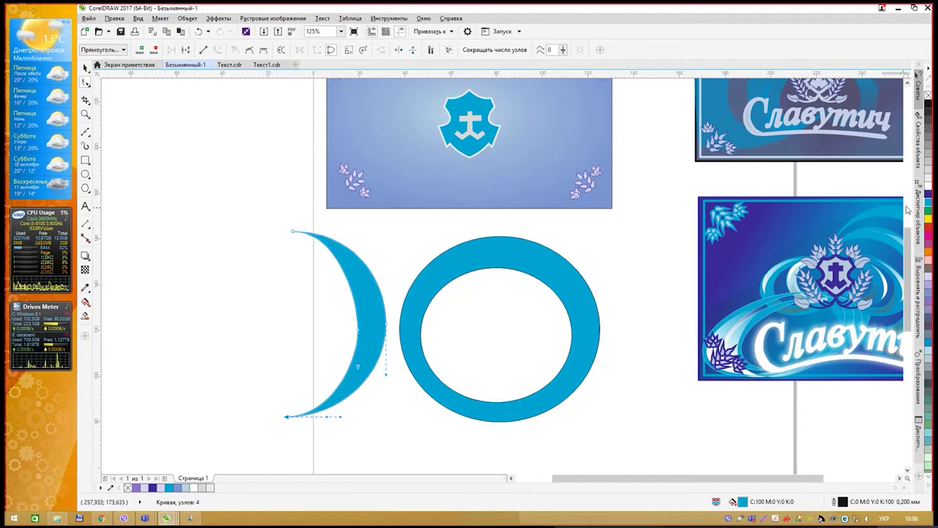
Fill the crescent white, shrink it to about 40 × 75 mm and place it over the right side of the cyan ring
{"action": "left_click", "coordinate": [929, 192]}
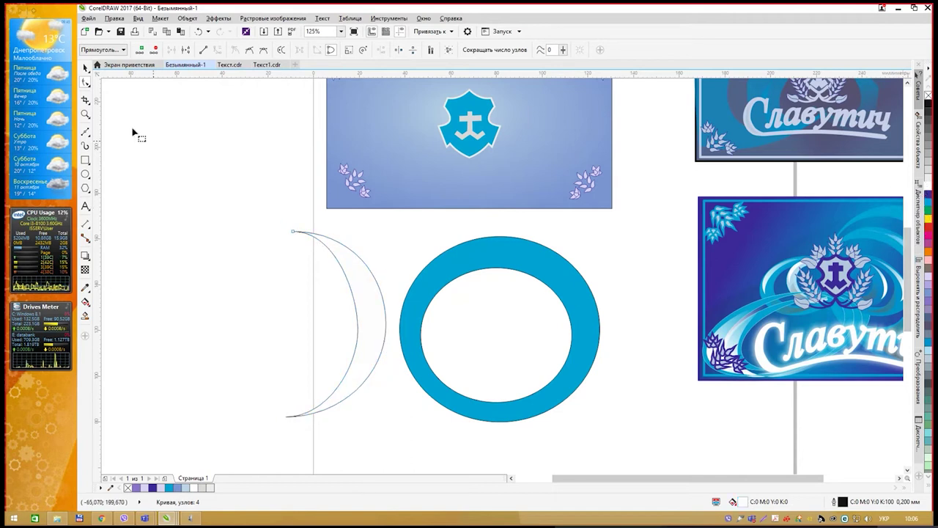
{"action": "left_click", "coordinate": [85, 68]}
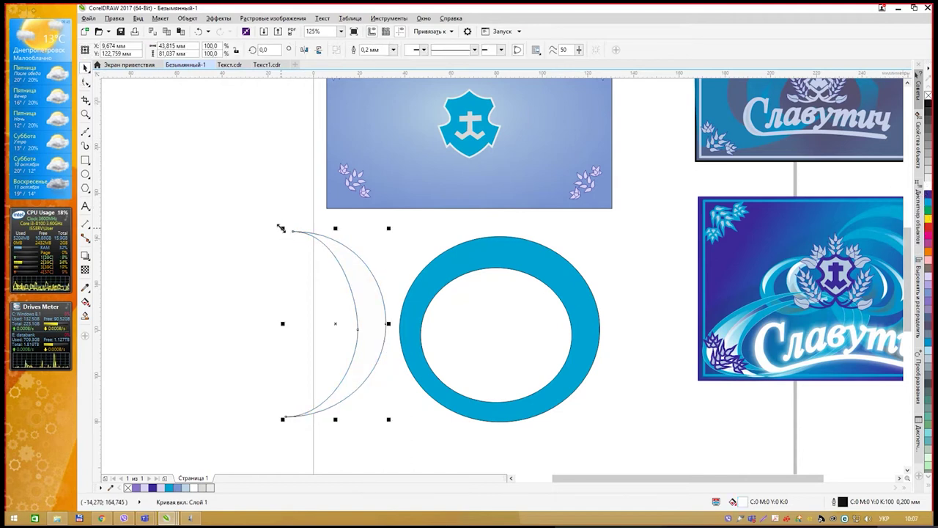
{"action": "left_click_drag", "start_coordinate": [283, 229], "coordinate": [290, 242]}
{"action": "left_click_drag", "start_coordinate": [364, 293], "coordinate": [569, 292]}
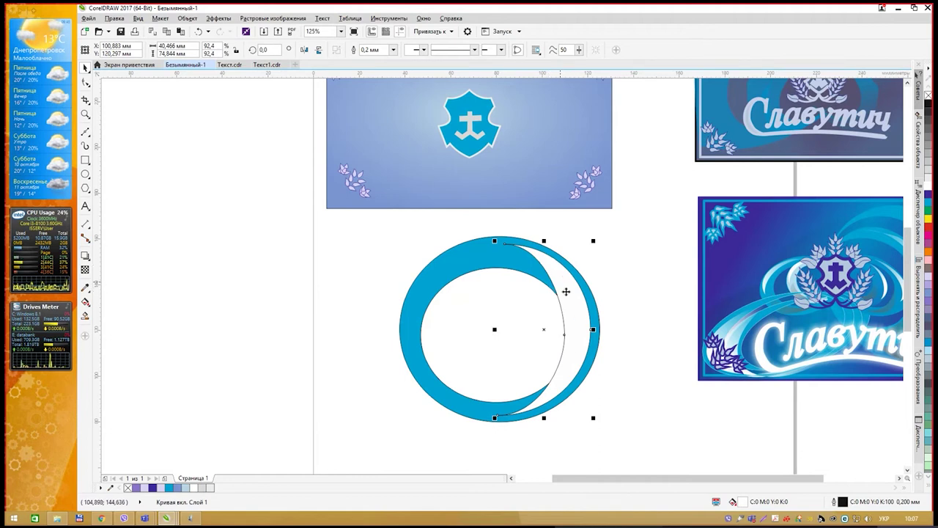
Slim the white crescent by moving its inner middle node outward so the whole shape lies within the ring's right band
{"action": "left_click", "coordinate": [85, 83]}
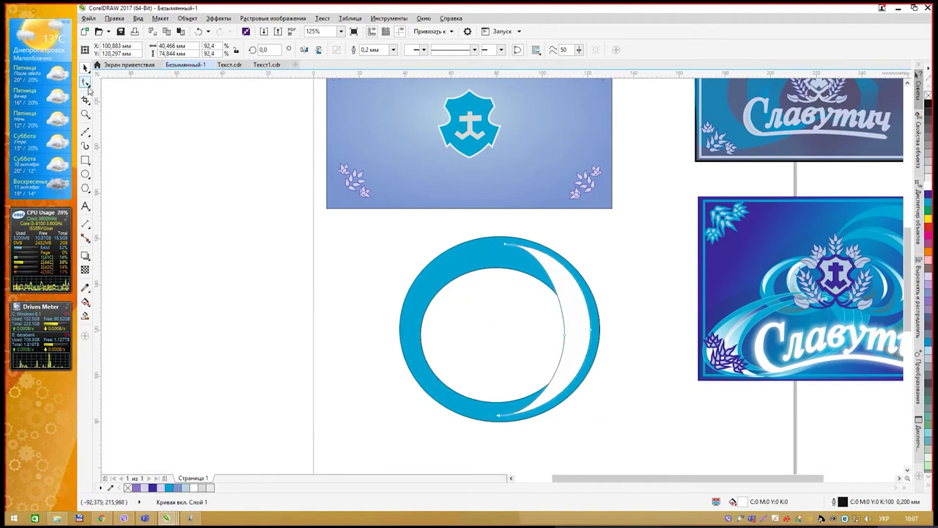
{"action": "left_click", "coordinate": [594, 332]}
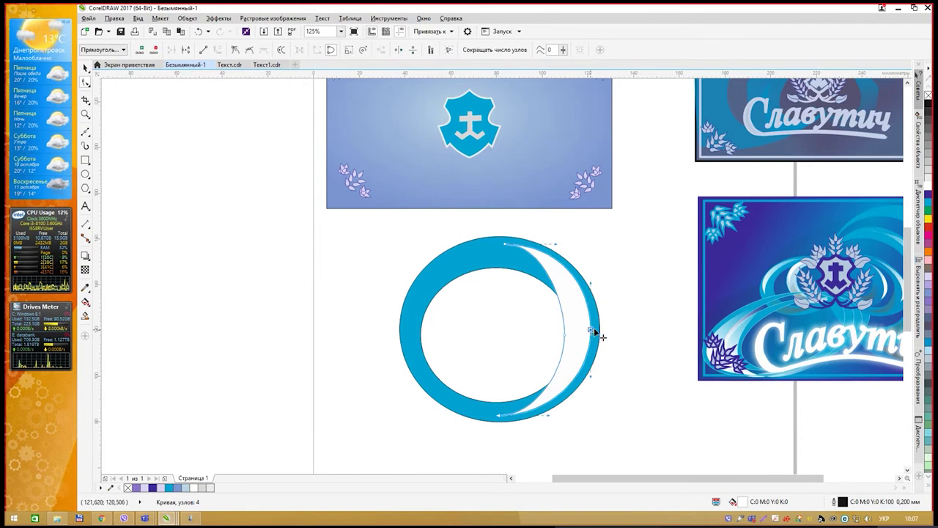
{"action": "left_click_drag", "start_coordinate": [565, 335], "coordinate": [577, 335]}
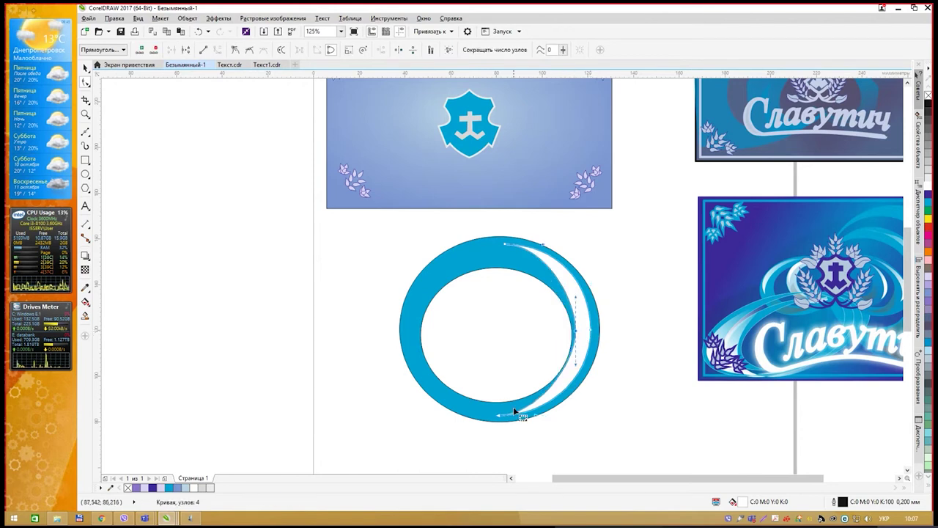
{"action": "mouse_move", "coordinate": [578, 336]}
{"action": "left_mouse_down"}
{"action": "mouse_move", "coordinate": [596, 333]}
{"action": "mouse_move", "coordinate": [586, 338]}
{"action": "left_mouse_up"}
{"action": "left_click", "coordinate": [594, 335]}
{"action": "scroll", "coordinate": [596, 335], "scroll_direction": "up", "scroll_amount": 2}
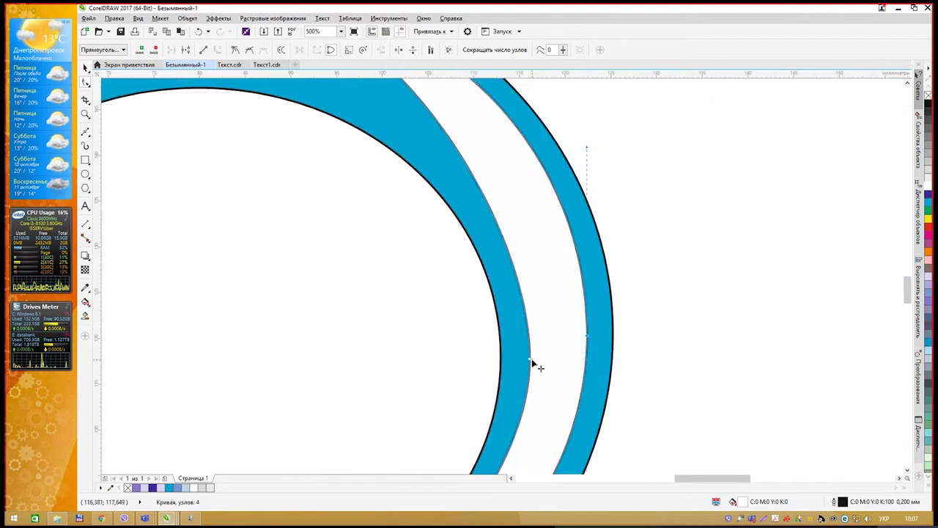
{"action": "left_click_drag", "start_coordinate": [529, 361], "coordinate": [525, 367]}
{"action": "scroll", "coordinate": [543, 312], "scroll_direction": "down", "scroll_amount": 3}
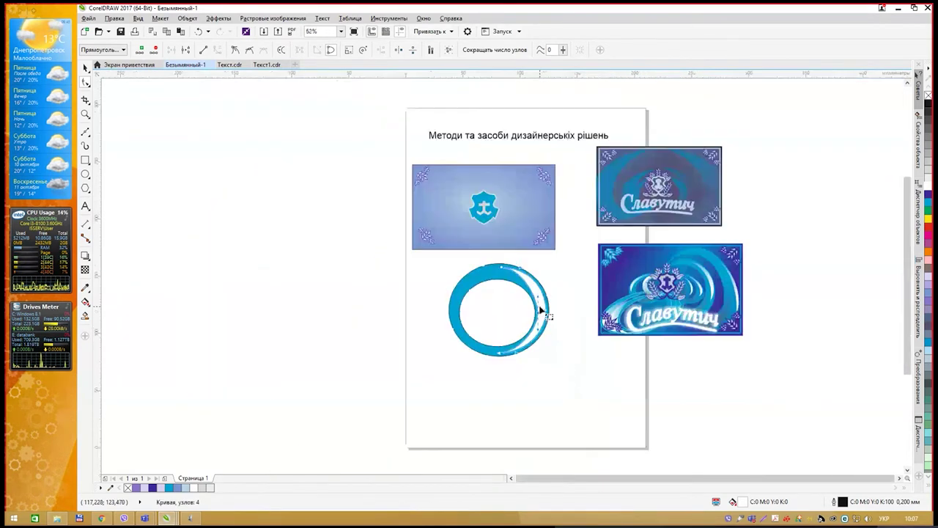
{"action": "scroll", "coordinate": [551, 273], "scroll_direction": "up", "scroll_amount": 2}
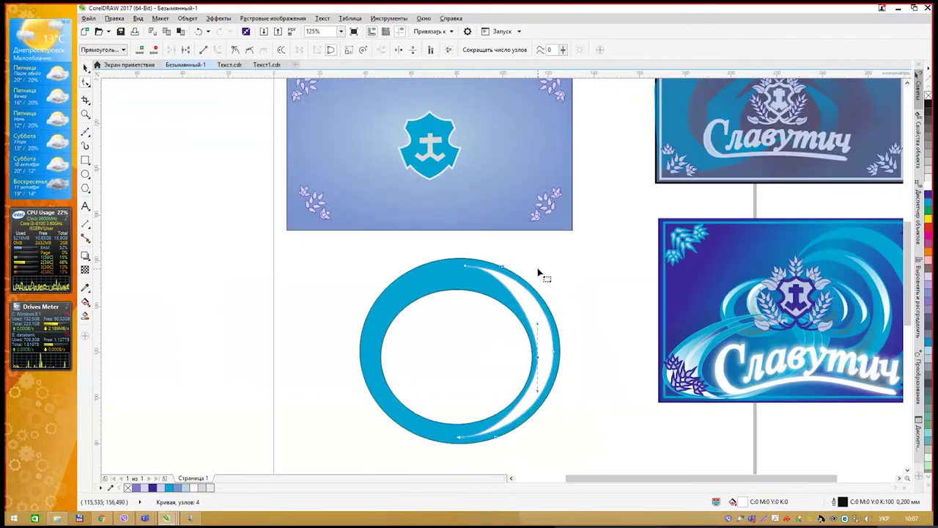
Set the crescent's outline colour to white and deselect it
{"action": "right_click", "coordinate": [927, 187]}
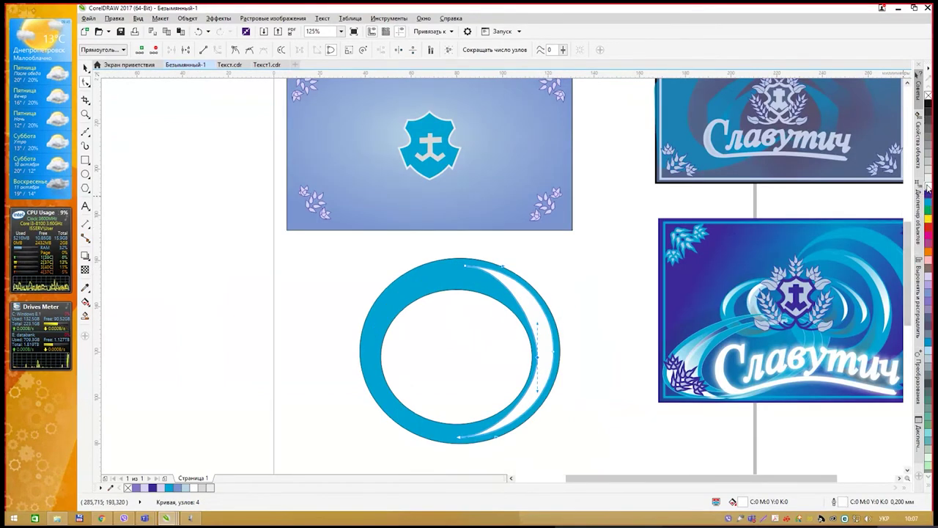
{"action": "left_click", "coordinate": [587, 291]}
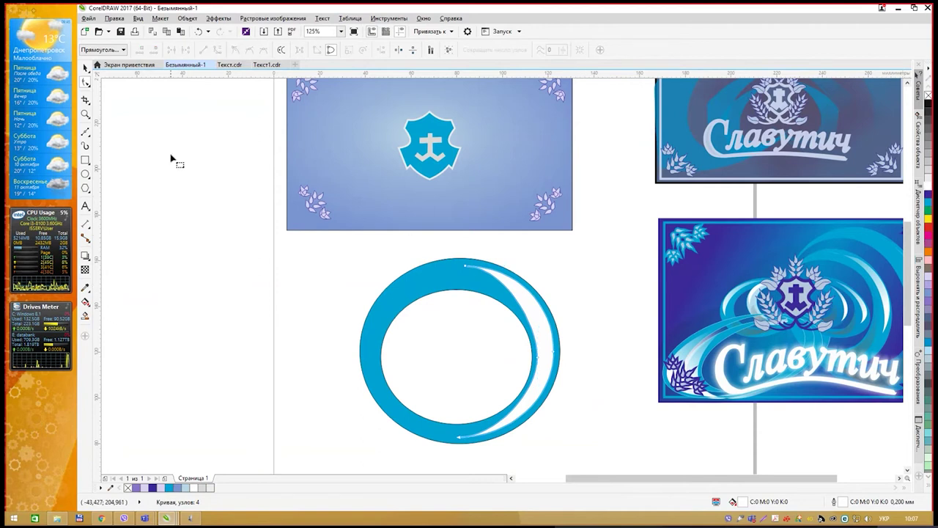
{"action": "left_click", "coordinate": [86, 68]}
{"action": "left_click", "coordinate": [579, 283]}
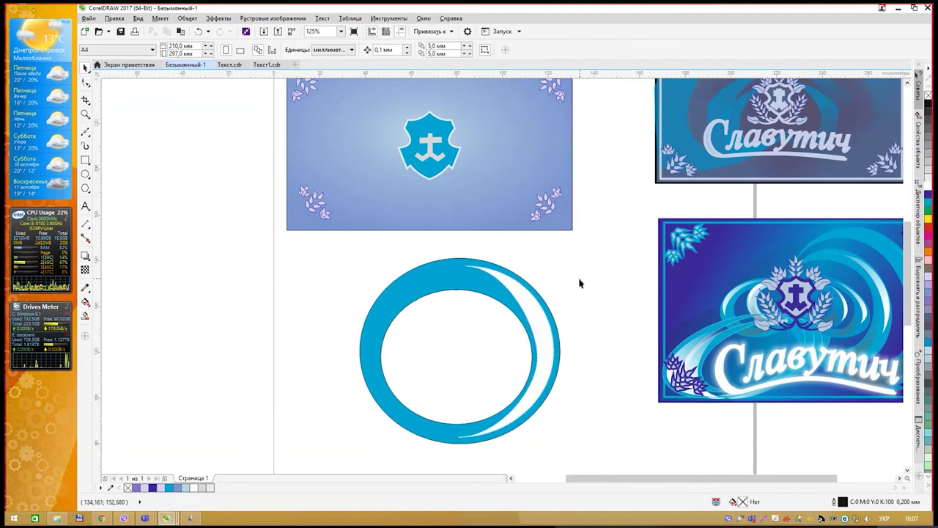
Apply a linear transparency to the white crescent at about -85°, fading from opaque near the top to transparent below the ring
{"action": "left_click", "coordinate": [536, 317]}
{"action": "left_click", "coordinate": [547, 306]}
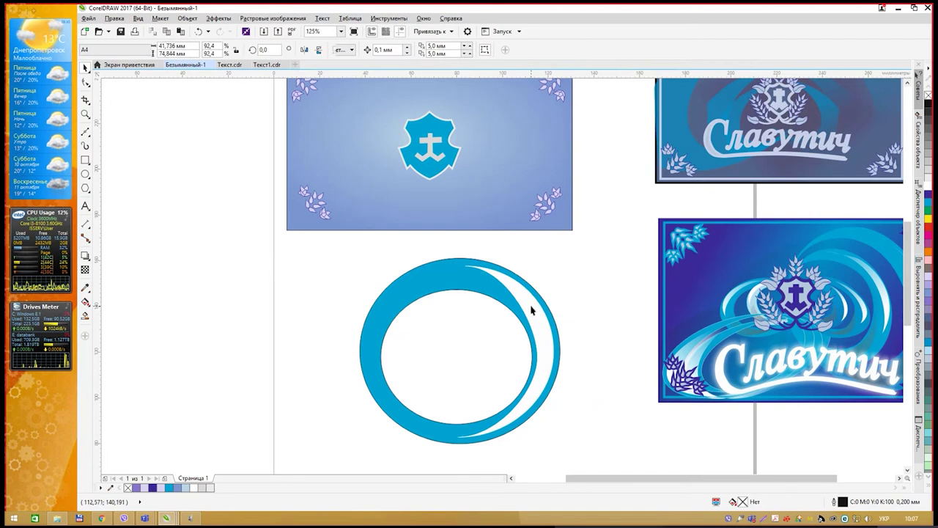
{"action": "left_click", "coordinate": [530, 308]}
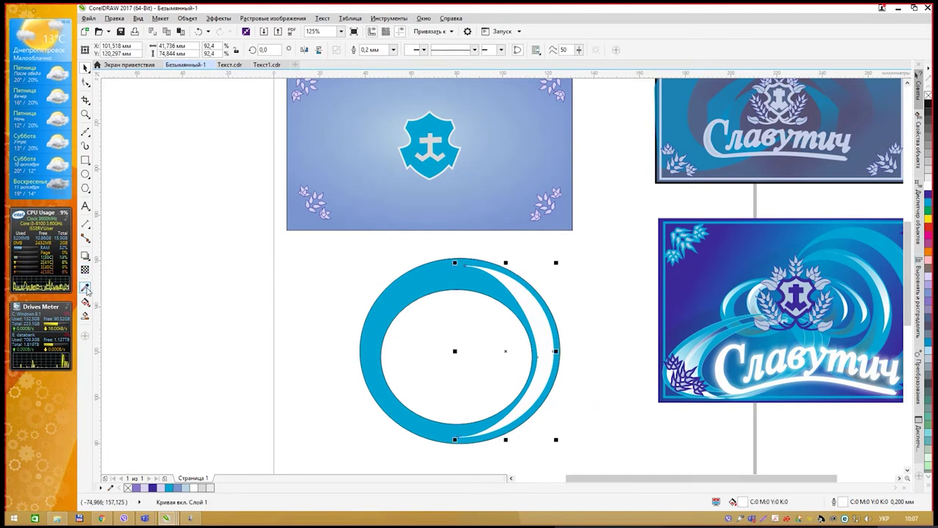
{"action": "left_click", "coordinate": [90, 289]}
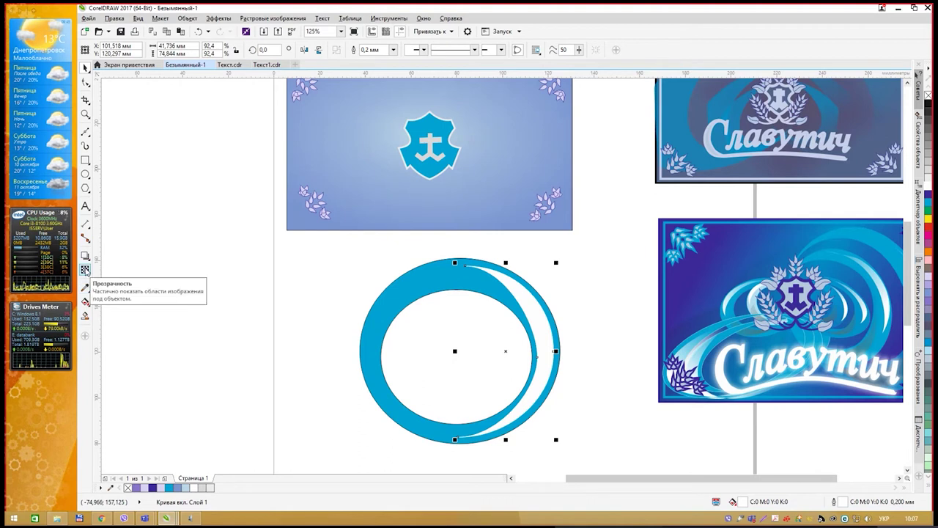
{"action": "left_click", "coordinate": [85, 270]}
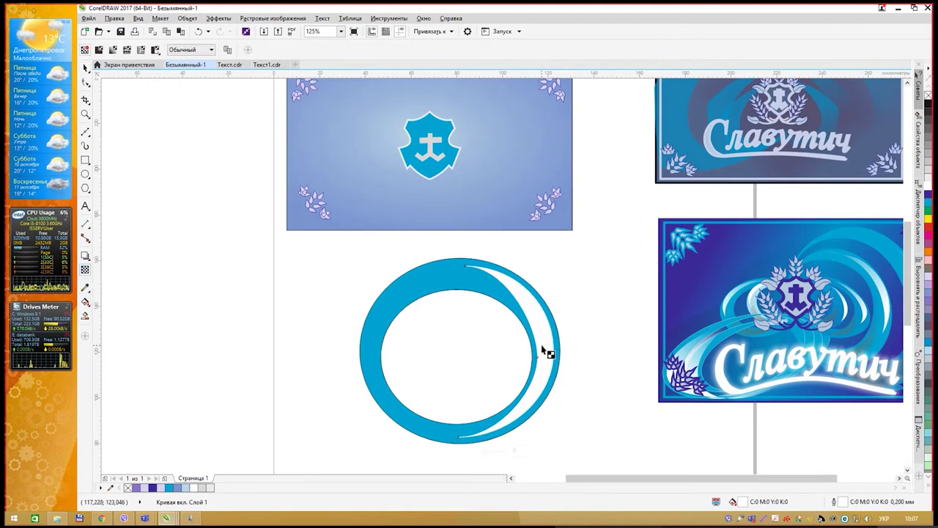
{"action": "left_click_drag", "start_coordinate": [541, 345], "coordinate": [545, 470]}
{"action": "left_click_drag", "start_coordinate": [544, 334], "coordinate": [537, 312]}
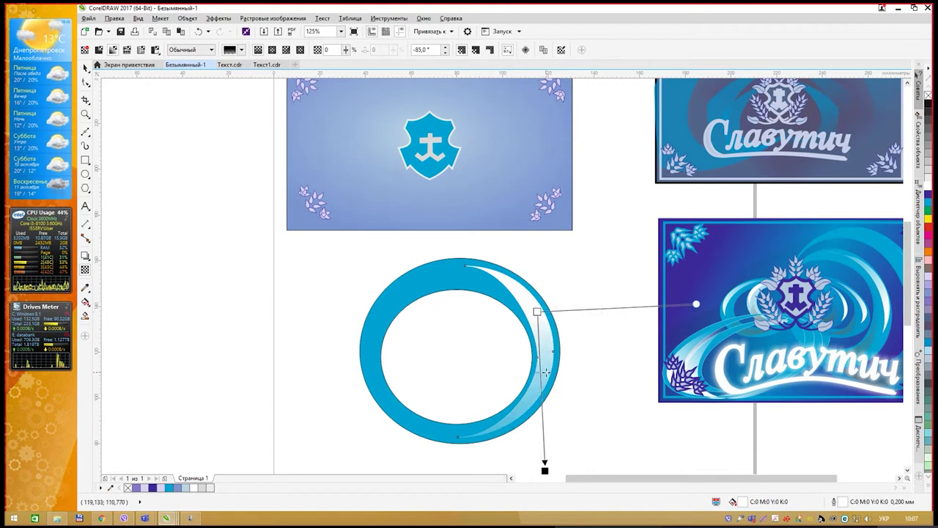
{"action": "left_click_drag", "start_coordinate": [537, 311], "coordinate": [534, 282]}
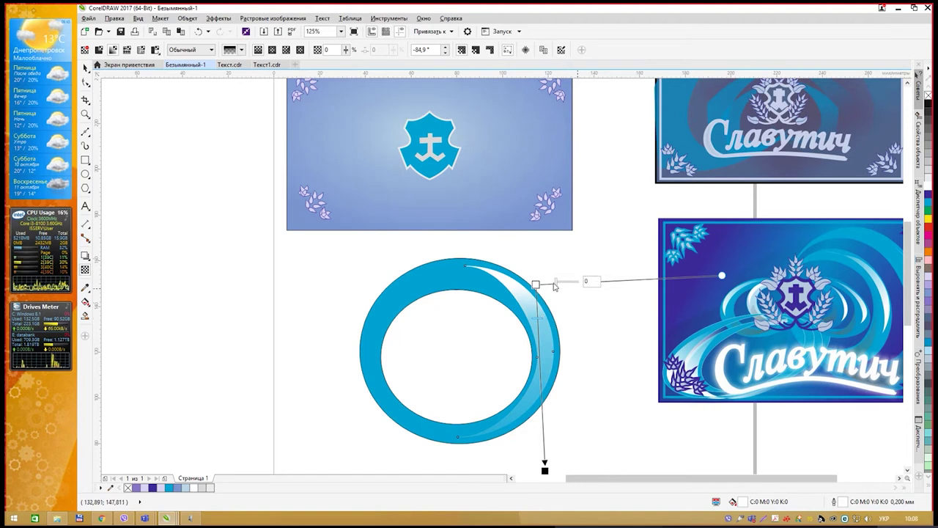
{"action": "left_click", "coordinate": [582, 252]}
Group the cyan ring with its white highlight and narrow the group to about 64 mm wide
{"action": "left_click", "coordinate": [85, 67]}
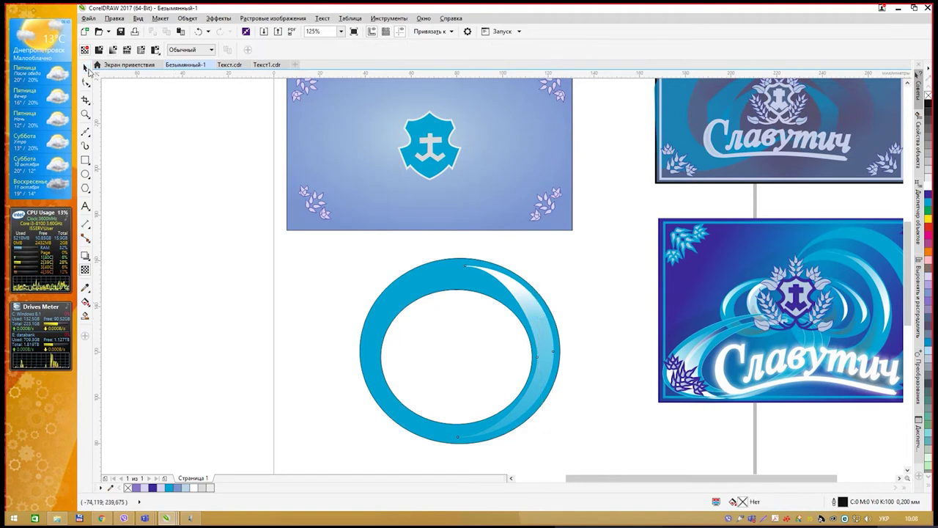
{"action": "scroll", "coordinate": [499, 284], "scroll_direction": "down", "scroll_amount": 3}
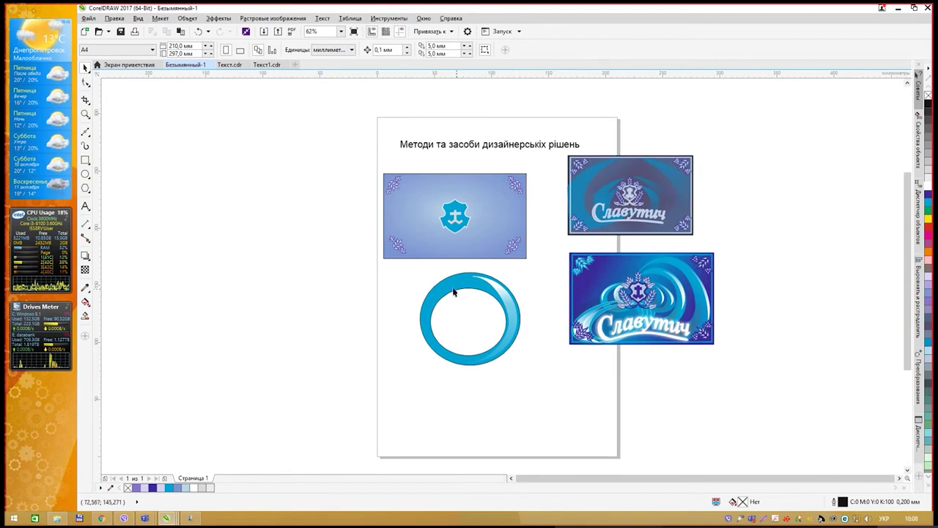
{"action": "left_click_drag", "start_coordinate": [409, 274], "coordinate": [539, 391]}
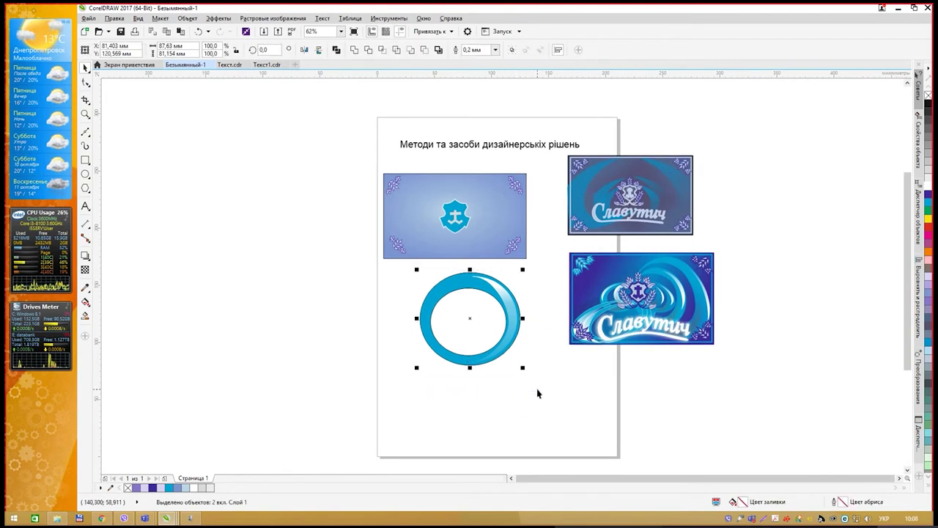
{"action": "key", "text": "ctrl+g"}
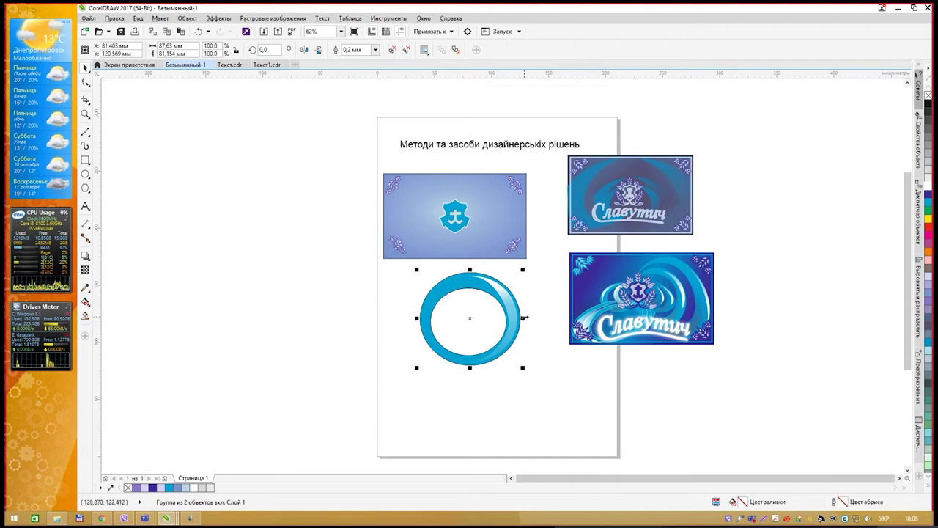
{"action": "left_click_drag", "start_coordinate": [522, 318], "coordinate": [499, 318]}
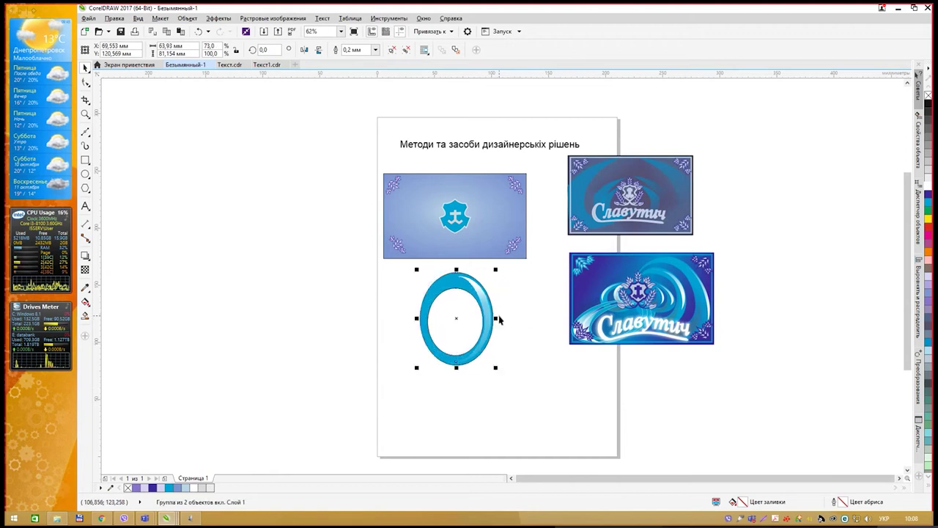
Rotate the ring group to 327.5° and place a duplicate scaled to about 42 × 47 mm inside its lower left
{"action": "left_click", "coordinate": [483, 292]}
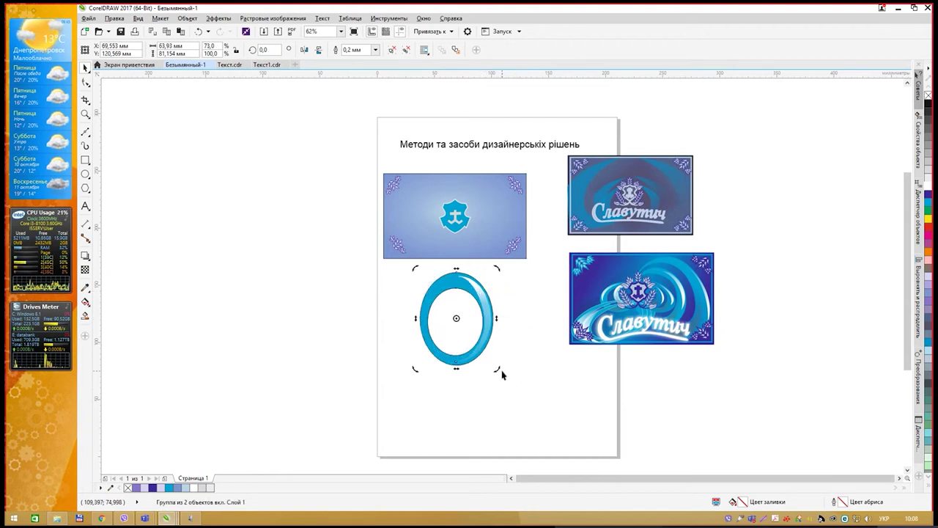
{"action": "left_click_drag", "start_coordinate": [499, 369], "coordinate": [462, 354]}
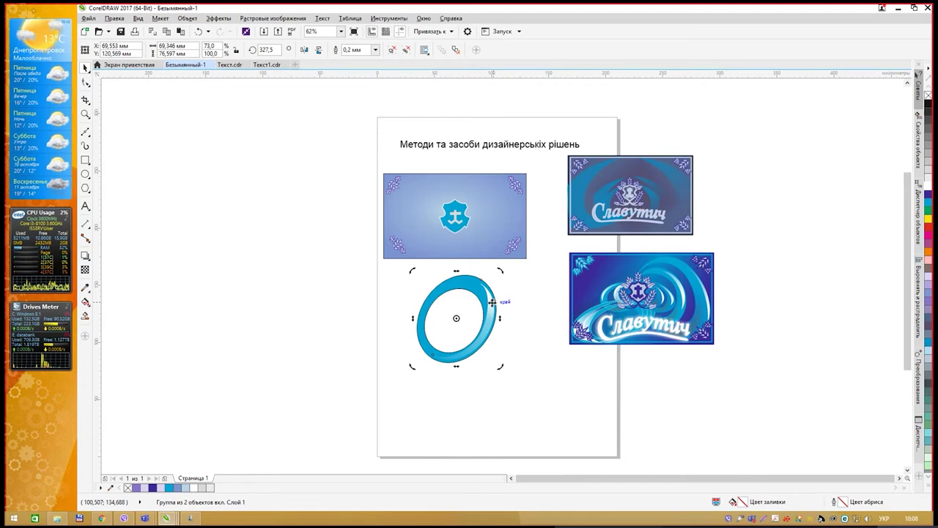
{"action": "left_click_drag", "start_coordinate": [491, 302], "coordinate": [498, 299]}
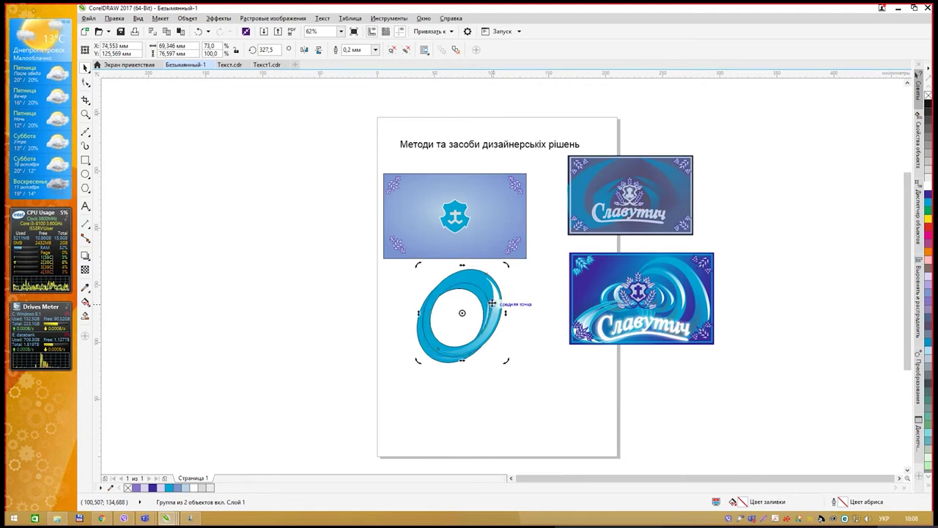
{"action": "left_click_drag", "start_coordinate": [506, 266], "coordinate": [474, 297]}
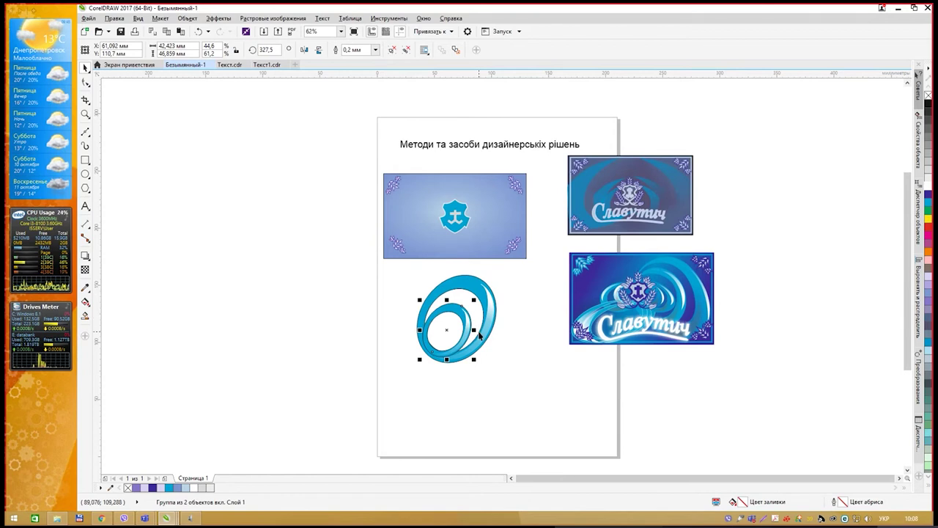
Add another ring duplicate inside the nested rings and stretch it to about 44 × 27 mm
{"action": "key", "text": "ctrl+r"}
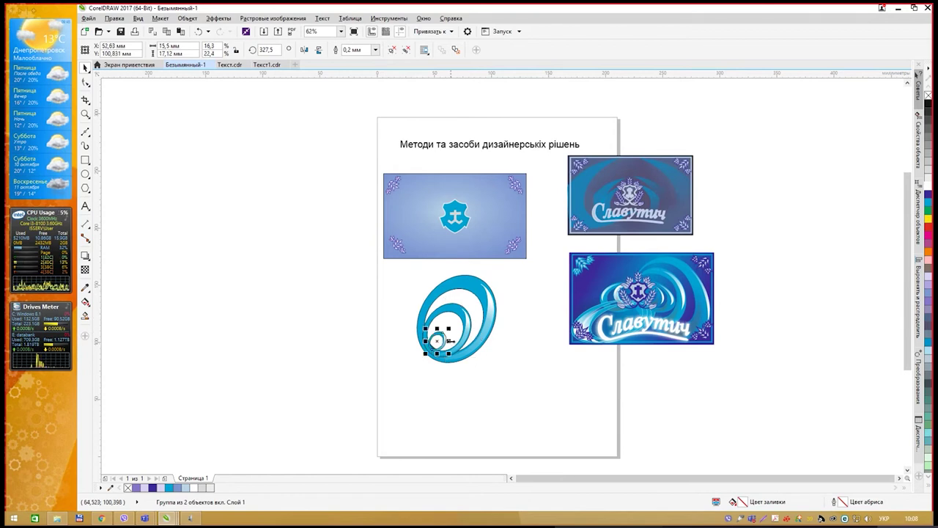
{"action": "left_click_drag", "start_coordinate": [450, 330], "coordinate": [481, 349]}
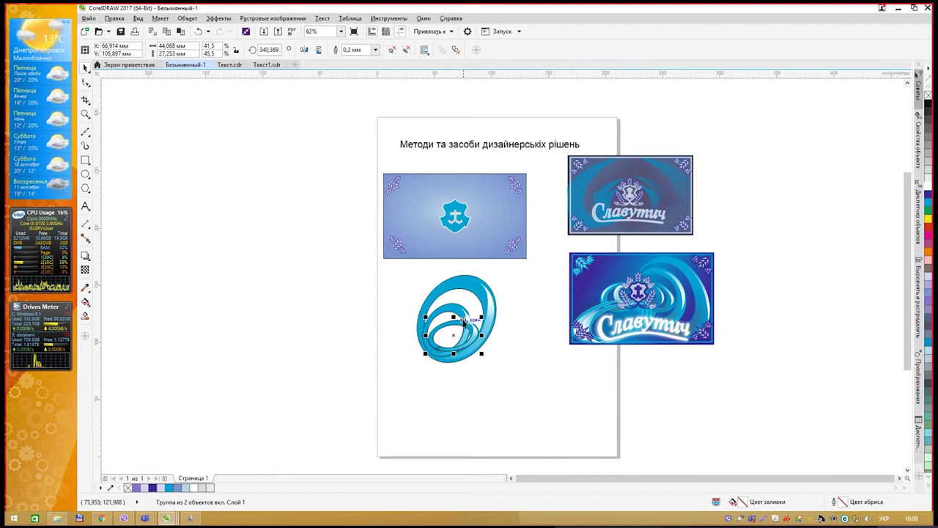
{"action": "left_click", "coordinate": [461, 321]}
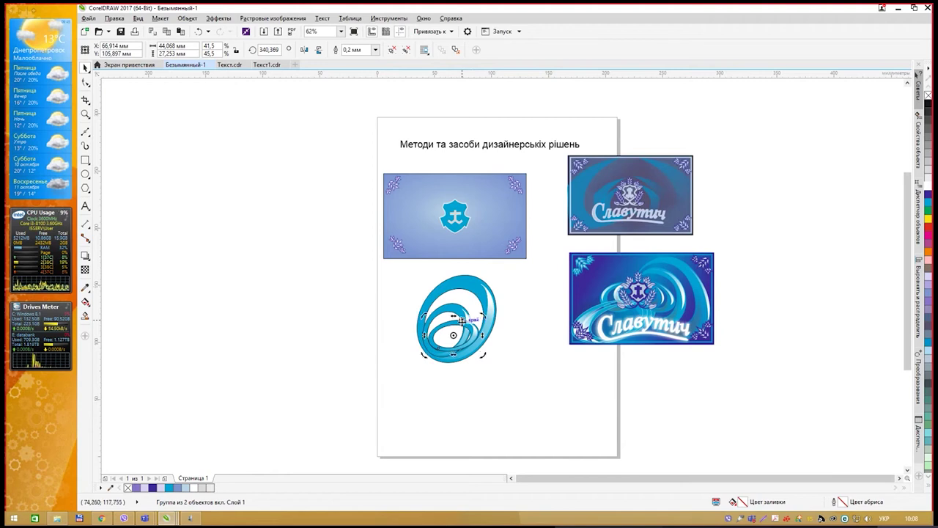
{"action": "left_click", "coordinate": [461, 320]}
Add a fourth ring copy, rotated to about 112.6° below the nested rings, and scale it to about 36 × 38 mm
{"action": "key", "text": "ctrl+z"}
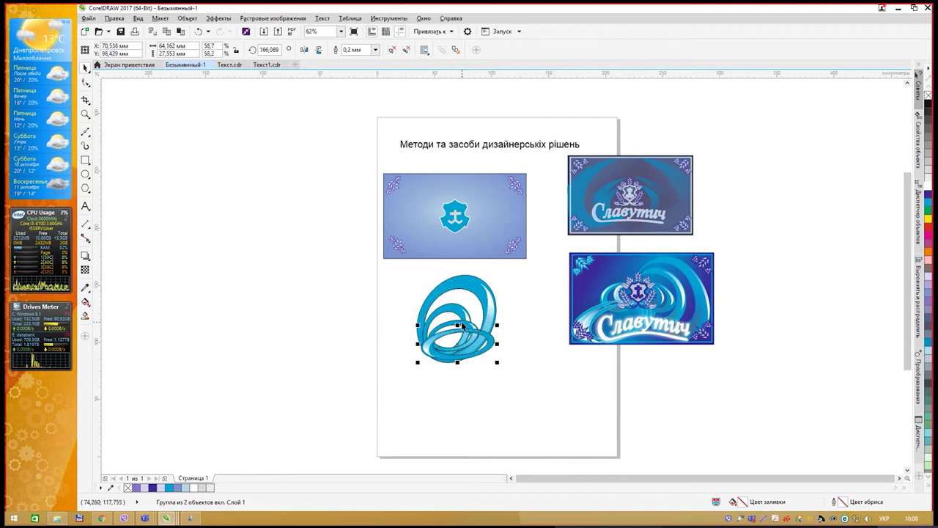
{"action": "left_click", "coordinate": [462, 324]}
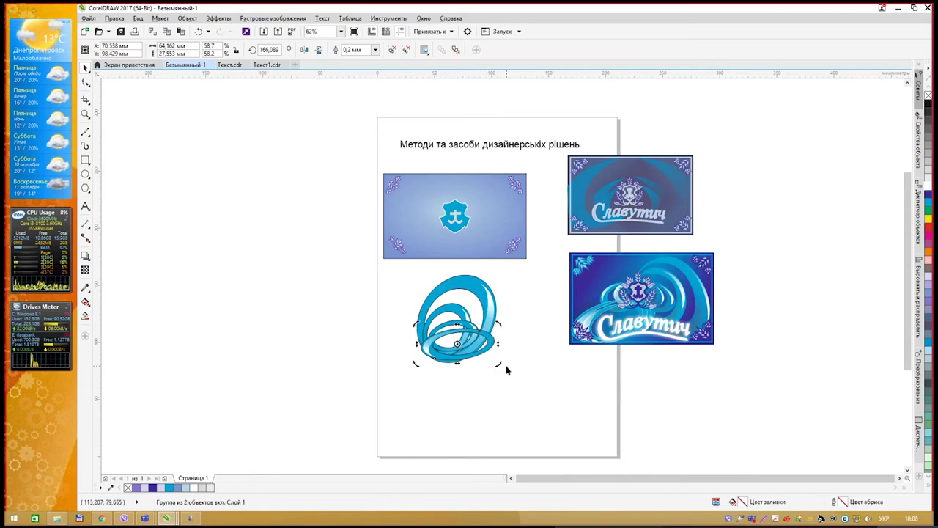
{"action": "left_click_drag", "start_coordinate": [504, 365], "coordinate": [436, 349]}
{"action": "left_click", "coordinate": [447, 322]}
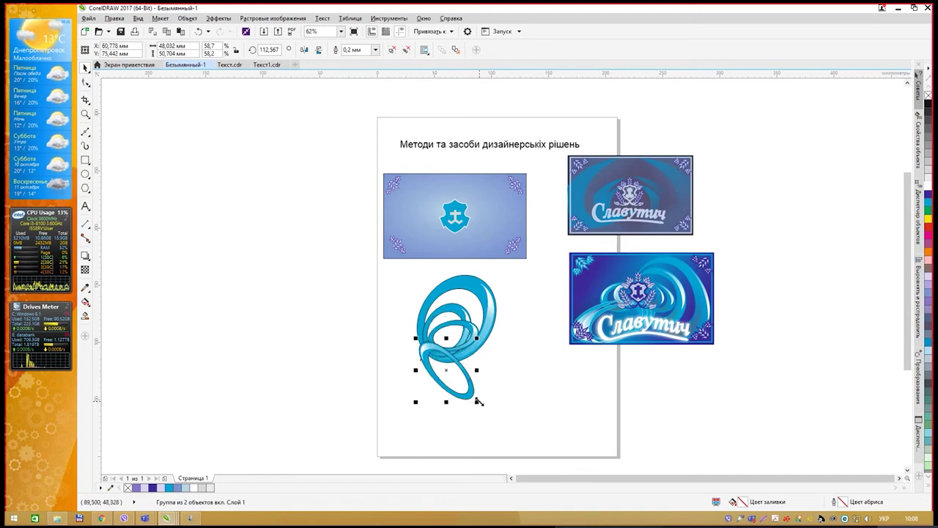
{"action": "left_click_drag", "start_coordinate": [478, 401], "coordinate": [458, 374]}
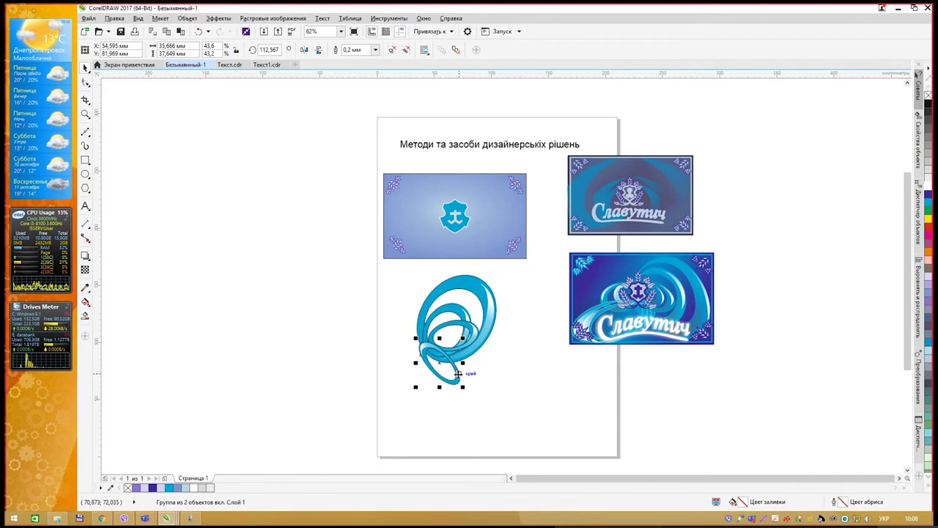
Select the four rings and place a horizontally mirrored duplicate of them beside the originals to form a butterfly shape
{"action": "left_click_drag", "start_coordinate": [501, 403], "coordinate": [492, 388]}
{"action": "left_click_drag", "start_coordinate": [416, 285], "coordinate": [386, 274]}
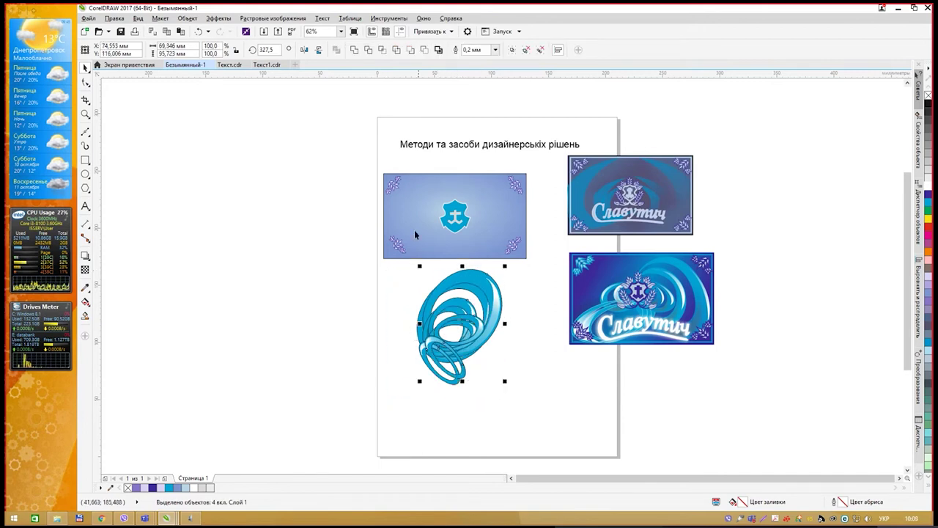
{"action": "left_click", "coordinate": [303, 50]}
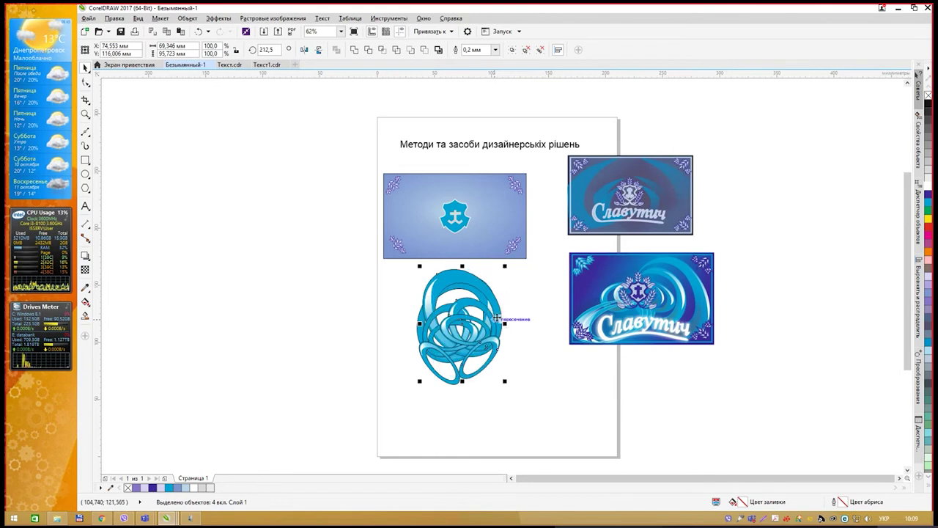
{"action": "left_click_drag", "start_coordinate": [497, 317], "coordinate": [431, 321]}
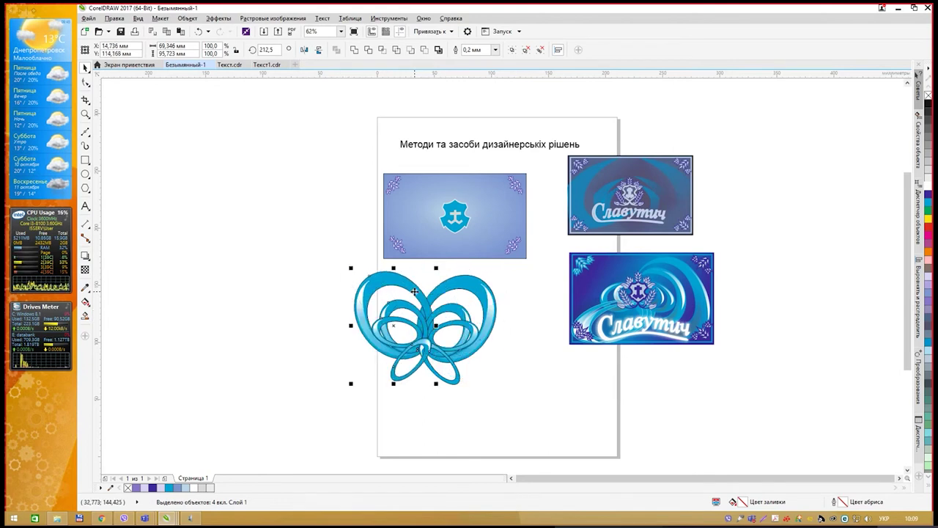
{"action": "mouse_move", "coordinate": [414, 292]}
{"action": "left_mouse_down"}
{"action": "mouse_move", "coordinate": [407, 302]}
{"action": "mouse_move", "coordinate": [429, 300]}
{"action": "left_mouse_up"}
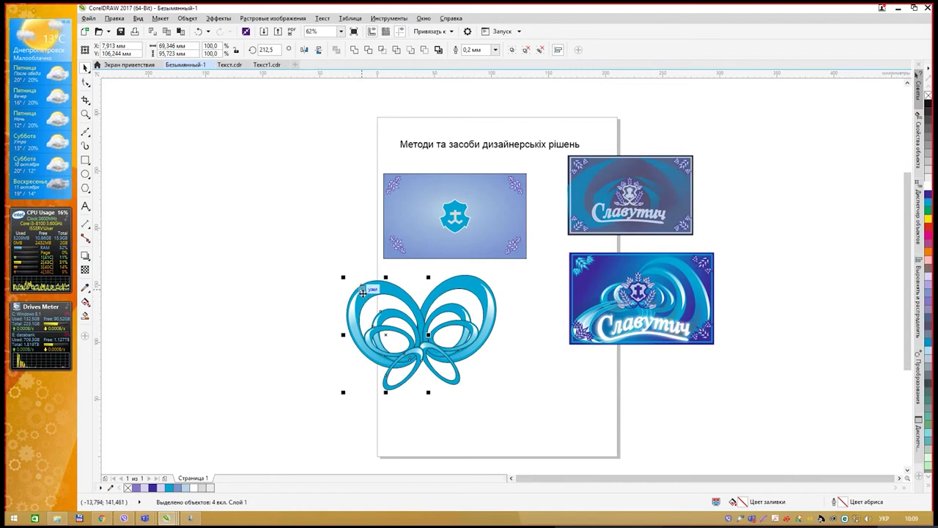
Resize the outermost ring of the mirrored copy to about 66 × 60 mm
{"action": "left_click", "coordinate": [315, 269]}
{"action": "left_click", "coordinate": [359, 298]}
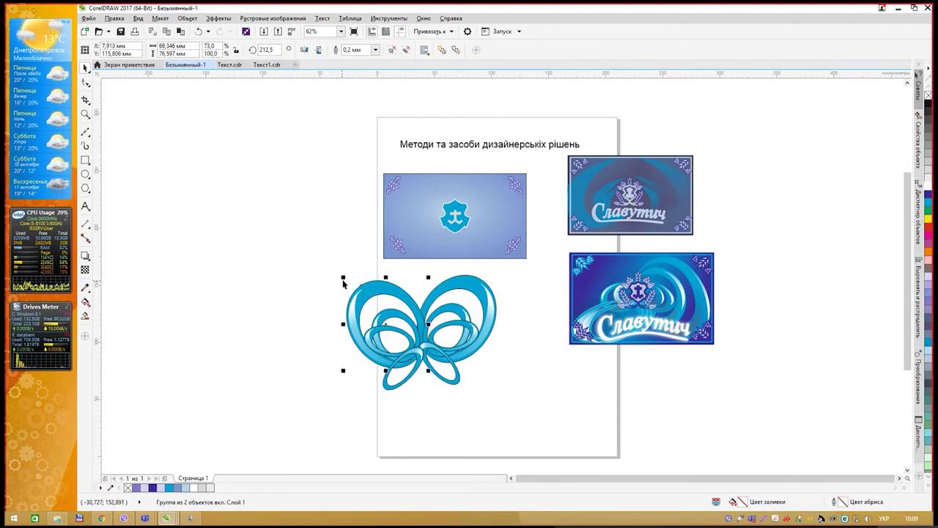
{"action": "left_click_drag", "start_coordinate": [344, 279], "coordinate": [359, 297]}
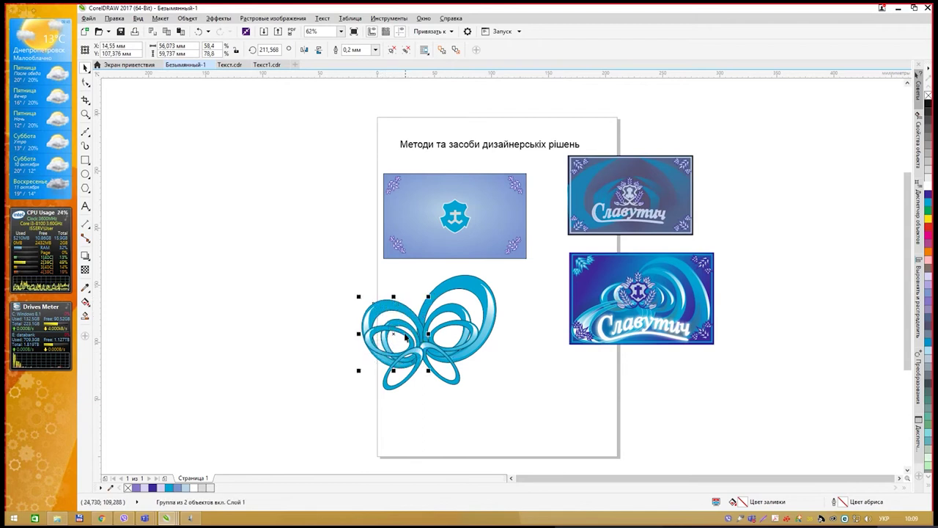
{"action": "left_click_drag", "start_coordinate": [359, 333], "coordinate": [348, 334]}
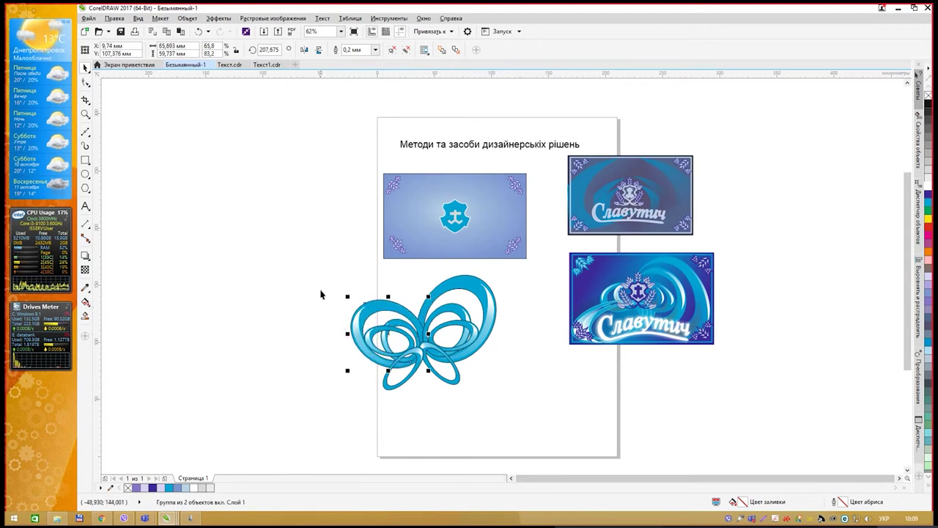
Group all eight rings of the butterfly-shaped swirl
{"action": "left_click_drag", "start_coordinate": [315, 266], "coordinate": [376, 317]}
{"action": "left_click_drag", "start_coordinate": [492, 403], "coordinate": [510, 418]}
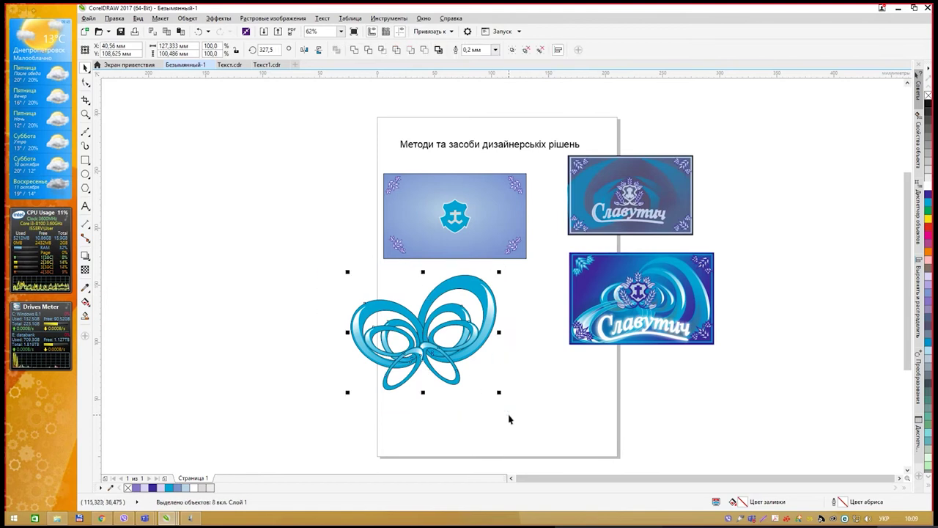
{"action": "key", "text": "ctrl+g"}
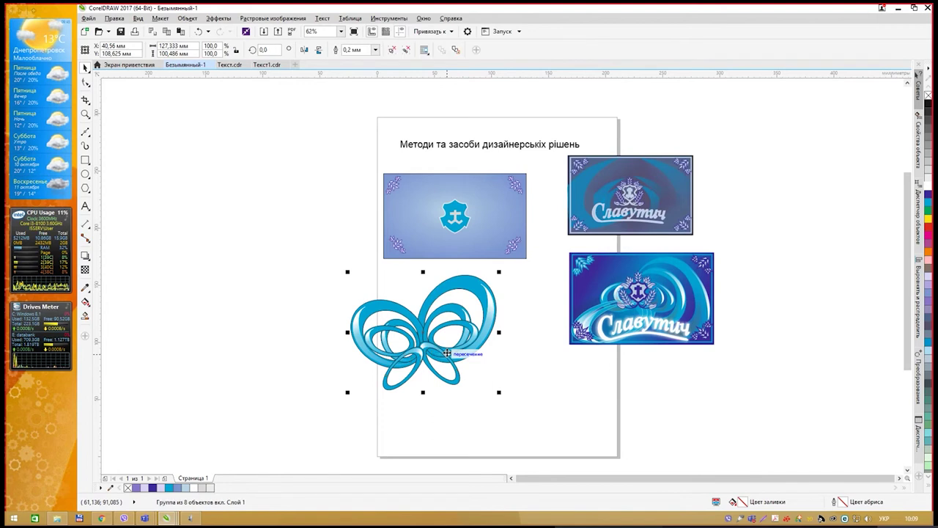
Scale the swirl group to 72% and place it on the purple label behind the shield
{"action": "left_click_drag", "start_coordinate": [496, 391], "coordinate": [458, 360]}
{"action": "left_click_drag", "start_coordinate": [410, 327], "coordinate": [458, 224]}
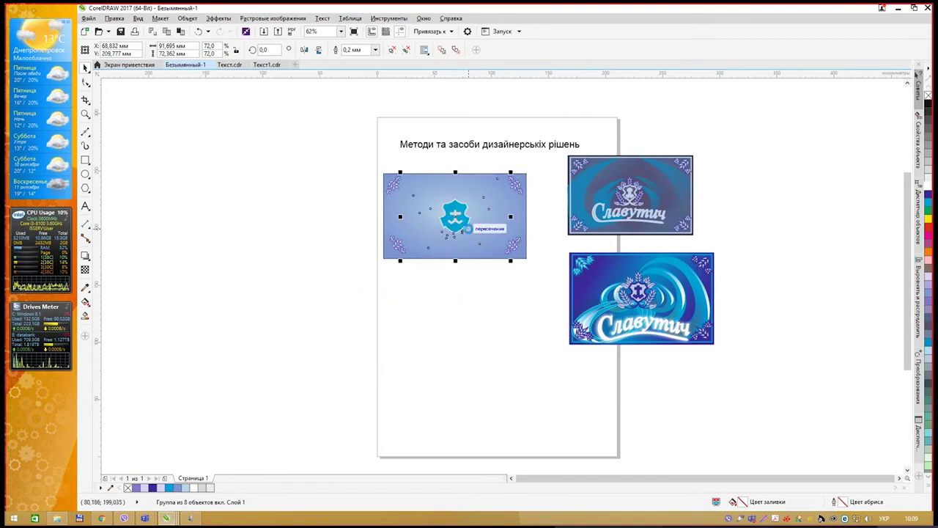
{"action": "left_click_drag", "start_coordinate": [468, 229], "coordinate": [469, 233]}
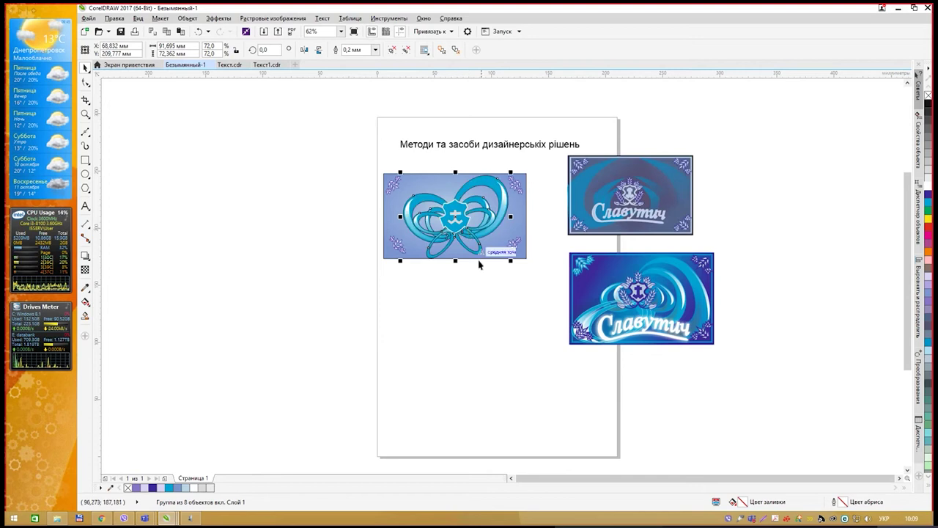
{"action": "left_click", "coordinate": [481, 297]}
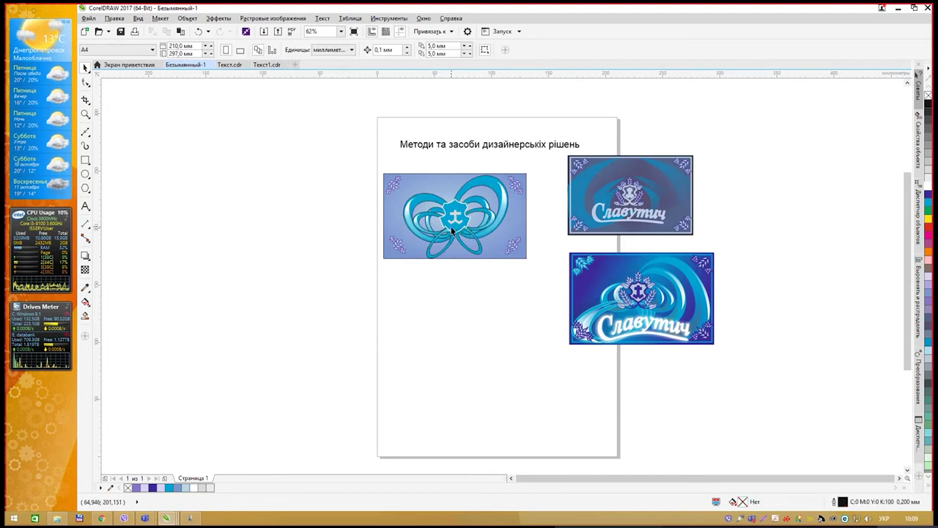
Draw an open, bowl-shaped Bézier curve about 164 × 45 mm in the empty area below the label
{"action": "scroll", "coordinate": [451, 227], "scroll_direction": "up", "scroll_amount": 2}
{"action": "scroll", "coordinate": [451, 226], "scroll_direction": "down", "scroll_amount": 2}
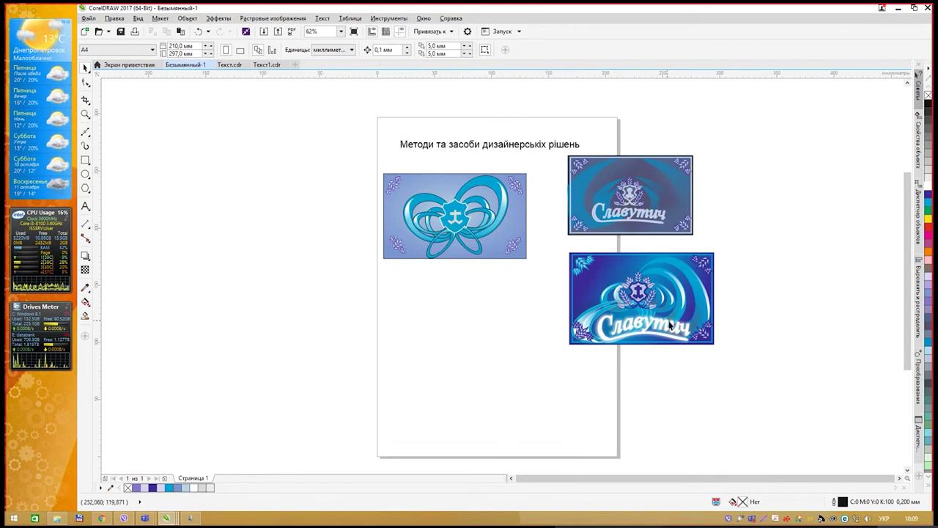
{"action": "scroll", "coordinate": [662, 288], "scroll_direction": "up", "scroll_amount": 2}
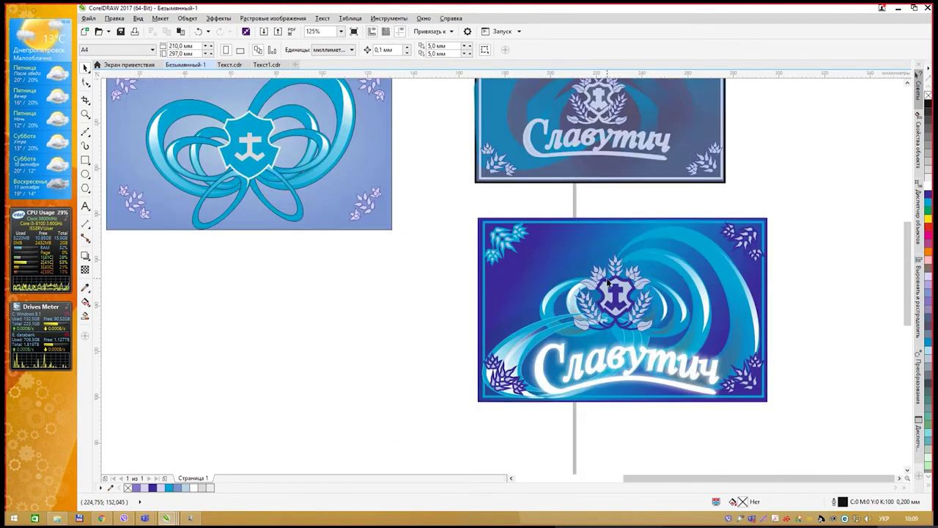
{"action": "scroll", "coordinate": [607, 280], "scroll_direction": "down", "scroll_amount": 2}
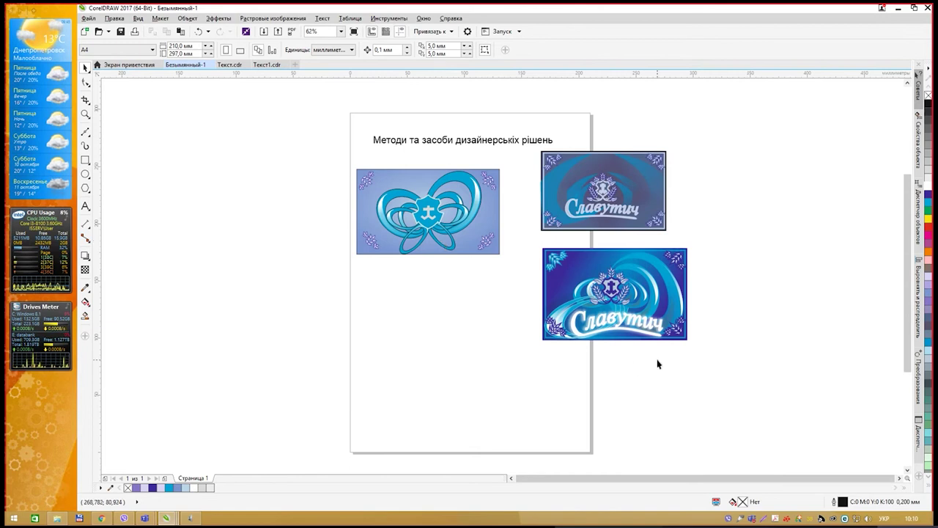
{"action": "scroll", "coordinate": [614, 316], "scroll_direction": "up", "scroll_amount": 3}
{"action": "left_click_drag", "start_coordinate": [406, 248], "coordinate": [555, 304]}
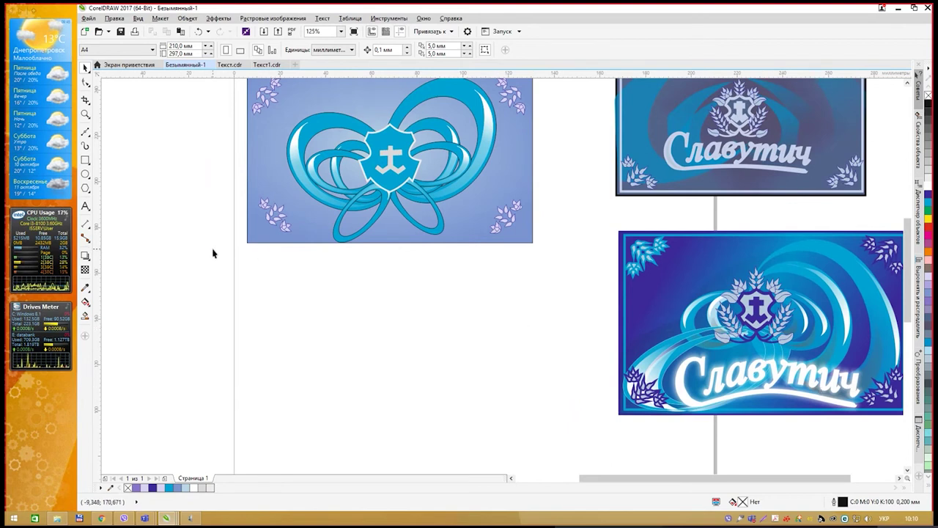
{"action": "left_click", "coordinate": [85, 133]}
{"action": "left_click", "coordinate": [189, 292]}
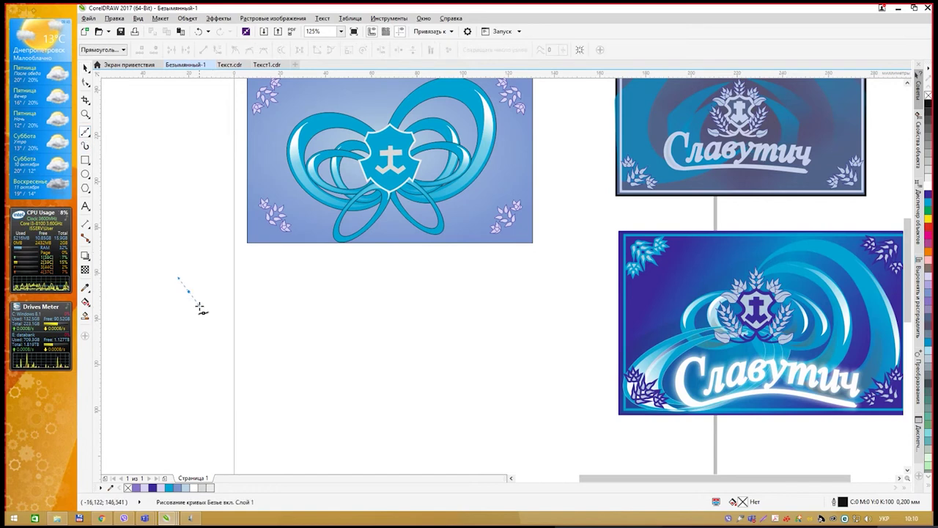
{"action": "left_click_drag", "start_coordinate": [294, 387], "coordinate": [335, 392]}
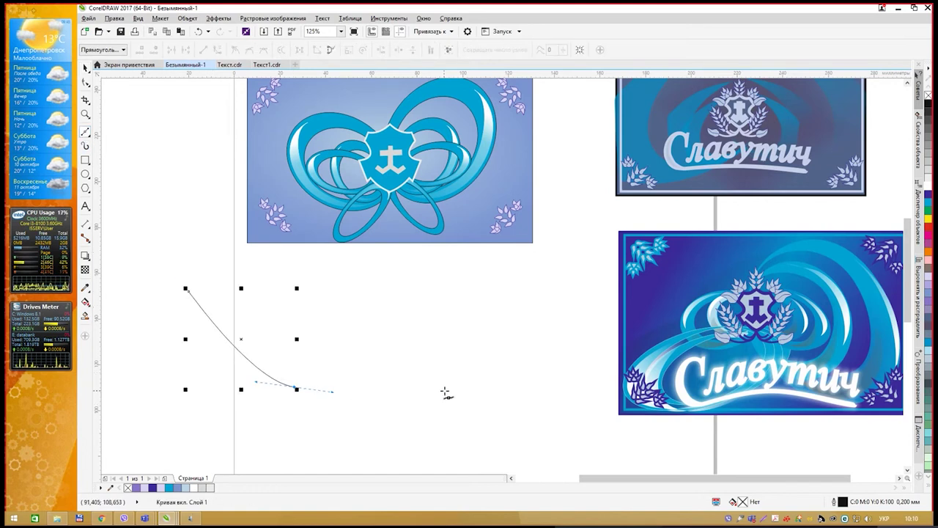
{"action": "left_click_drag", "start_coordinate": [444, 392], "coordinate": [465, 383]}
{"action": "left_click", "coordinate": [525, 345]}
{"action": "double_click", "coordinate": [565, 290]}
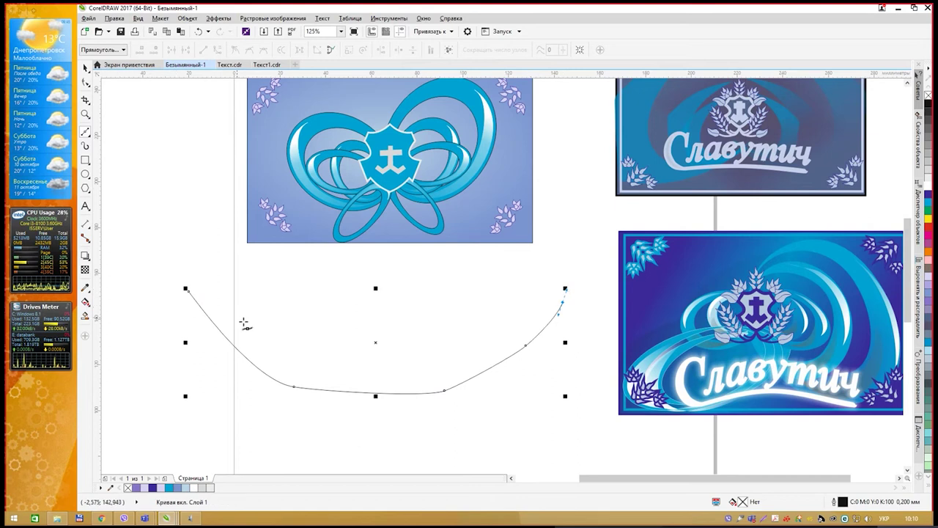
Add the sample text "орп орп орп оп орп боп бопр бопр оп орп" along the curve
{"action": "left_click_drag", "start_coordinate": [349, 325], "coordinate": [355, 271]}
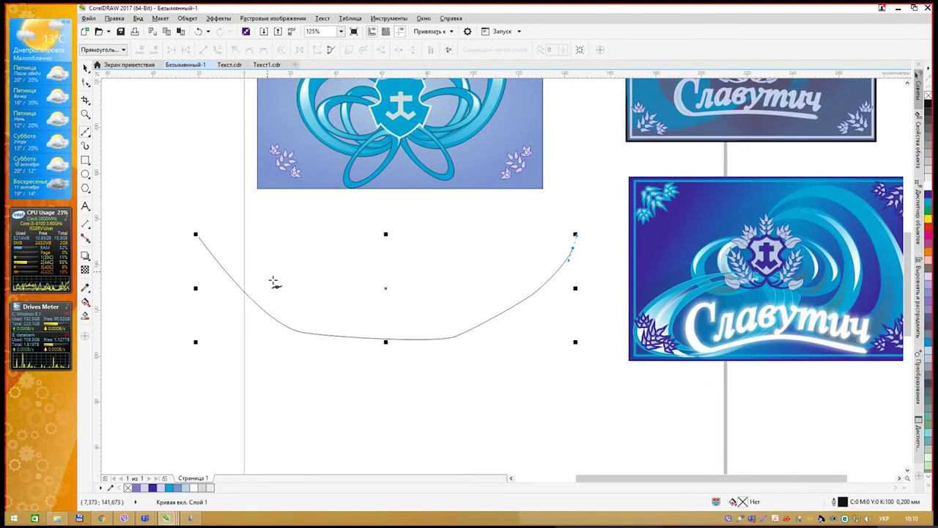
{"action": "left_click", "coordinate": [85, 206]}
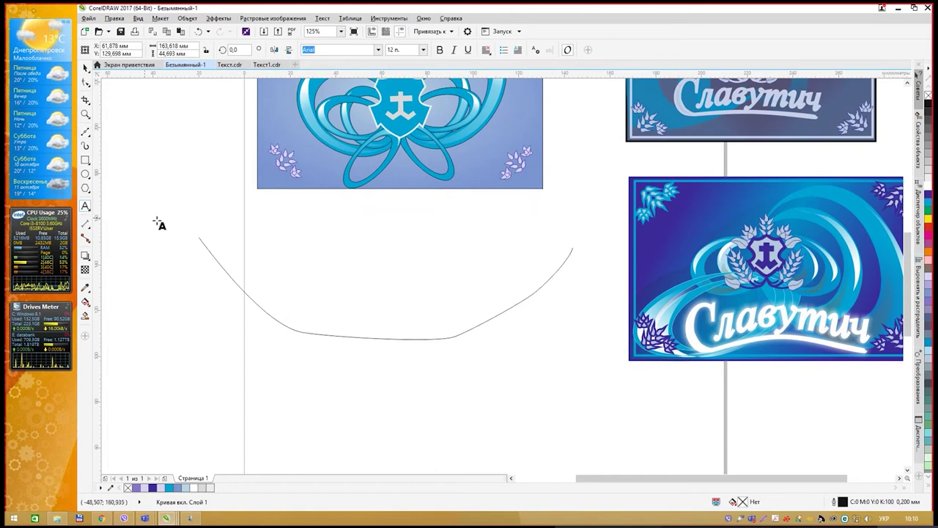
{"action": "left_click", "coordinate": [228, 273]}
{"action": "type", "text": "орп"}
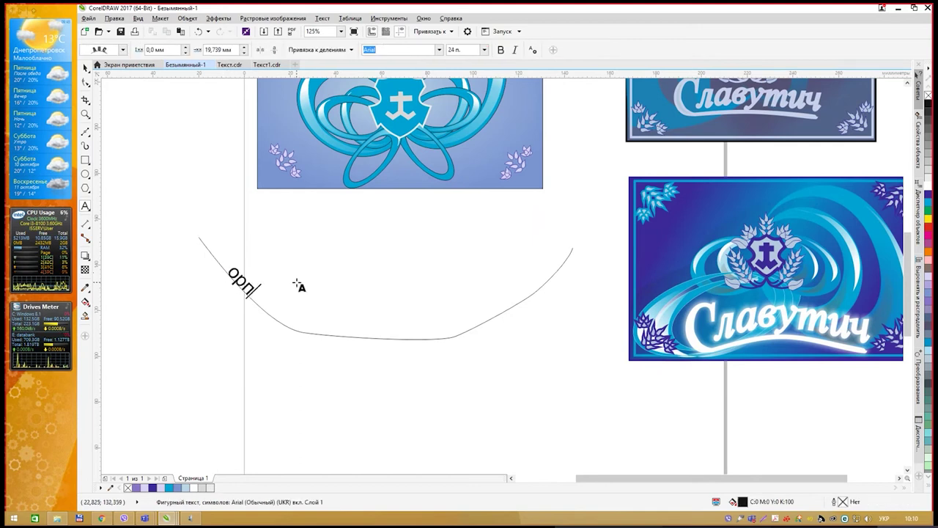
{"action": "type", "text": " орп орп оп орп боп"}
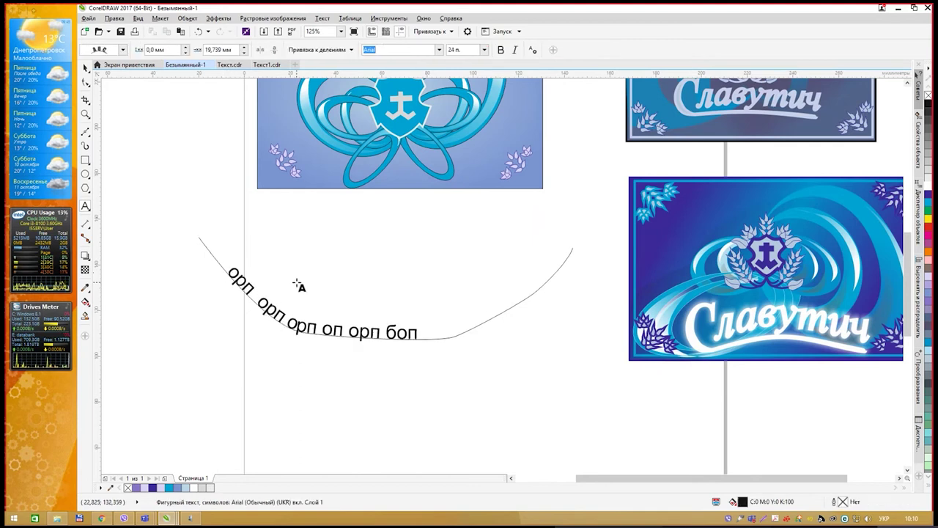
{"action": "type", "text": " бопр бопр оп орп"}
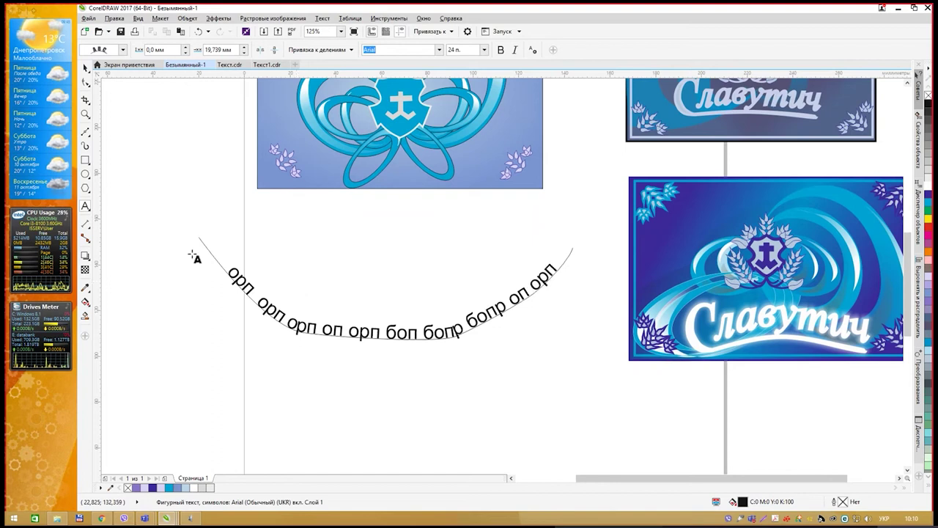
Offset the text 3.5 mm from the curve, and try mirroring it vertically before restoring its orientation
{"action": "key", "text": "ctrl+space"}
{"action": "left_click", "coordinate": [123, 49]}
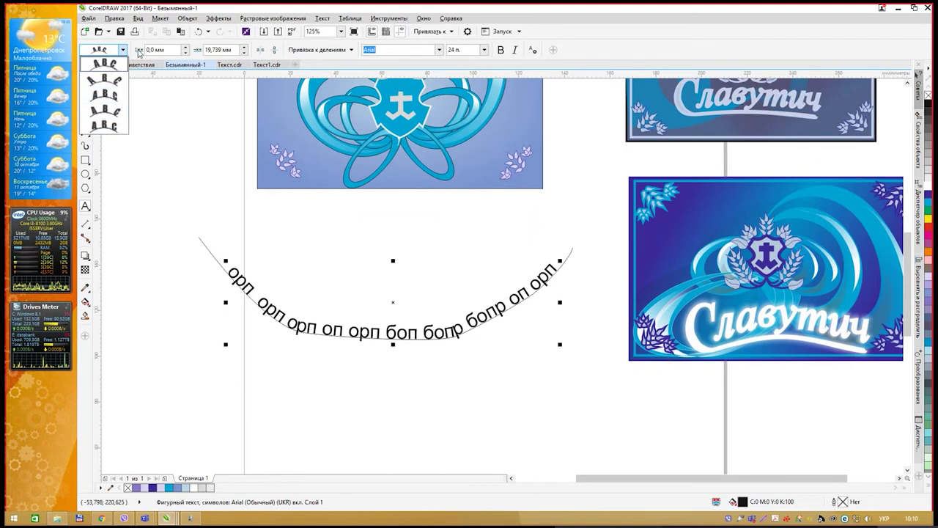
{"action": "left_click", "coordinate": [170, 51]}
{"action": "left_click_drag", "start_coordinate": [184, 49], "coordinate": [188, 32]}
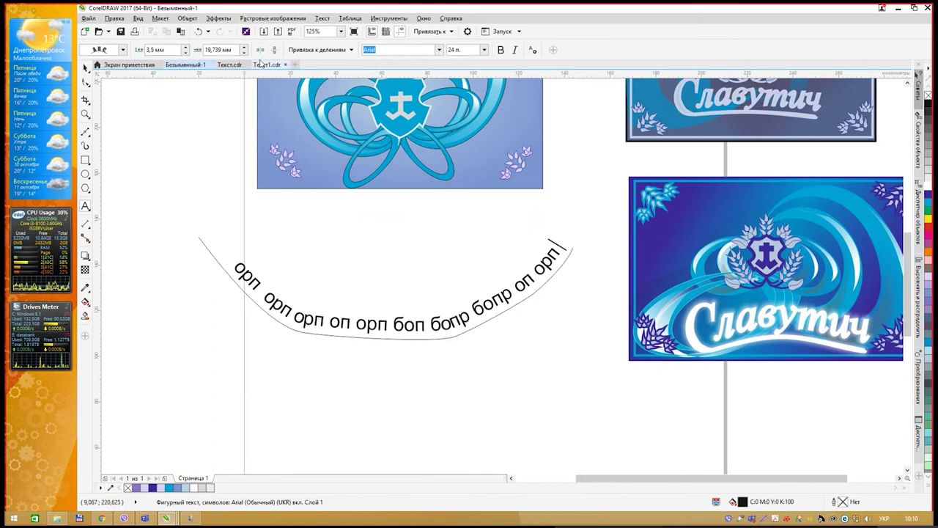
{"action": "left_click", "coordinate": [275, 50]}
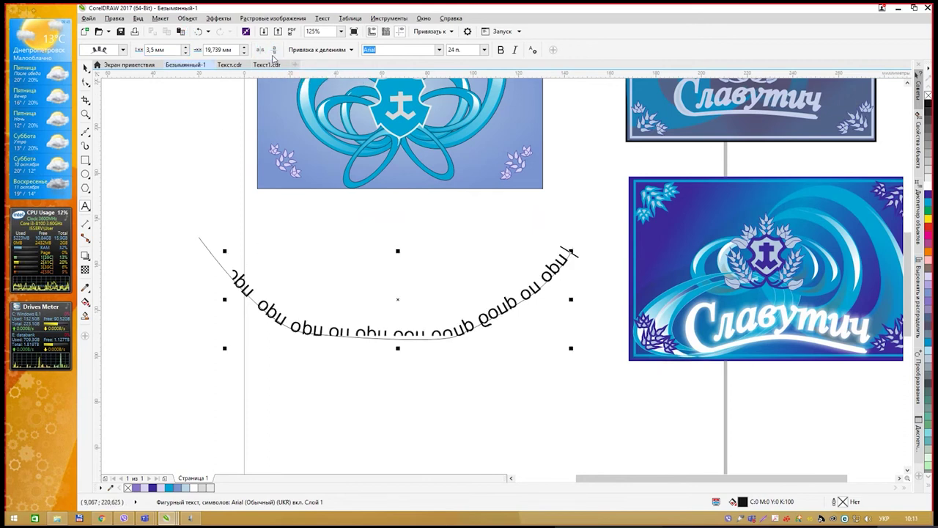
{"action": "left_click", "coordinate": [274, 52]}
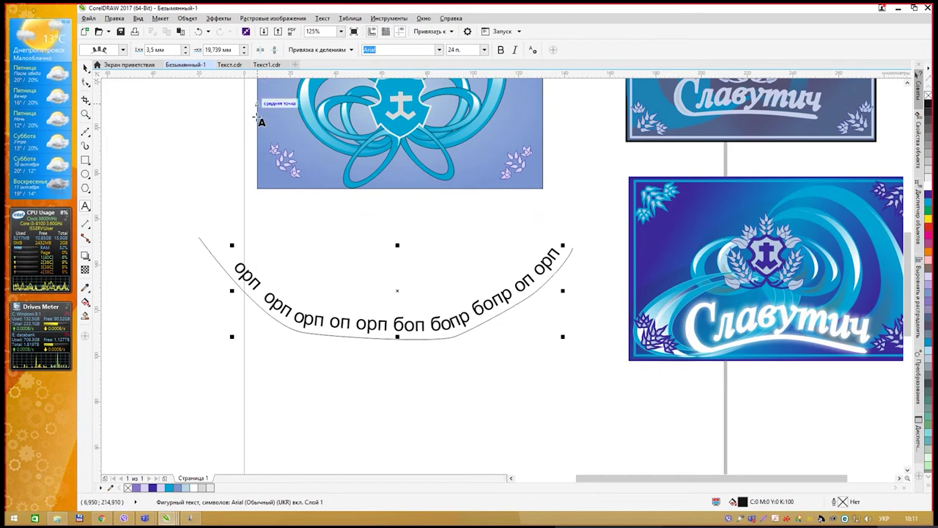
Shift individual letters at both ends of the curved sample text outward along the curve to widen their spacing
{"action": "left_click", "coordinate": [85, 83]}
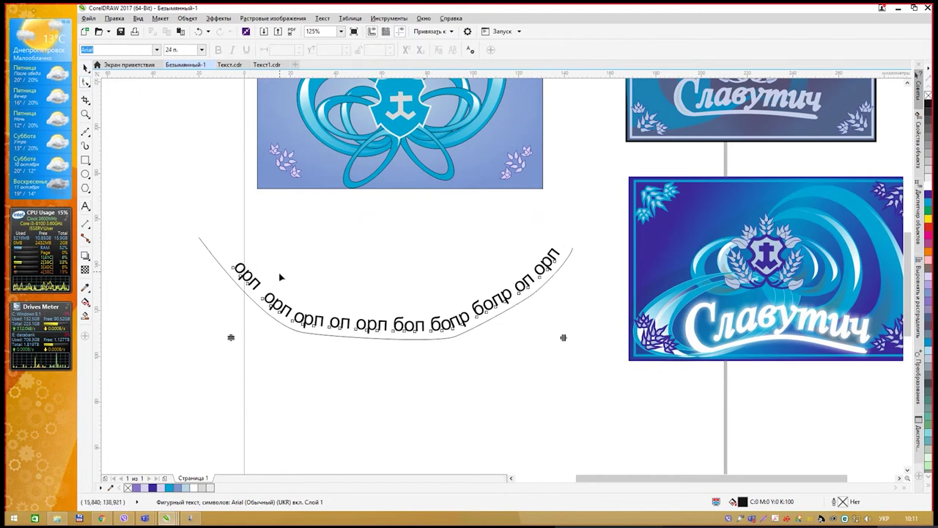
{"action": "left_click", "coordinate": [555, 262]}
{"action": "left_click_drag", "start_coordinate": [555, 261], "coordinate": [561, 251]}
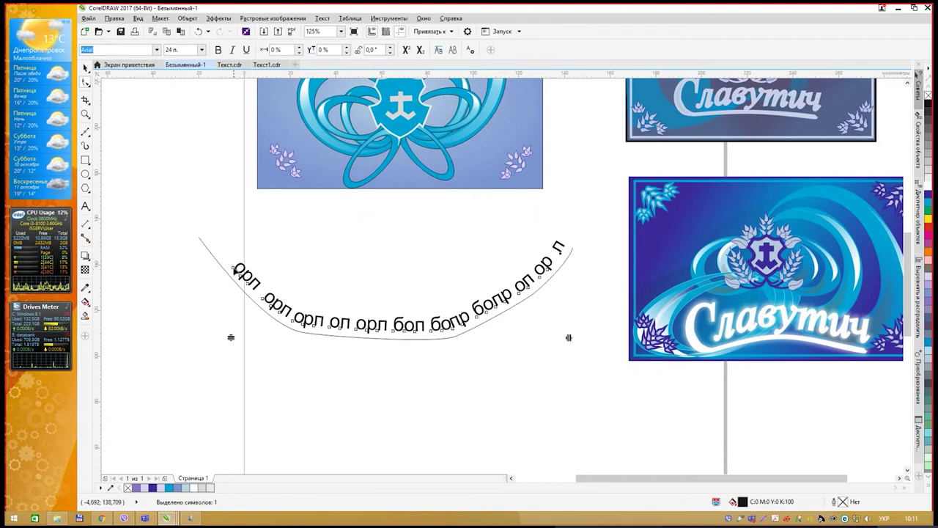
{"action": "left_click_drag", "start_coordinate": [223, 262], "coordinate": [239, 272]}
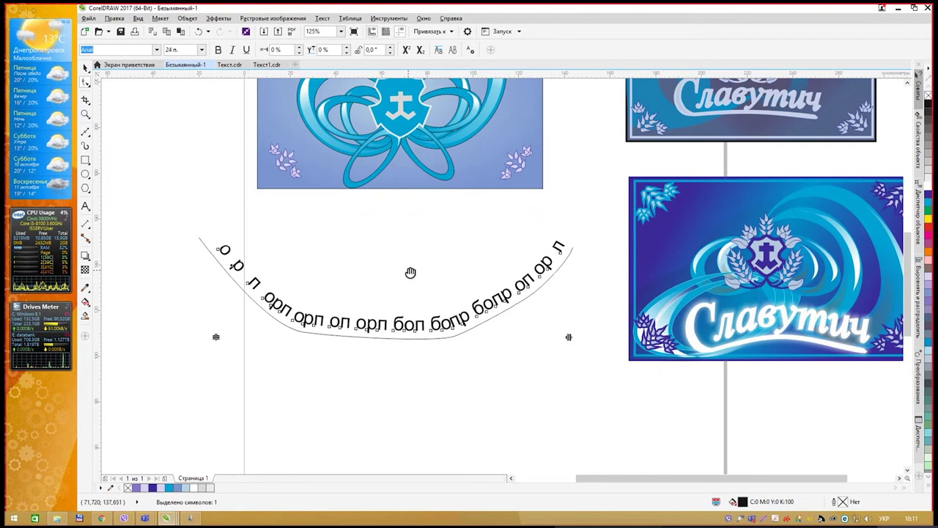
Add the artistic text "Політехніка" in the empty area of the page below the curved sample text
{"action": "scroll", "coordinate": [409, 245], "scroll_direction": "down", "scroll_amount": 1}
{"action": "scroll", "coordinate": [409, 252], "scroll_direction": "down", "scroll_amount": 2}
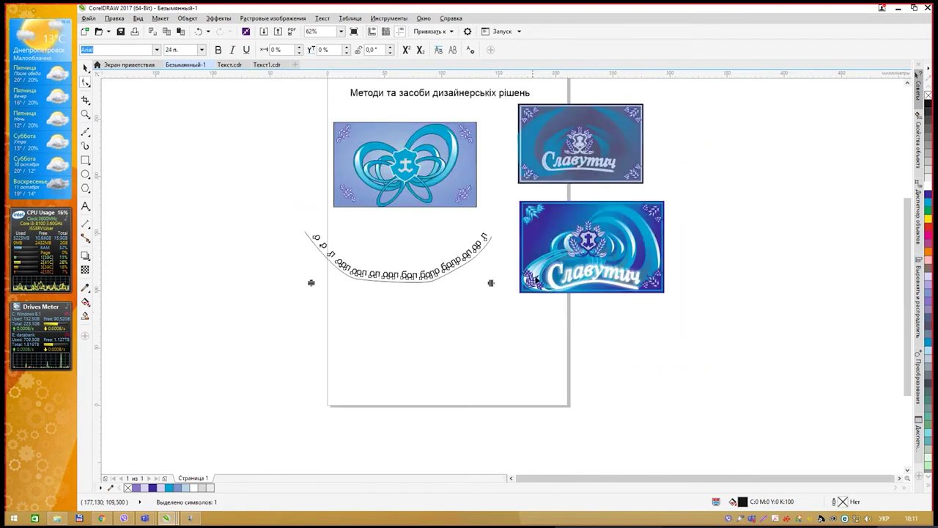
{"action": "left_click_drag", "start_coordinate": [439, 242], "coordinate": [384, 222]}
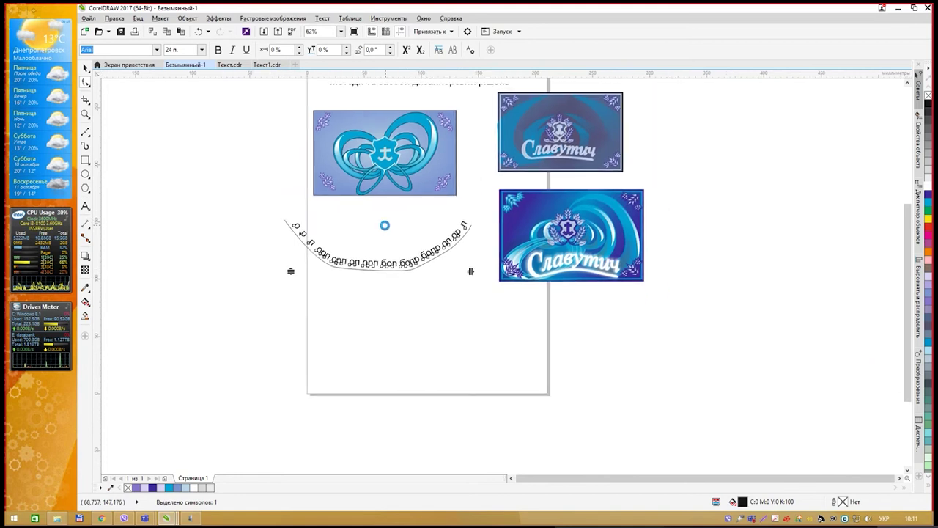
{"action": "left_click", "coordinate": [86, 208]}
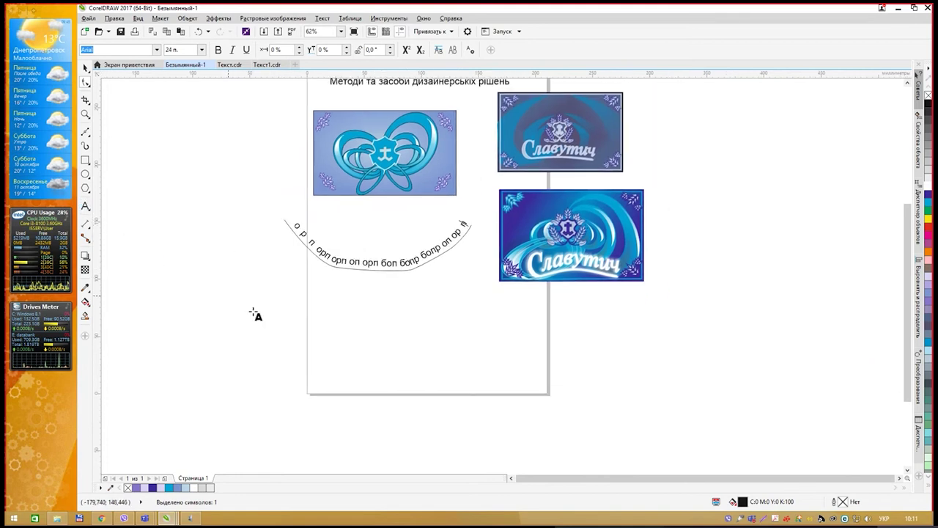
{"action": "left_click", "coordinate": [329, 330]}
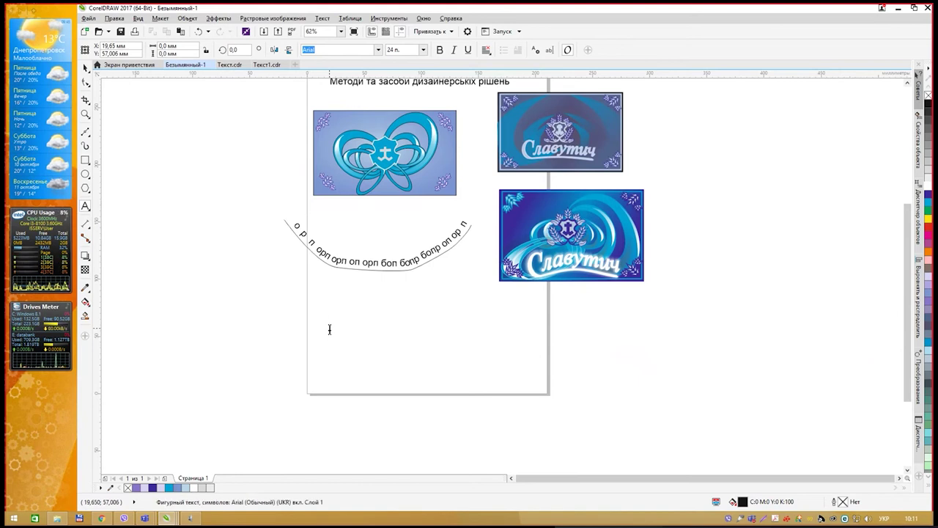
{"action": "type", "text": "ол"}
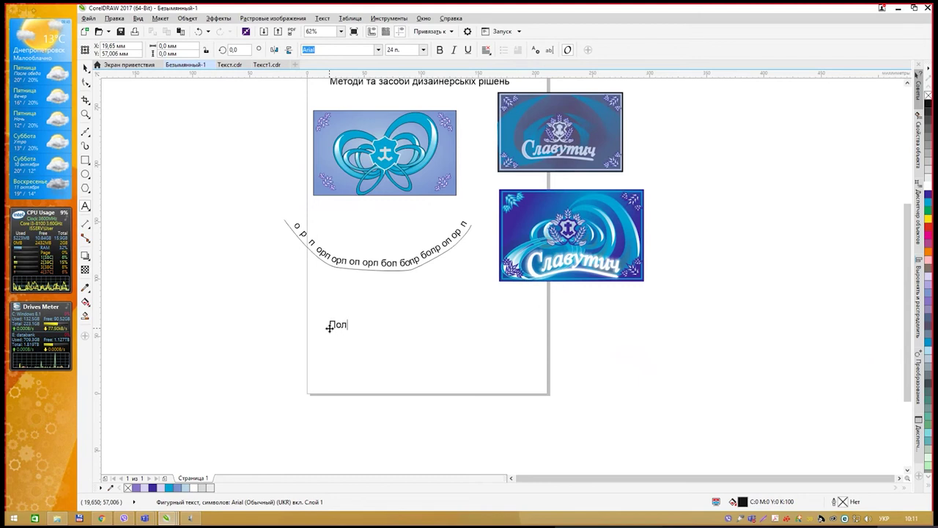
{"action": "type", "text": "іт"}
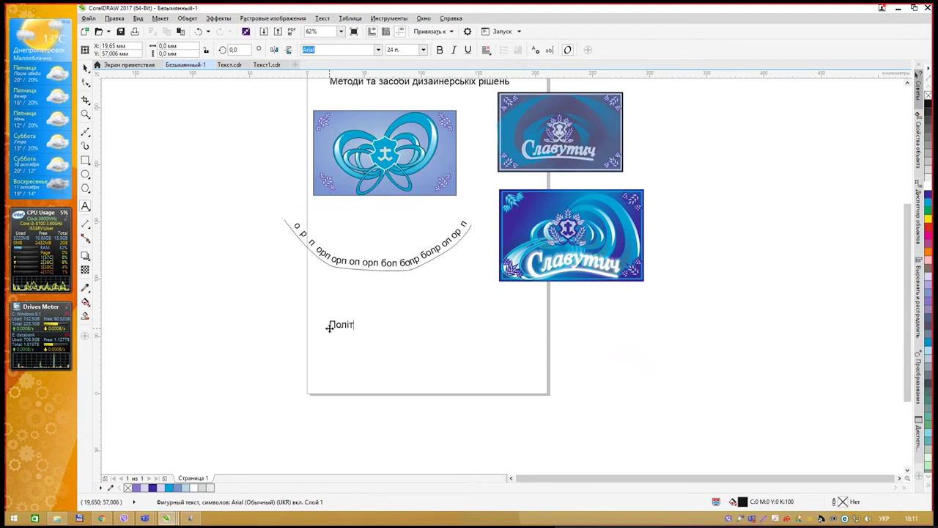
{"action": "type", "text": "ехн"}
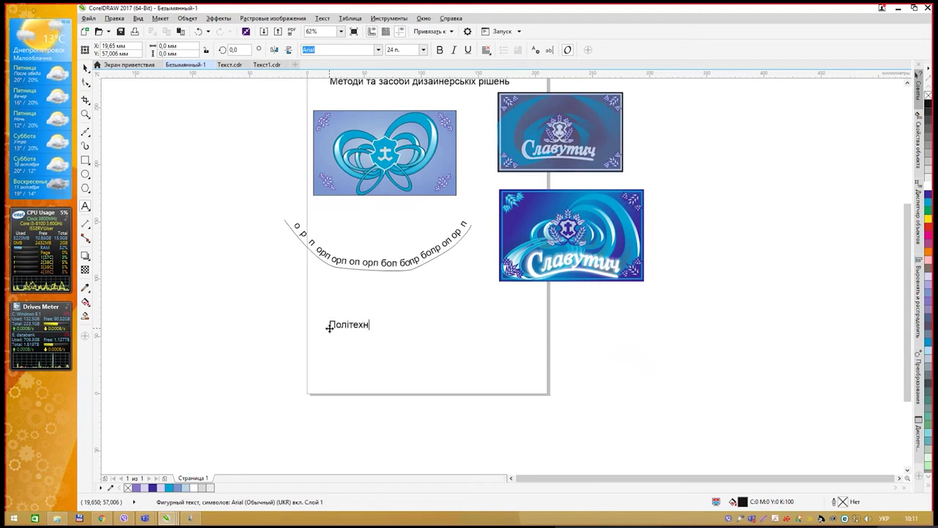
{"action": "type", "text": "ік"}
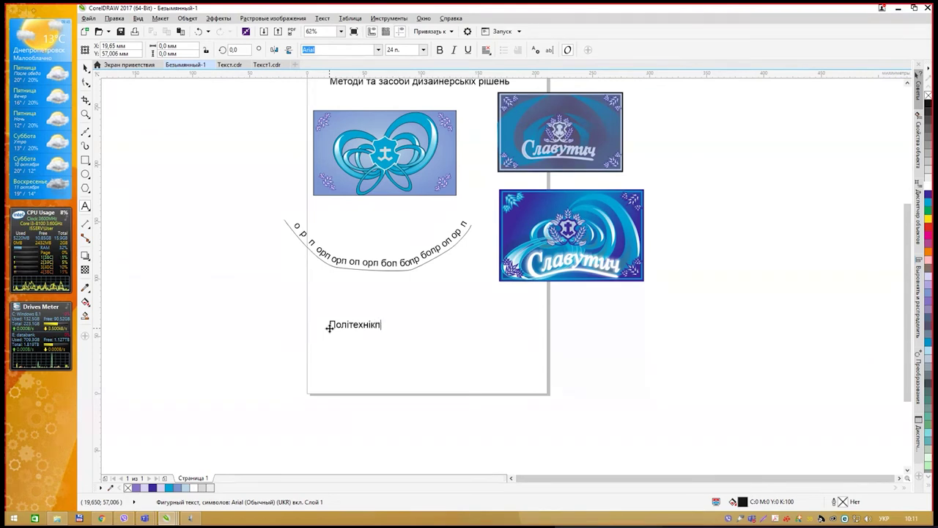
{"action": "type", "text": "а"}
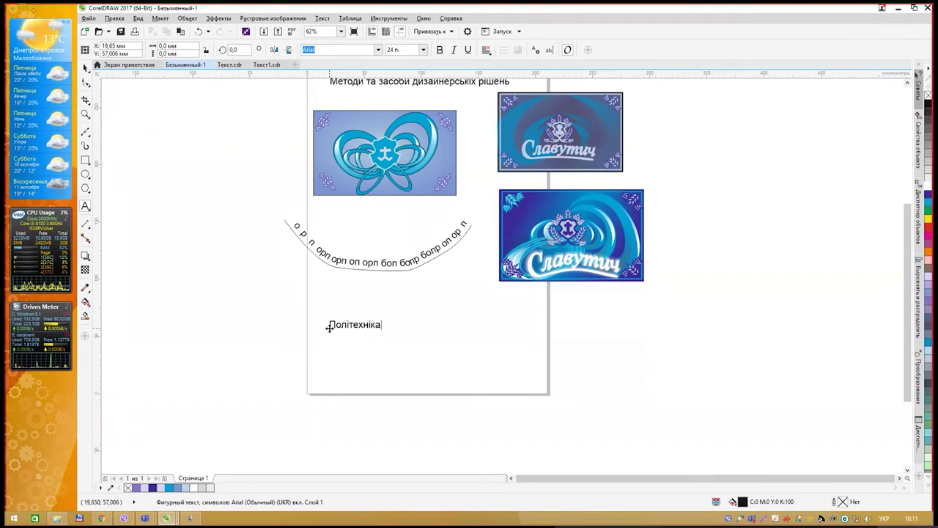
Set the "Політехніка" text to 48 pt bold and move it up closer to the curve
{"action": "left_click", "coordinate": [85, 67]}
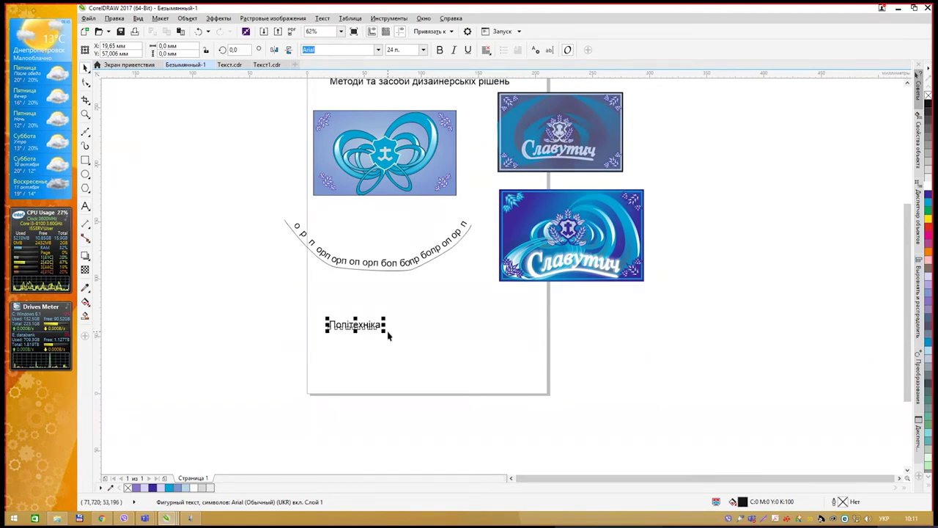
{"action": "left_click", "coordinate": [423, 49]}
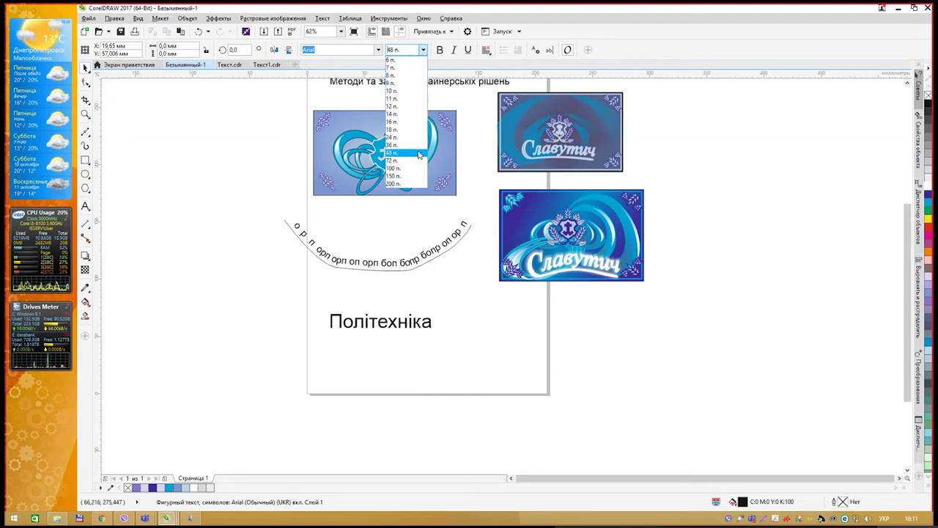
{"action": "left_click", "coordinate": [419, 154]}
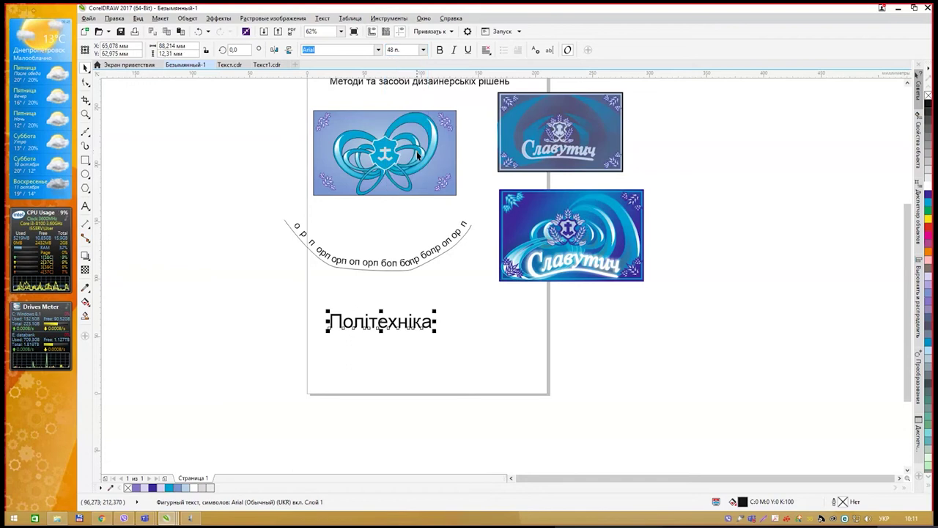
{"action": "left_click", "coordinate": [439, 49]}
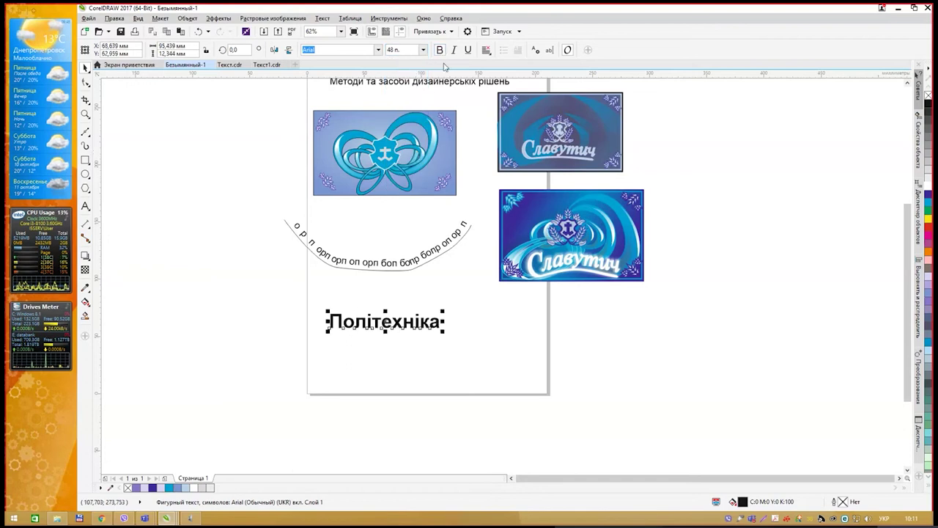
{"action": "left_click_drag", "start_coordinate": [408, 322], "coordinate": [412, 303]}
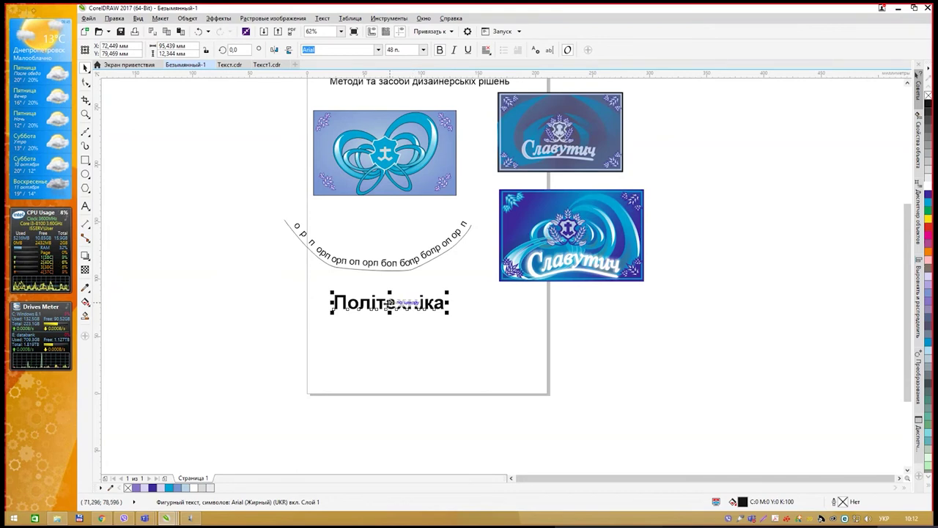
Apply an envelope to "Політехніка" and reshape it so the word arches, with a taller first letter and lowered ends
{"action": "left_click", "coordinate": [87, 257]}
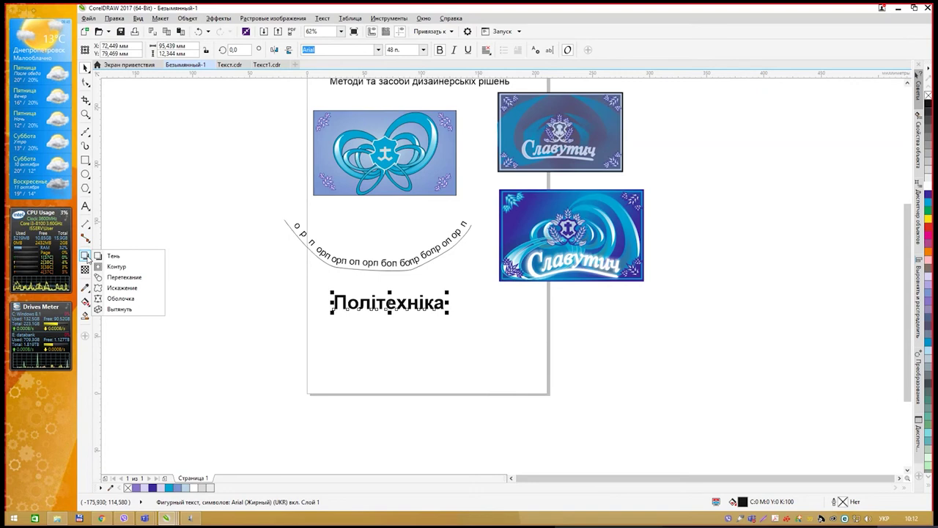
{"action": "left_click", "coordinate": [120, 298]}
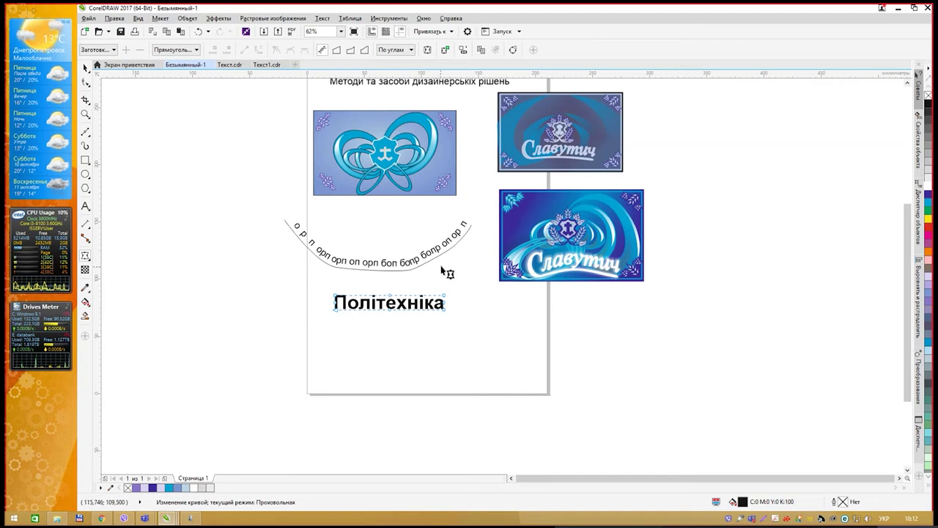
{"action": "left_click_drag", "start_coordinate": [390, 294], "coordinate": [446, 321]}
{"action": "mouse_move", "coordinate": [338, 314]}
{"action": "left_mouse_down"}
{"action": "mouse_move", "coordinate": [342, 325]}
{"action": "mouse_move", "coordinate": [338, 297]}
{"action": "left_mouse_up"}
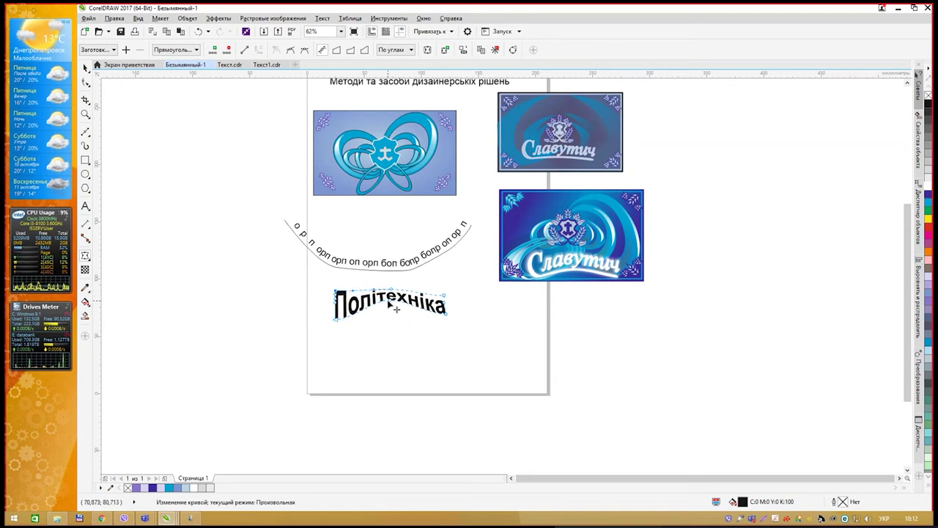
{"action": "left_click_drag", "start_coordinate": [396, 306], "coordinate": [448, 310]}
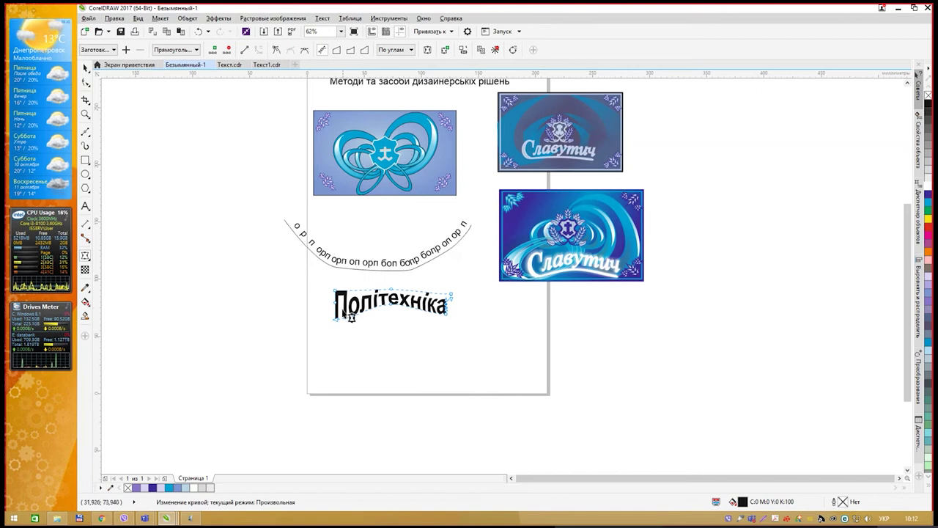
Nudge the enveloped word "Політехніка" slightly and convert it to curves
{"action": "scroll", "coordinate": [343, 307], "scroll_direction": "up", "scroll_amount": 3}
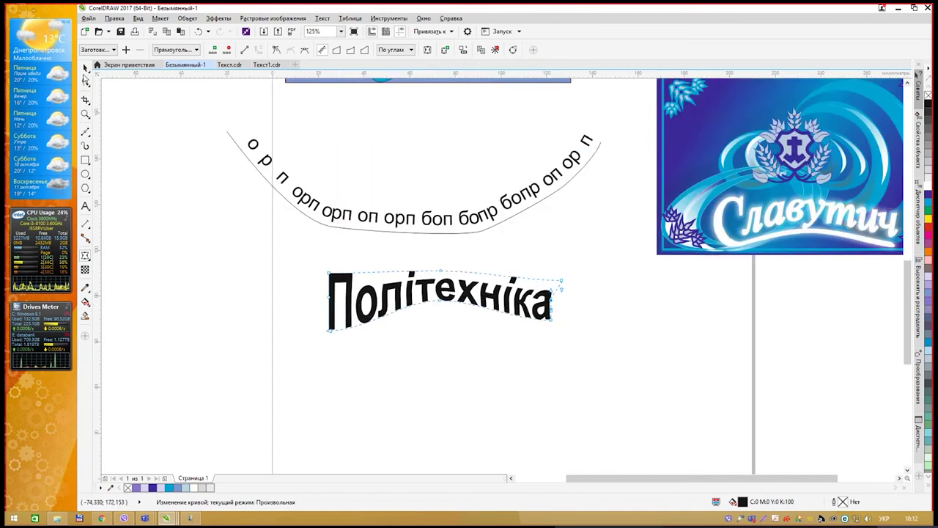
{"action": "left_click", "coordinate": [85, 68]}
{"action": "left_click", "coordinate": [376, 296]}
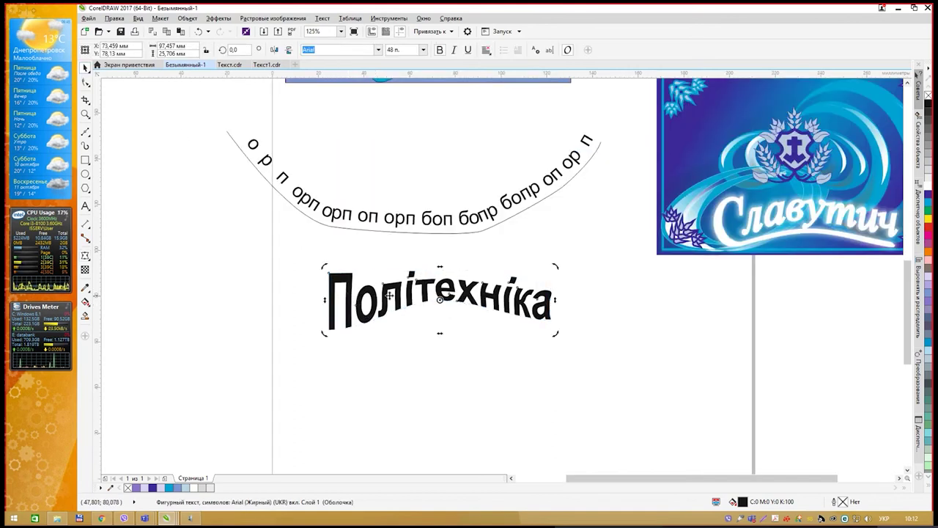
{"action": "left_click_drag", "start_coordinate": [423, 291], "coordinate": [427, 290]}
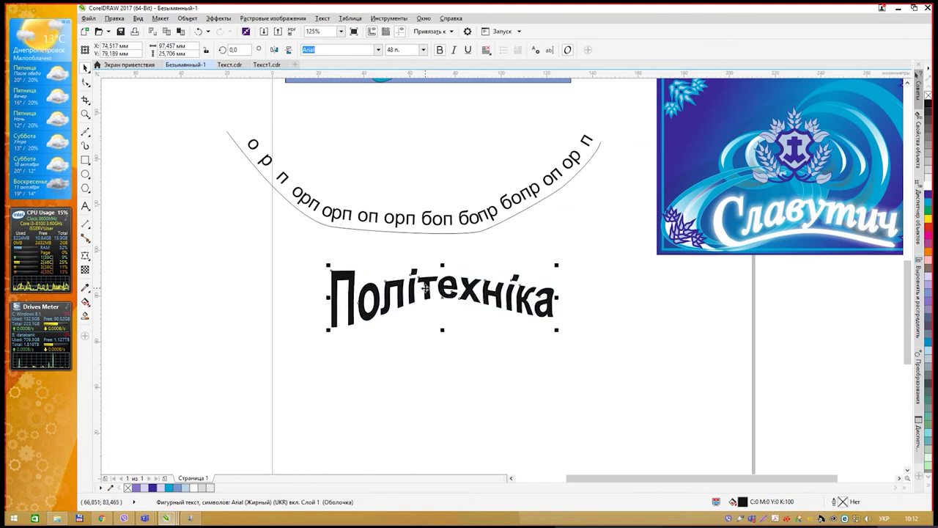
{"action": "right_click", "coordinate": [427, 290]}
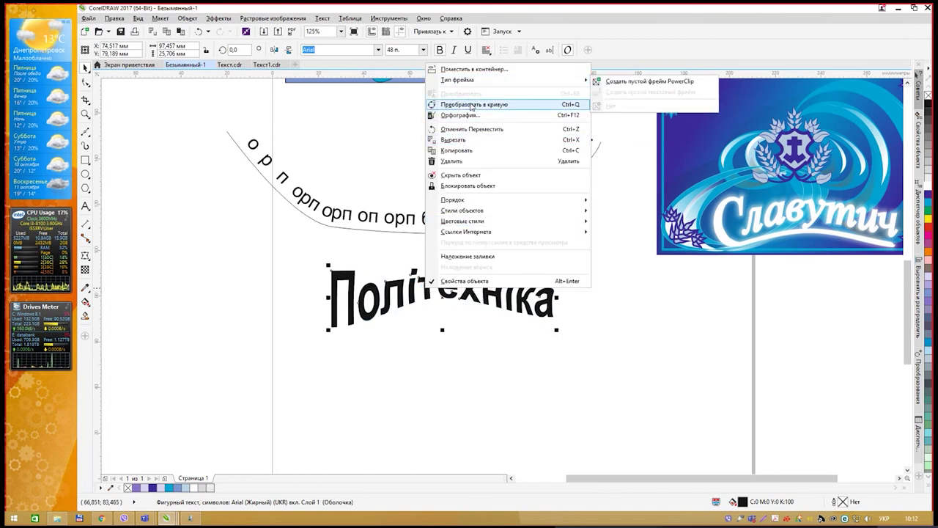
{"action": "left_click", "coordinate": [471, 107]}
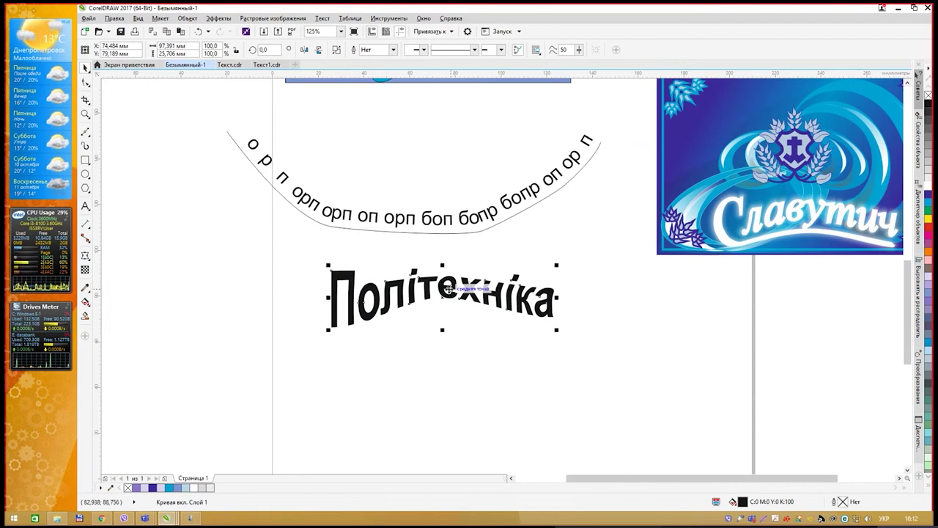
Lengthen the right leg of the letter "П" and pull its nodes into a pointed swash running beneath the whole word
{"action": "left_click", "coordinate": [86, 84]}
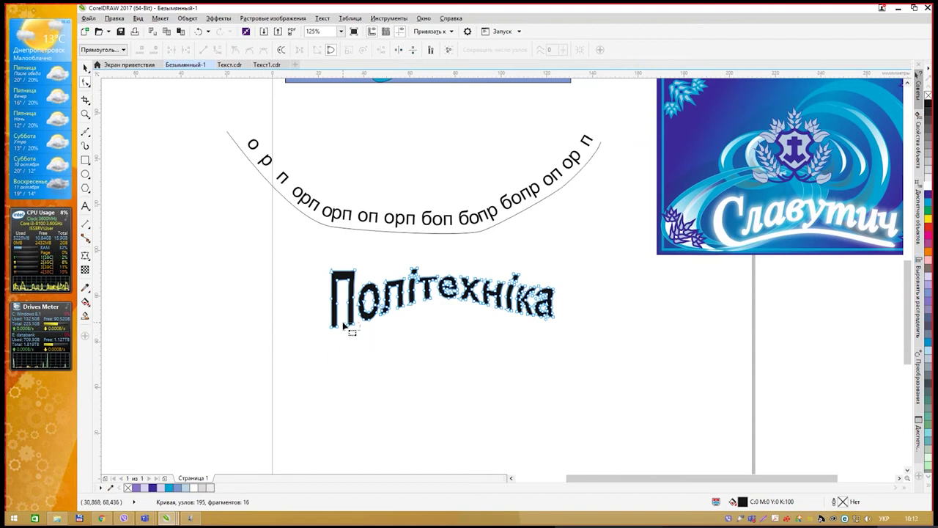
{"action": "mouse_move", "coordinate": [355, 326]}
{"action": "left_mouse_down"}
{"action": "mouse_move", "coordinate": [355, 342]}
{"action": "mouse_move", "coordinate": [352, 334]}
{"action": "left_mouse_up"}
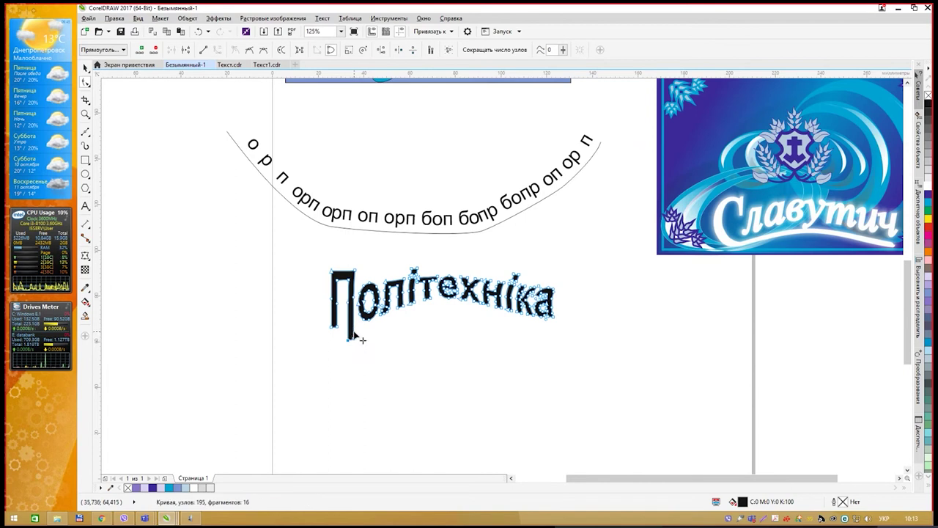
{"action": "double_click", "coordinate": [359, 342]}
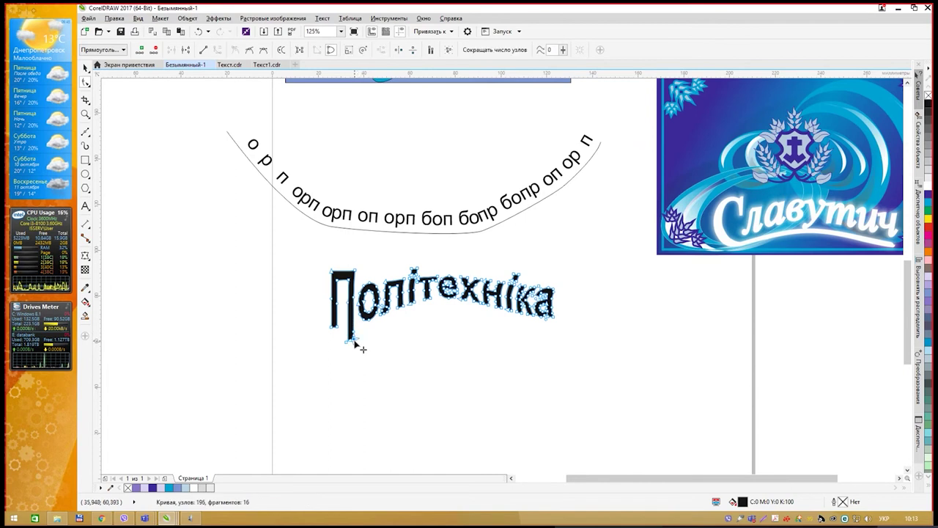
{"action": "scroll", "coordinate": [359, 349], "scroll_direction": "up", "scroll_amount": 2}
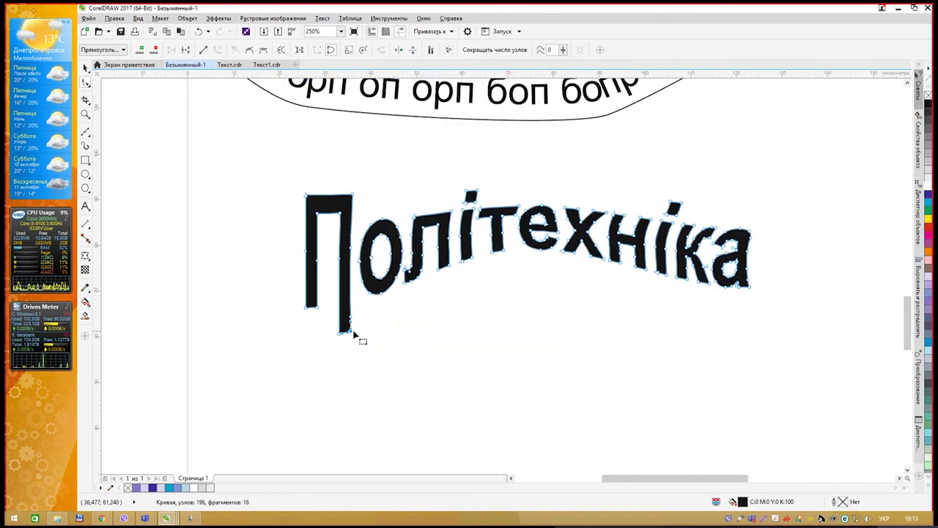
{"action": "left_click_drag", "start_coordinate": [354, 334], "coordinate": [542, 343]}
{"action": "left_click_drag", "start_coordinate": [476, 339], "coordinate": [510, 296]}
{"action": "left_click_drag", "start_coordinate": [544, 344], "coordinate": [740, 307]}
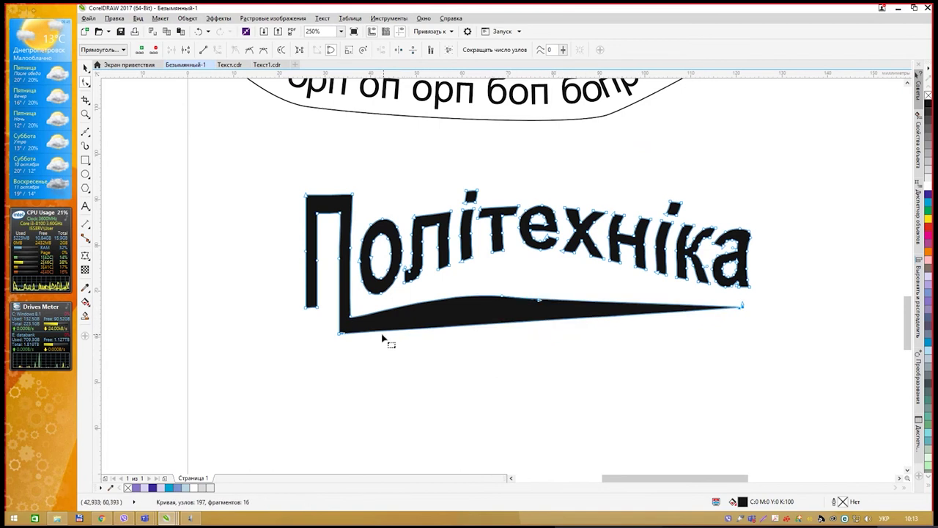
Refine the swash under the word by beveling its lower corner and bending both edges upward into a slim, tapering arch
{"action": "left_click_drag", "start_coordinate": [385, 330], "coordinate": [436, 322]}
{"action": "left_click", "coordinate": [343, 331]}
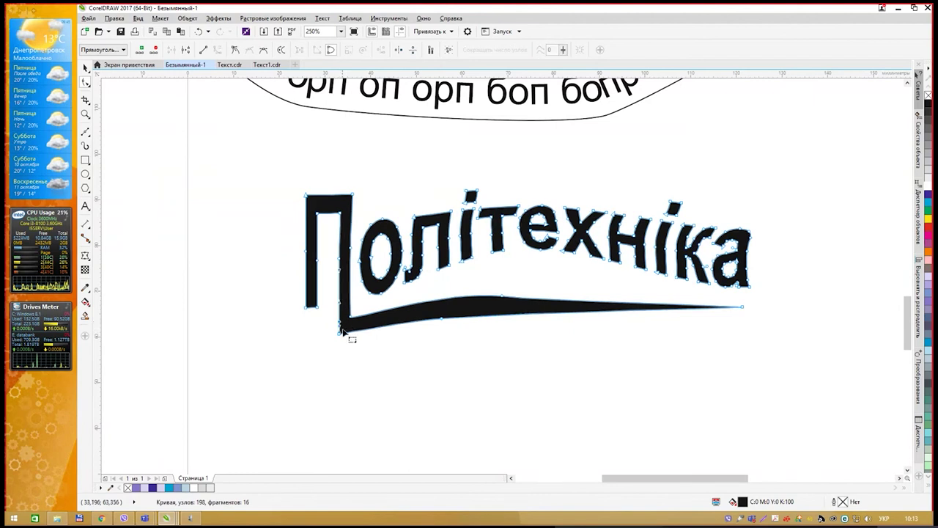
{"action": "mouse_move", "coordinate": [341, 335]}
{"action": "left_mouse_down"}
{"action": "mouse_move", "coordinate": [360, 331]}
{"action": "mouse_move", "coordinate": [346, 320]}
{"action": "mouse_move", "coordinate": [354, 314]}
{"action": "mouse_move", "coordinate": [351, 329]}
{"action": "mouse_move", "coordinate": [351, 321]}
{"action": "left_mouse_up"}
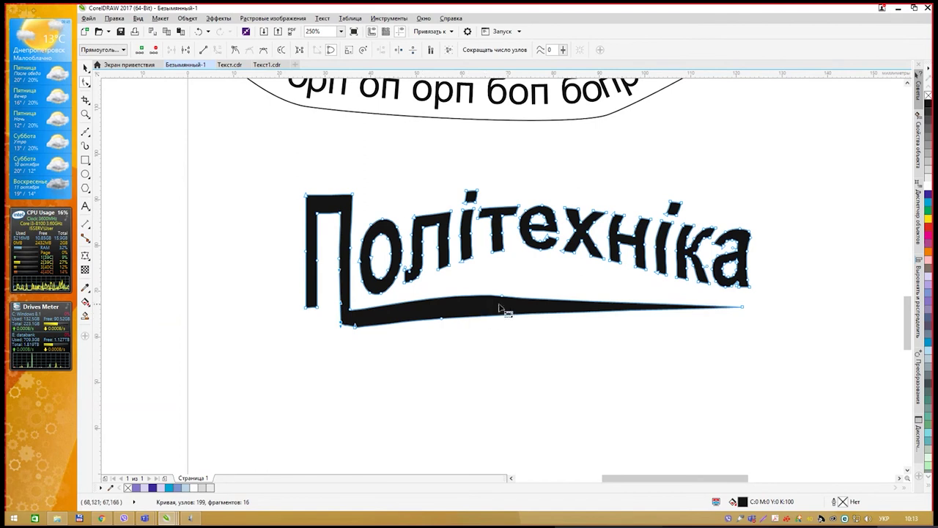
{"action": "left_click_drag", "start_coordinate": [500, 308], "coordinate": [509, 278]}
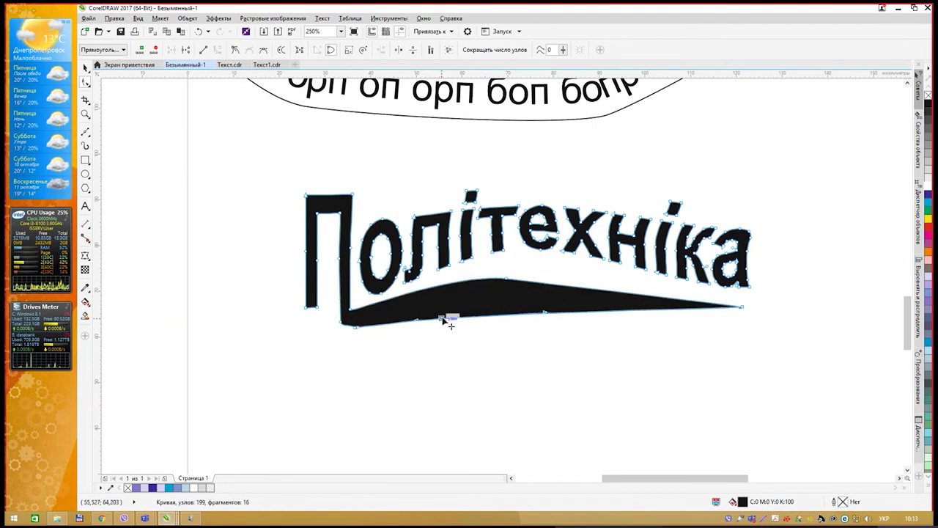
{"action": "left_click_drag", "start_coordinate": [443, 321], "coordinate": [463, 297]}
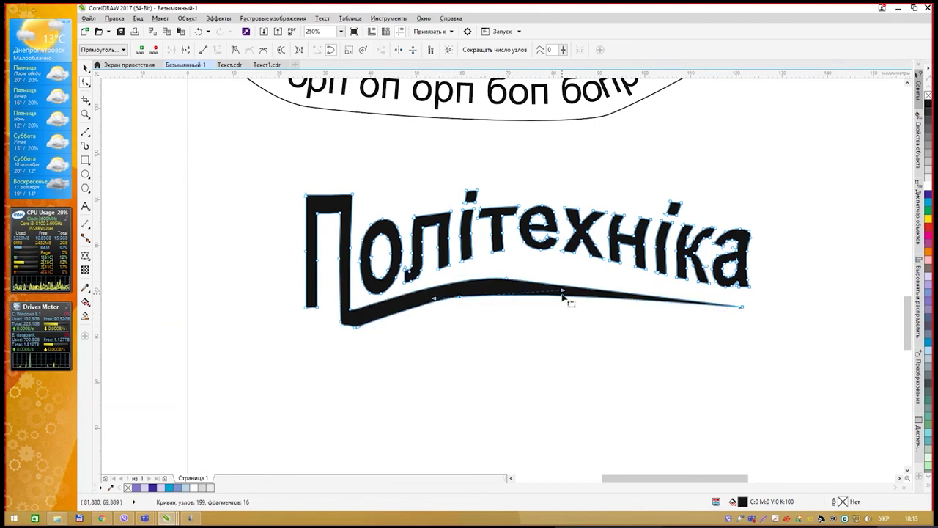
Add nodes along the swash's lower edge, extend and thicken its tip, and bow the lower edge upward beneath the word
{"action": "left_click_drag", "start_coordinate": [563, 296], "coordinate": [568, 297]}
{"action": "double_click", "coordinate": [600, 307]}
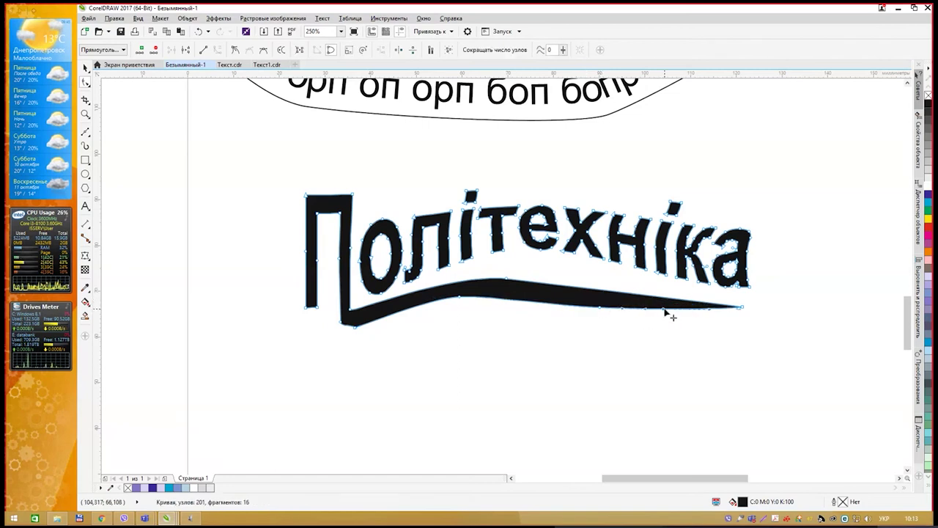
{"action": "left_click_drag", "start_coordinate": [665, 312], "coordinate": [760, 320]}
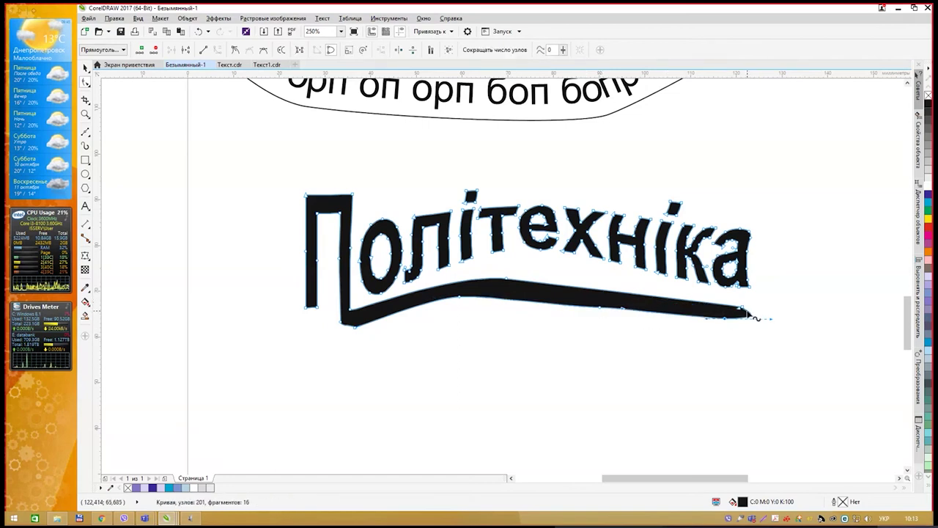
{"action": "left_click_drag", "start_coordinate": [531, 306], "coordinate": [536, 297]}
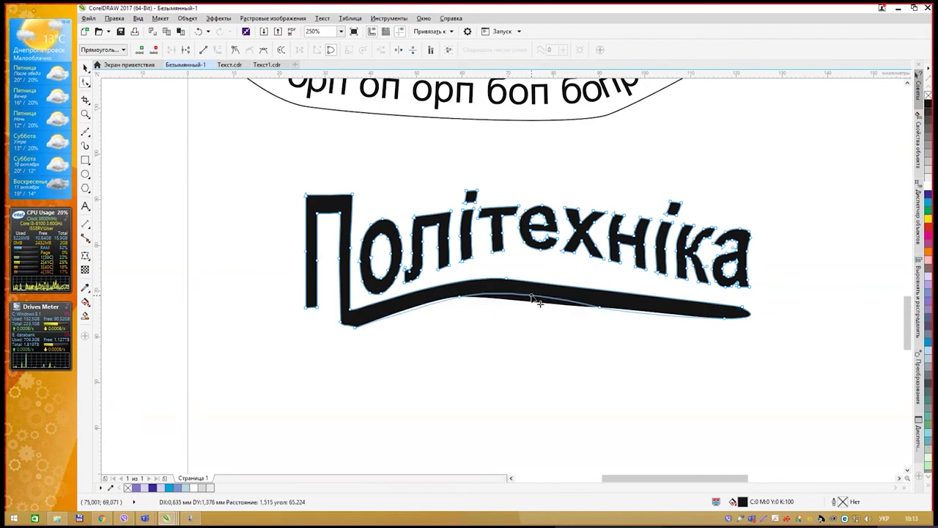
{"action": "left_click", "coordinate": [606, 310]}
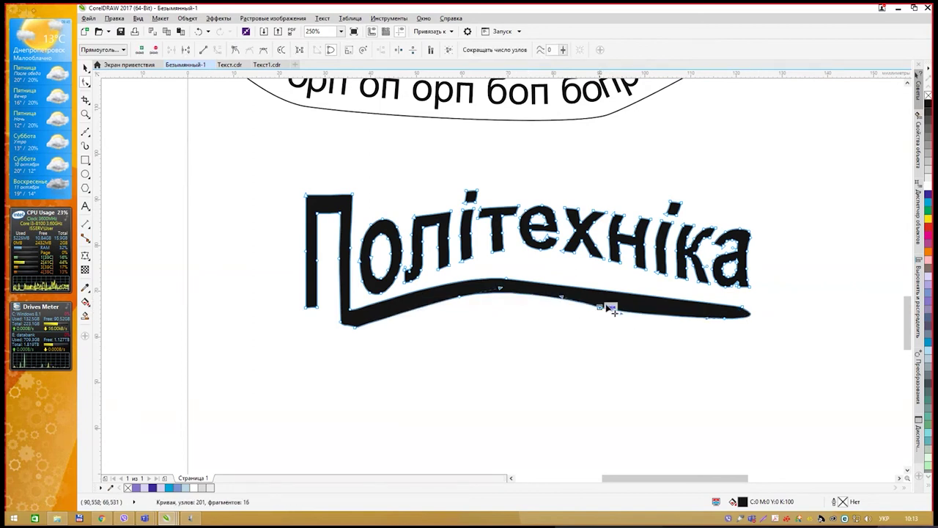
Add nodes at the end of the swash to flare its tip, and smooth the lower edge by raising its middle node
{"action": "double_click", "coordinate": [756, 318]}
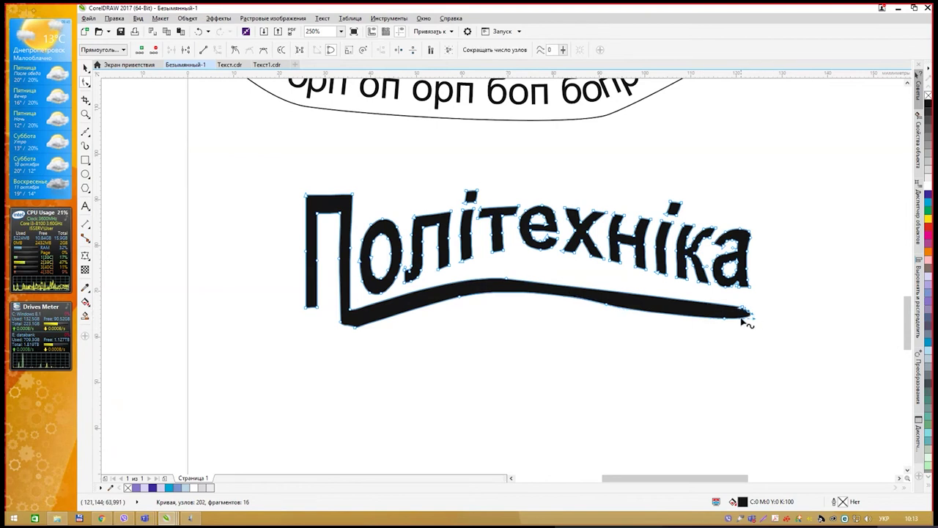
{"action": "double_click", "coordinate": [748, 319]}
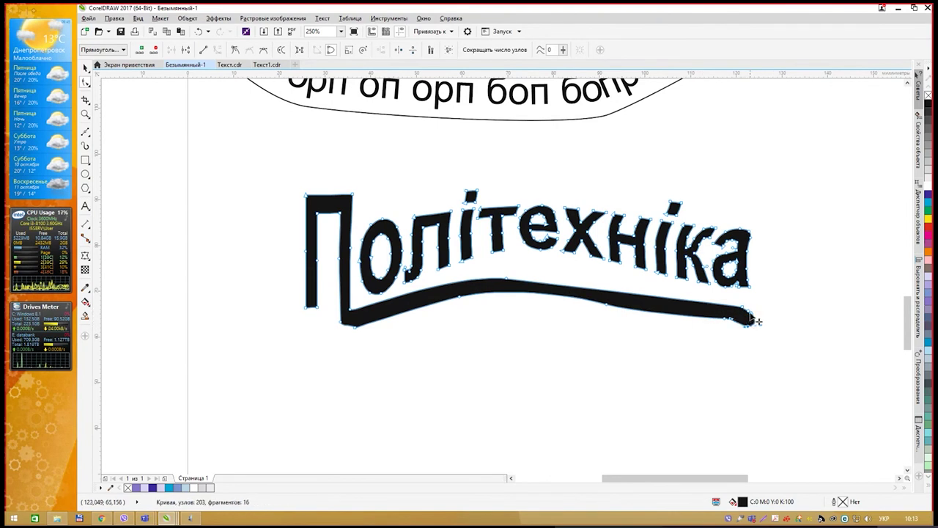
{"action": "mouse_move", "coordinate": [757, 321]}
{"action": "left_mouse_down"}
{"action": "mouse_move", "coordinate": [750, 313]}
{"action": "mouse_move", "coordinate": [766, 319]}
{"action": "mouse_move", "coordinate": [764, 308]}
{"action": "mouse_move", "coordinate": [748, 310]}
{"action": "mouse_move", "coordinate": [766, 311]}
{"action": "left_mouse_up"}
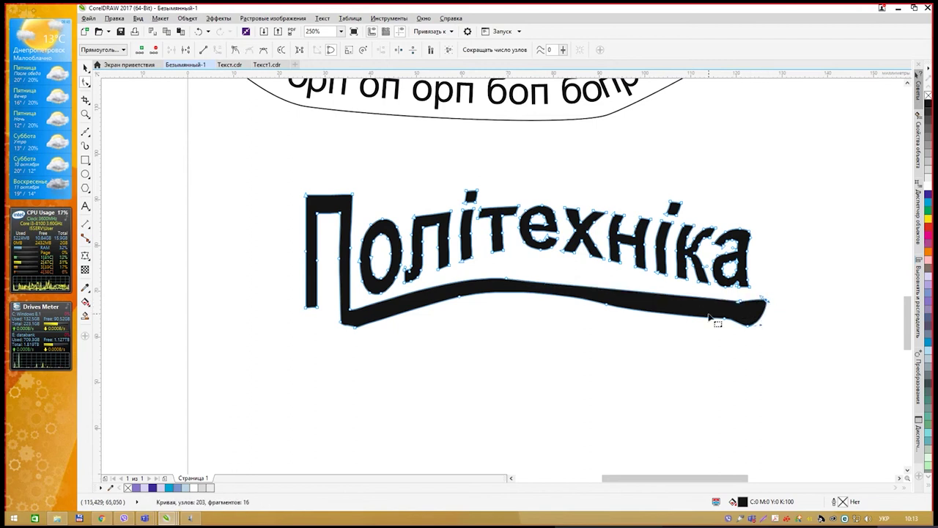
{"action": "left_click_drag", "start_coordinate": [607, 306], "coordinate": [613, 302]}
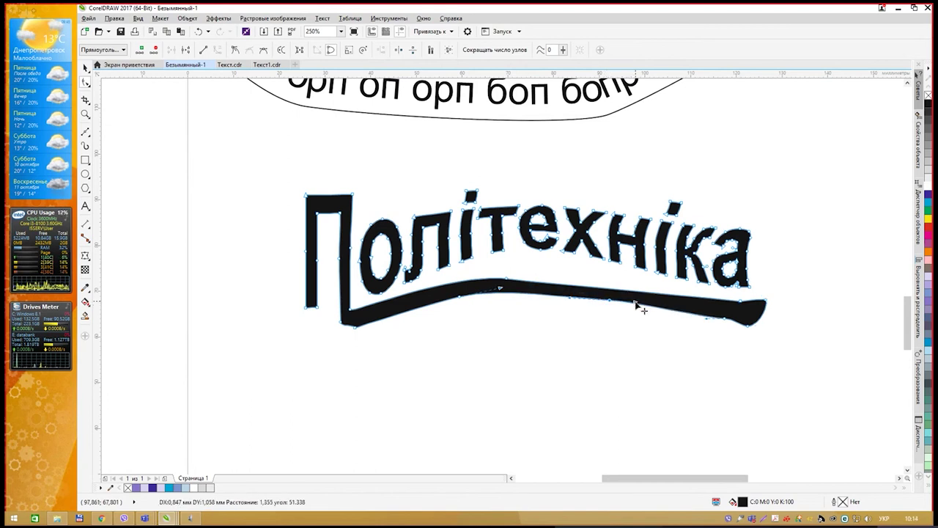
{"action": "left_click", "coordinate": [589, 342]}
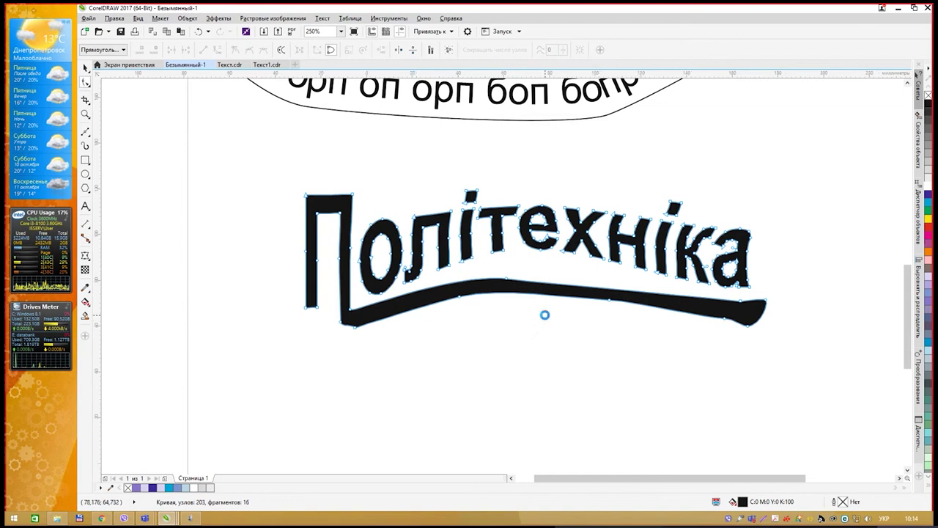
Move the curved text together with its path off the page into the empty area beside it
{"action": "scroll", "coordinate": [543, 314], "scroll_direction": "down", "scroll_amount": 2}
{"action": "left_click", "coordinate": [85, 67]}
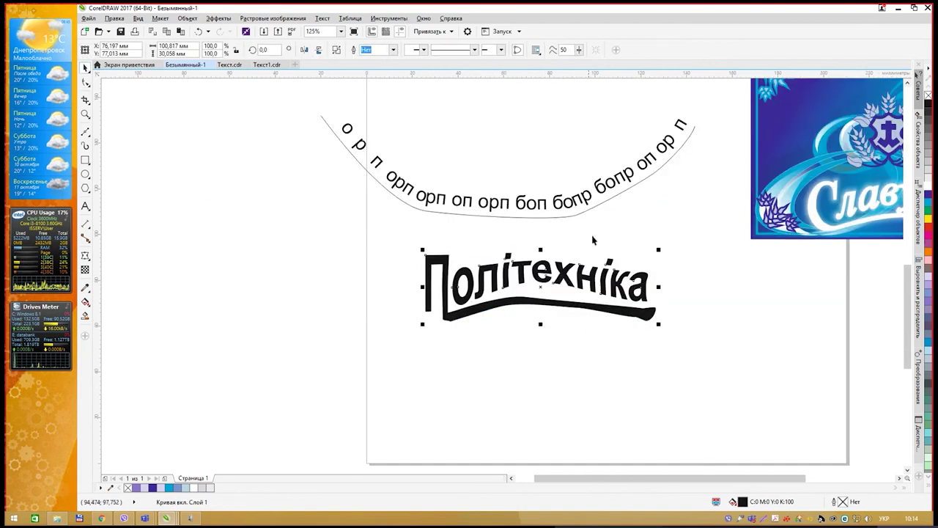
{"action": "left_click_drag", "start_coordinate": [646, 212], "coordinate": [565, 235]}
{"action": "scroll", "coordinate": [564, 235], "scroll_direction": "down", "scroll_amount": 2}
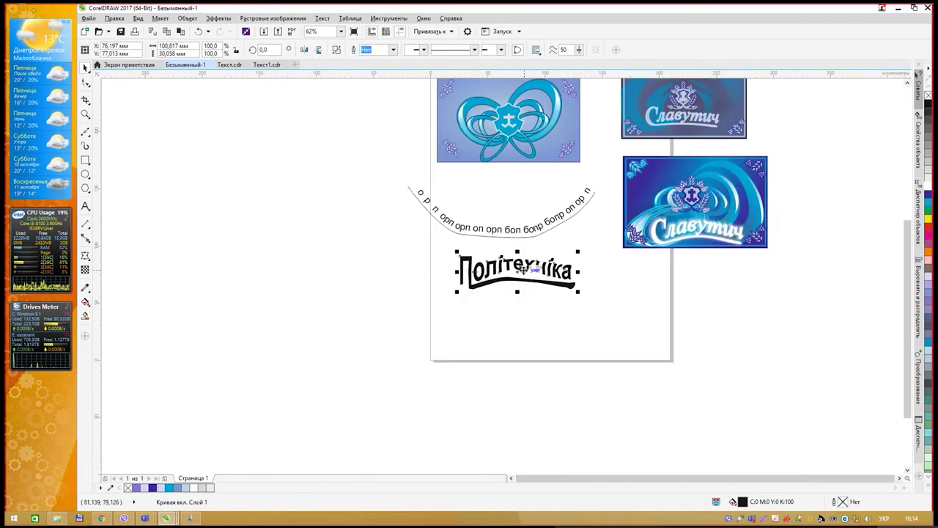
{"action": "left_click", "coordinate": [459, 227]}
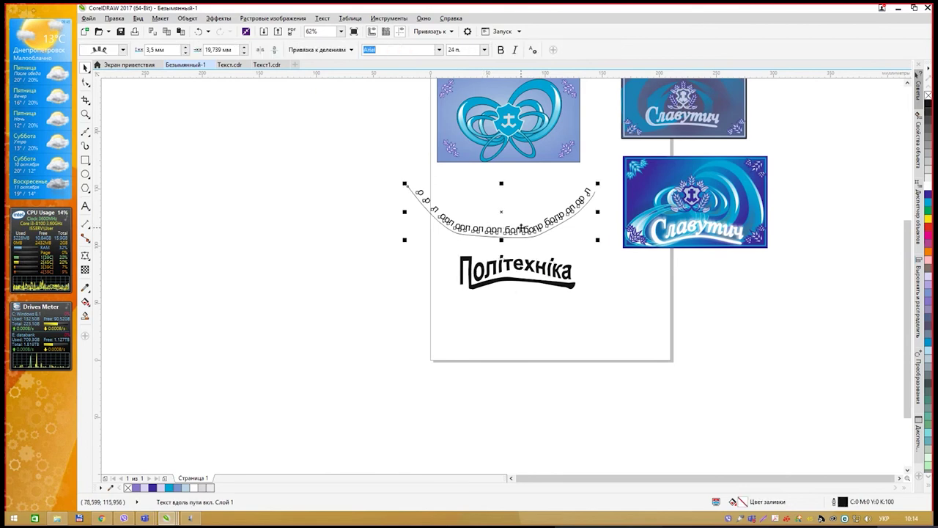
{"action": "left_click_drag", "start_coordinate": [406, 185], "coordinate": [305, 226]}
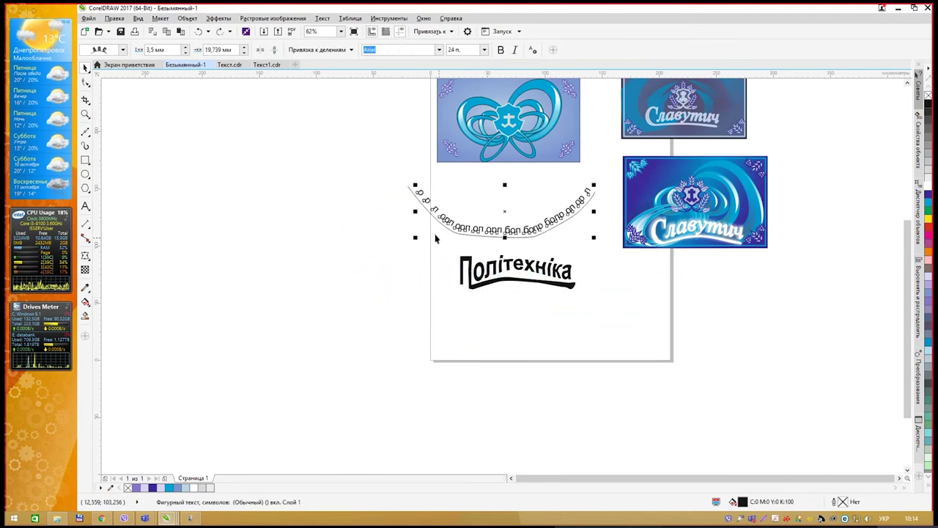
{"action": "left_click_drag", "start_coordinate": [371, 176], "coordinate": [179, 190]}
Place the word "Політехніка" over the lower part of the recreated label and scale it down to about 75 mm wide
{"action": "left_click", "coordinate": [532, 262]}
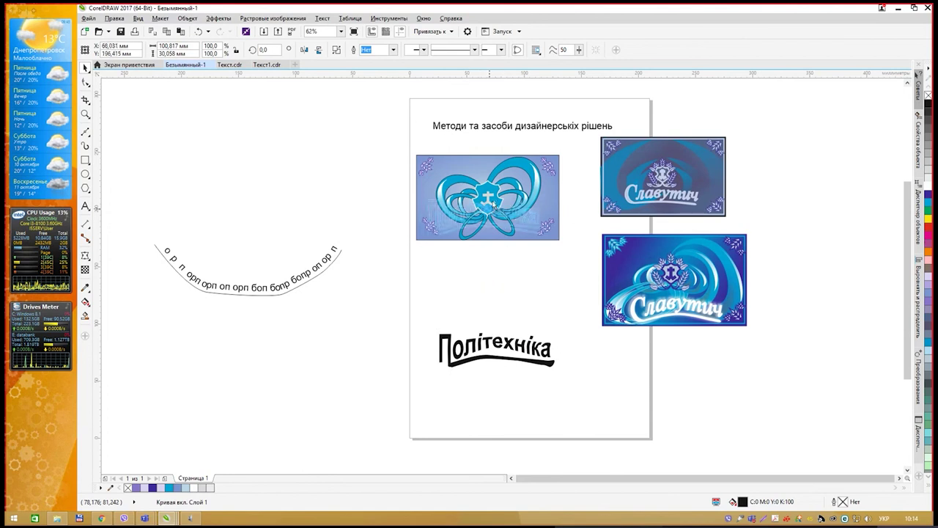
{"action": "left_click_drag", "start_coordinate": [494, 206], "coordinate": [496, 215]}
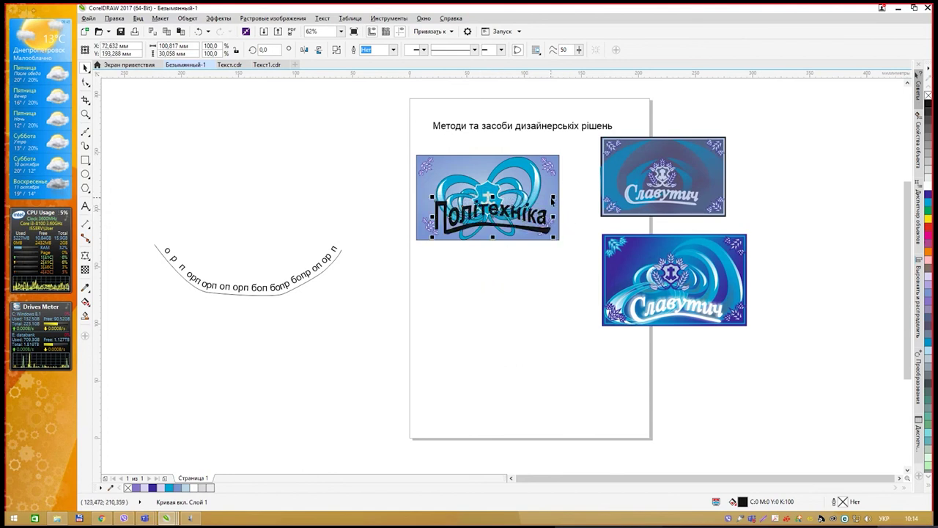
{"action": "left_click_drag", "start_coordinate": [553, 198], "coordinate": [518, 224]}
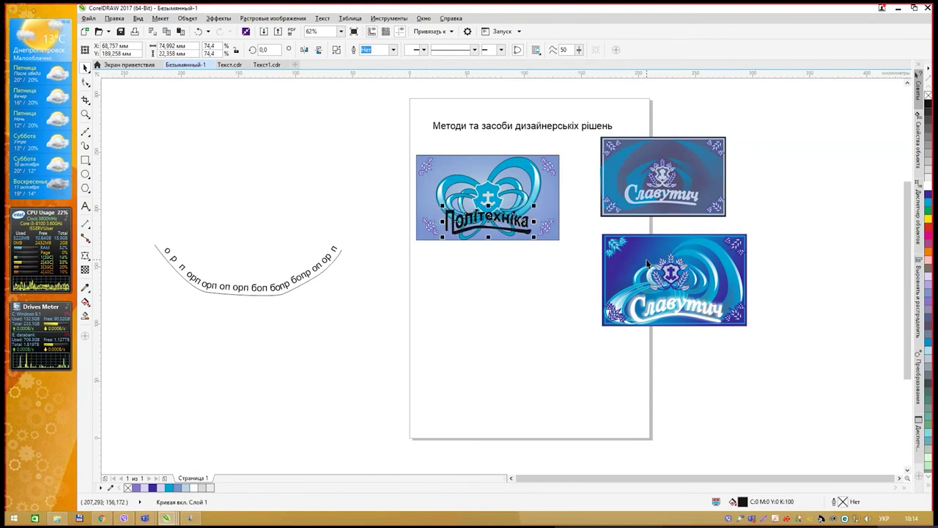
Give the word "Політехніка" on the label a white fill and a white outline
{"action": "left_click", "coordinate": [926, 190]}
{"action": "right_click", "coordinate": [924, 192]}
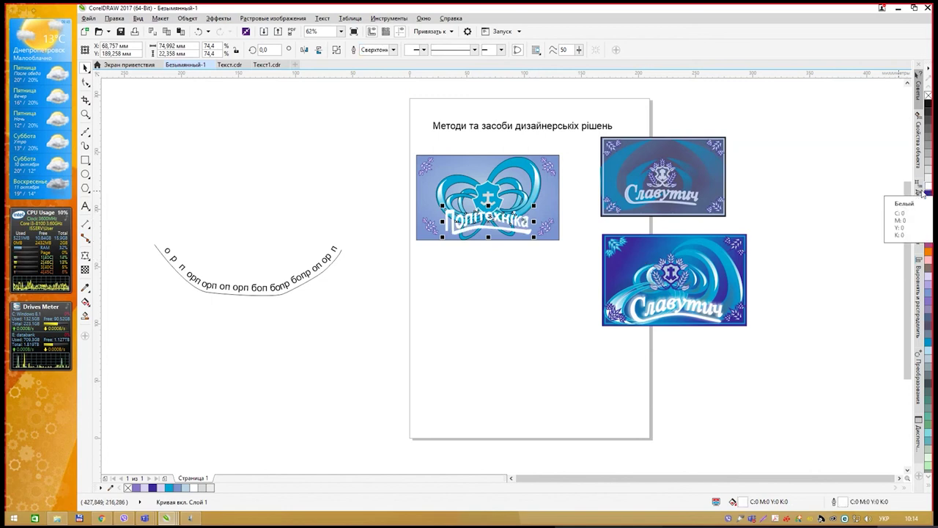
{"action": "scroll", "coordinate": [533, 232], "scroll_direction": "up", "scroll_amount": 2}
{"action": "left_click_drag", "start_coordinate": [658, 227], "coordinate": [587, 230]}
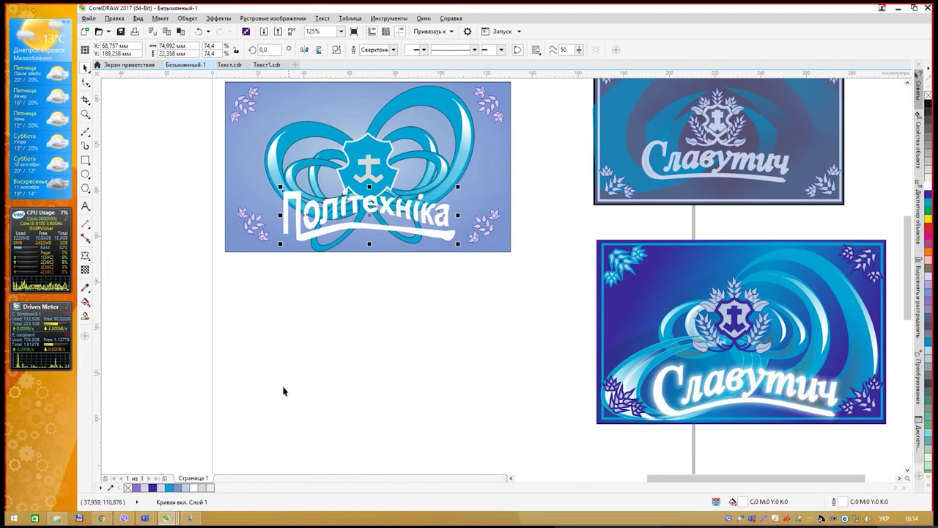
Apply a drop shadow running horizontally across the word "Політехніка" and set the shadow color to near-white (Y 2)
{"action": "left_click", "coordinate": [86, 256]}
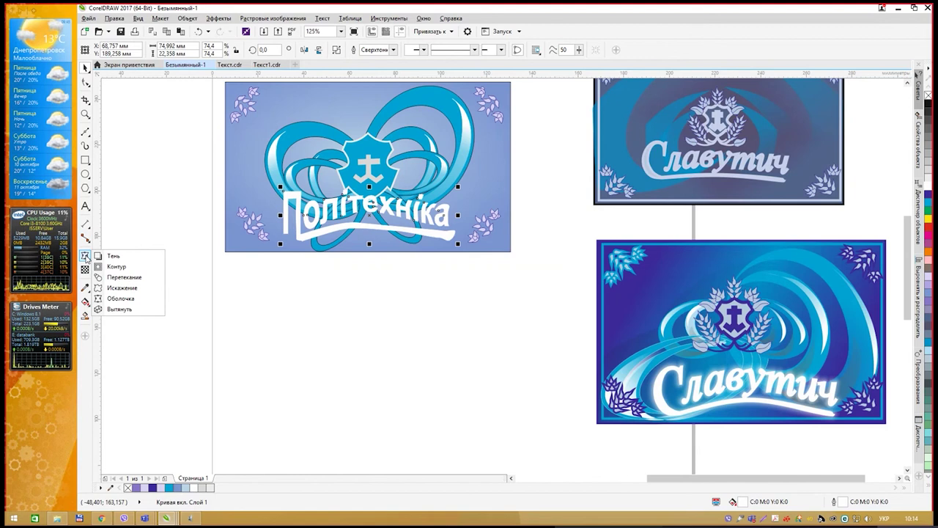
{"action": "left_click", "coordinate": [110, 256]}
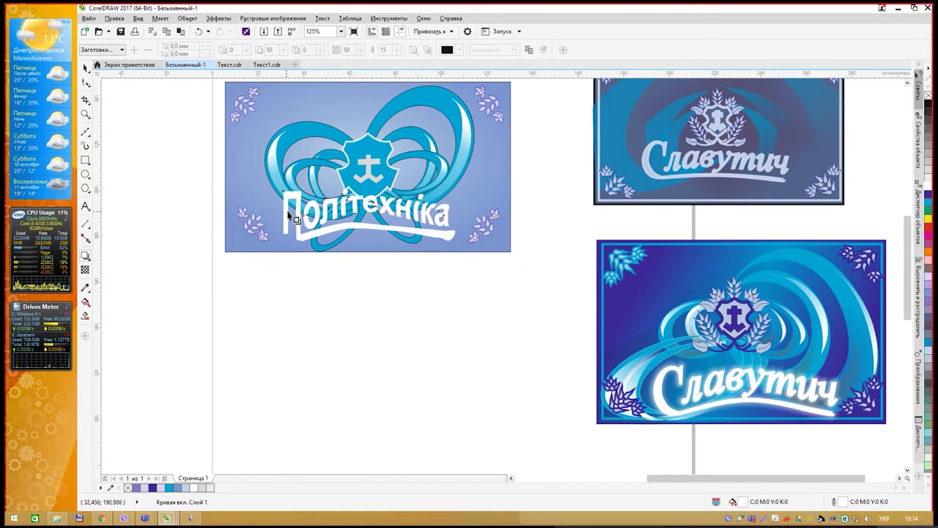
{"action": "left_click_drag", "start_coordinate": [284, 215], "coordinate": [459, 213]}
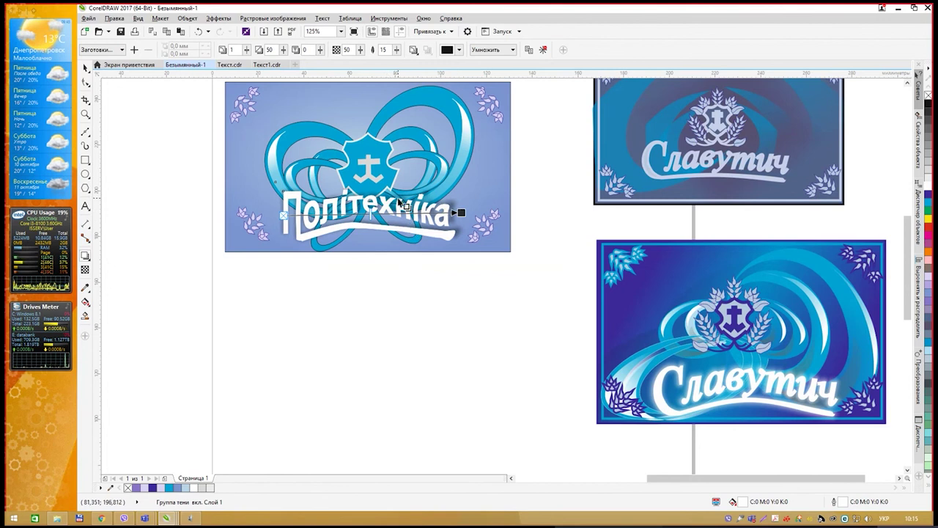
{"action": "left_click", "coordinate": [459, 50]}
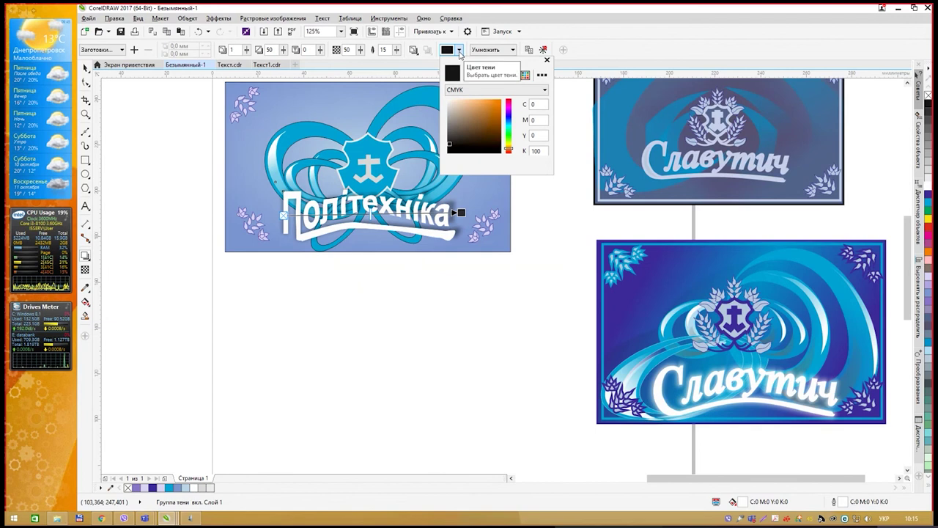
{"action": "left_click", "coordinate": [448, 99]}
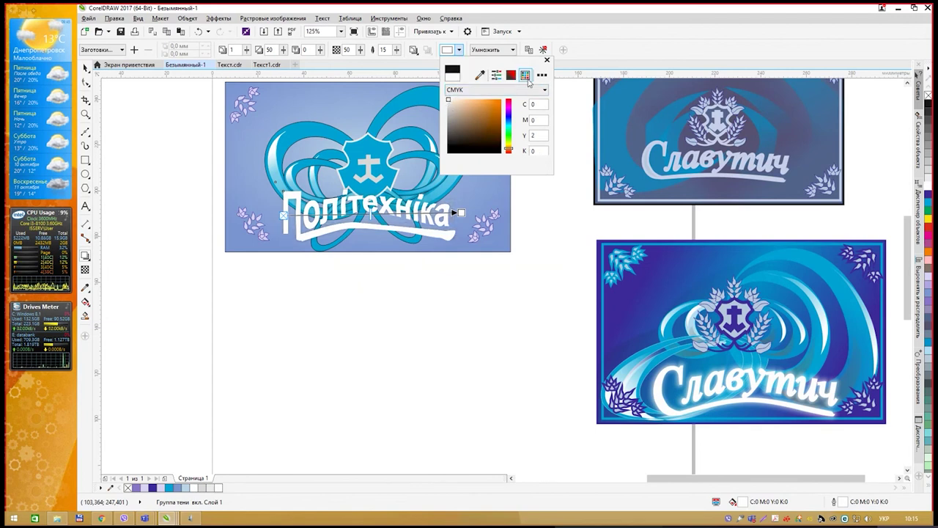
{"action": "left_click", "coordinate": [599, 46]}
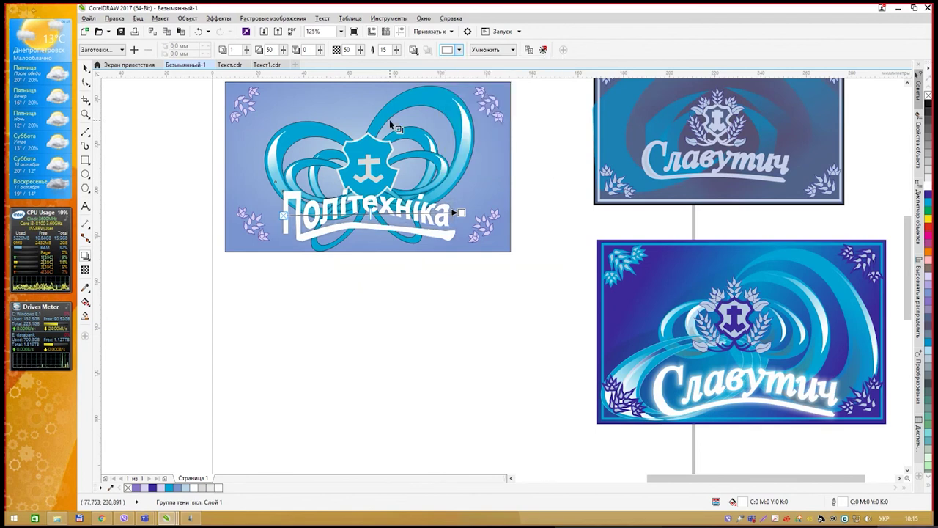
Set the word's shadow opacity to 72 and its feathering to 27
{"action": "mouse_move", "coordinate": [397, 50]}
{"action": "left_mouse_down"}
{"action": "mouse_move", "coordinate": [418, 64]}
{"action": "mouse_move", "coordinate": [406, 61]}
{"action": "left_mouse_up"}
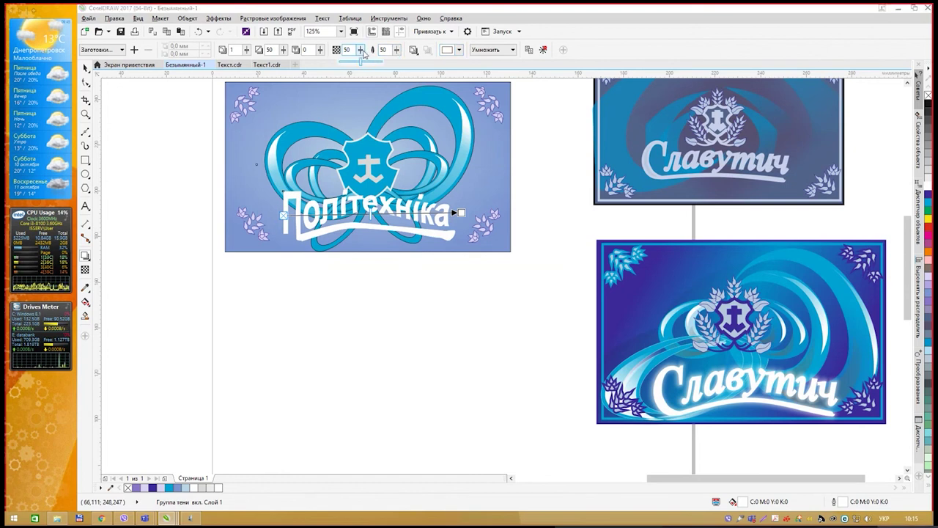
{"action": "double_click", "coordinate": [348, 50]}
{"action": "type", "text": "78"}
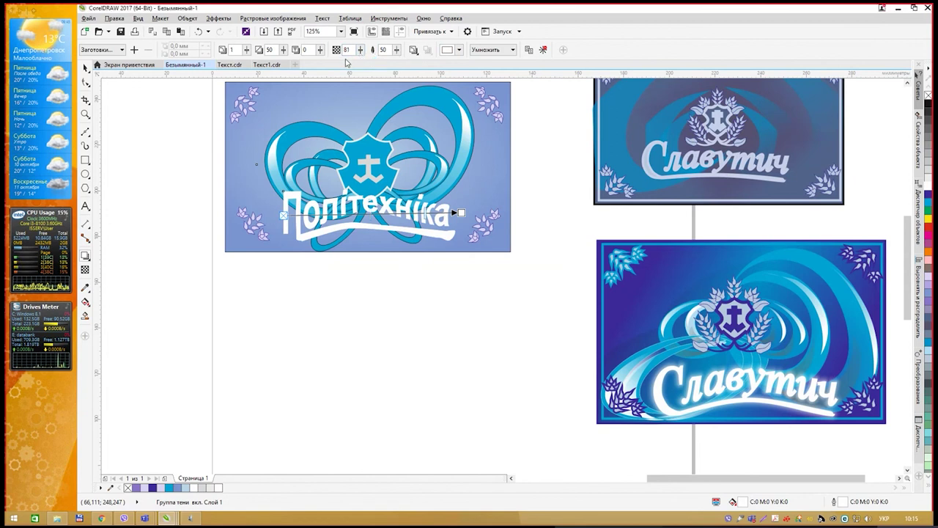
{"action": "key", "text": "Return"}
{"action": "left_click_drag", "start_coordinate": [361, 60], "coordinate": [391, 64]}
{"action": "mouse_move", "coordinate": [360, 53]}
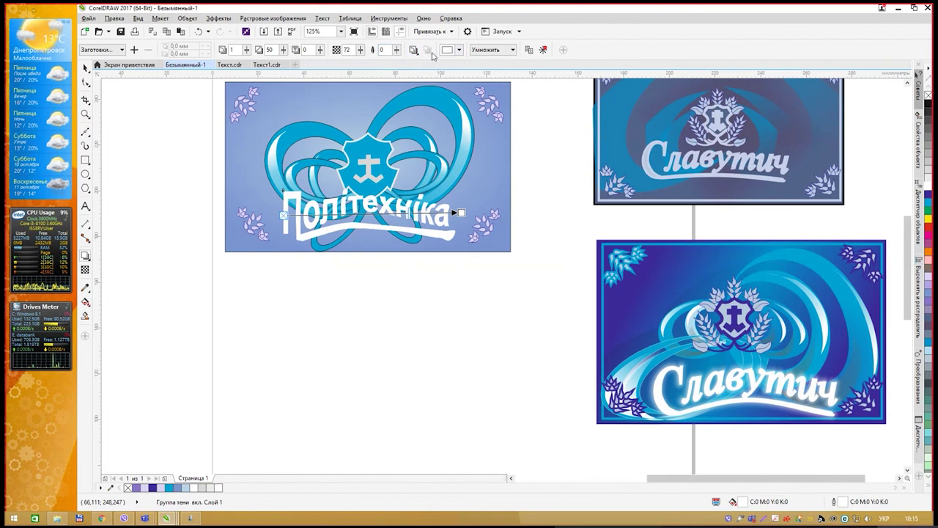
{"action": "left_click", "coordinate": [399, 53]}
{"action": "left_click_drag", "start_coordinate": [408, 63], "coordinate": [416, 64]}
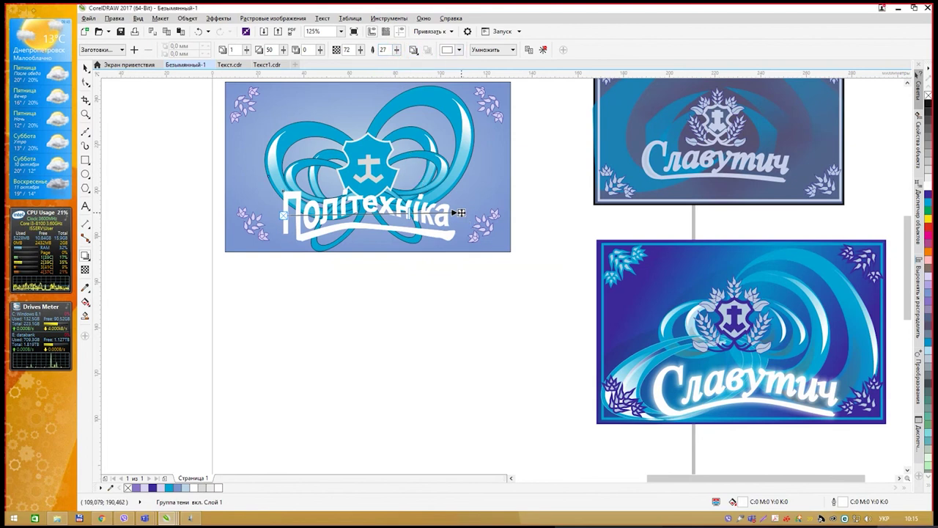
Reverse the shadow's direction so it runs toward the letter "П", and set its blend mode to Обычный
{"action": "left_click_drag", "start_coordinate": [459, 213], "coordinate": [278, 218]}
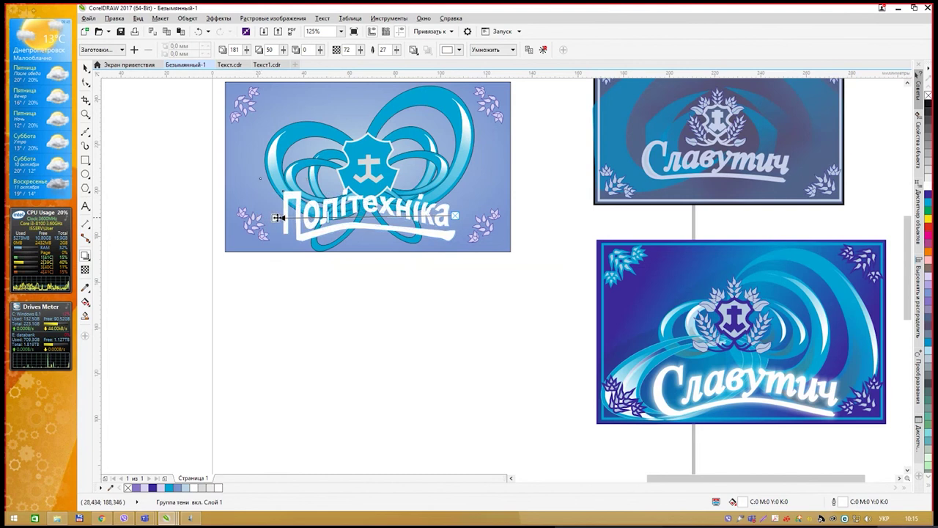
{"action": "left_click", "coordinate": [505, 52]}
{"action": "left_click", "coordinate": [503, 60]}
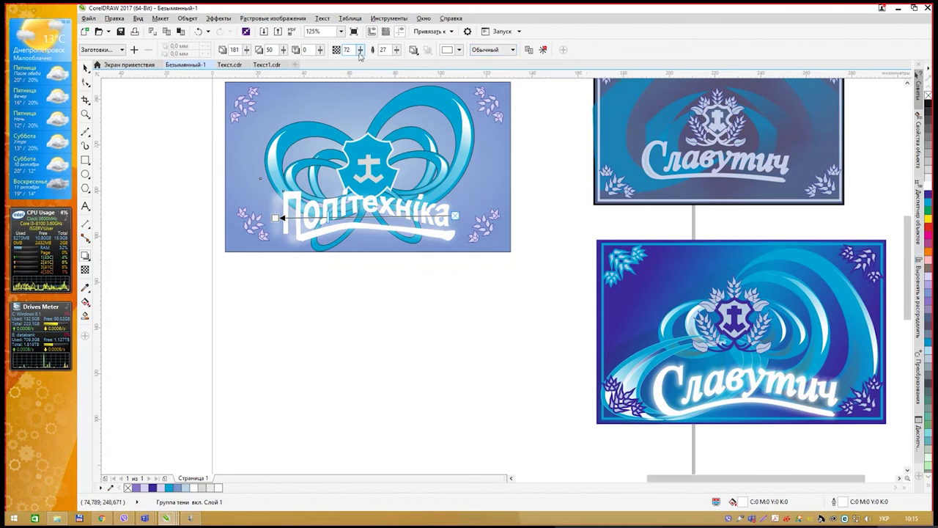
Raise the shadow's opacity to 100 and set its feathering to 40 for a strong white glow
{"action": "mouse_move", "coordinate": [360, 49]}
{"action": "left_mouse_down"}
{"action": "mouse_move", "coordinate": [354, 66]}
{"action": "mouse_move", "coordinate": [420, 66]}
{"action": "mouse_move", "coordinate": [368, 64]}
{"action": "left_mouse_up"}
{"action": "left_click", "coordinate": [397, 50]}
{"action": "left_click", "coordinate": [397, 53]}
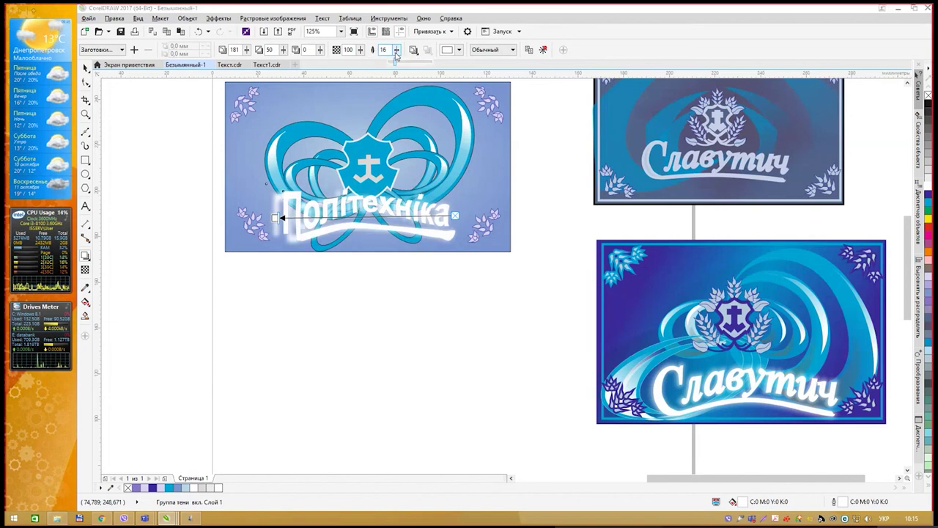
{"action": "left_click_drag", "start_coordinate": [402, 66], "coordinate": [407, 66]}
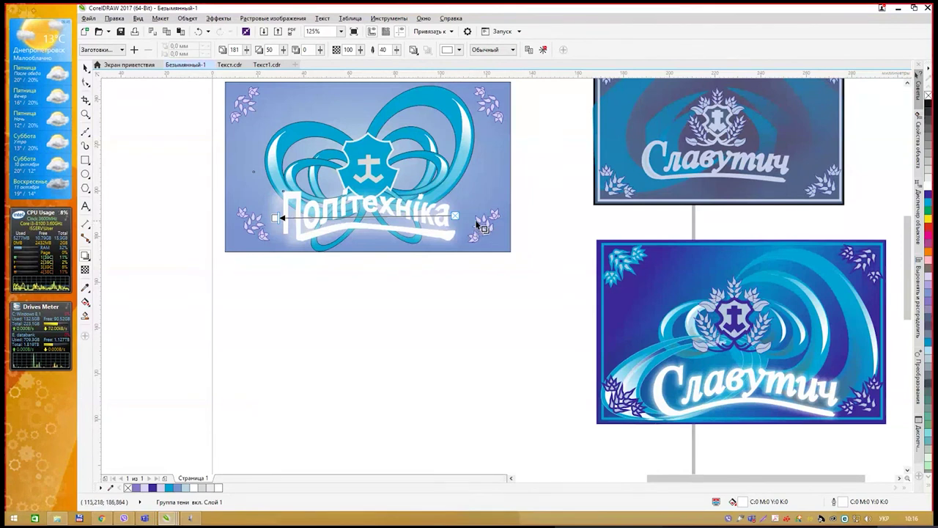
Check the shadow's color and blend mode options, and shorten the shadow's offset slightly at the letter "П"
{"action": "left_click", "coordinate": [459, 50]}
{"action": "left_click", "coordinate": [513, 50]}
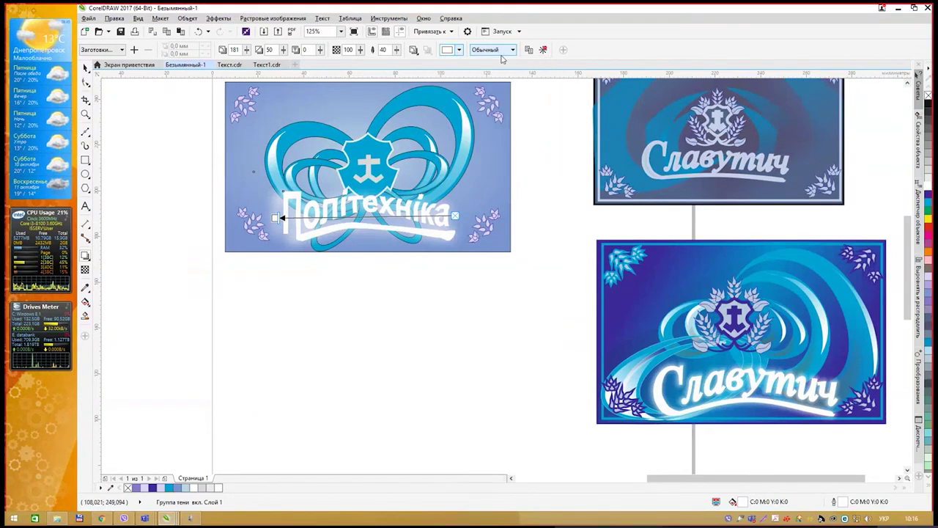
{"action": "left_click", "coordinate": [513, 50]}
{"action": "left_click", "coordinate": [515, 50]}
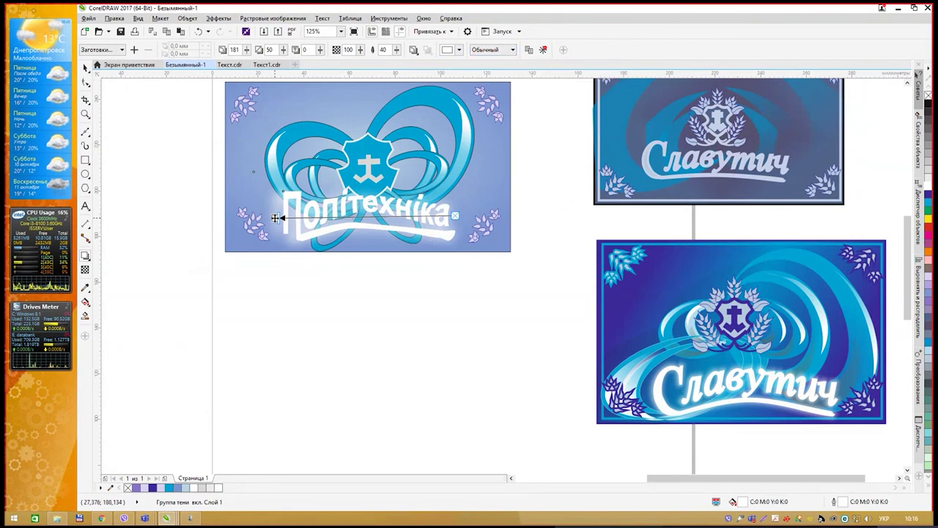
{"action": "mouse_move", "coordinate": [277, 217]}
{"action": "left_mouse_down"}
{"action": "mouse_move", "coordinate": [260, 215]}
{"action": "mouse_move", "coordinate": [281, 217]}
{"action": "left_mouse_up"}
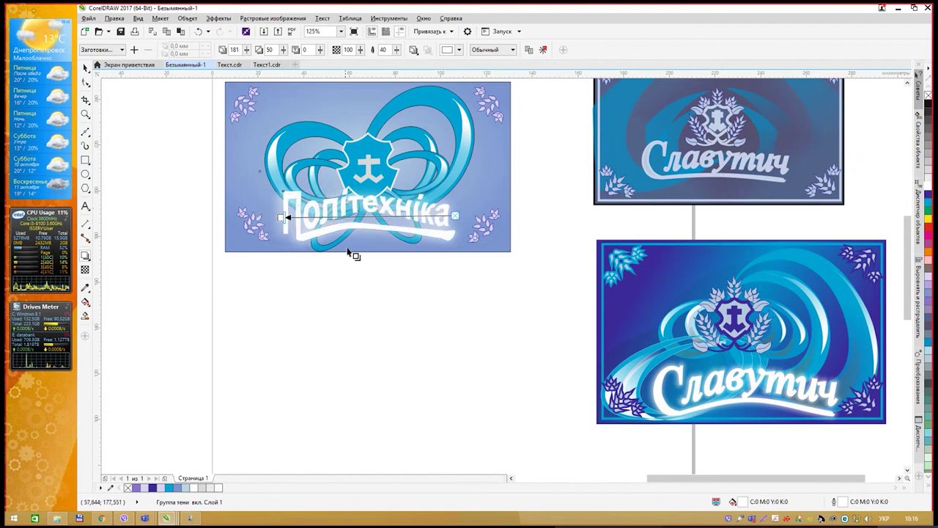
Duplicate the white word "Політехніка" and place the copy exactly over the original
{"action": "left_click", "coordinate": [376, 276]}
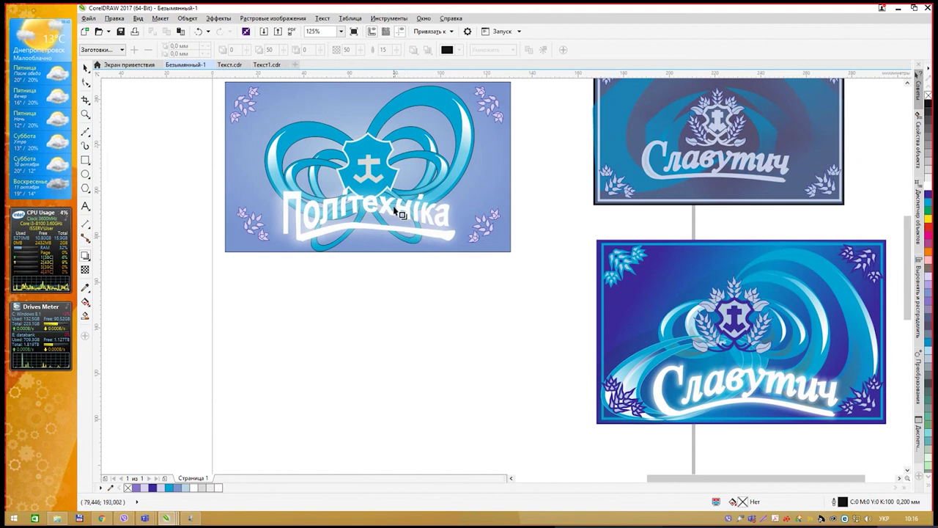
{"action": "left_click", "coordinate": [85, 67]}
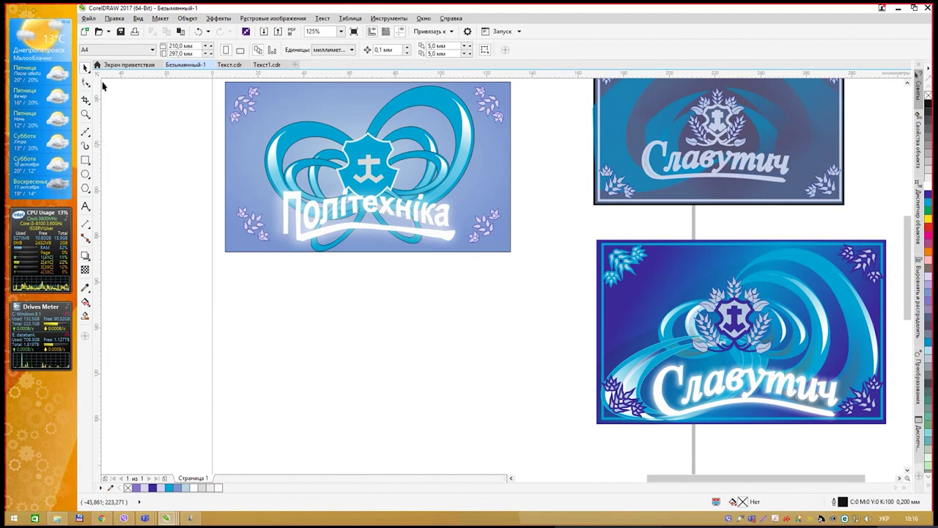
{"action": "left_click", "coordinate": [336, 209]}
{"action": "key", "text": "ctrl+d"}
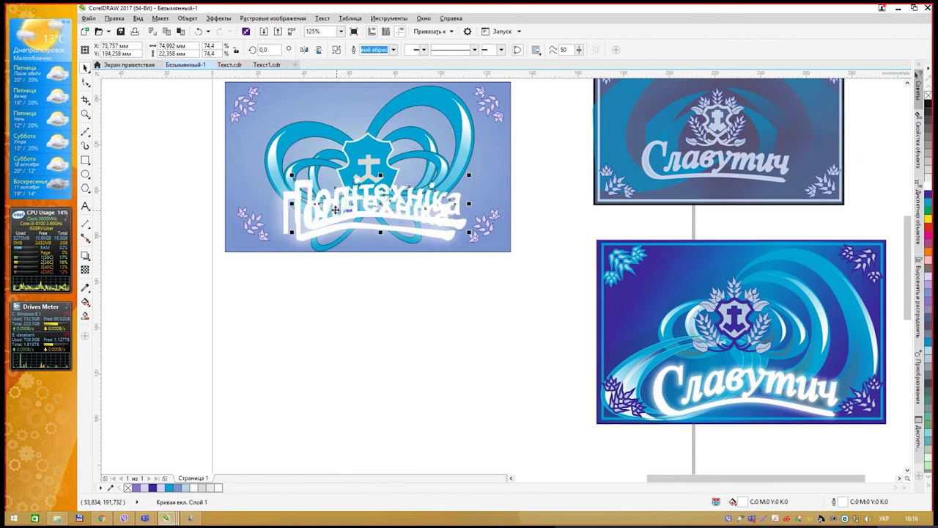
{"action": "left_click_drag", "start_coordinate": [336, 210], "coordinate": [336, 209]}
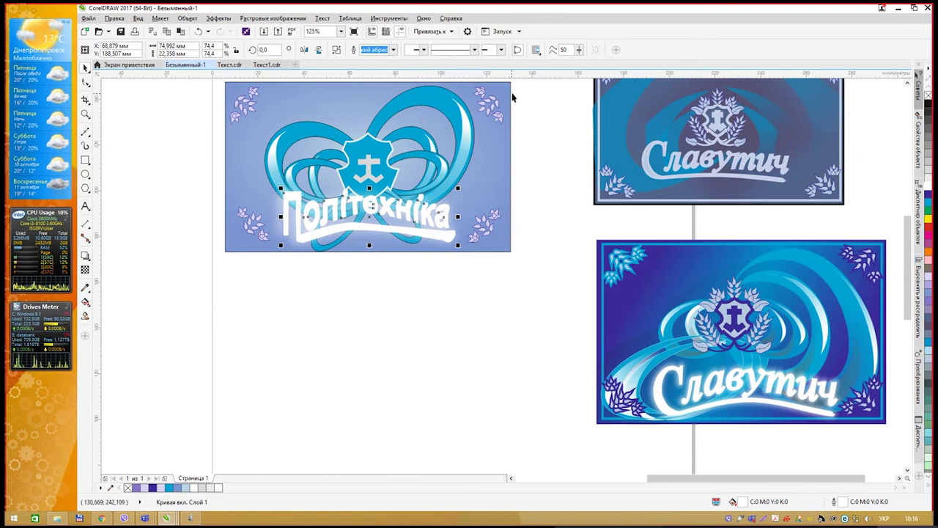
Add a horizontal drop shadow to the duplicated word, running from the letter "П" to the final "а"
{"action": "left_click", "coordinate": [86, 256]}
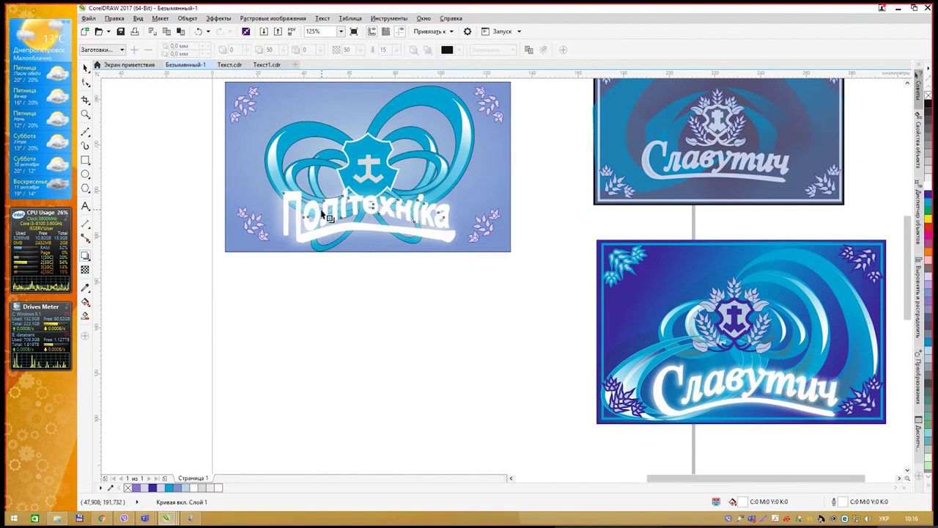
{"action": "left_click_drag", "start_coordinate": [283, 217], "coordinate": [448, 216]}
{"action": "left_click", "coordinate": [417, 321]}
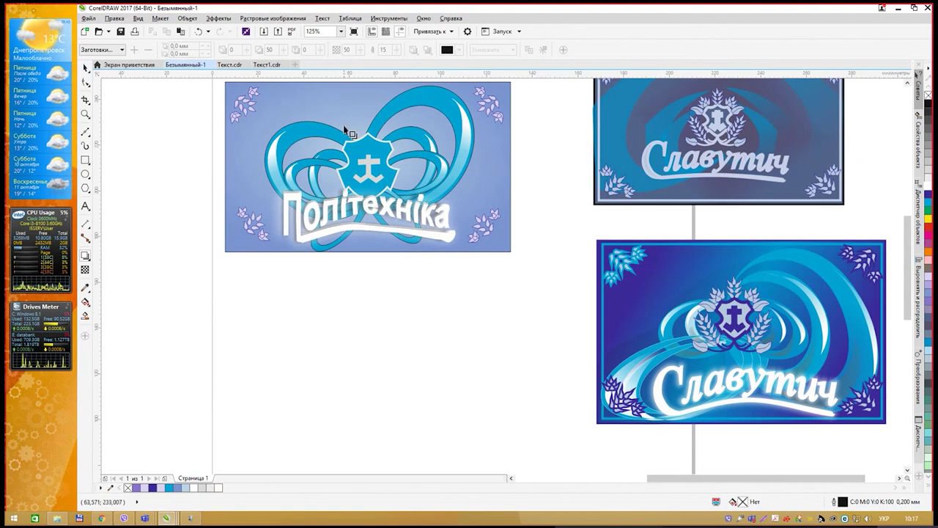
{"action": "left_click", "coordinate": [86, 66]}
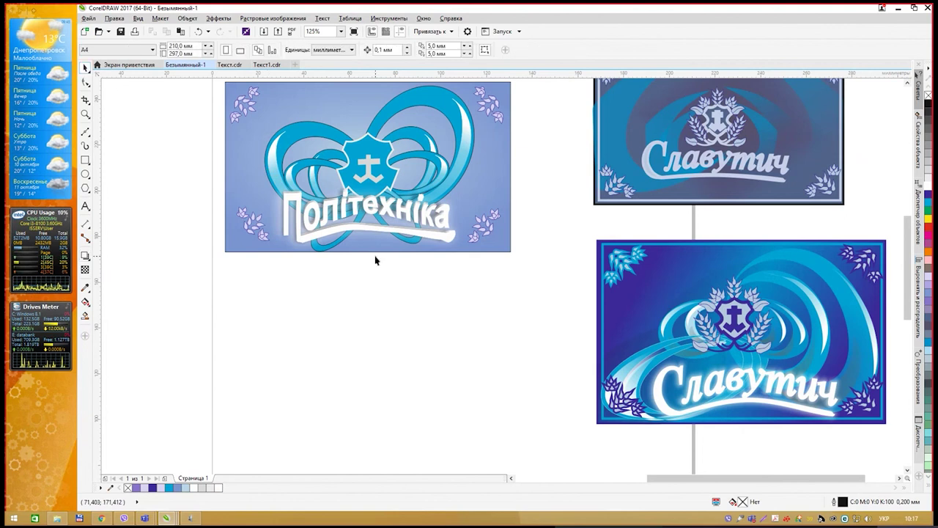
Delete the leftover practice text on the curved path outside the page
{"action": "scroll", "coordinate": [440, 238], "scroll_direction": "up", "scroll_amount": 3}
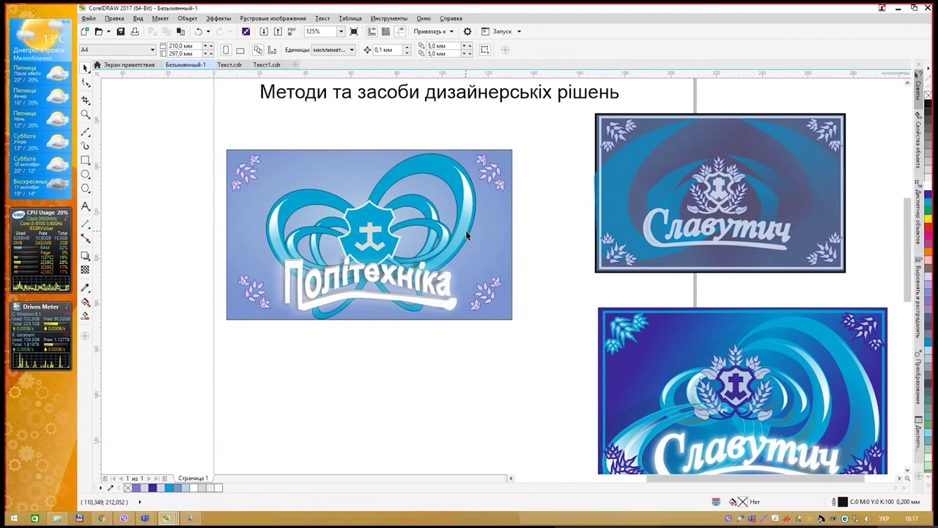
{"action": "scroll", "coordinate": [519, 215], "scroll_direction": "down", "scroll_amount": 2}
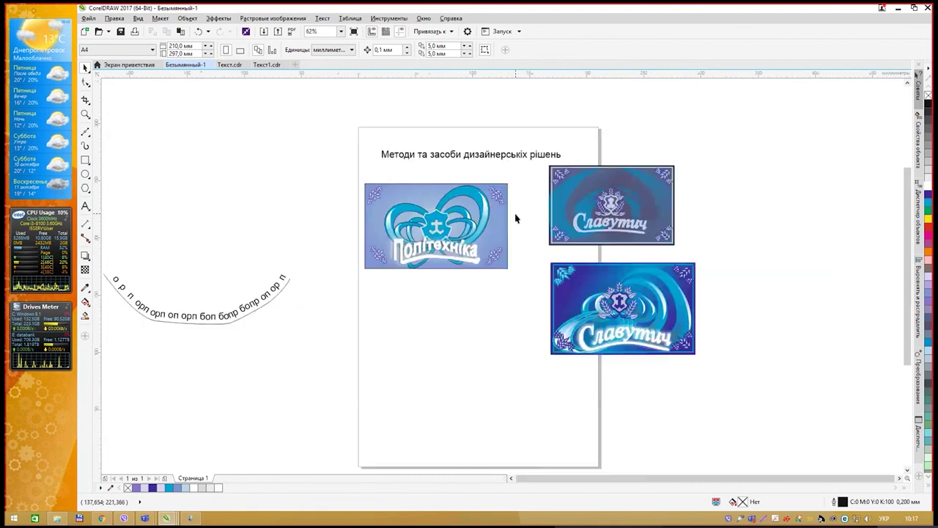
{"action": "left_click", "coordinate": [270, 302]}
{"action": "key", "text": "Delete"}
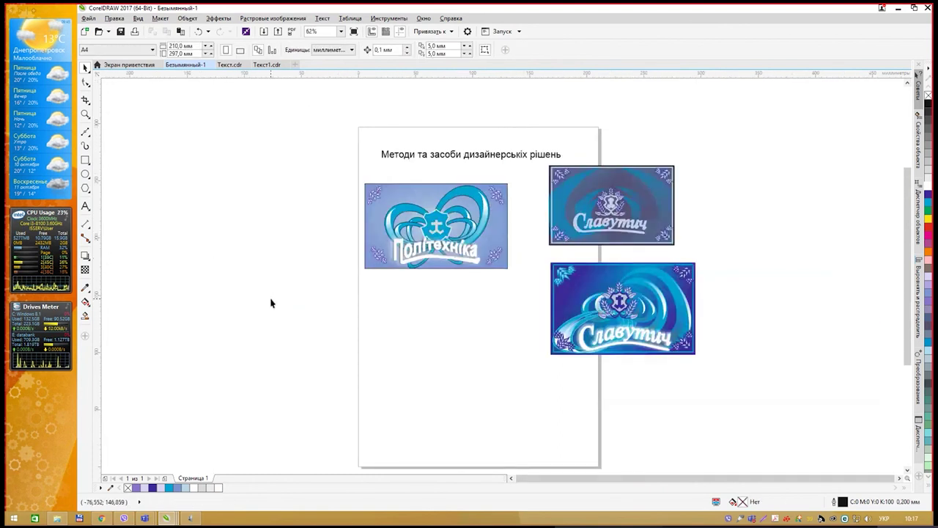
Move the reference Славутич image and all objects of the finished Славутич label off the page, beside the new label
{"action": "left_click_drag", "start_coordinate": [506, 212], "coordinate": [491, 227]}
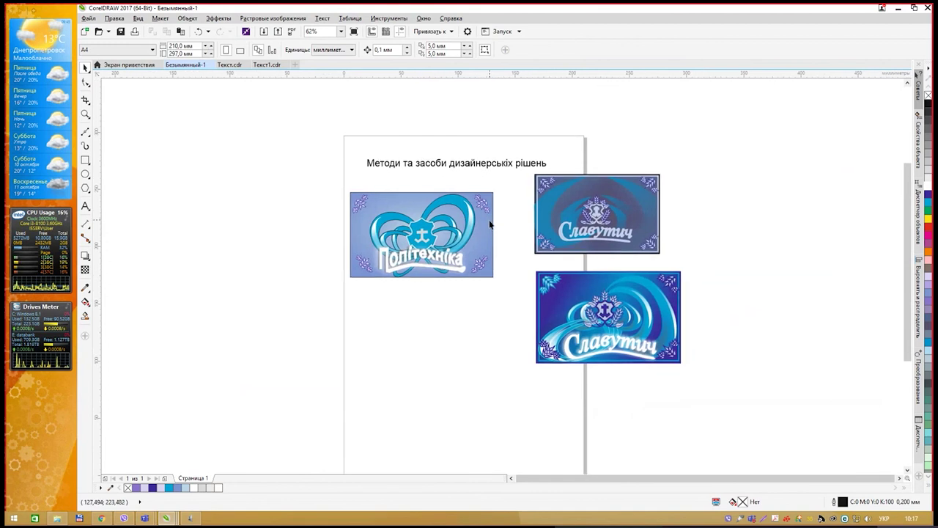
{"action": "left_click", "coordinate": [599, 187]}
{"action": "left_click_drag", "start_coordinate": [599, 187], "coordinate": [689, 140]}
{"action": "left_click_drag", "start_coordinate": [628, 283], "coordinate": [712, 288]}
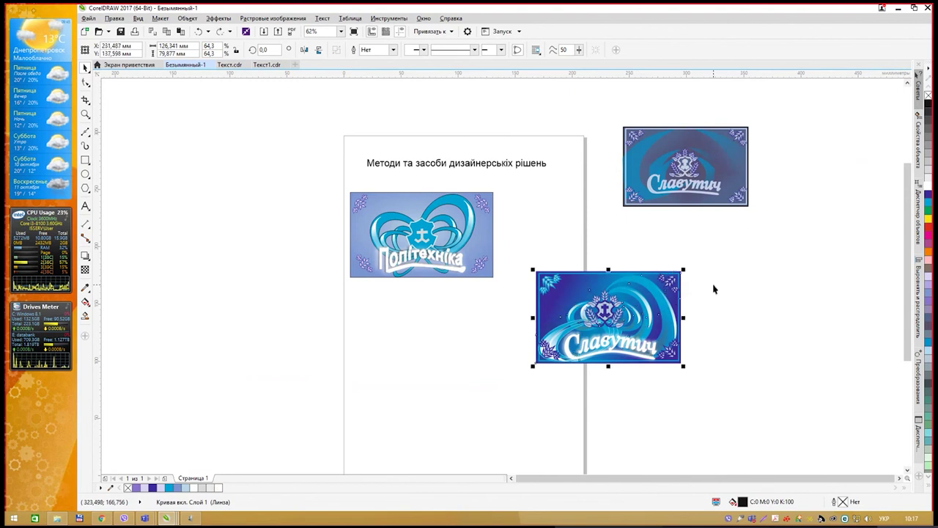
{"action": "left_click_drag", "start_coordinate": [722, 257], "coordinate": [523, 395]}
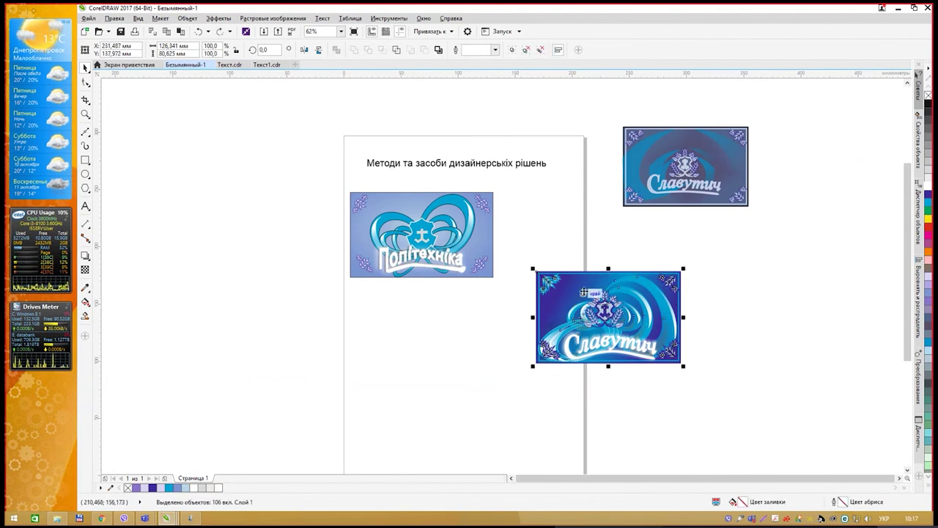
{"action": "left_click_drag", "start_coordinate": [579, 315], "coordinate": [673, 271]}
{"action": "left_click", "coordinate": [588, 268]}
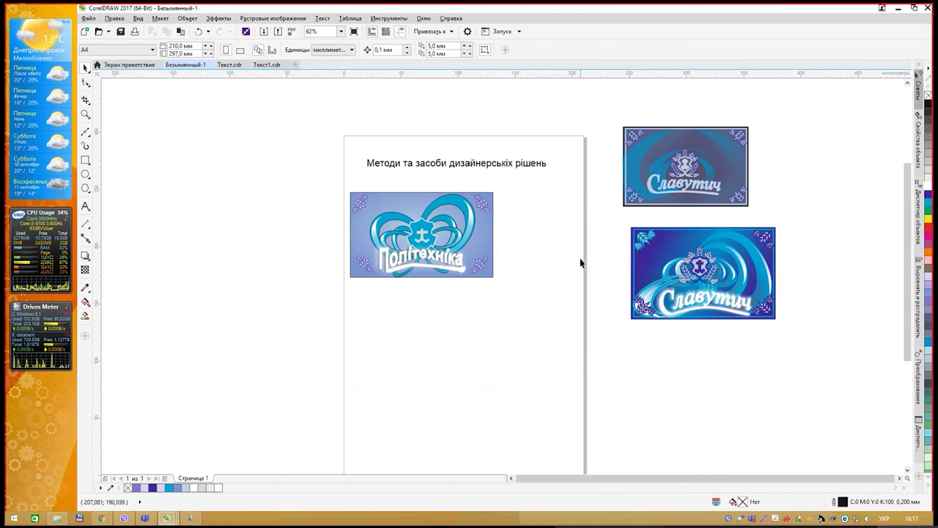
{"action": "scroll", "coordinate": [580, 262], "scroll_direction": "up", "scroll_amount": 3}
{"action": "left_click_drag", "start_coordinate": [466, 196], "coordinate": [484, 247]}
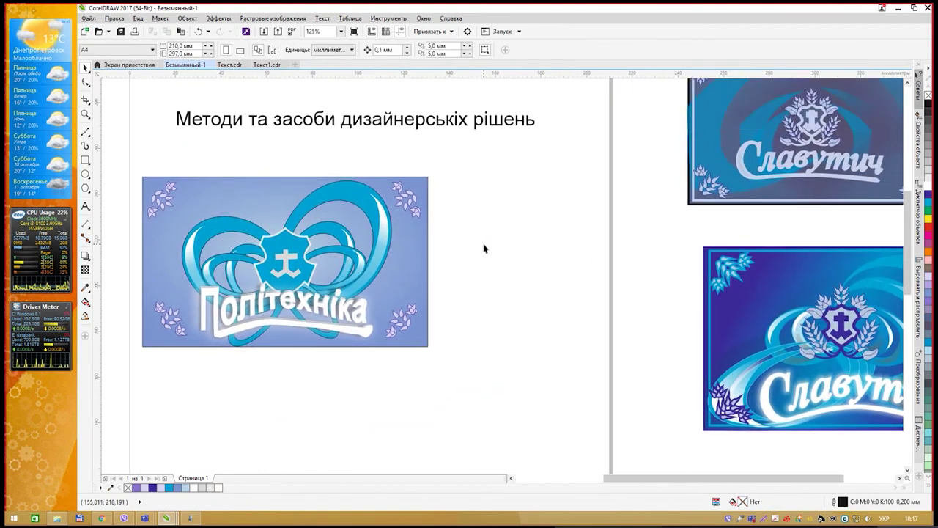